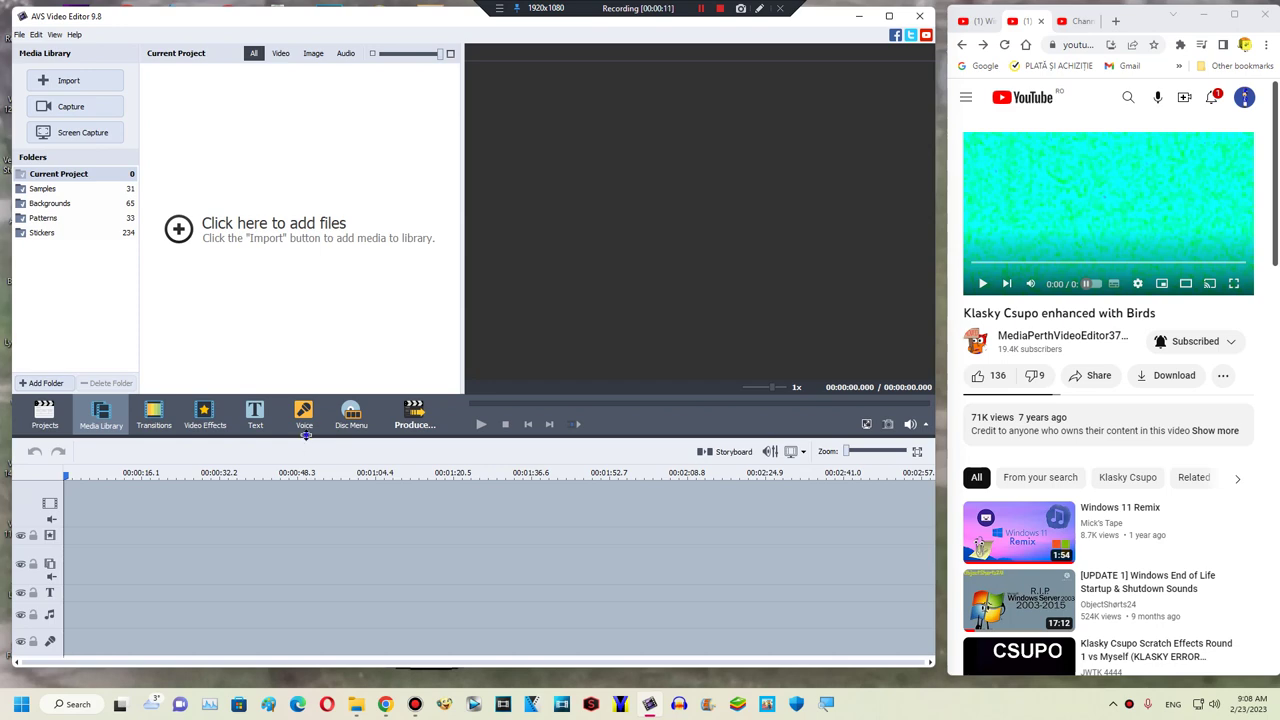
left_click_drag(305, 435, 293, 490)
left_click(975, 20)
left_click(1128, 97)
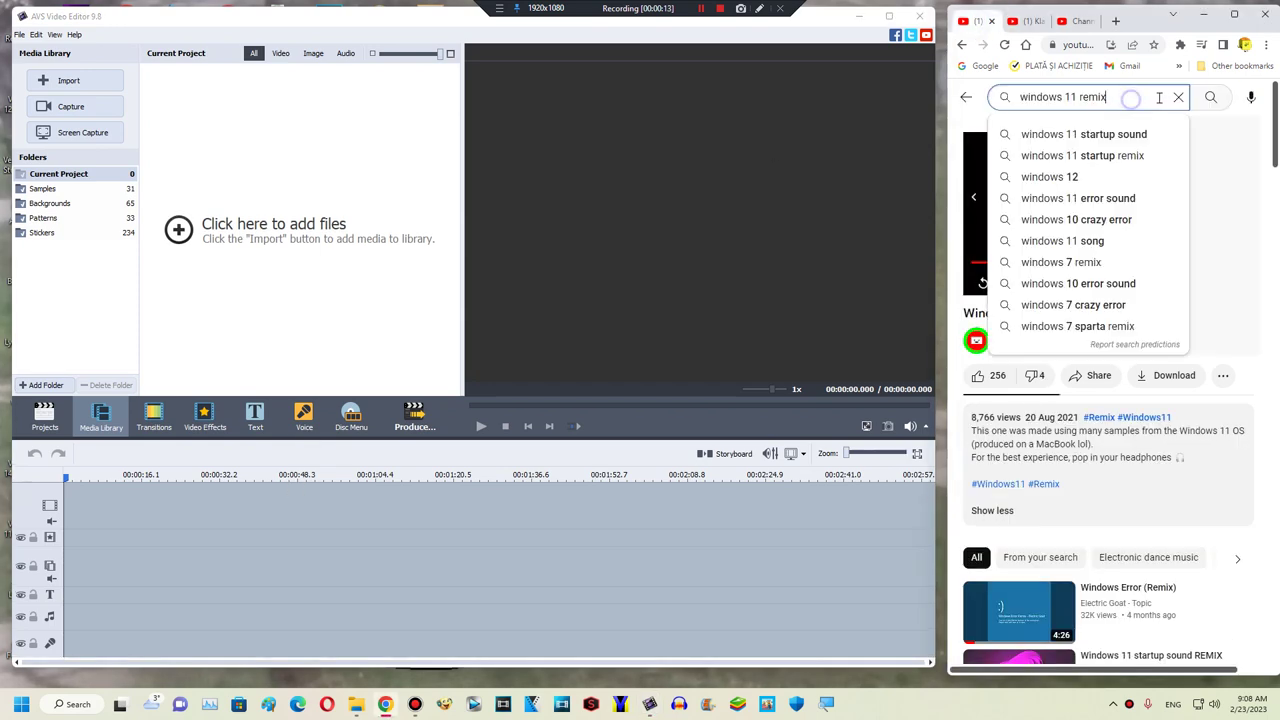
left_click(1179, 97)
type("ALAN WALK")
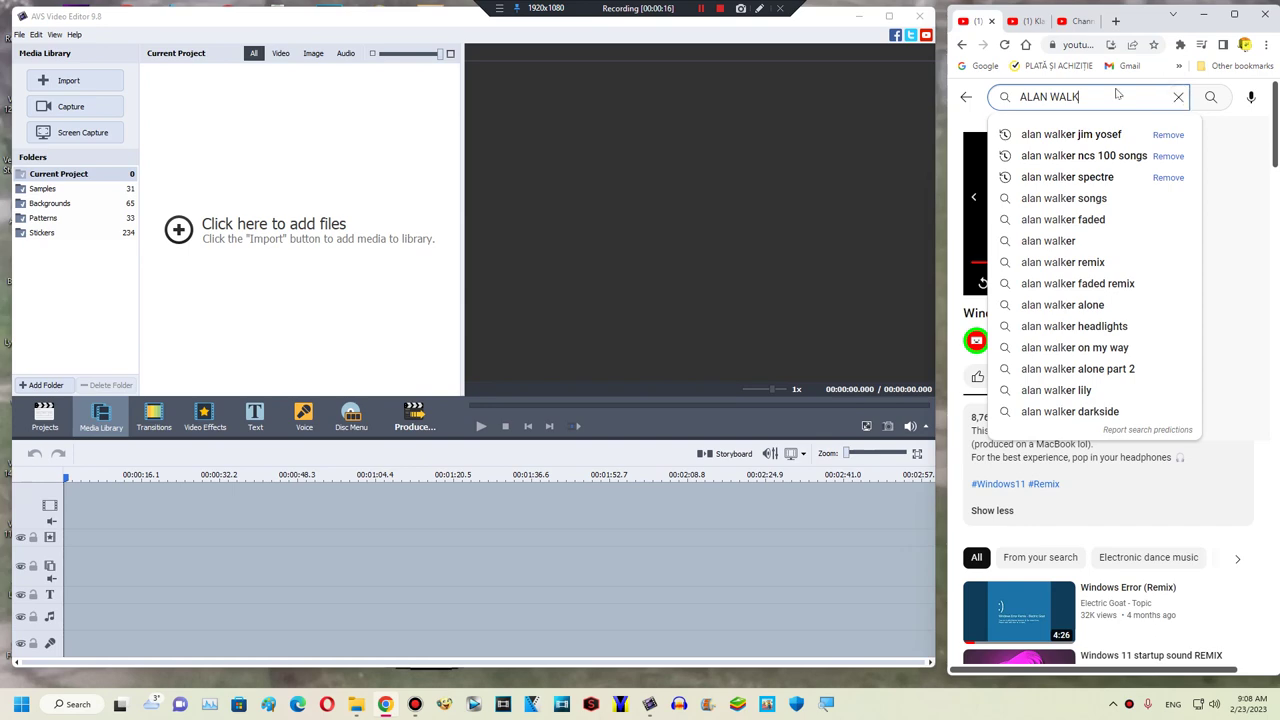
key("BackSpace")
key("BackSpace")
key("BackSpace")
key("BackSpace")
key("BackSpace")
key("BackSpace")
key("BackSpace")
key("BackSpace")
left_click(1010, 510)
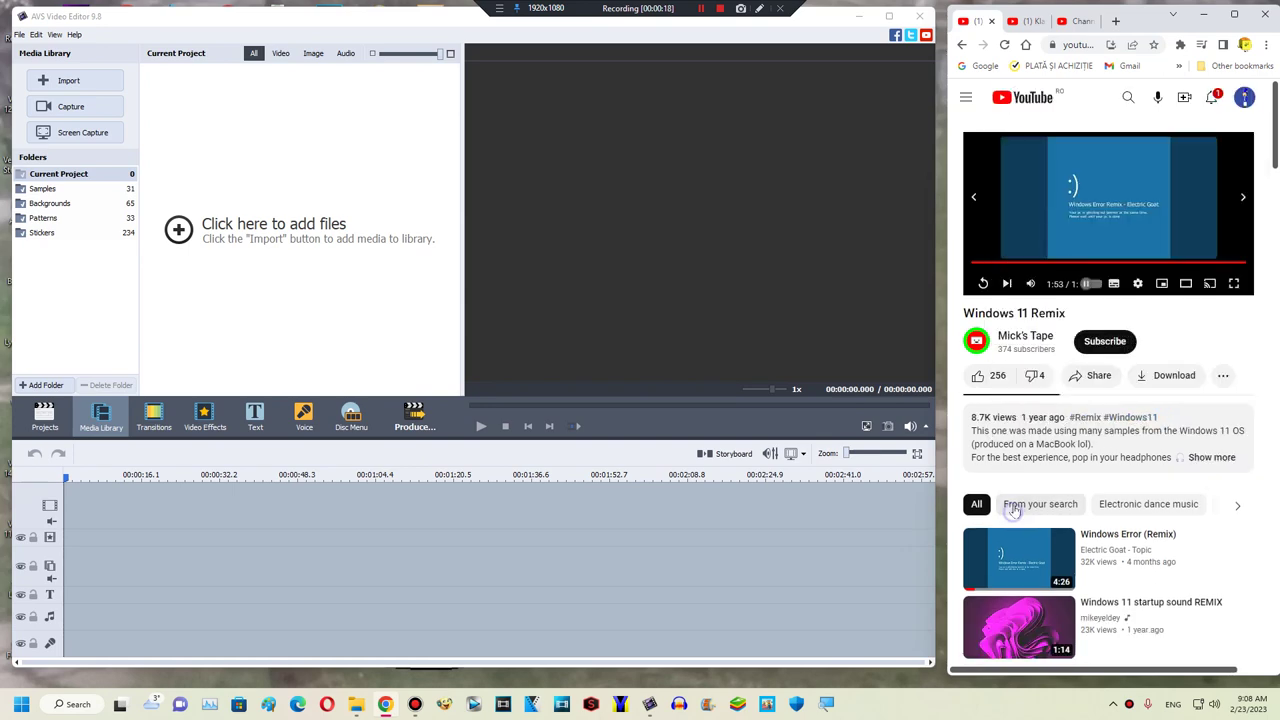
Step: Switch the browser back to the "Klasky Csupo enhanced with Birds" video as the effect reference
left_click(1040, 20)
left_click(976, 21)
left_click(1024, 22)
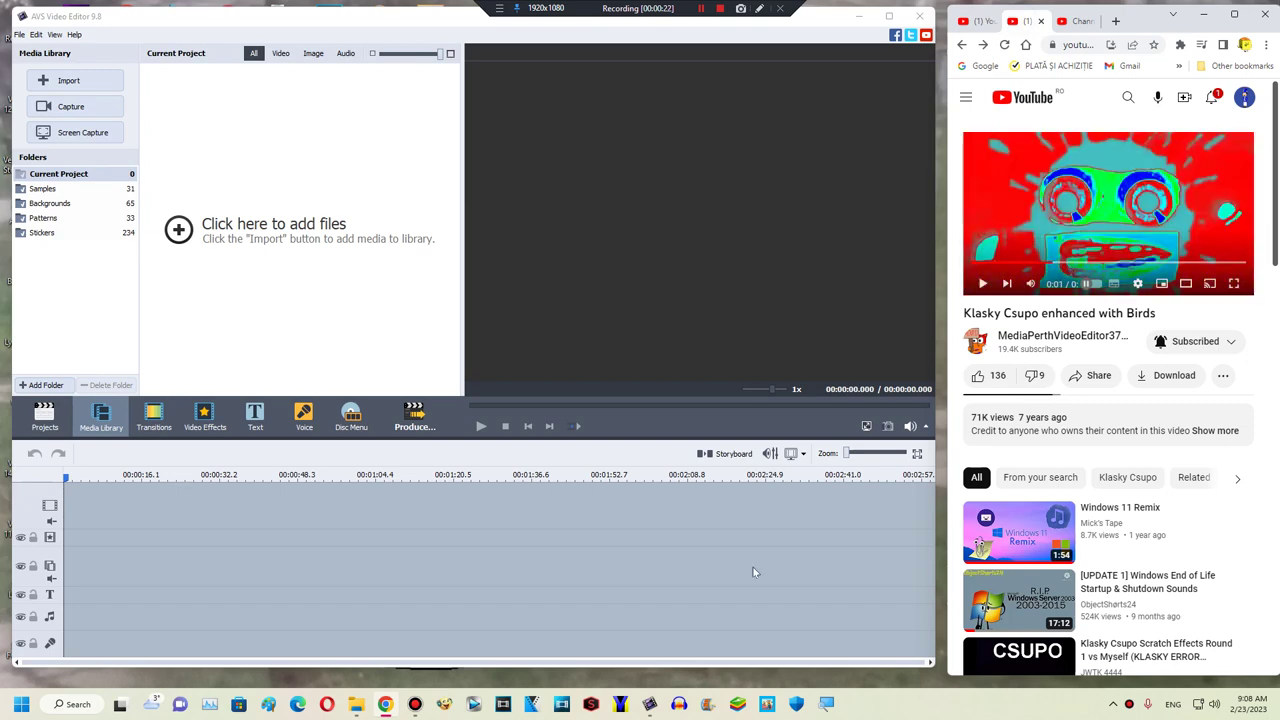
Step: Open the video folder on the 2T3 (M:) drive in File Explorer
left_click(357, 705)
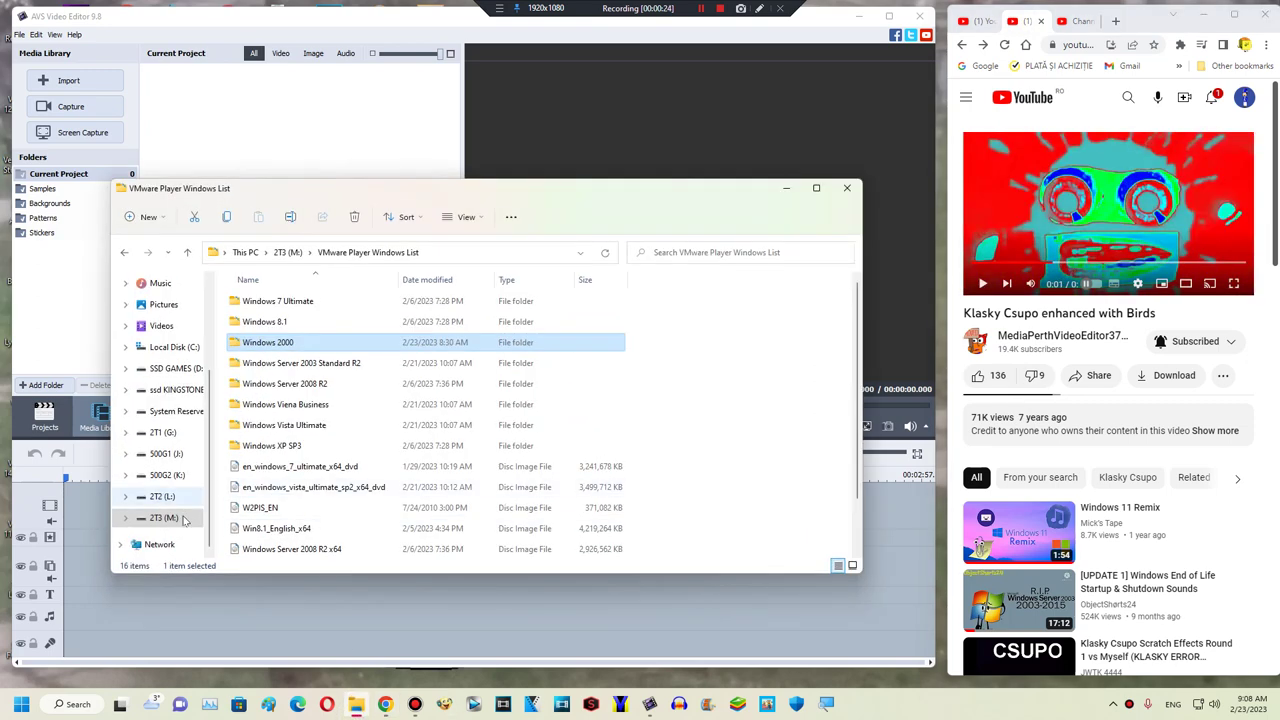
left_click(181, 518)
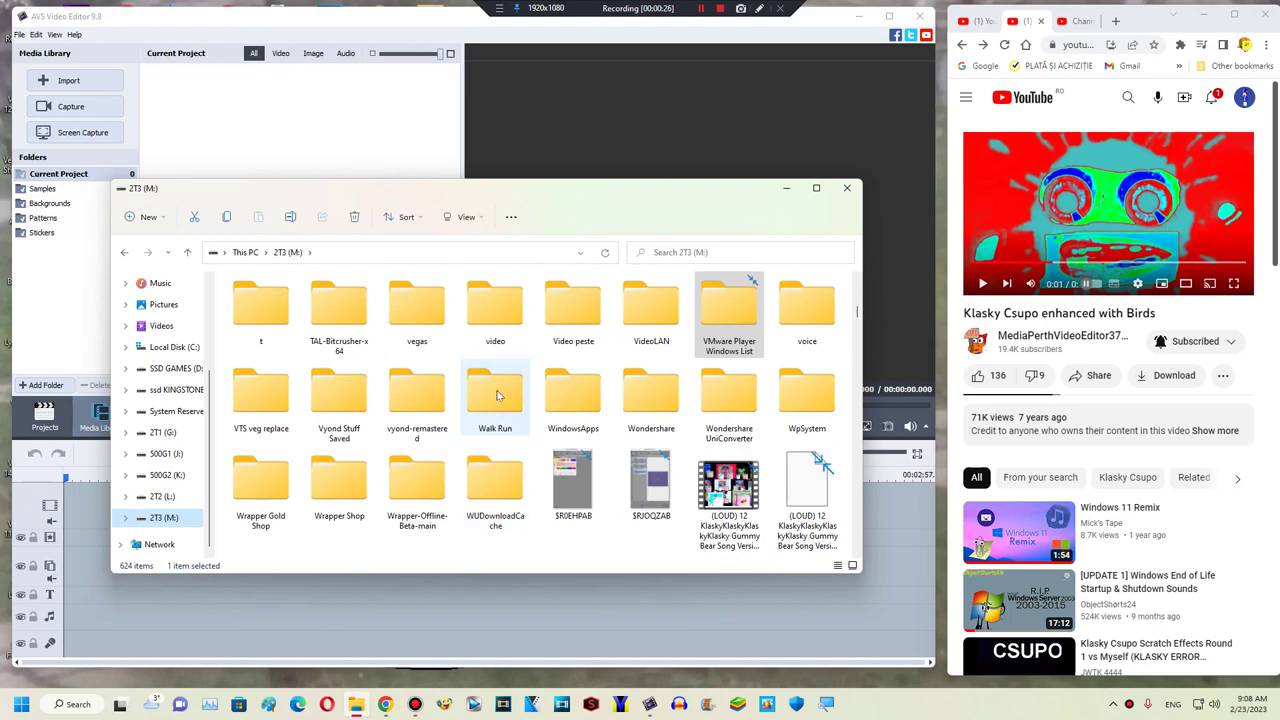
left_click(487, 330)
double_click(487, 330)
Step: Add the Klasky Csupo Robot Logo (720p60) video from the folder to the project's main video line, and close the file window
scroll(600, 420, "down", 5)
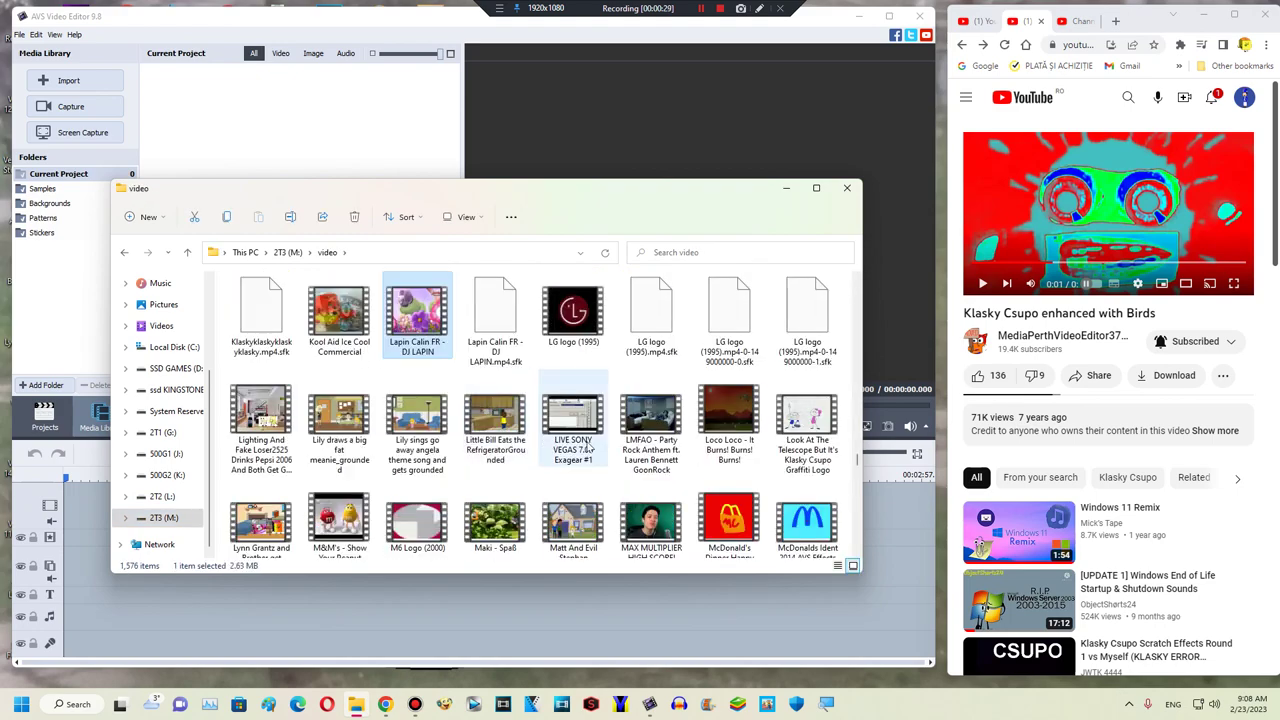
left_click(702, 510)
scroll(702, 510, "down", 20)
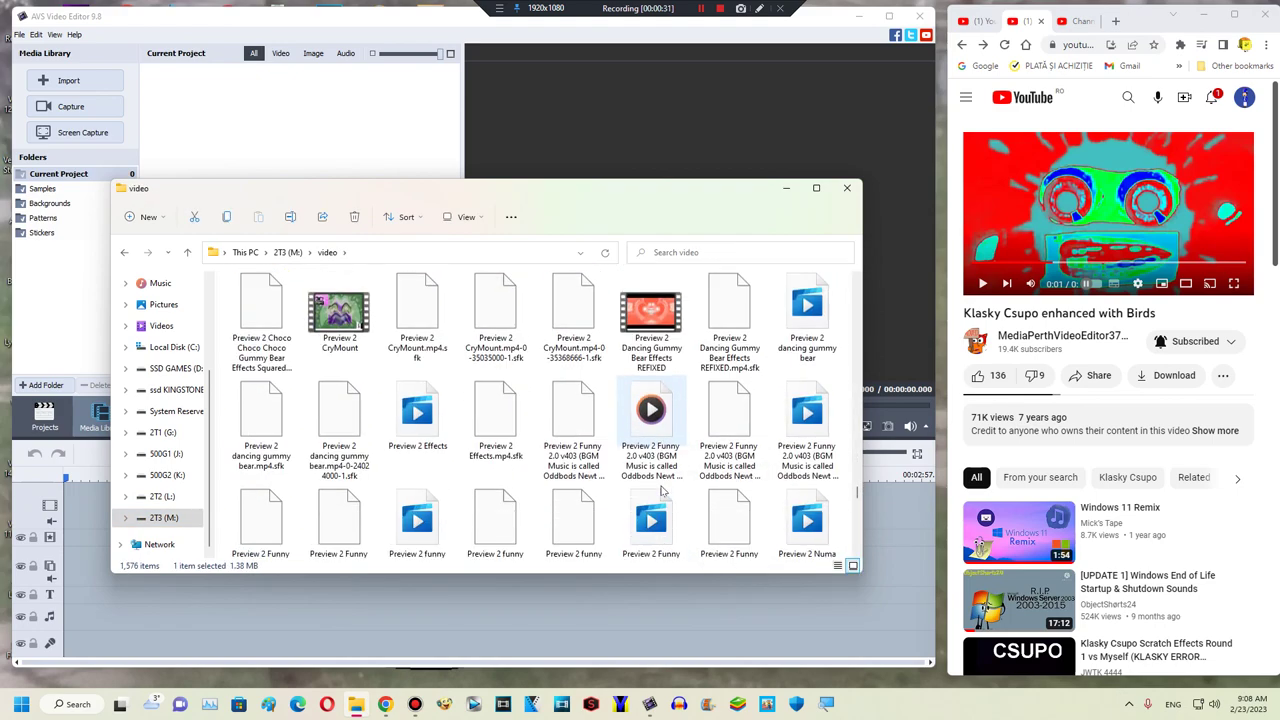
scroll(661, 490, "up", 10)
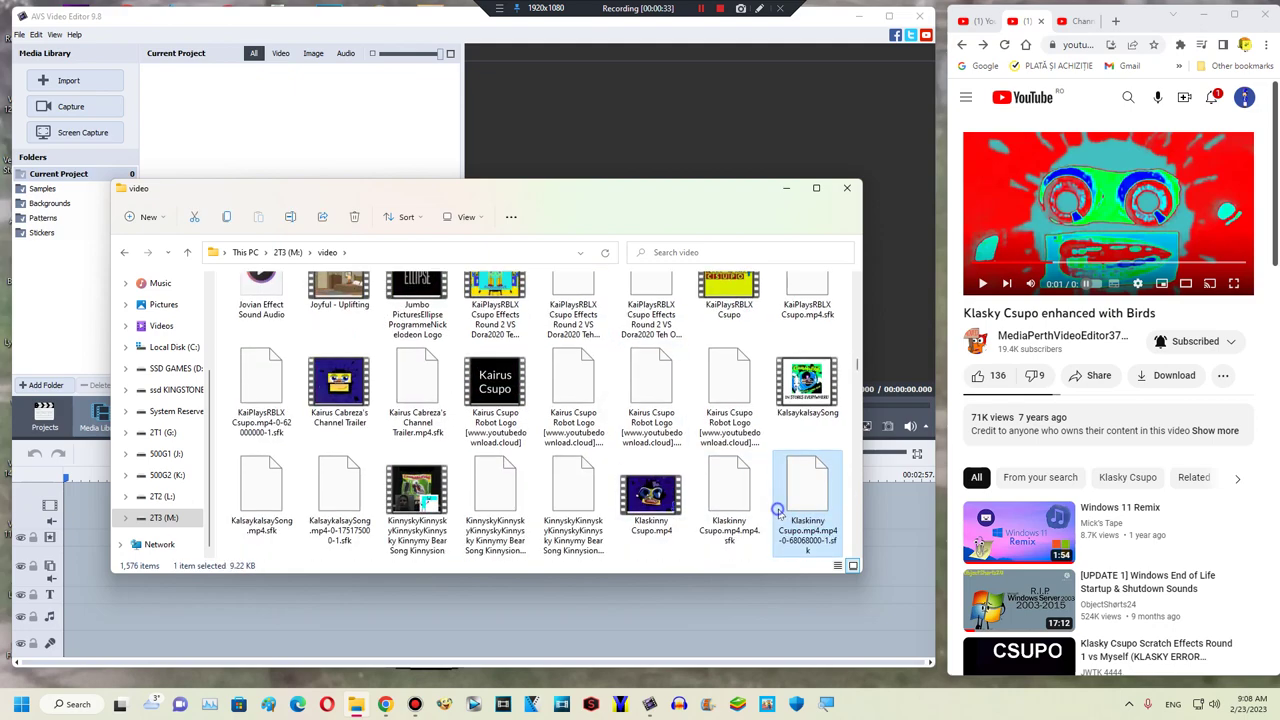
left_click(802, 510)
key("Page_Down")
key("Page_Down")
key("Page_Down")
key("Page_Down")
key("Page_Down")
key("Page_Down")
key("Page_Down")
key("Page_Down")
key("Page_Down")
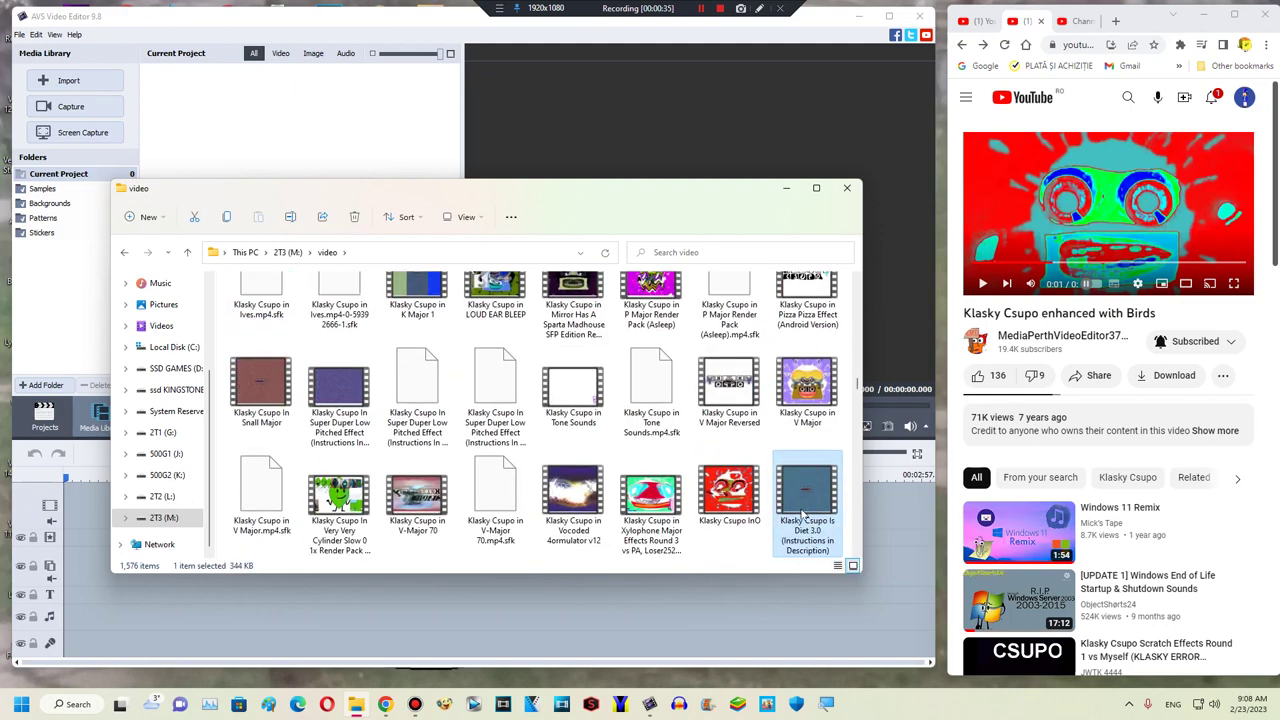
key("Up")
key("Up")
key("Up")
key("Up")
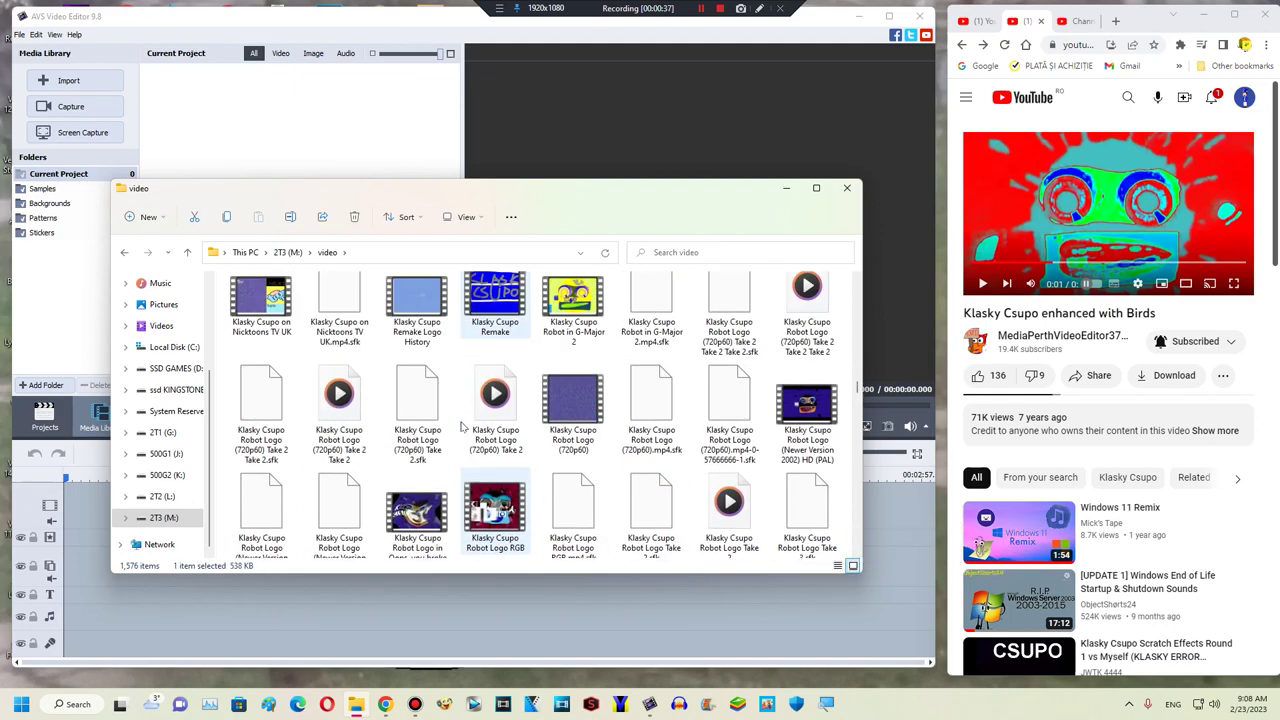
left_click_drag(555, 513, 138, 636)
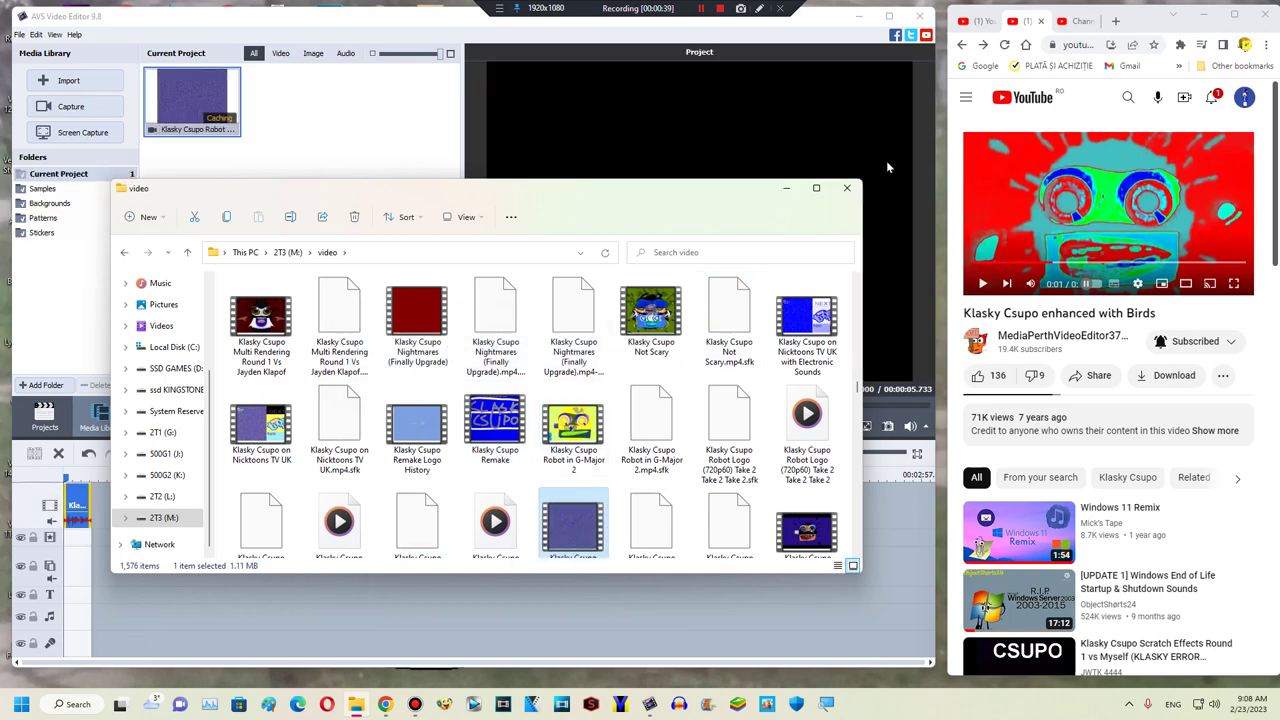
left_click(846, 187)
left_click(845, 188)
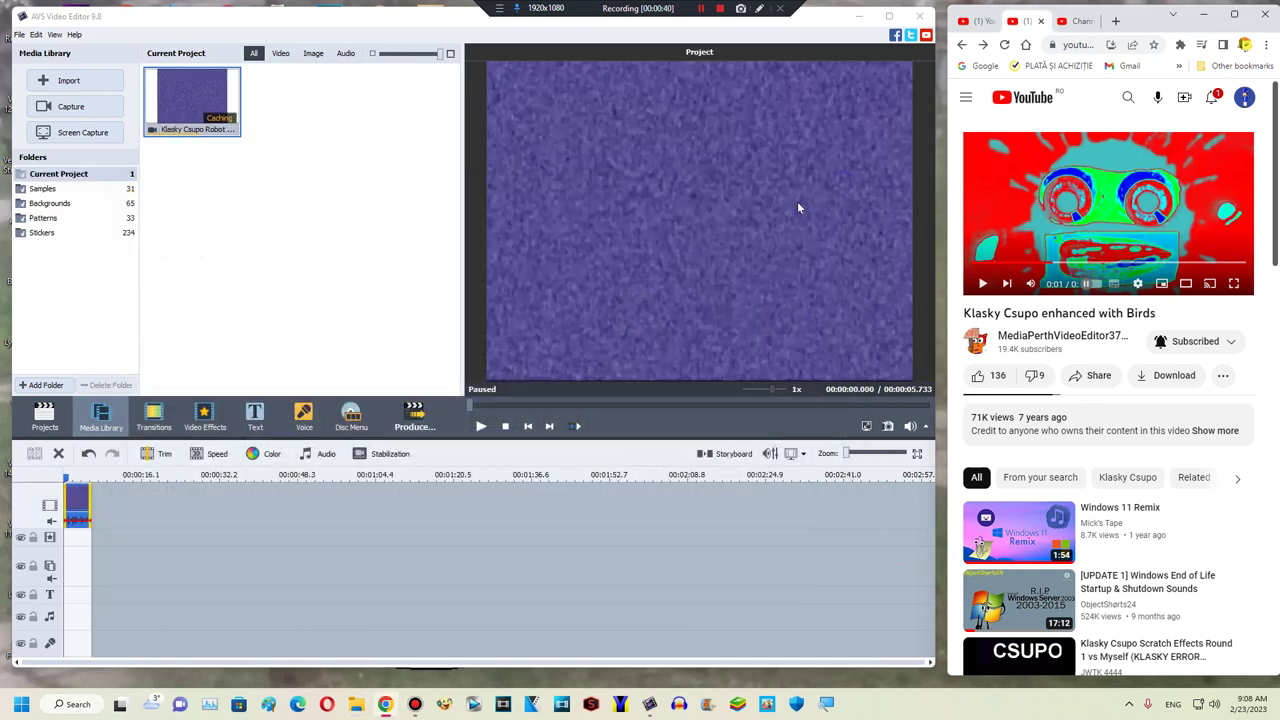
Step: Apply the Posterize effect along the logo clip on the first video effects line, and check a frame at about 1.8 seconds
left_click(205, 415)
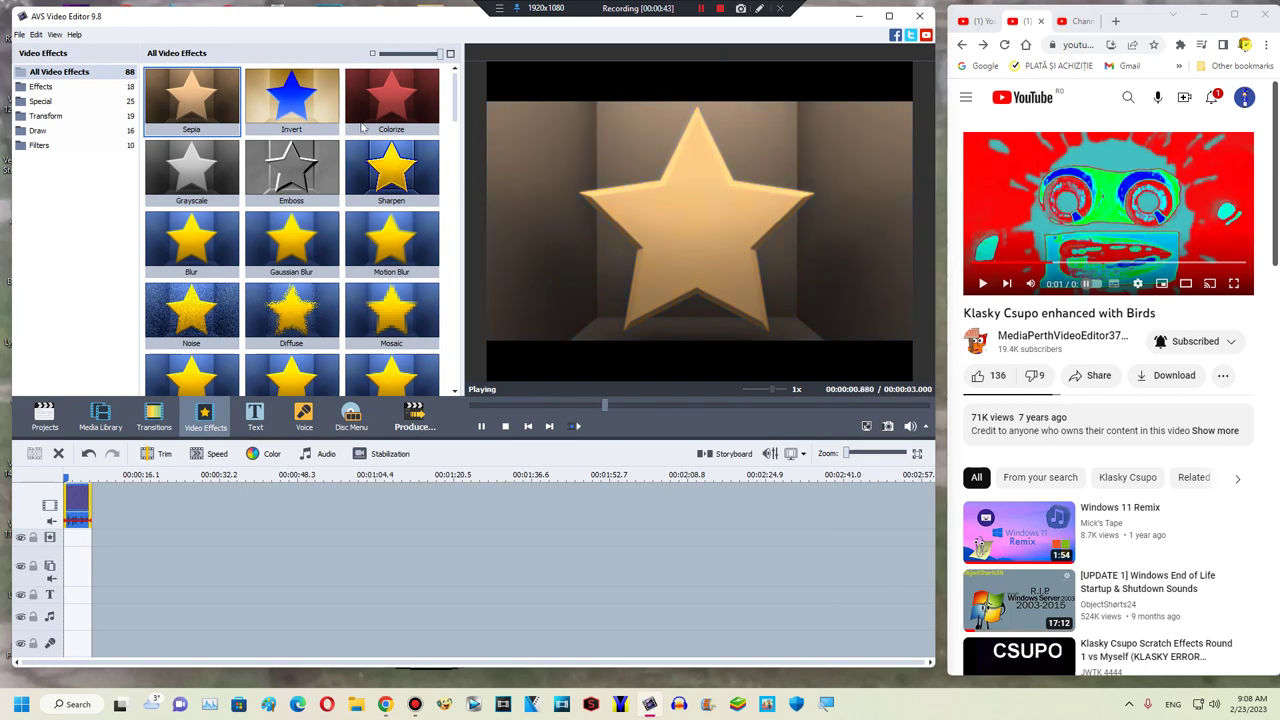
left_click_drag(322, 111, 300, 184)
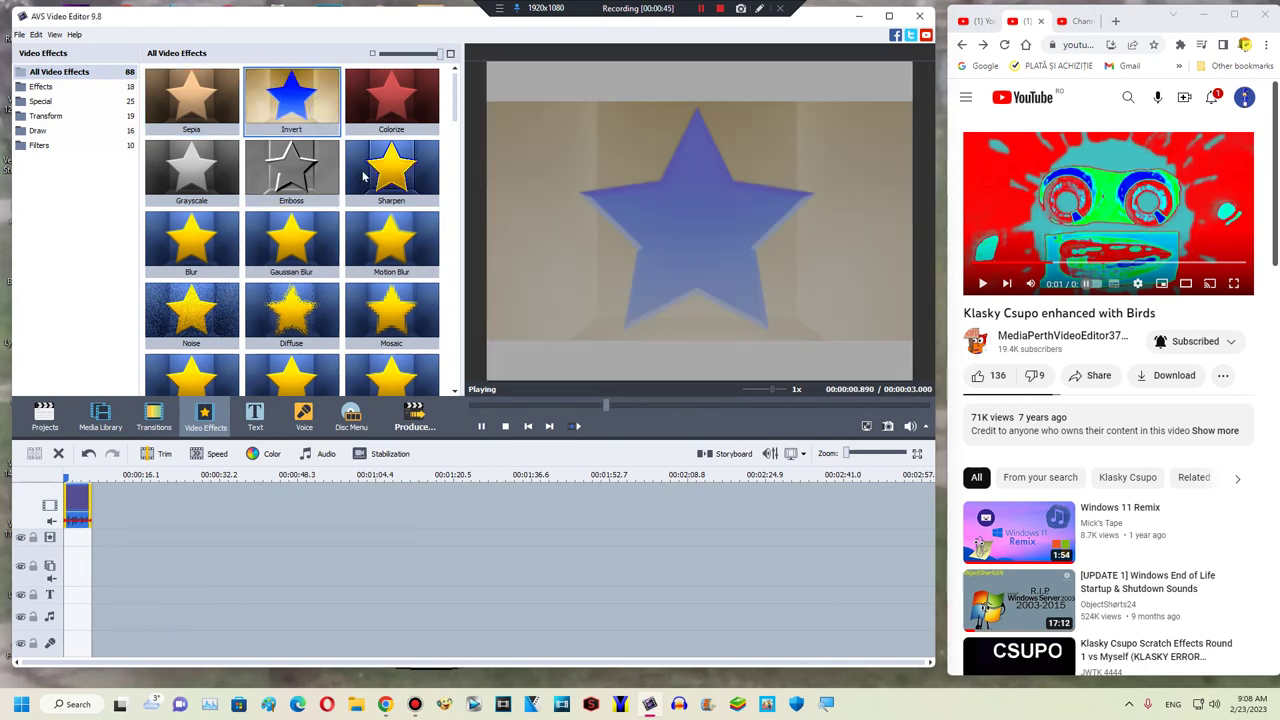
scroll(287, 268, "down", 4)
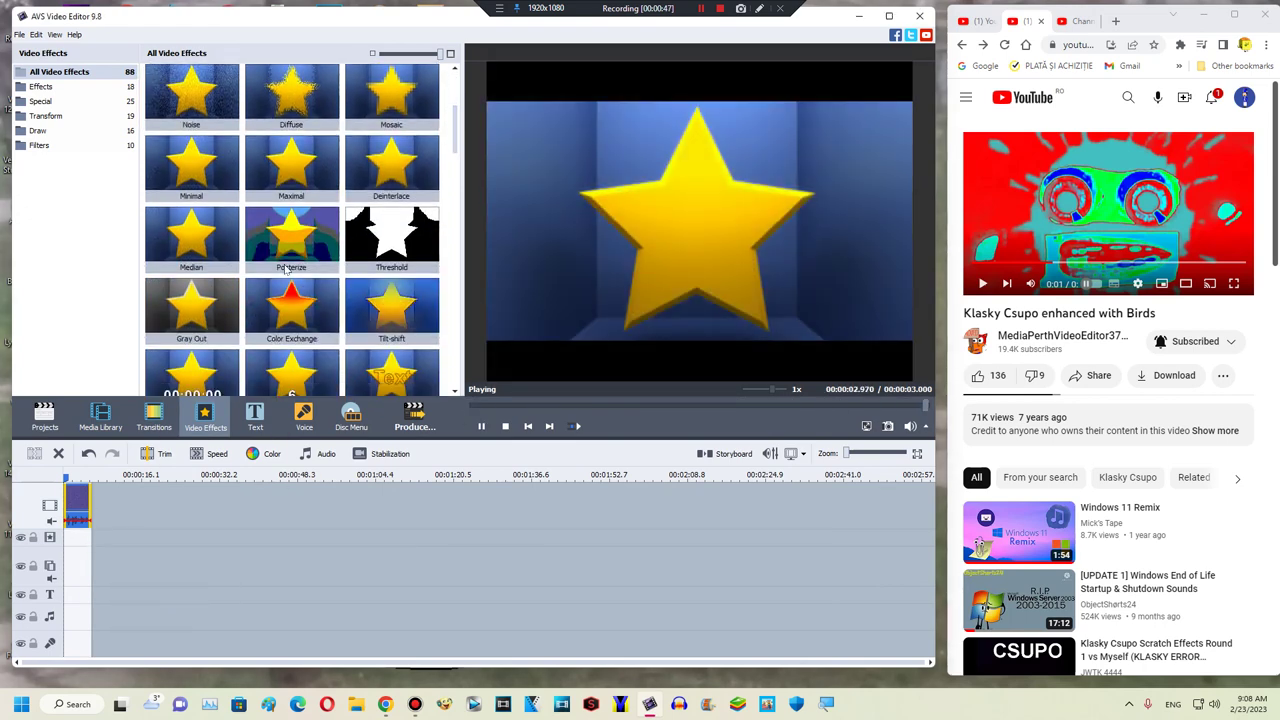
left_click_drag(287, 268, 91, 535)
left_click(72, 477)
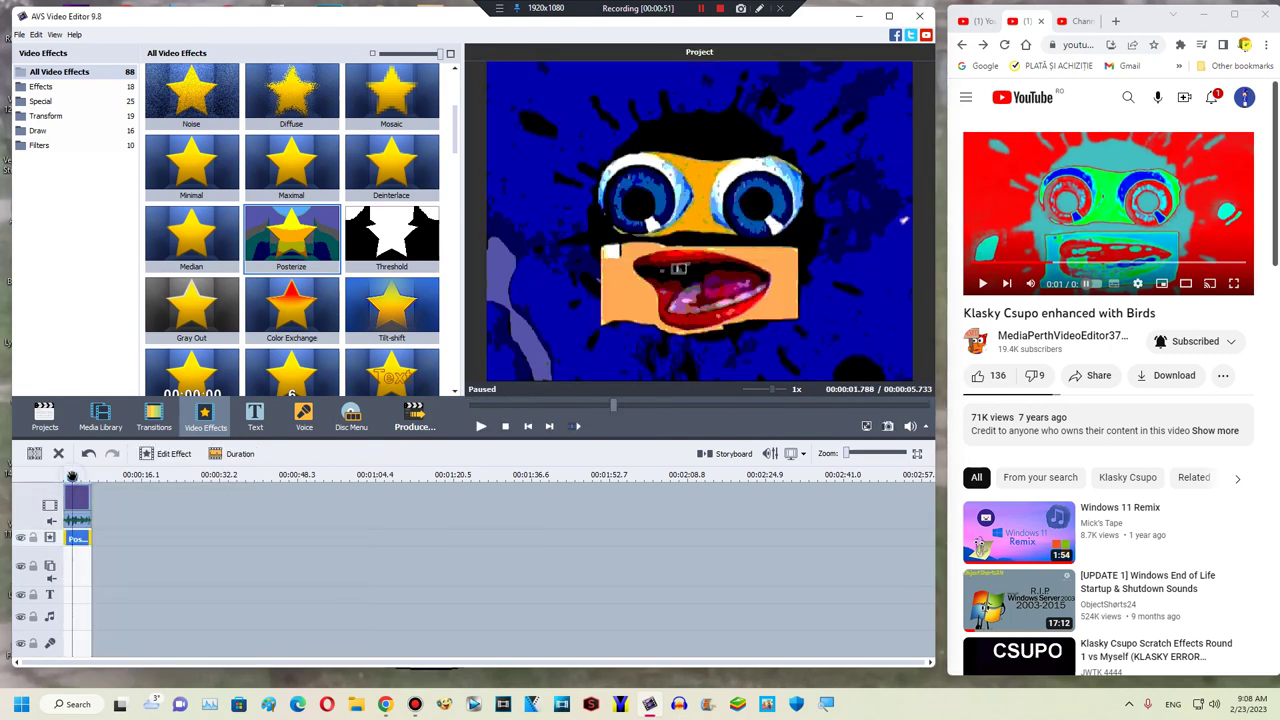
Step: Add a second video effects line and place the Invert effect on it over the full length of the clip
right_click(133, 536)
left_click(160, 598)
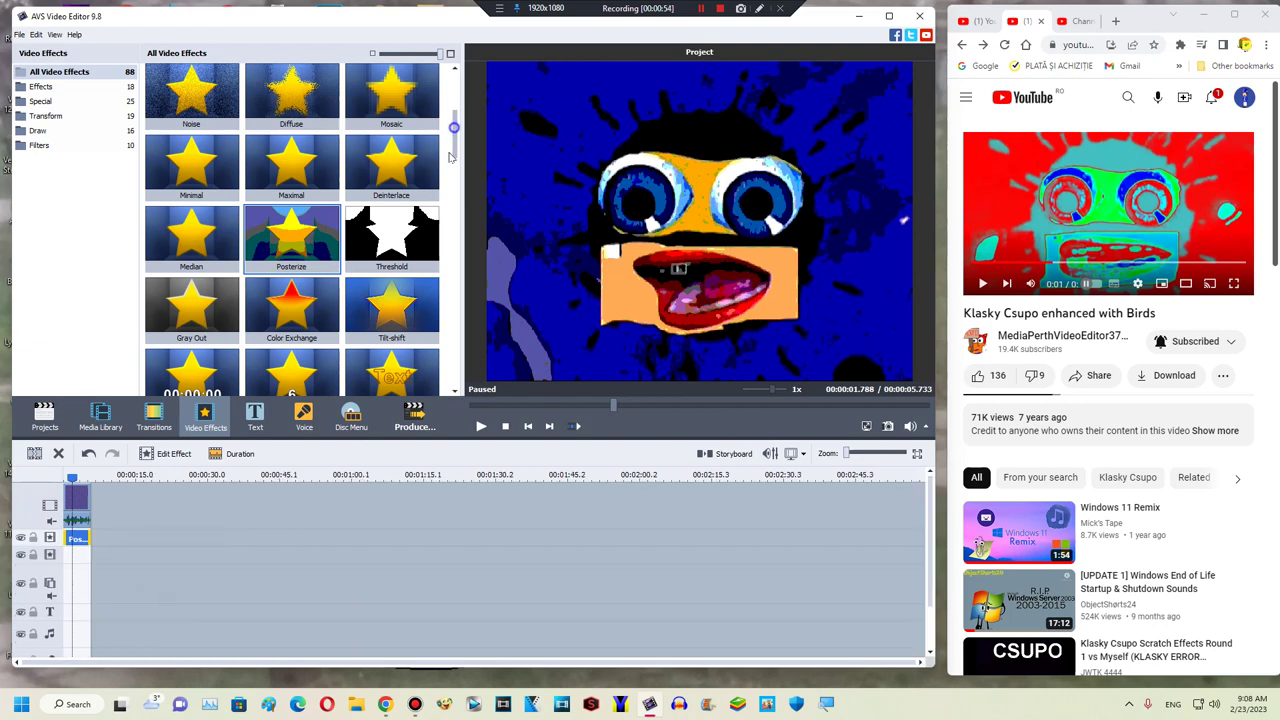
scroll(420, 150, "down", 3)
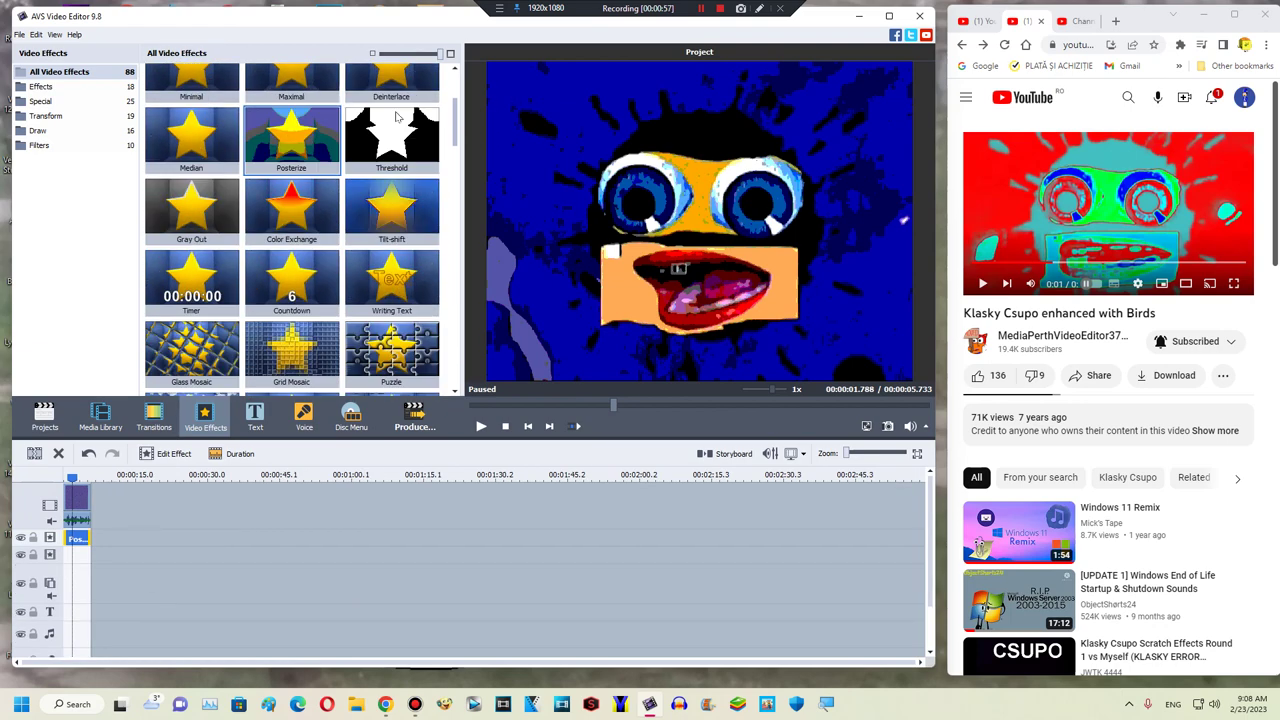
scroll(396, 117, "up", 5)
left_click_drag(291, 100, 90, 535)
Step: Add a third video effects line and place the Colorize effect on it, trimmed to the clip's end, with its default settings
right_click(119, 552)
left_click(136, 642)
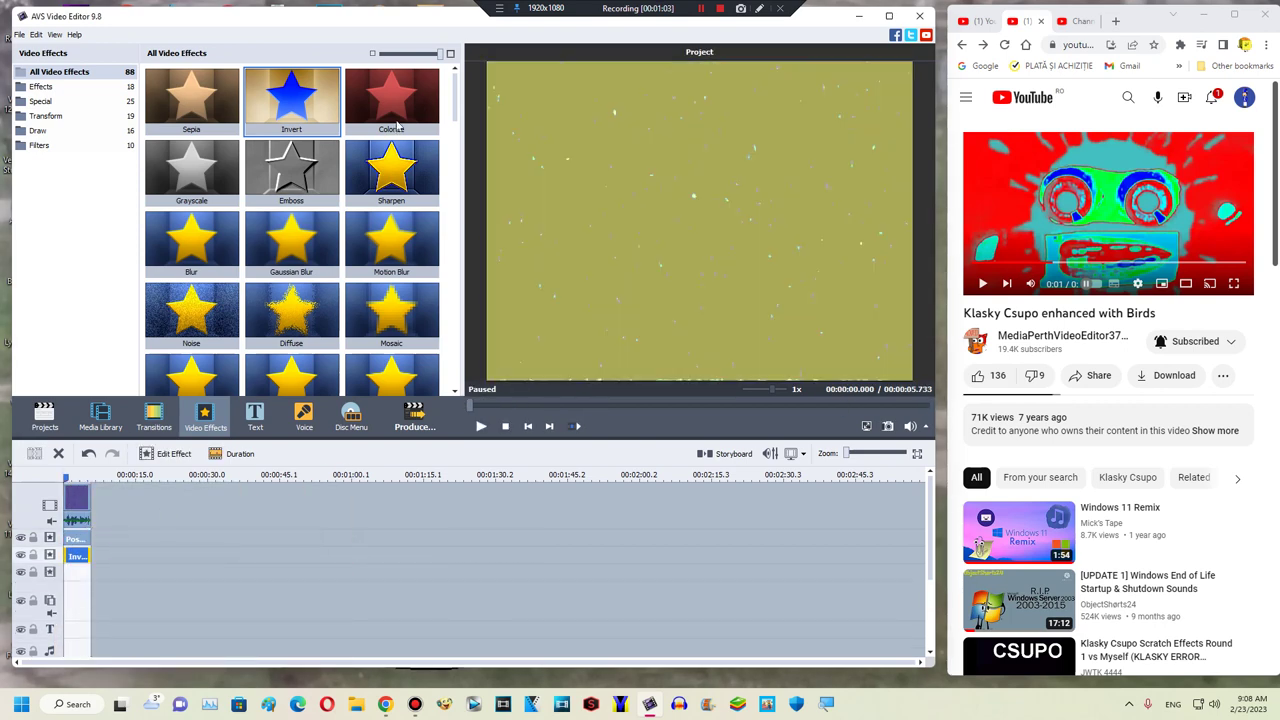
left_click_drag(397, 124, 160, 574)
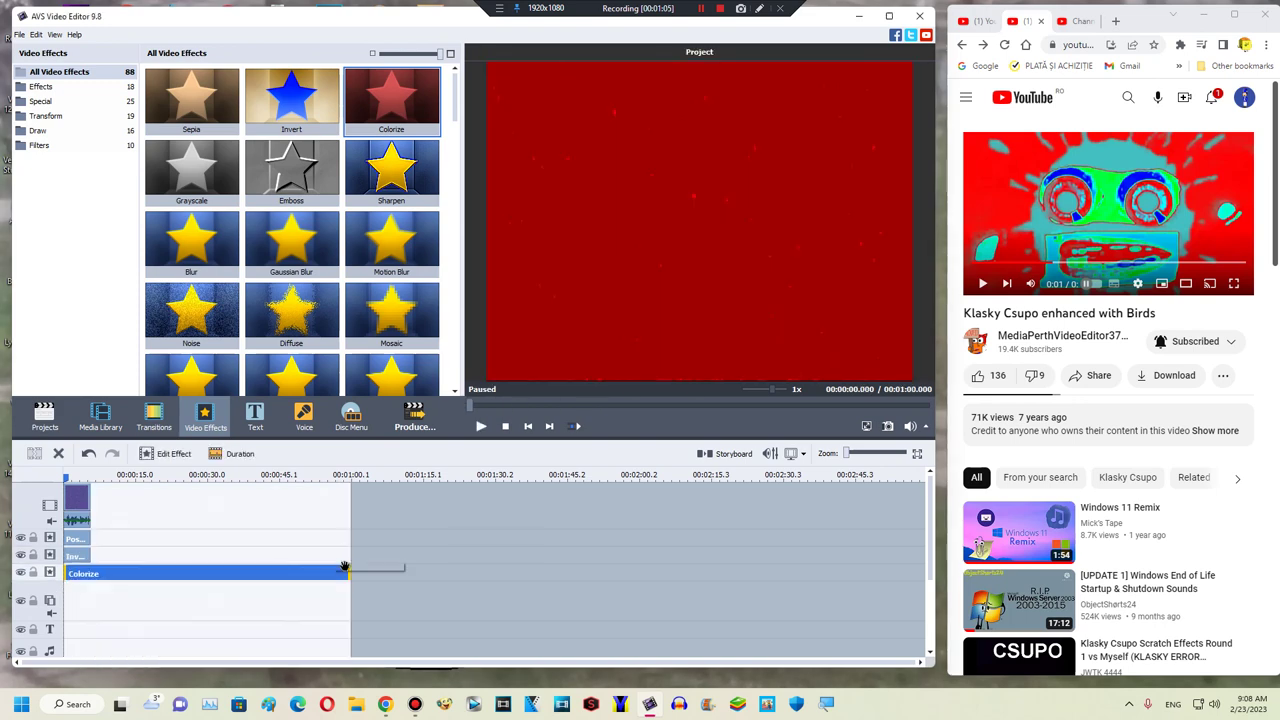
left_click_drag(344, 567, 78, 573)
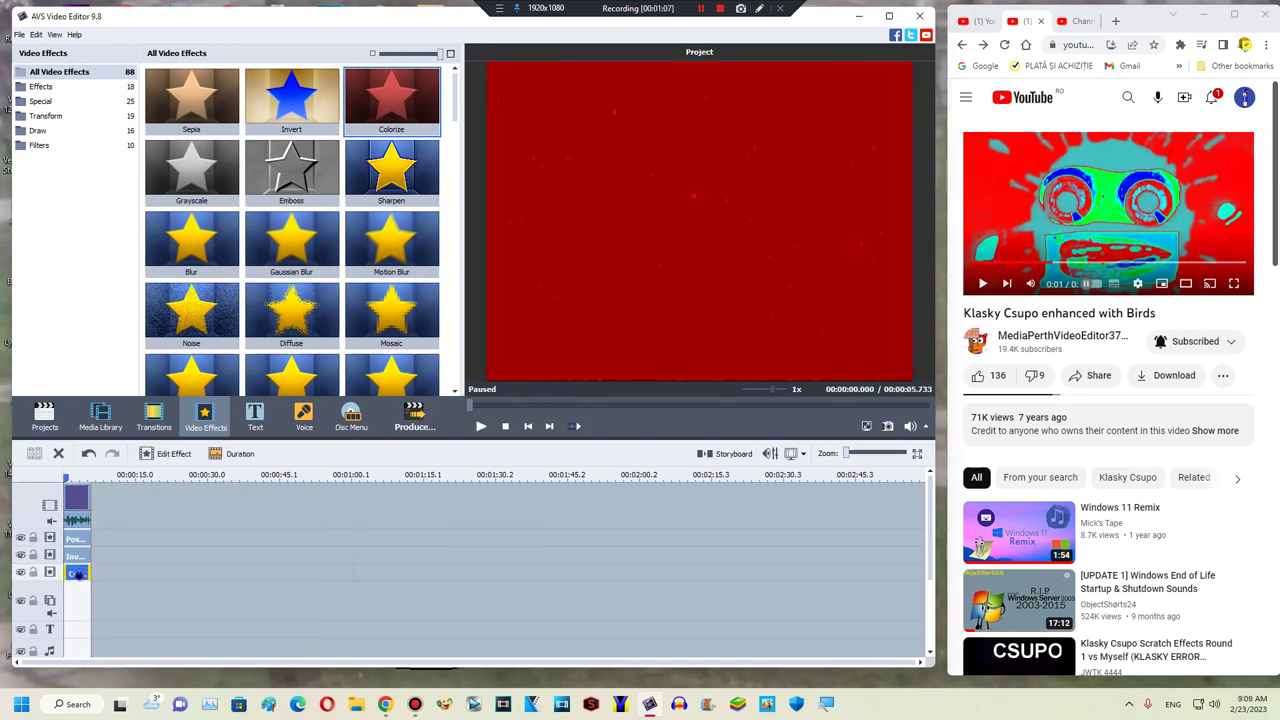
double_click(78, 573)
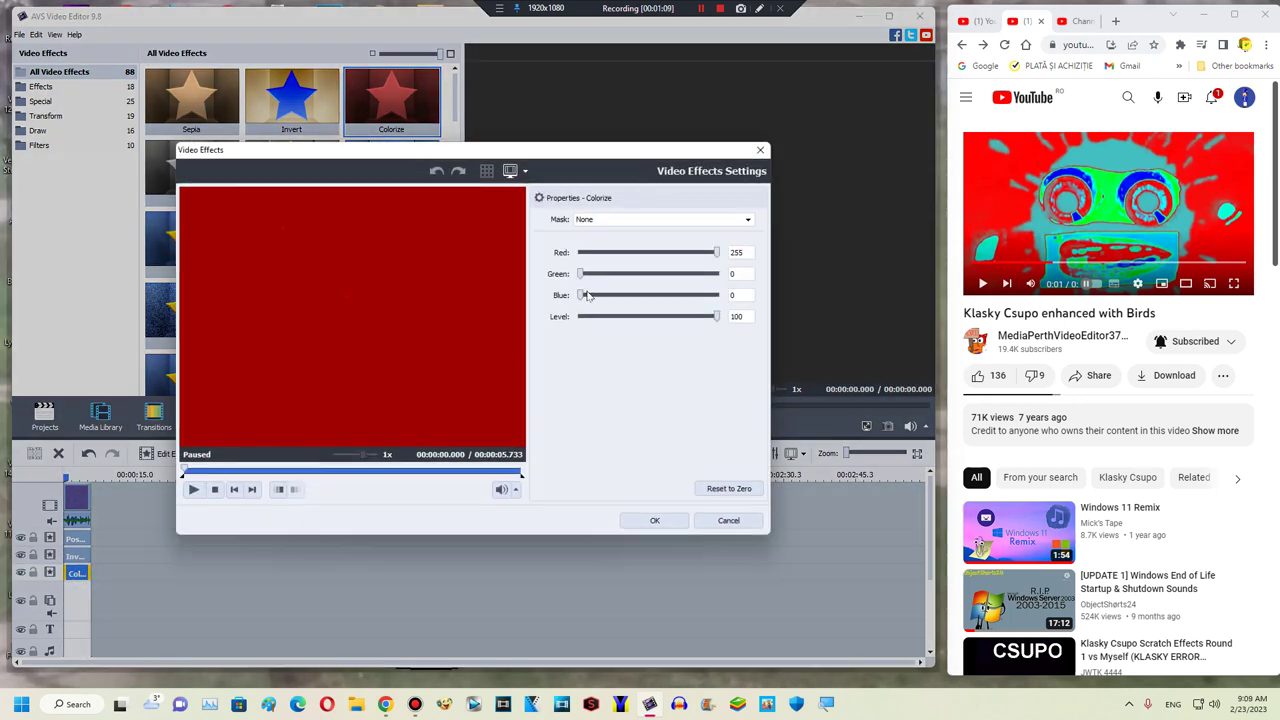
left_click(717, 524)
Step: Add a fourth video effects line and place the Color Exchange effect on it, trimmed to the end of the clip
right_click(142, 576)
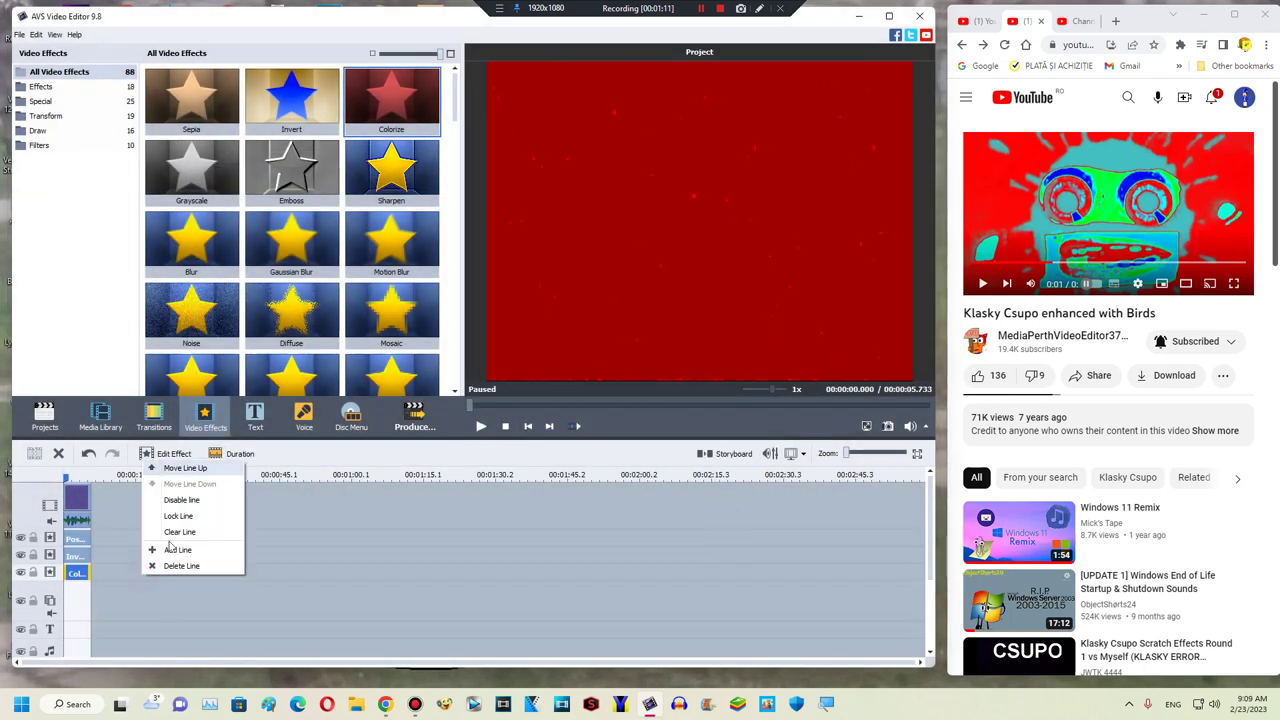
left_click(165, 546)
scroll(300, 200, "down", 7)
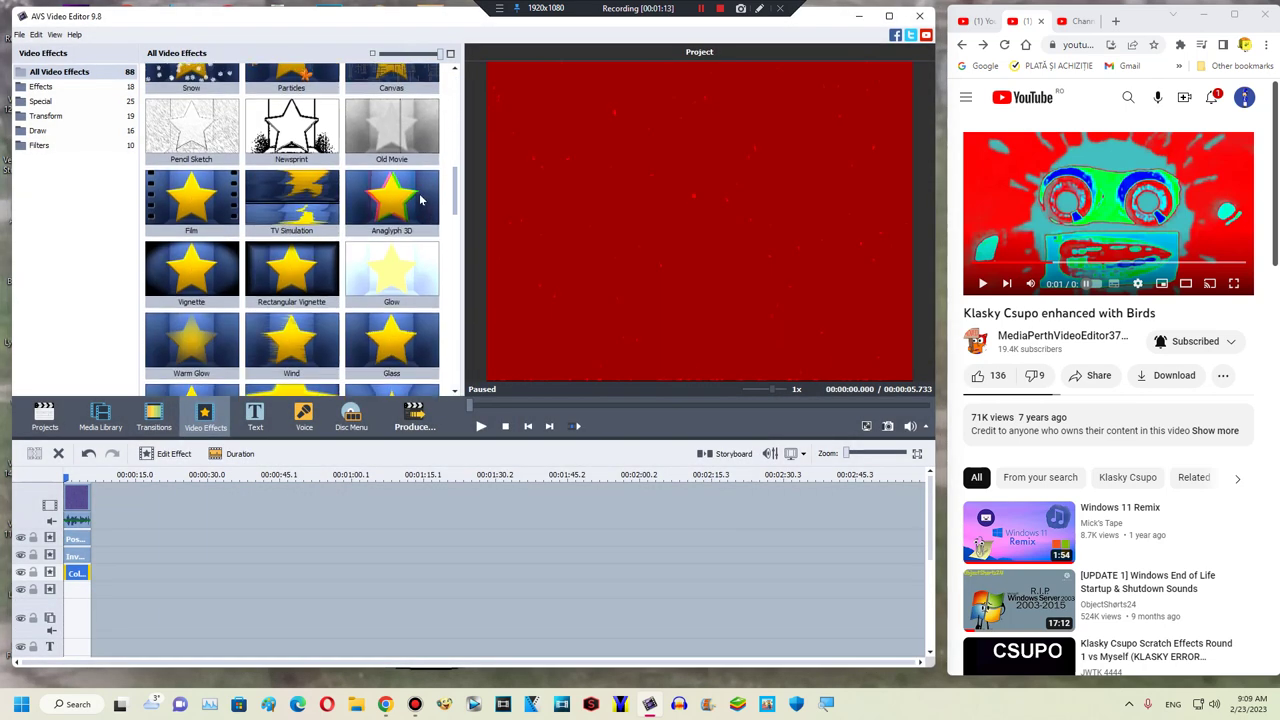
left_click(312, 104)
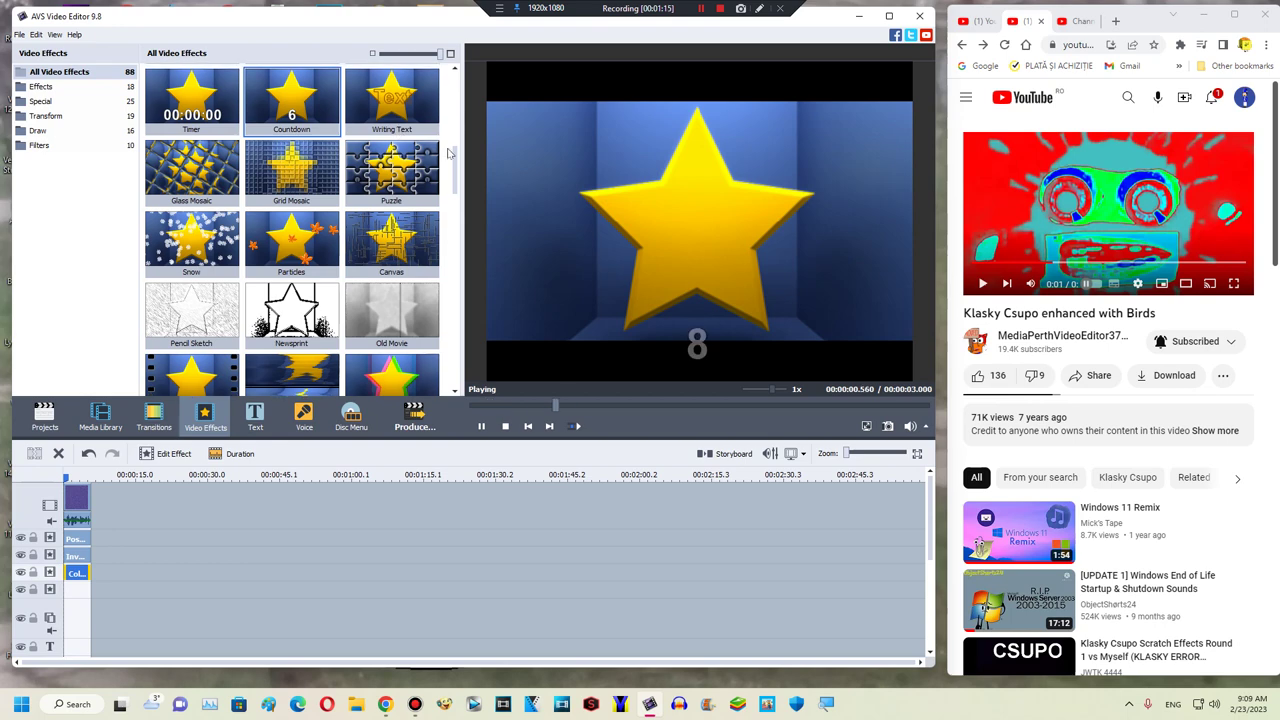
scroll(292, 186, "up", 3)
left_click_drag(292, 190, 70, 597)
left_click_drag(276, 238, 90, 590)
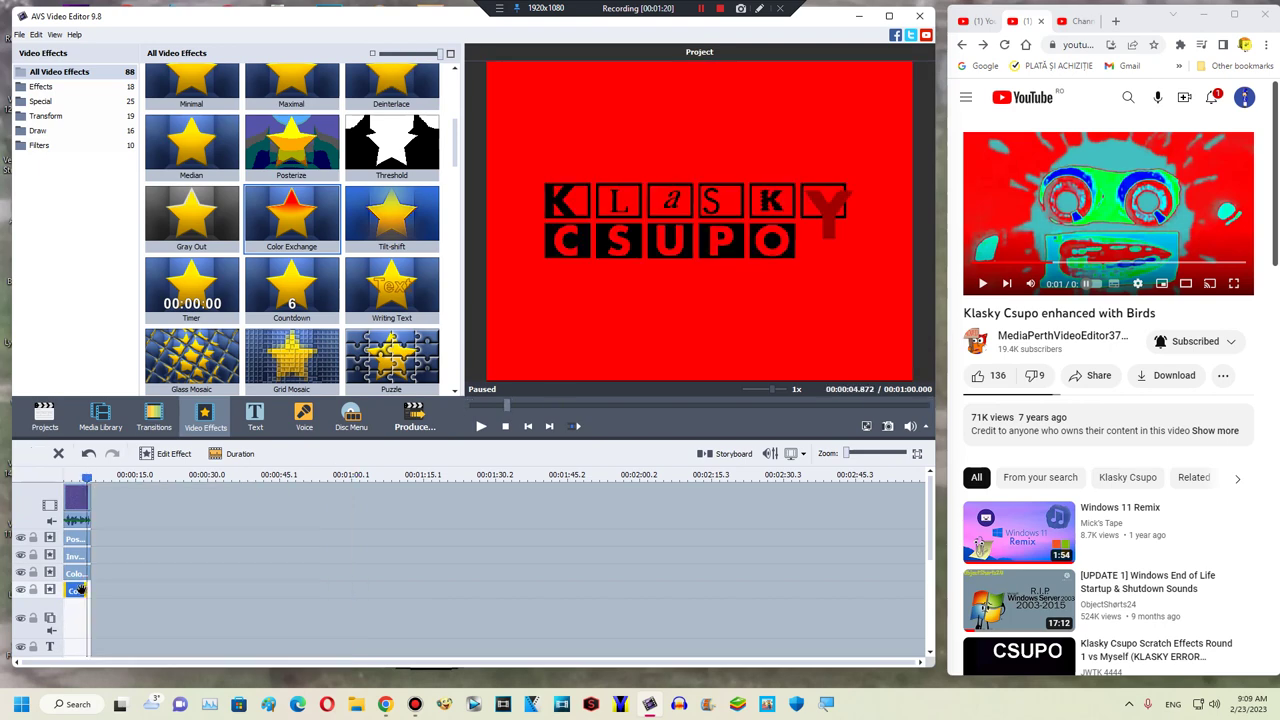
Step: Set the Color Exchange effect's Color 1 to red and Color 2 to white, and apply the settings
left_click(150, 453)
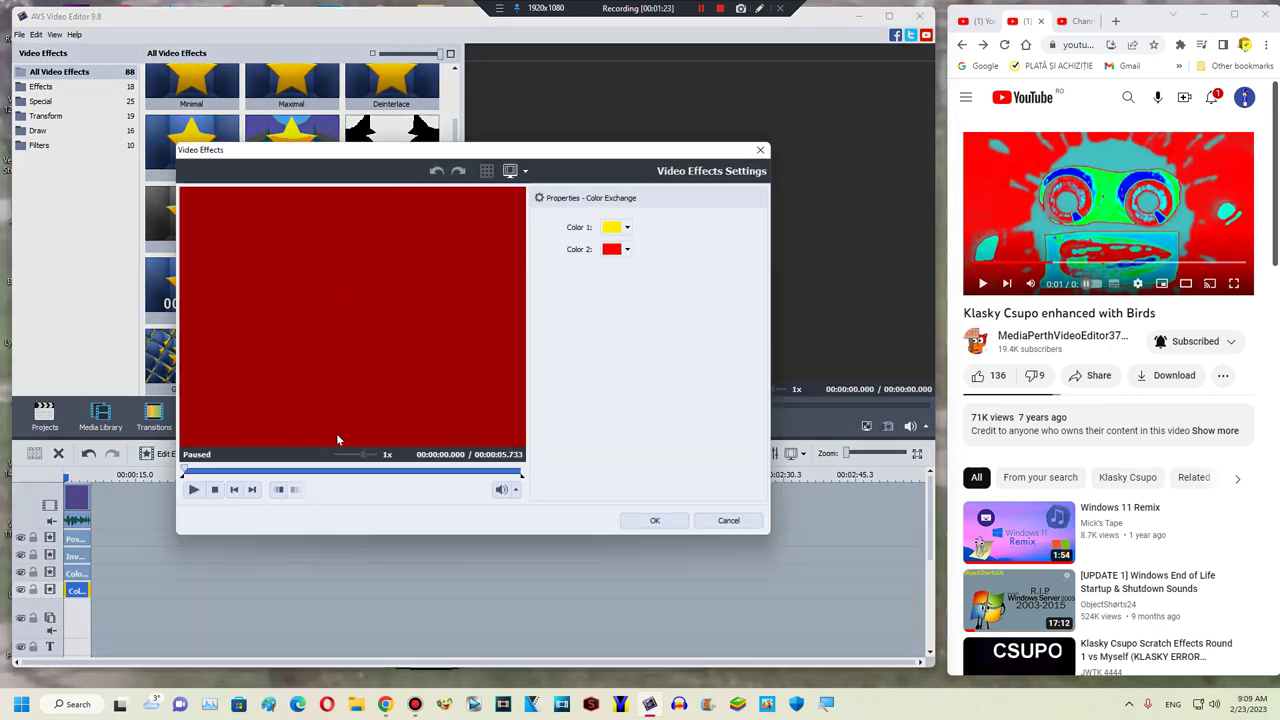
left_click(312, 470)
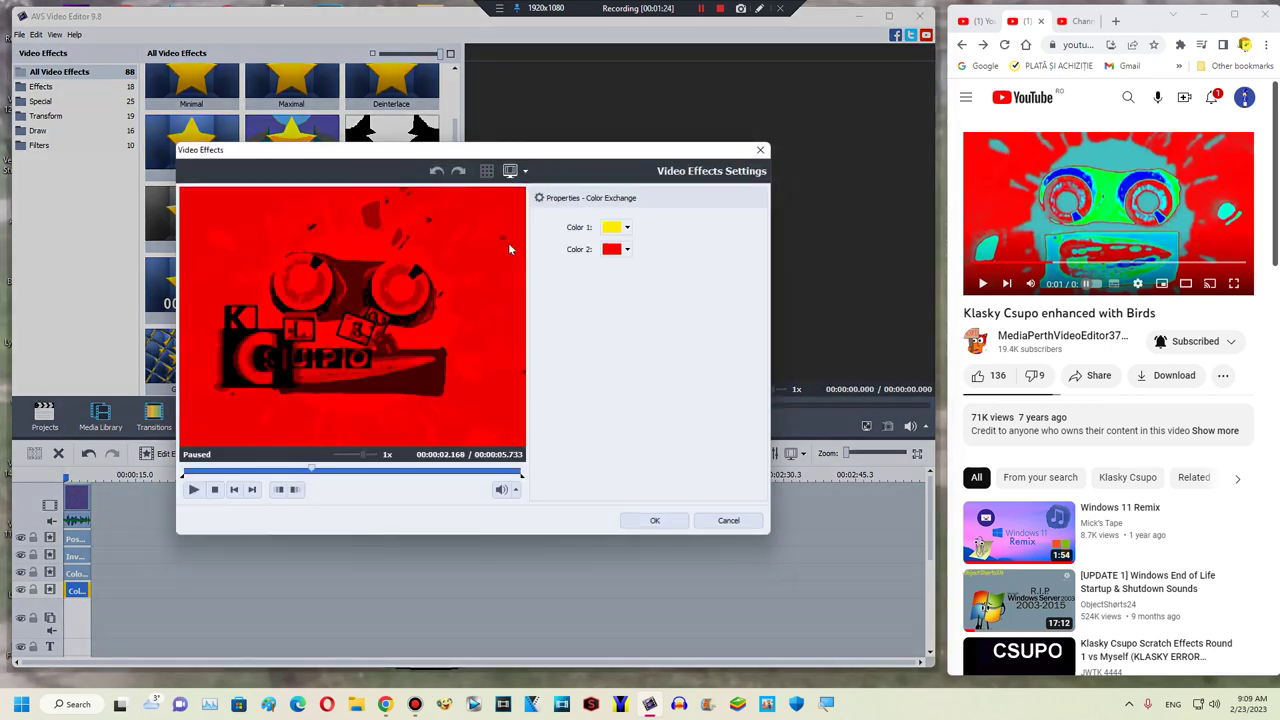
left_click(627, 228)
left_click(609, 275)
left_click(627, 249)
left_click(710, 328)
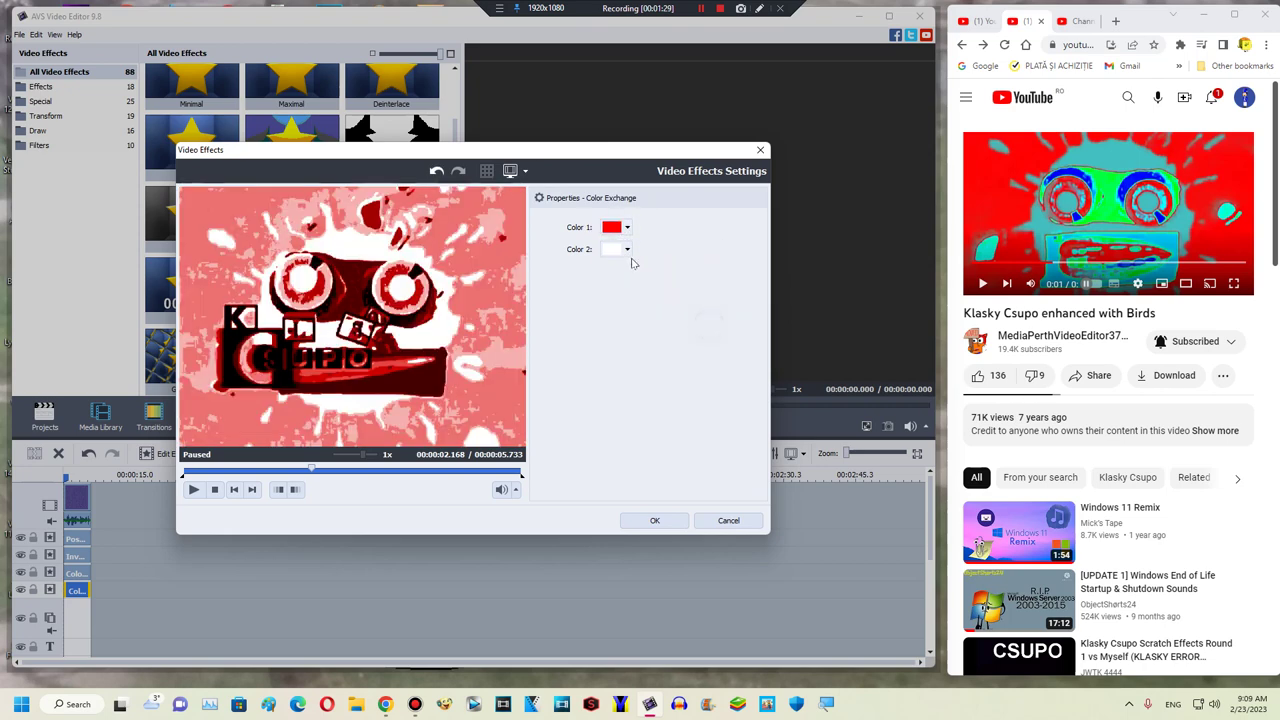
left_click(618, 228)
left_click(715, 286)
left_click(627, 229)
left_click(652, 521)
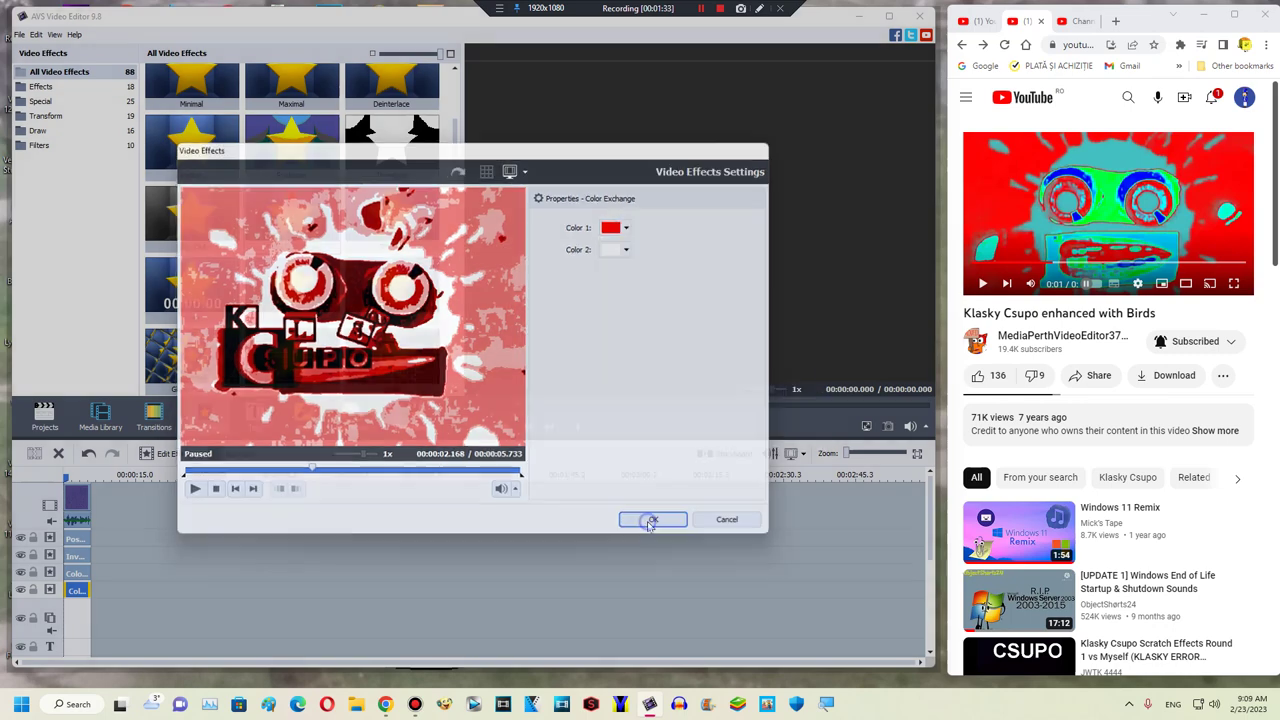
Step: Add a fifth video effects line and place a copy of the red-and-white Color Exchange effect on it
right_click(100, 578)
left_click(112, 557)
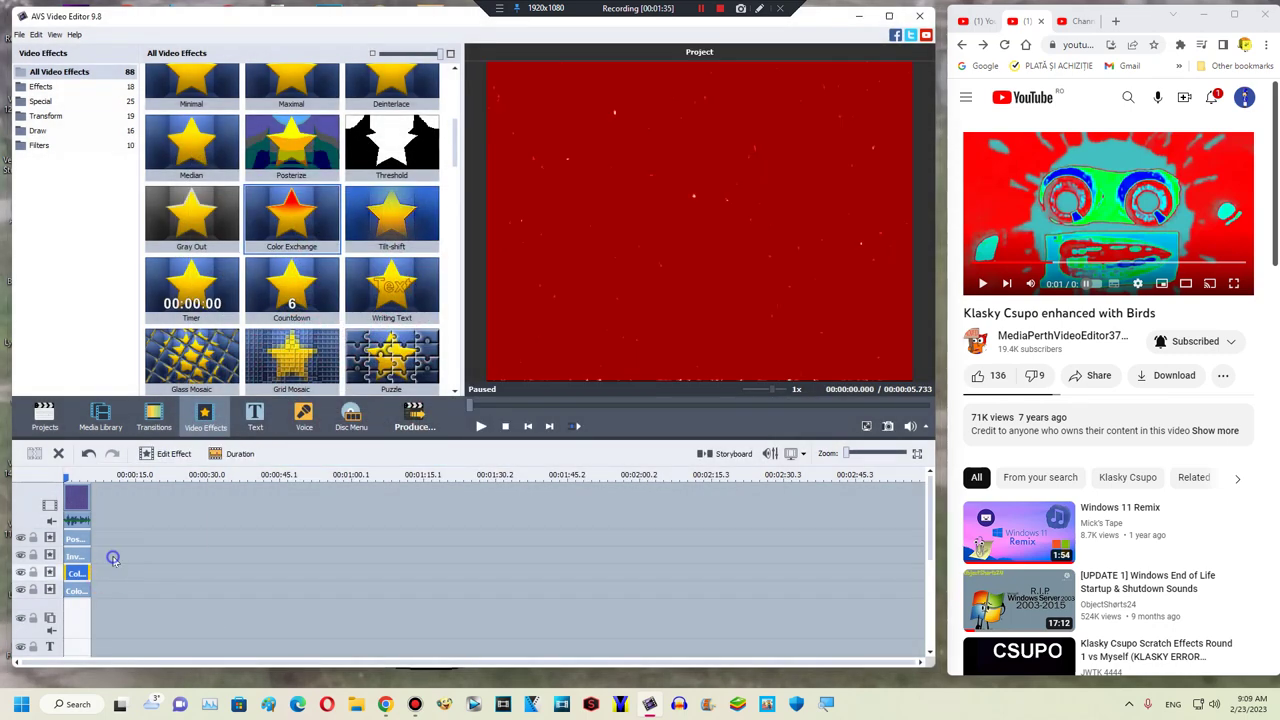
right_click(89, 596)
left_click(106, 580)
left_click_drag(105, 589, 78, 608)
Step: Set Color 1 of the fifth line's Color Exchange effect to a dark red sampled from the logo frame near 2 seconds
left_click(979, 265)
double_click(77, 608)
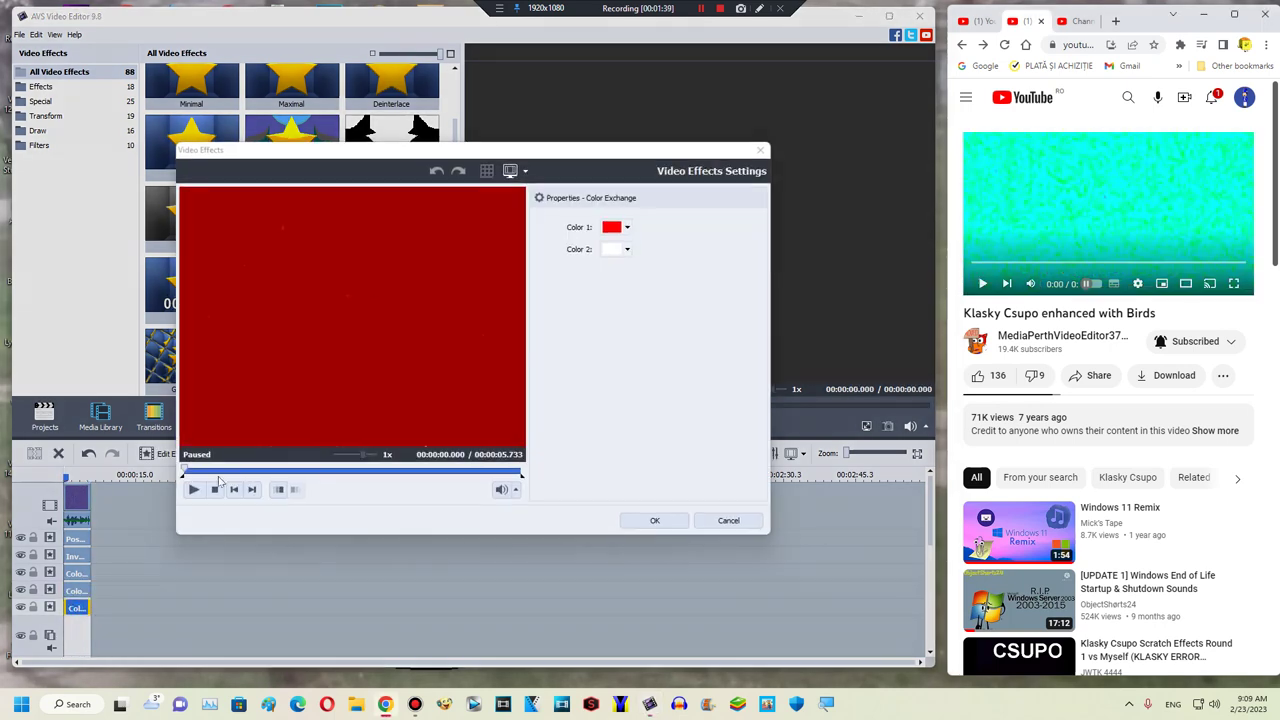
left_click(275, 470)
mouse_move(298, 477)
left_mouse_down()
mouse_move(318, 468)
mouse_move(296, 465)
left_mouse_up()
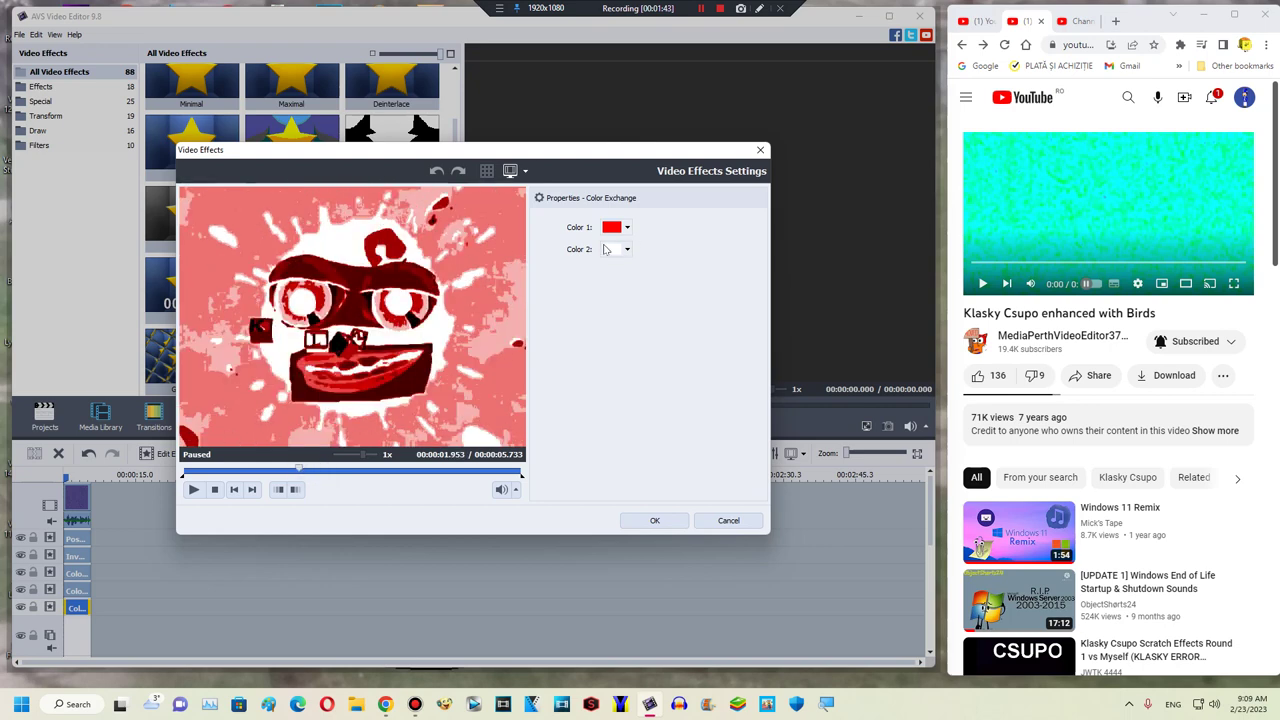
left_click(627, 249)
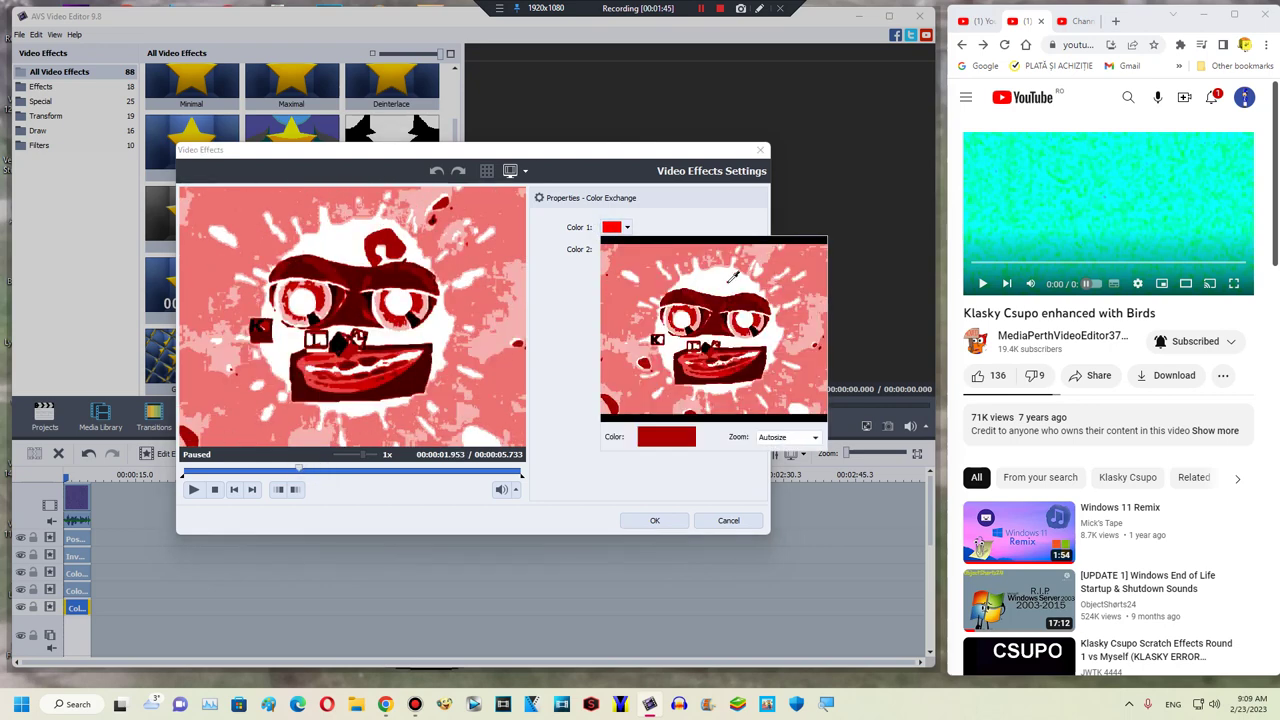
left_click(729, 281)
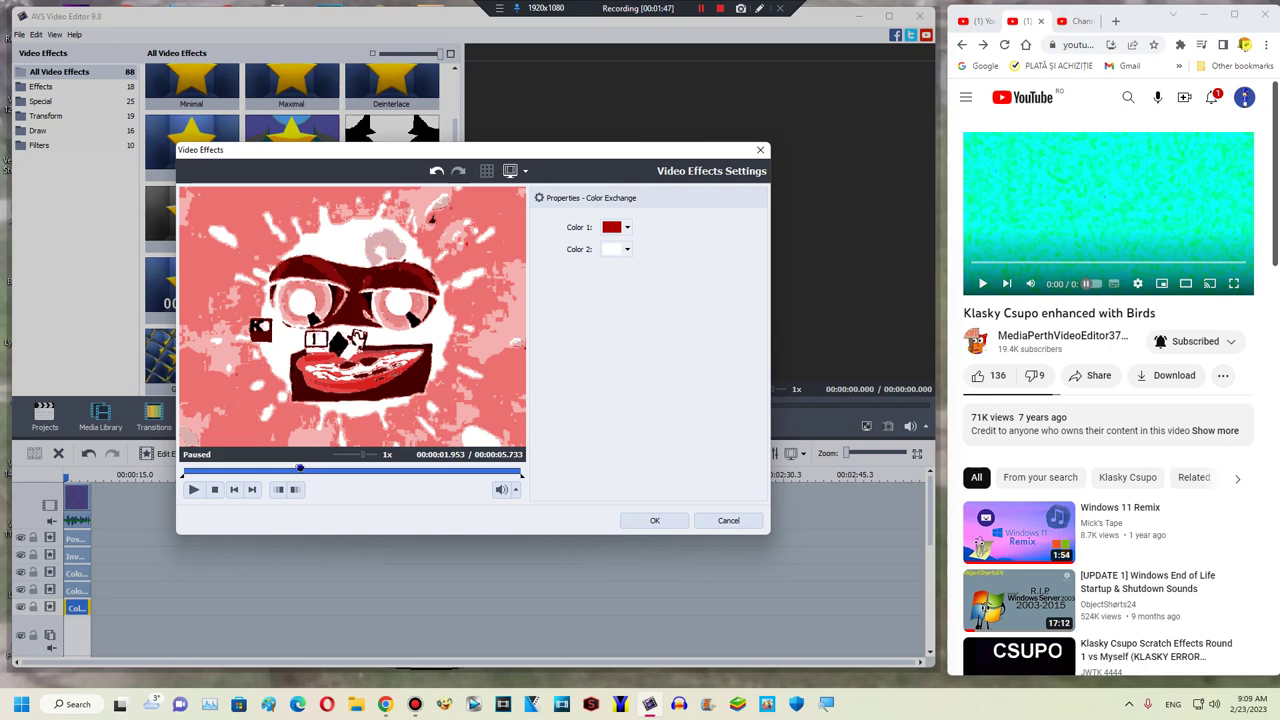
left_click_drag(299, 468, 302, 465)
left_click(609, 227)
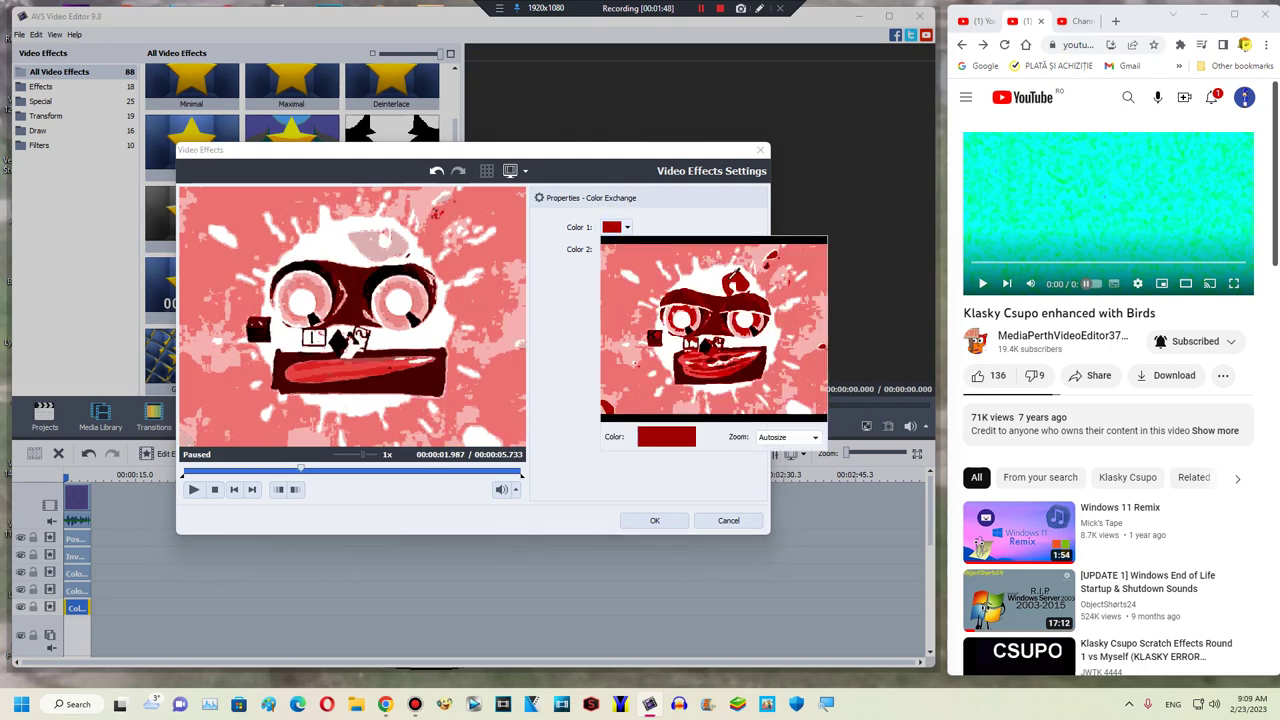
left_click(729, 280)
Step: Set the same Color Exchange effect's Color 2 to cyan and apply the settings
left_click(627, 249)
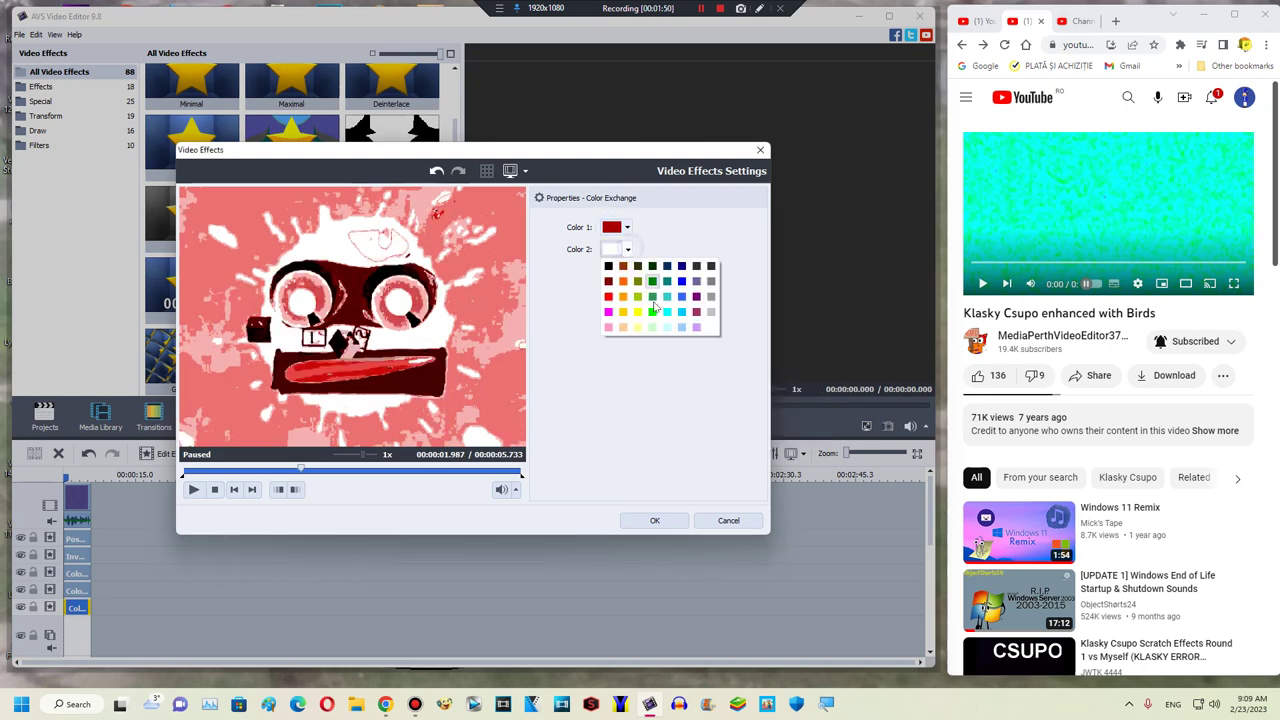
left_click(667, 312)
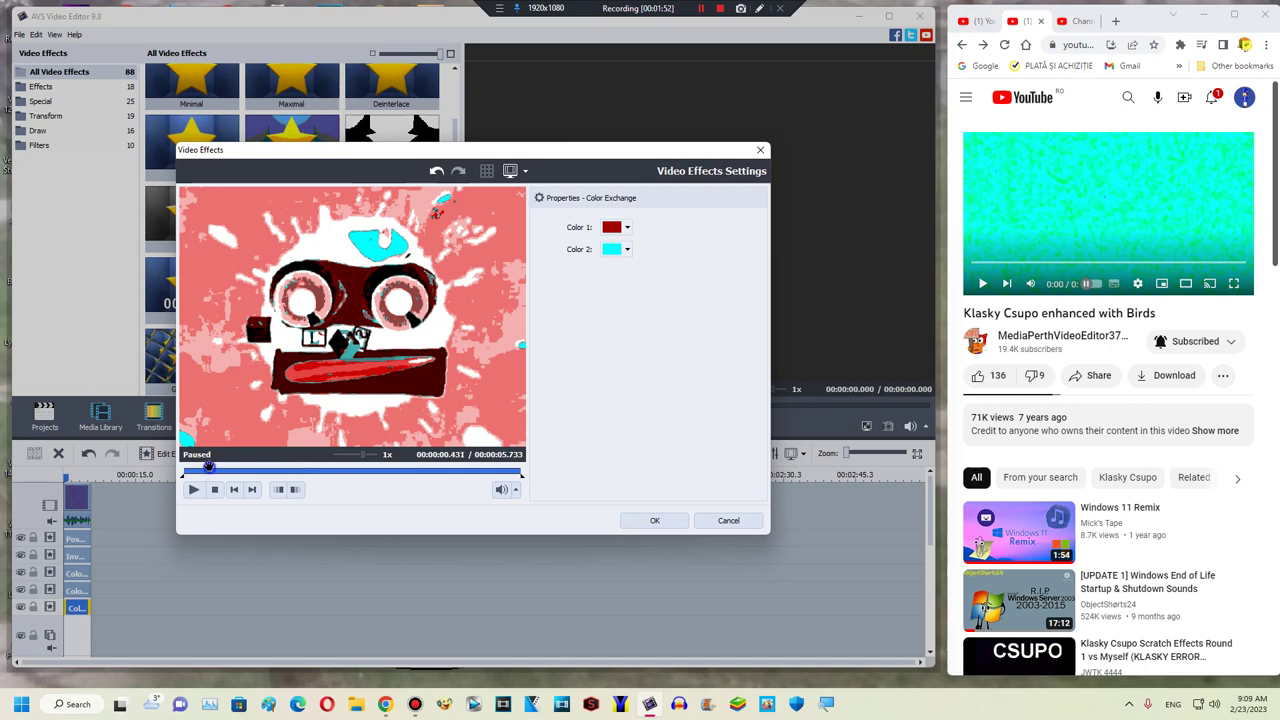
left_click_drag(208, 466, 183, 468)
left_click(636, 526)
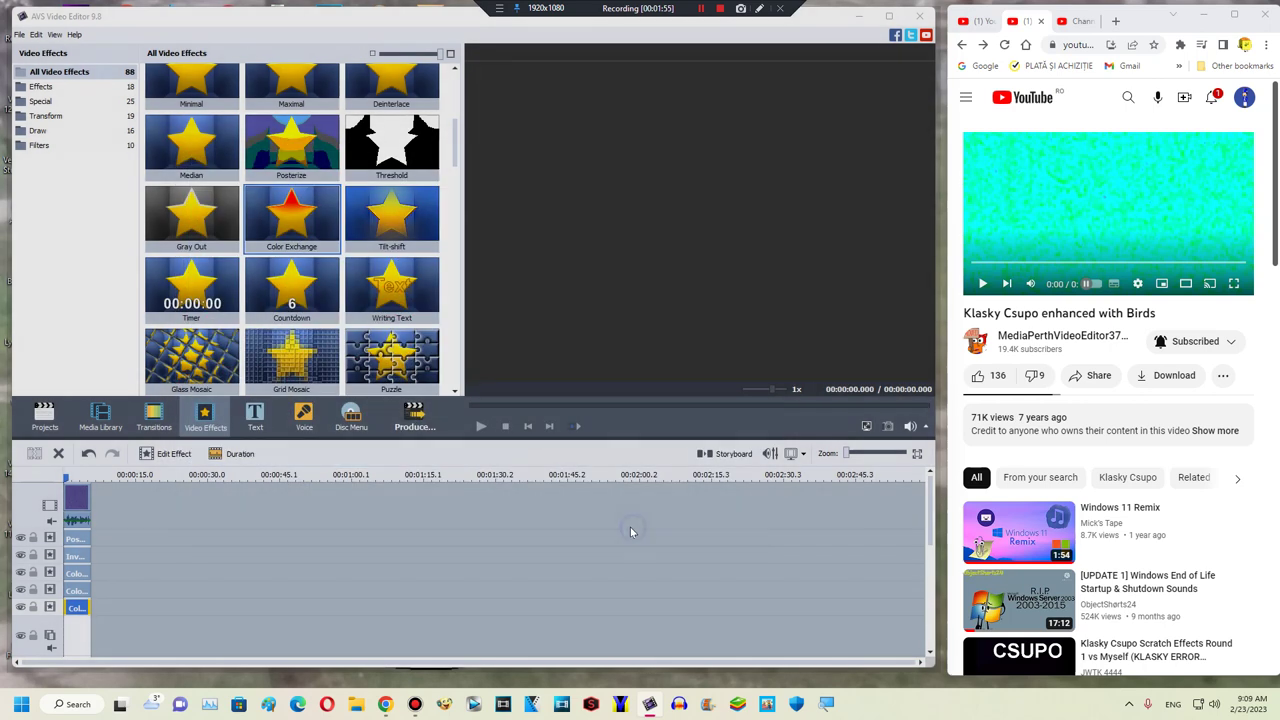
Step: Add a sixth video effects line and place a copy of the dark-red-and-cyan Color Exchange effect on it
right_click(128, 606)
left_click(141, 580)
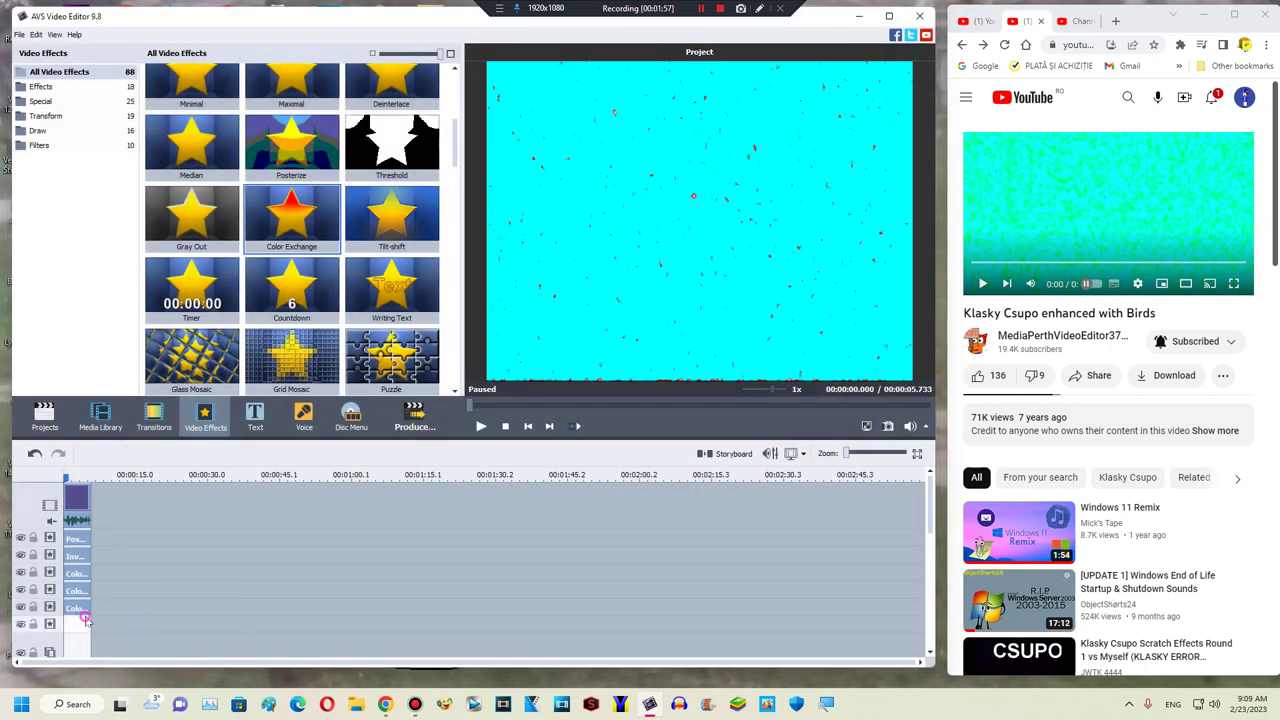
right_click(88, 608)
left_click(128, 586)
left_click_drag(105, 608, 76, 626)
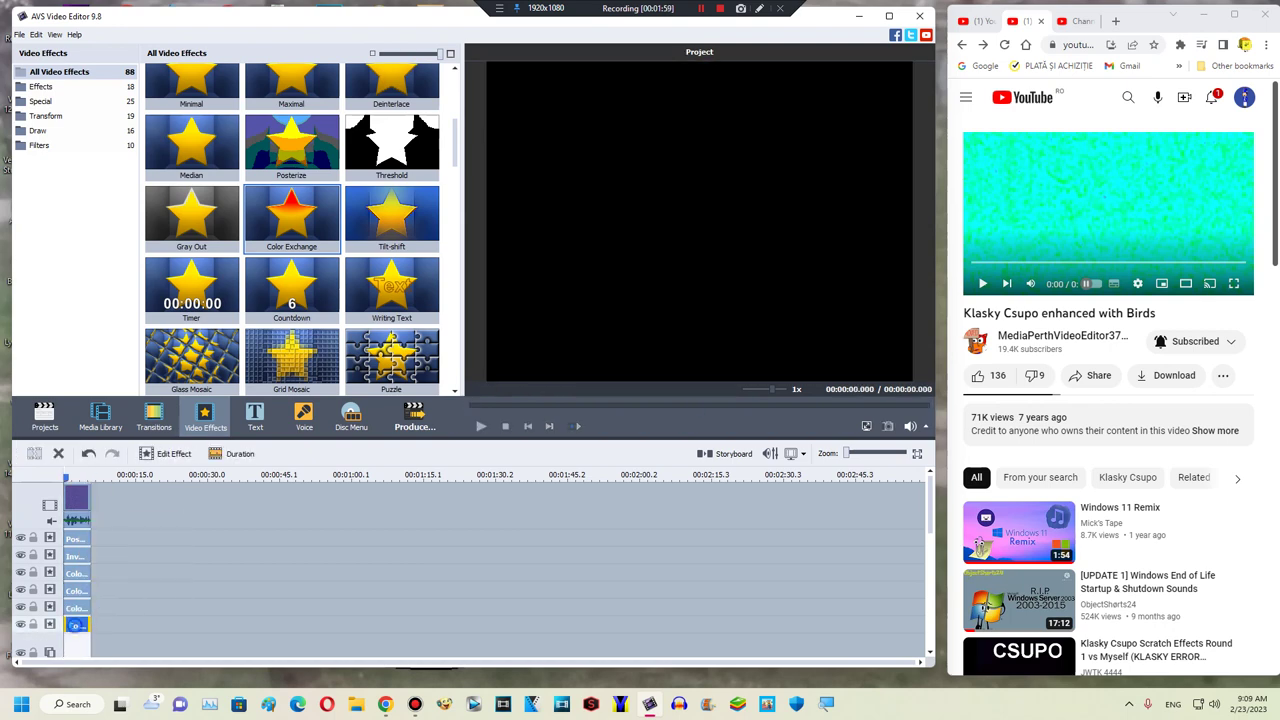
Step: Set the sixth line's Color Exchange effect to a teal sampled from the preview for Color 1 and bright green for Color 2
double_click(76, 625)
left_click(612, 227)
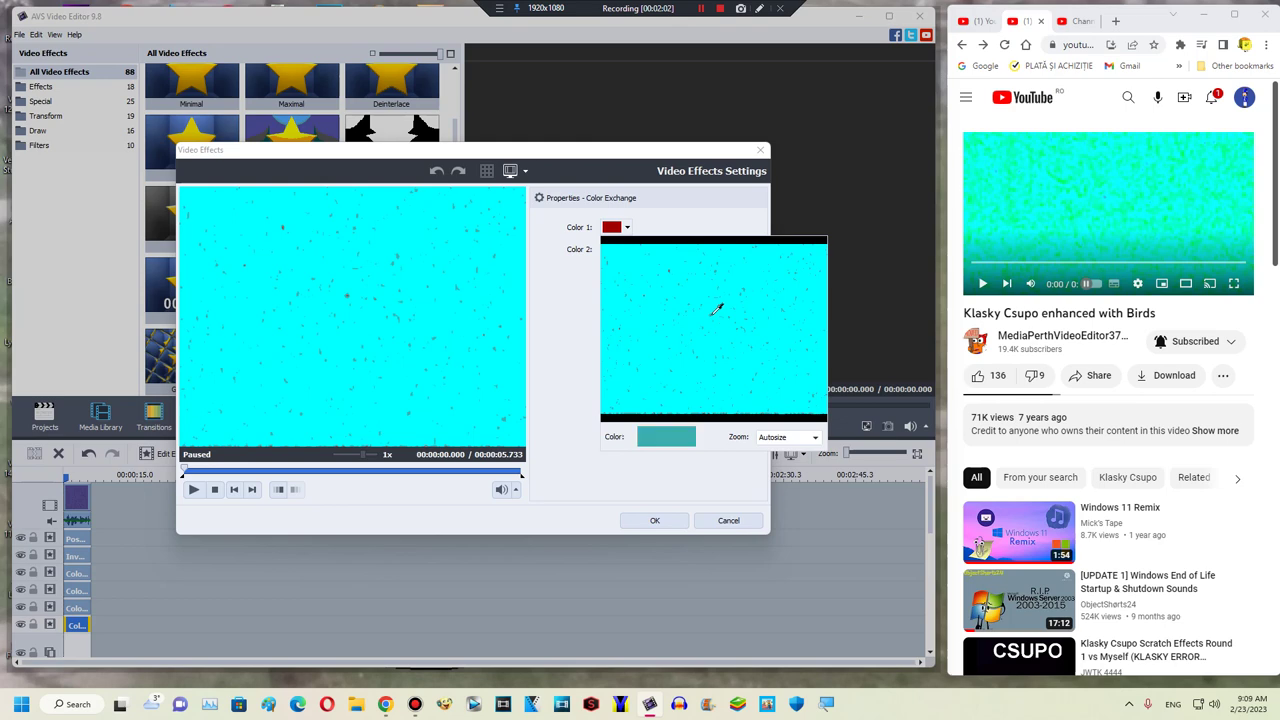
left_click(713, 313)
left_click(627, 249)
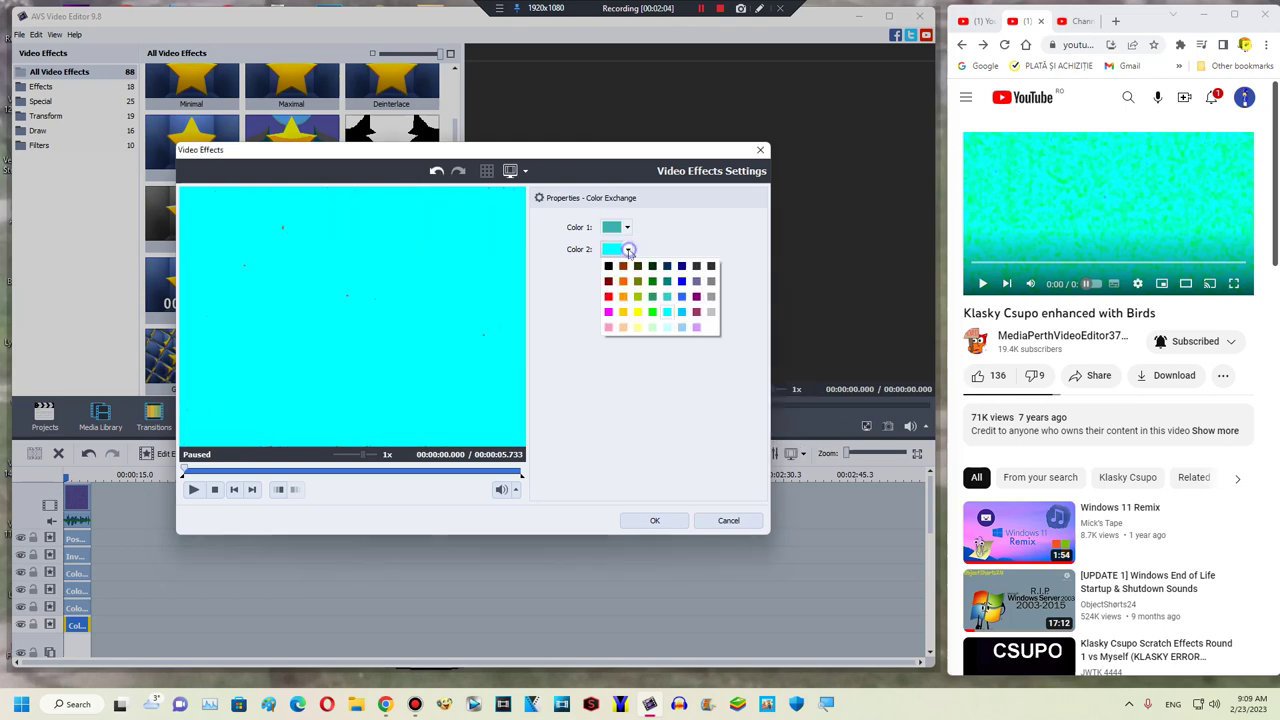
left_click(651, 312)
Step: Compare the preview with the reference video, set Color 1 to a dark maroon sampled from the face, and apply the settings
left_click(249, 471)
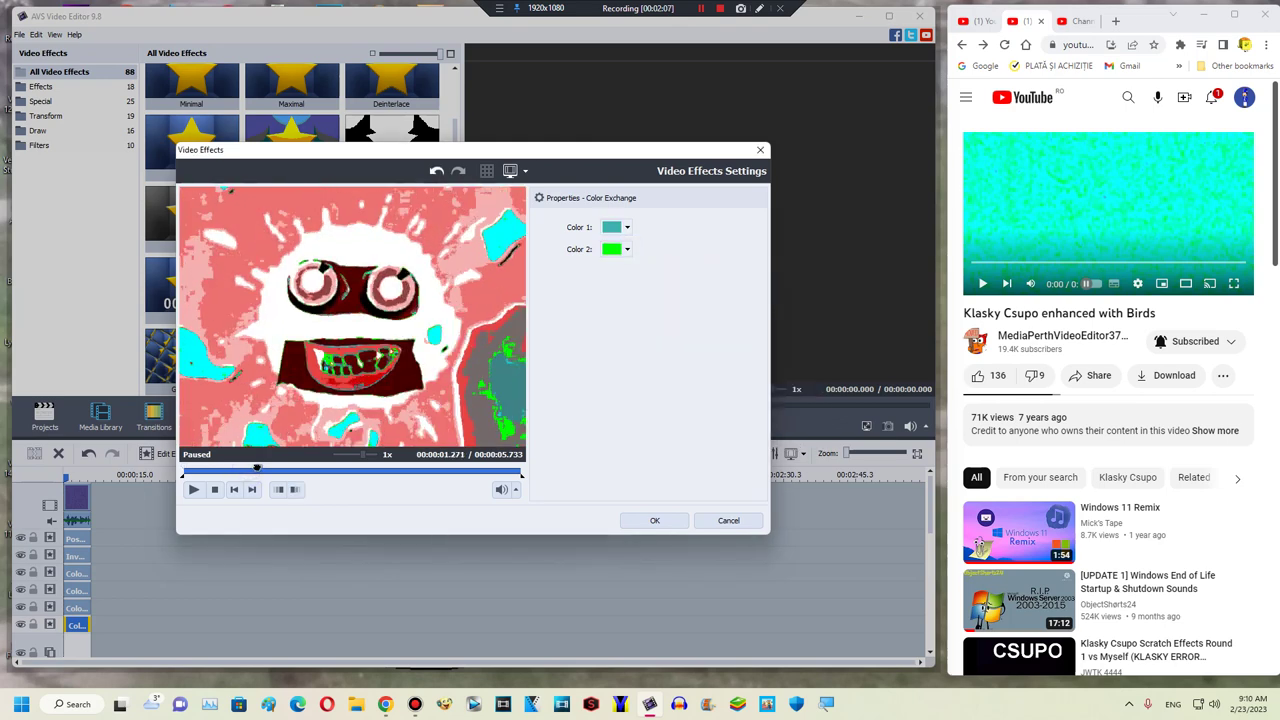
left_click(990, 261)
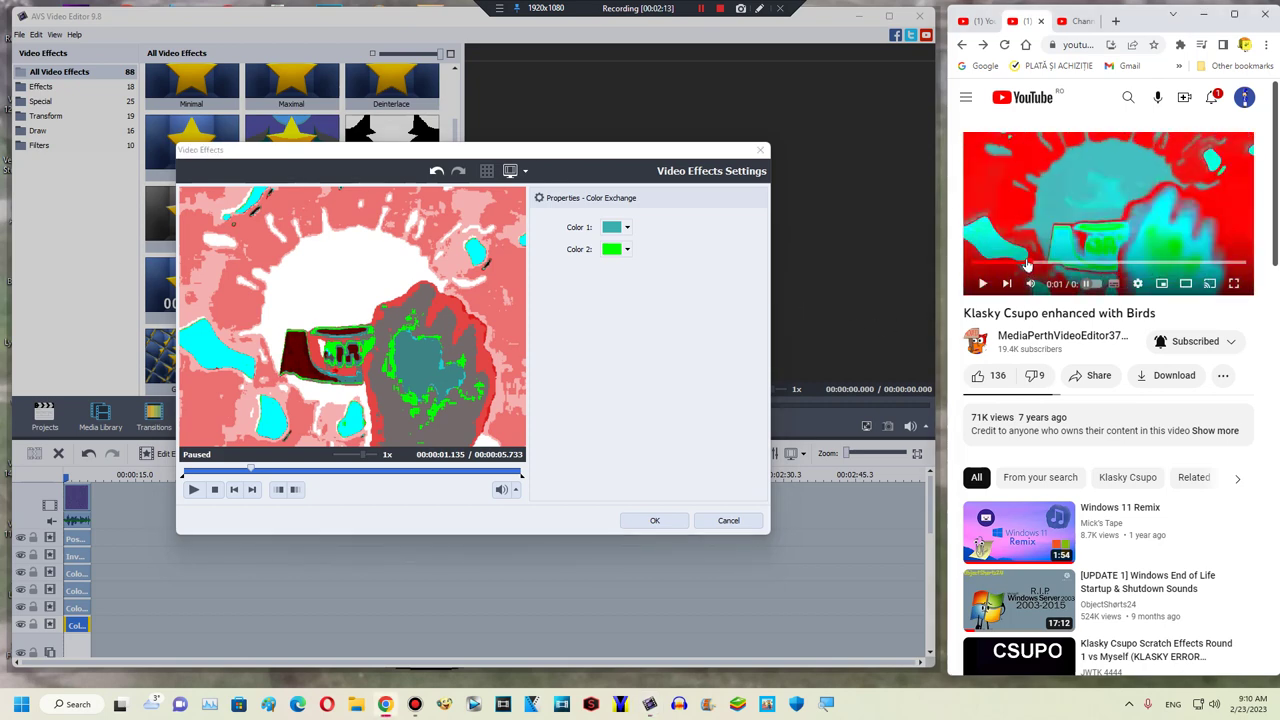
left_click(275, 471)
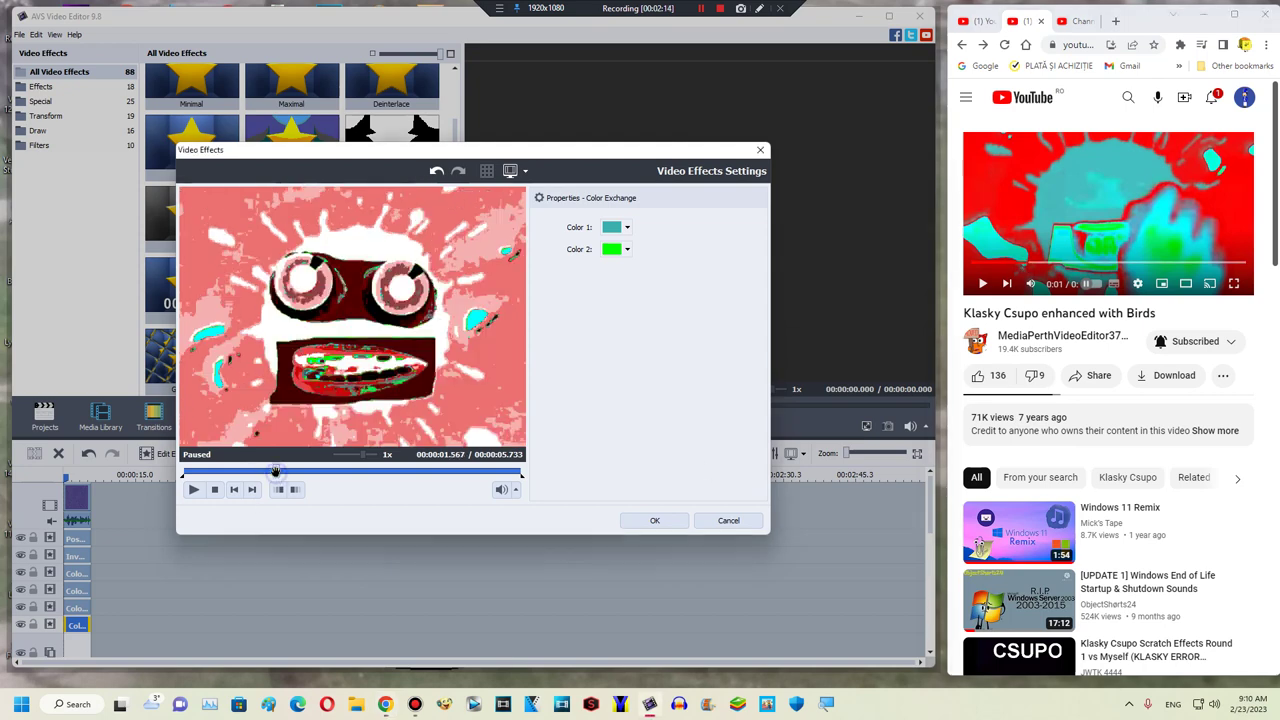
left_click(1060, 263)
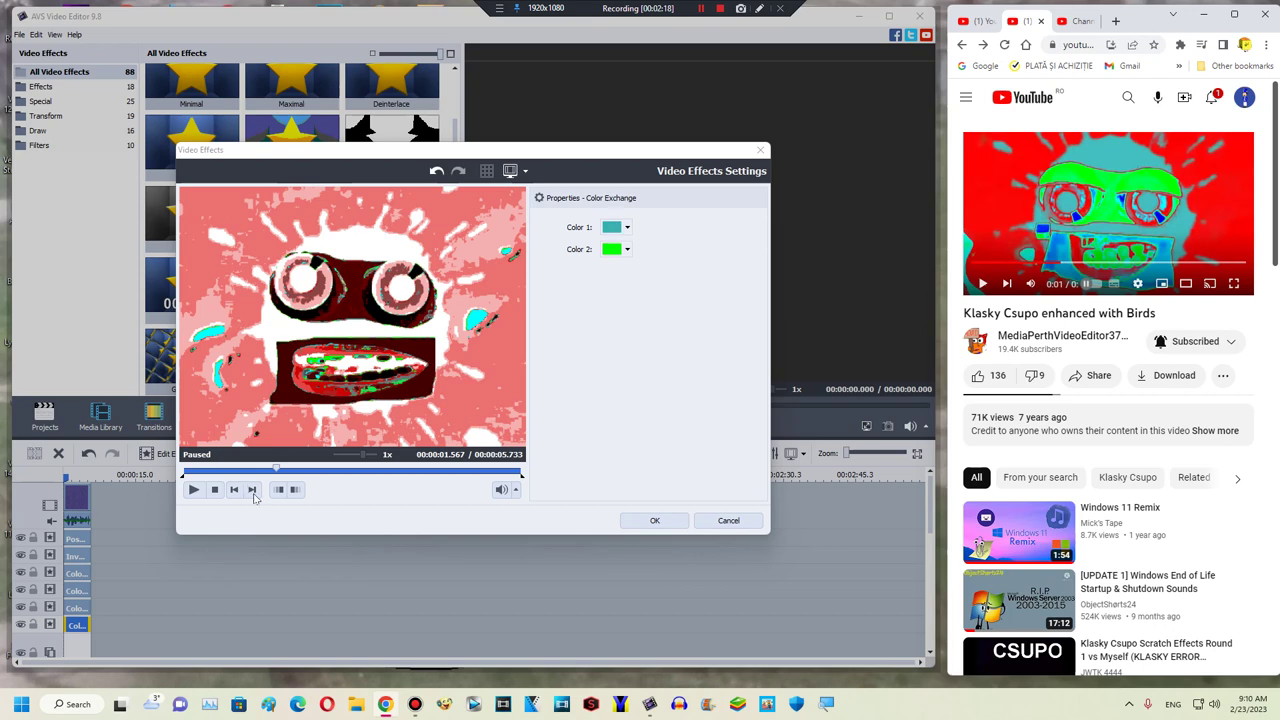
left_click(293, 470)
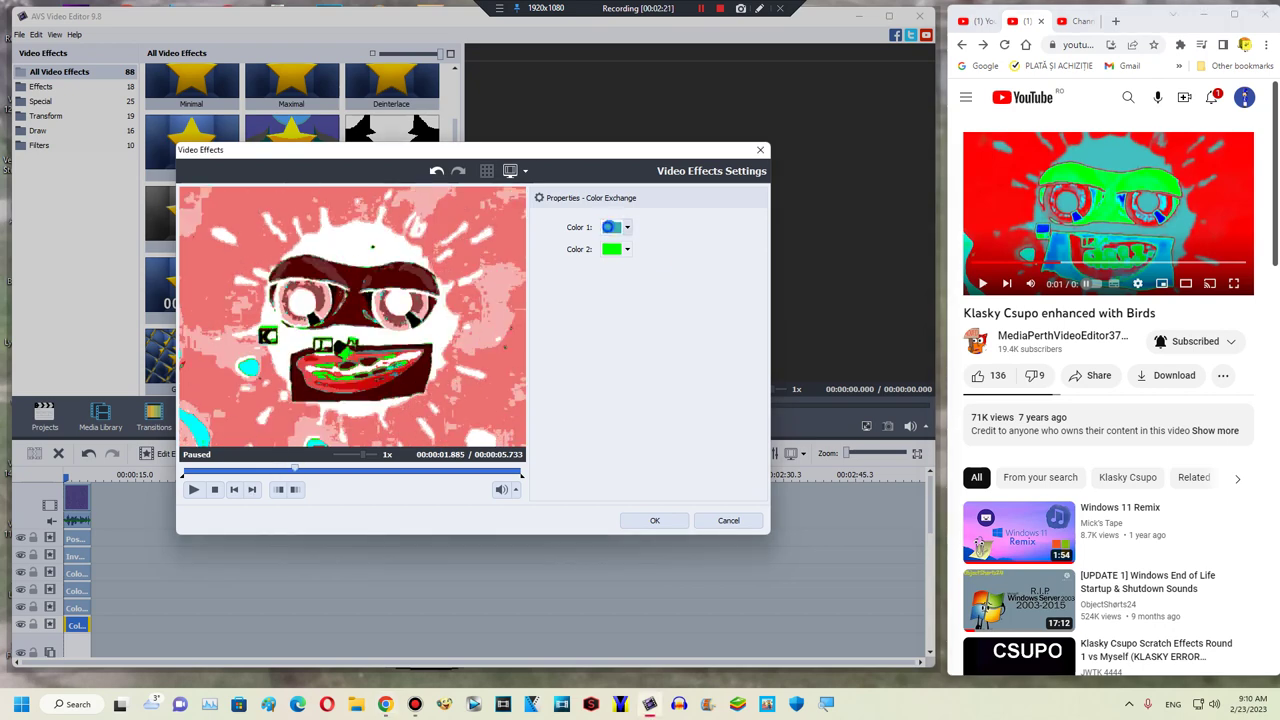
left_click(609, 227)
left_click(717, 302)
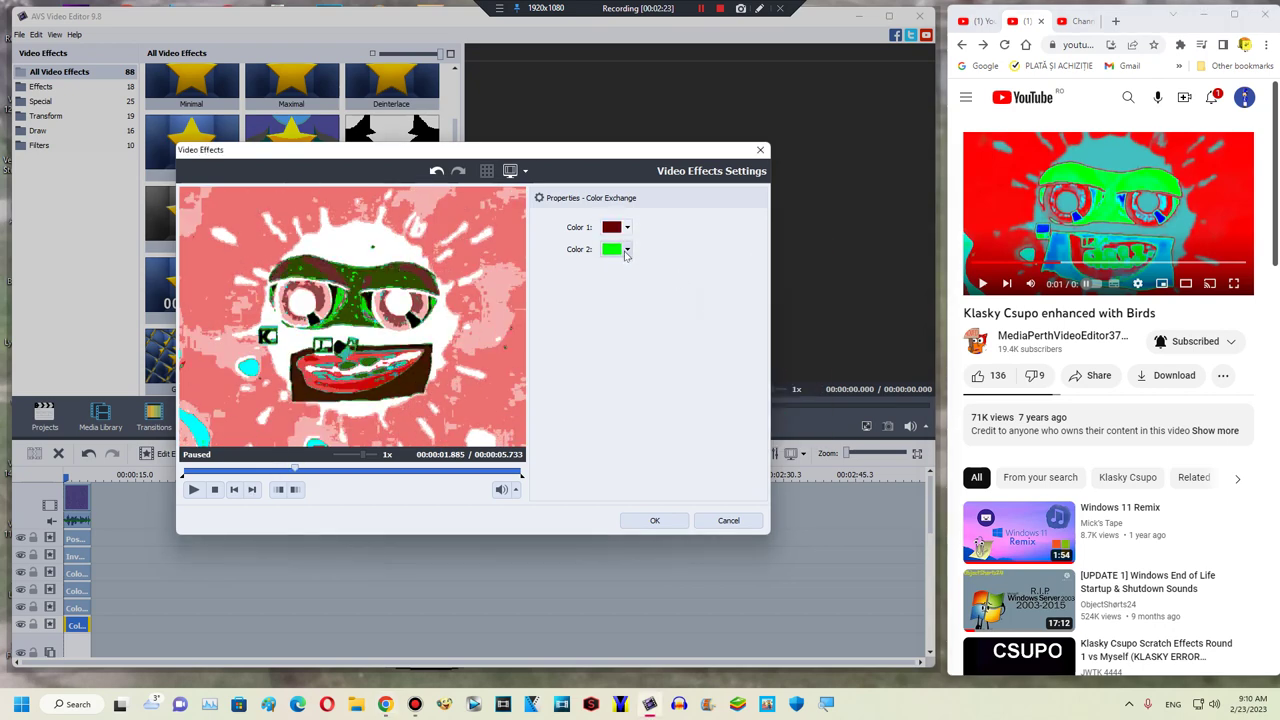
left_click(609, 227)
left_click(738, 307)
left_click(643, 516)
Step: Add a seventh video effects line, place a copy of the maroon-and-green Color Exchange effect on it, and open the copy's settings
right_click(110, 626)
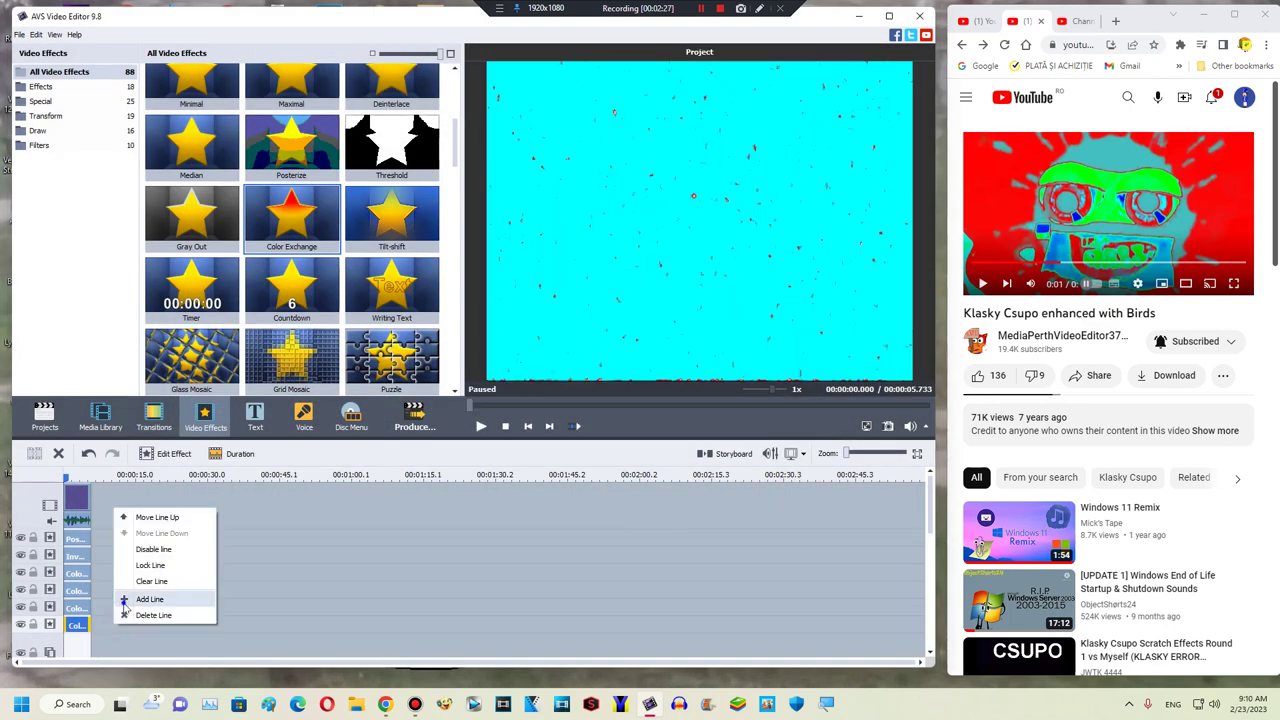
left_click(122, 600)
right_click(78, 624)
left_click(92, 600)
left_click_drag(101, 621, 73, 637)
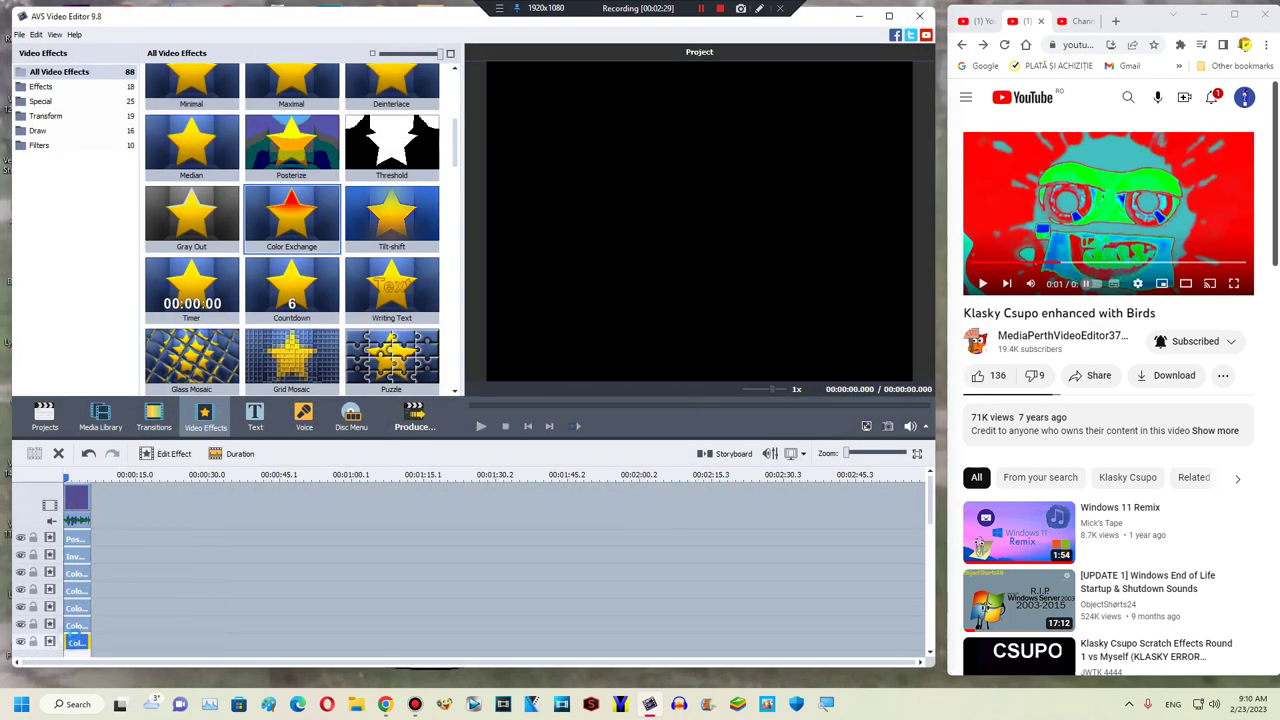
double_click(74, 637)
left_click(280, 471)
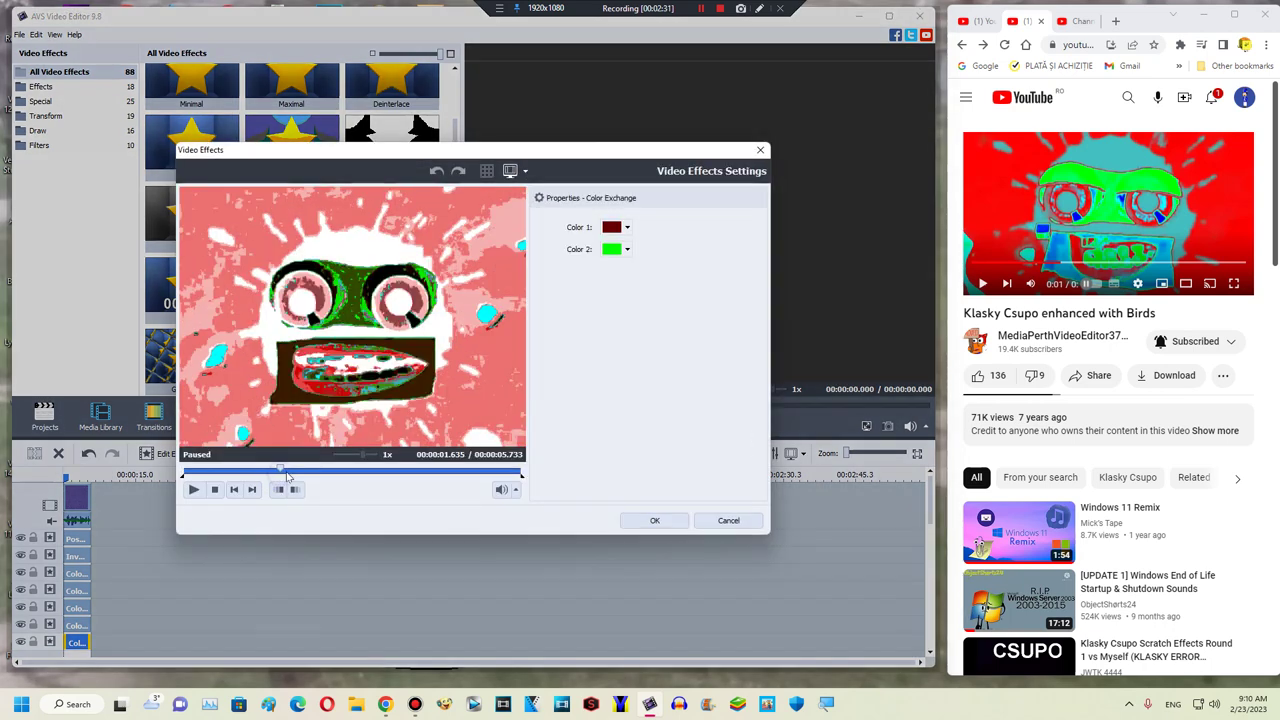
Step: Try a bright green sampled from the face and darker palette greens as Color 1 of the copied effect
left_click(626, 249)
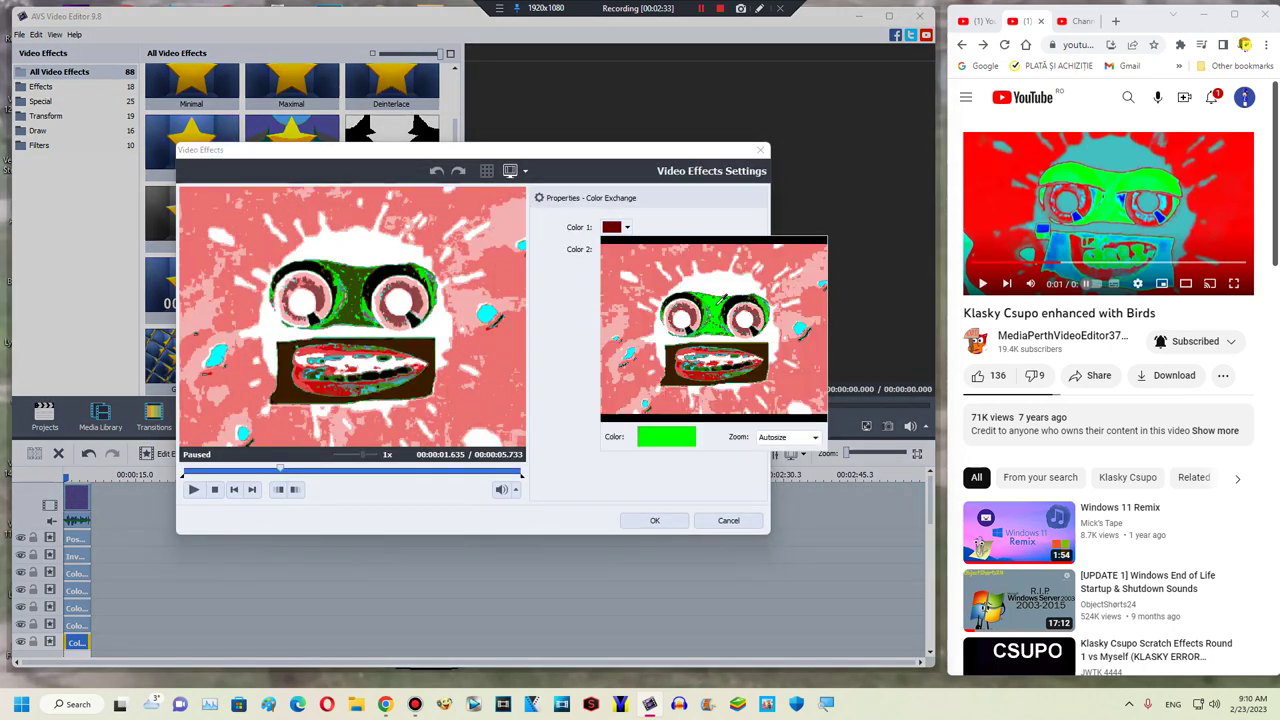
left_click(722, 299)
left_click(628, 228)
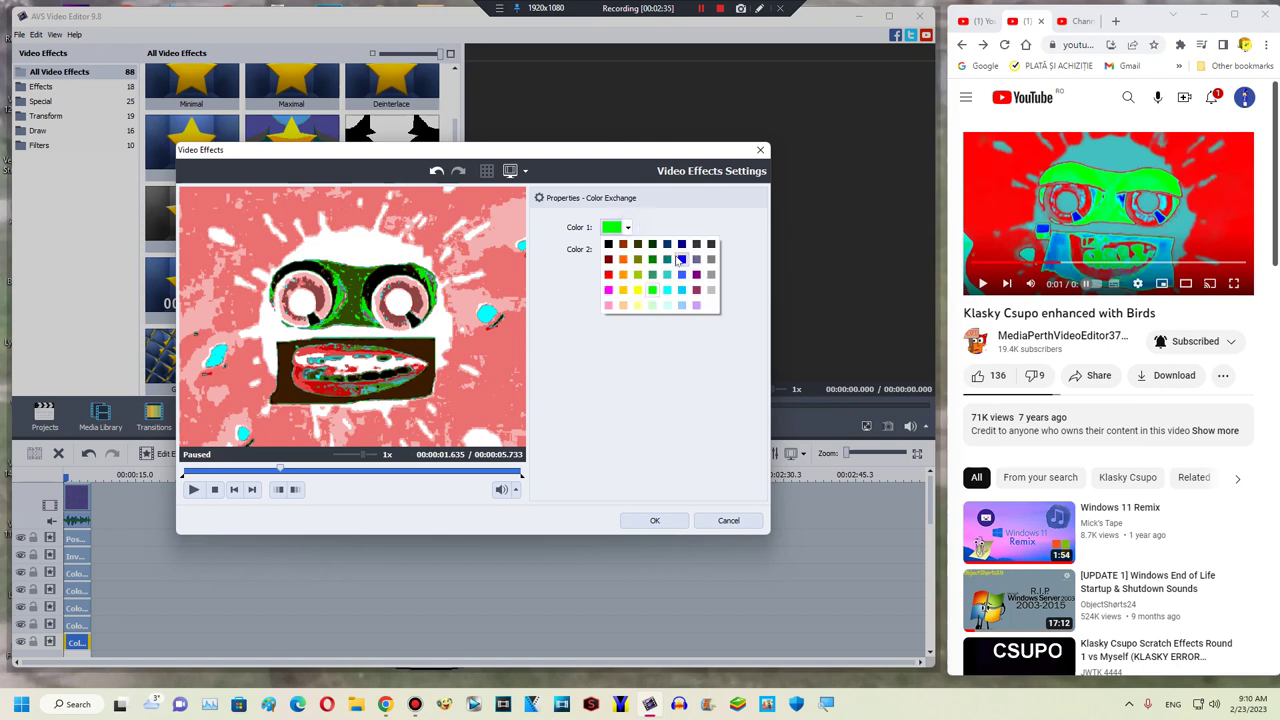
left_click(652, 260)
left_click(628, 228)
left_click(650, 274)
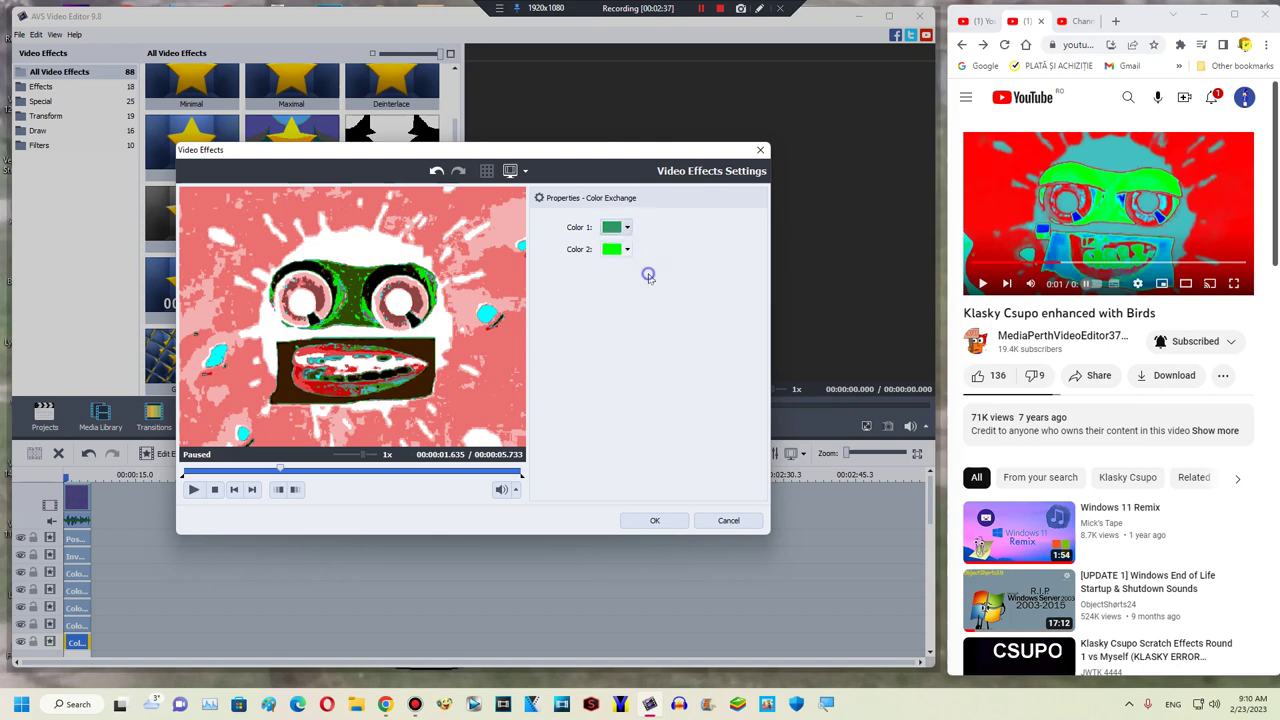
Step: Try dark green and bright green as Color 2, with a bright green sampled from the face as Color 1
left_click(627, 249)
left_click(651, 282)
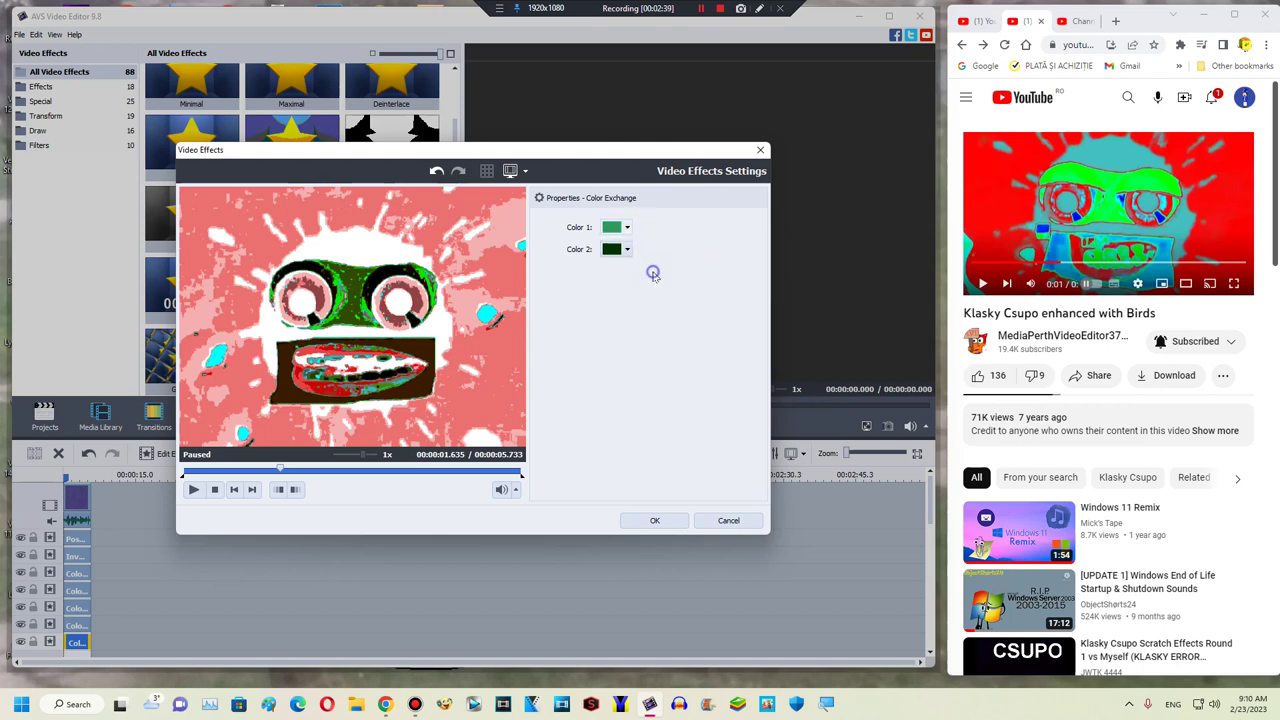
left_click(627, 250)
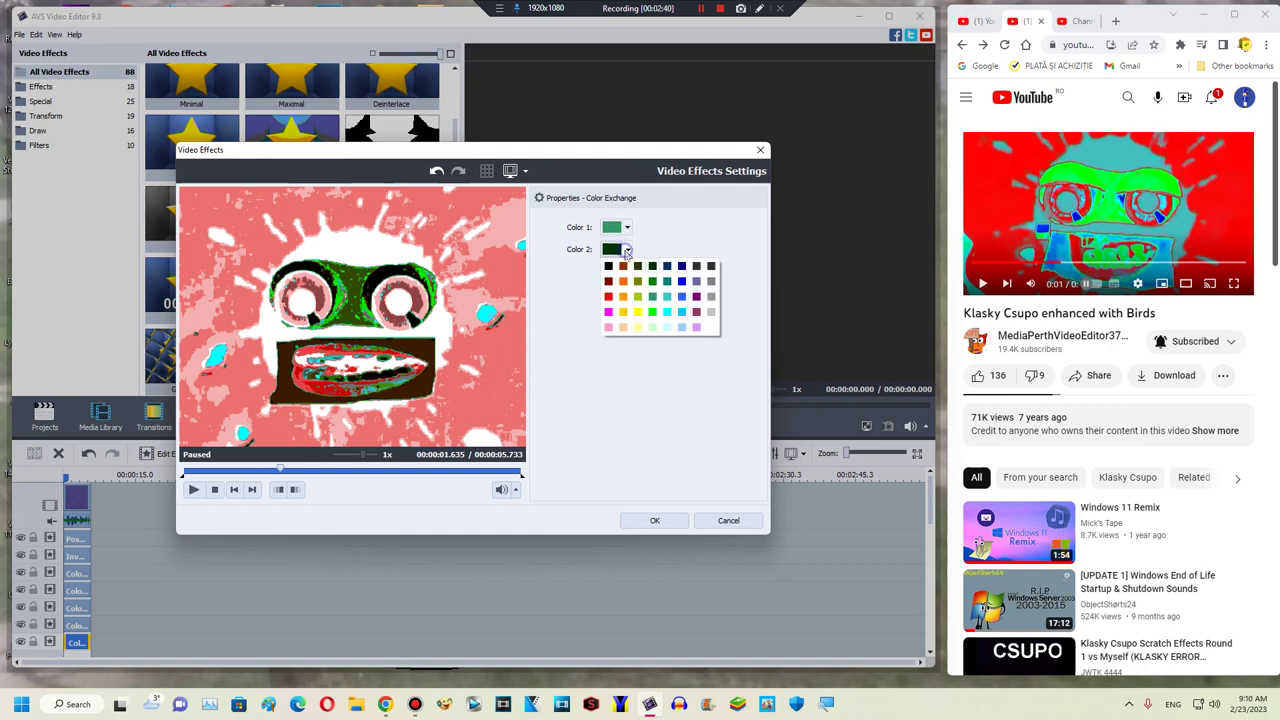
left_click(651, 310)
left_click(627, 229)
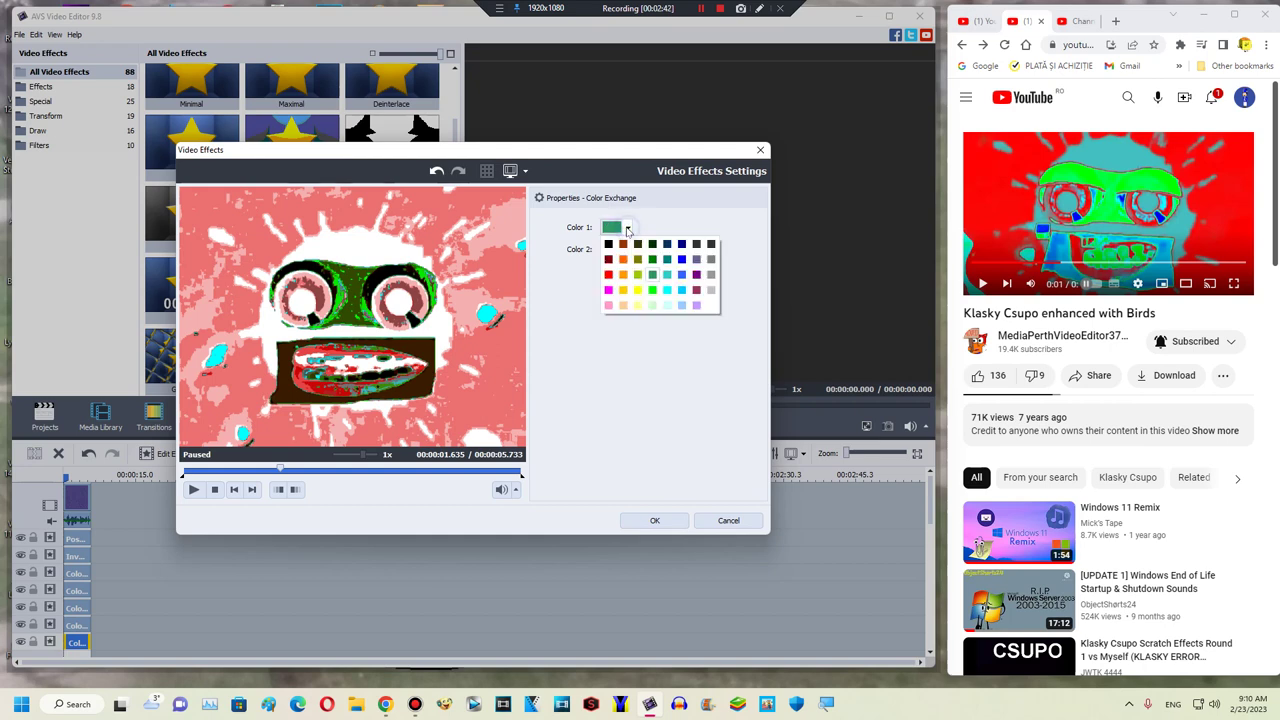
left_click(627, 229)
left_click(615, 228)
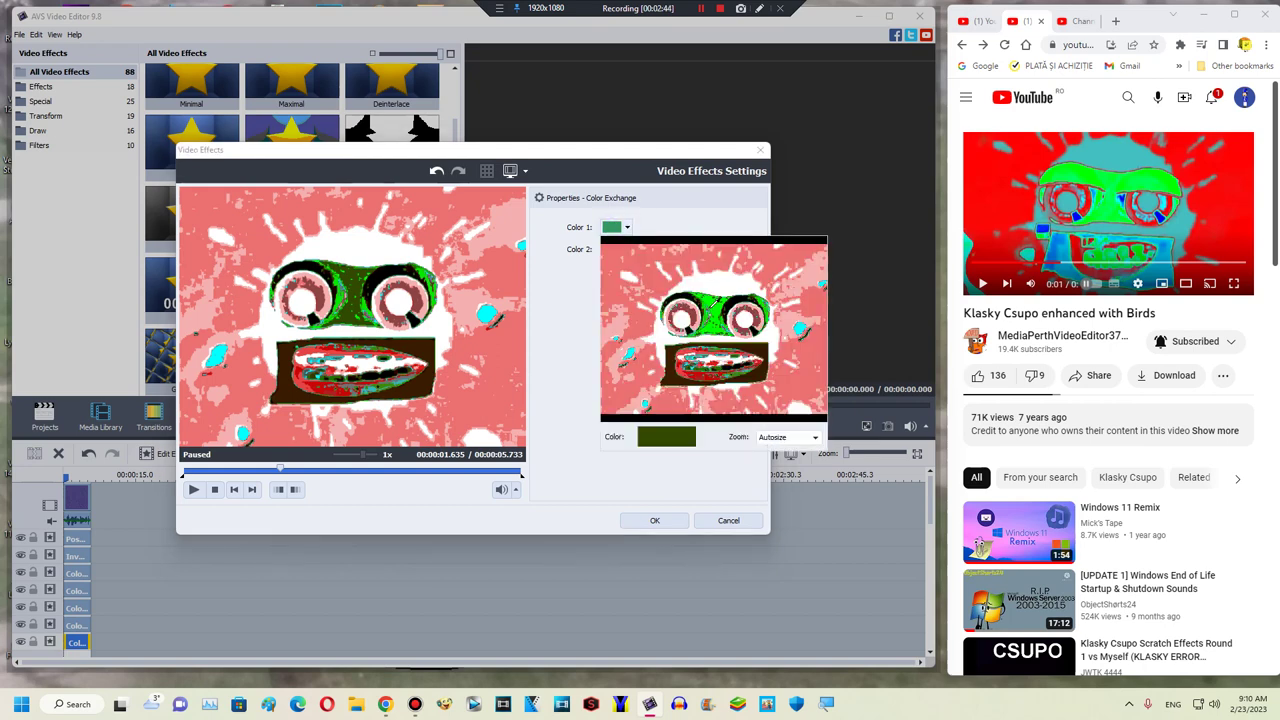
left_click(710, 312)
Step: Set Color 1 to the dark brown sampled from around the mouth and Color 2 to cyan, and apply the settings
left_click(317, 471)
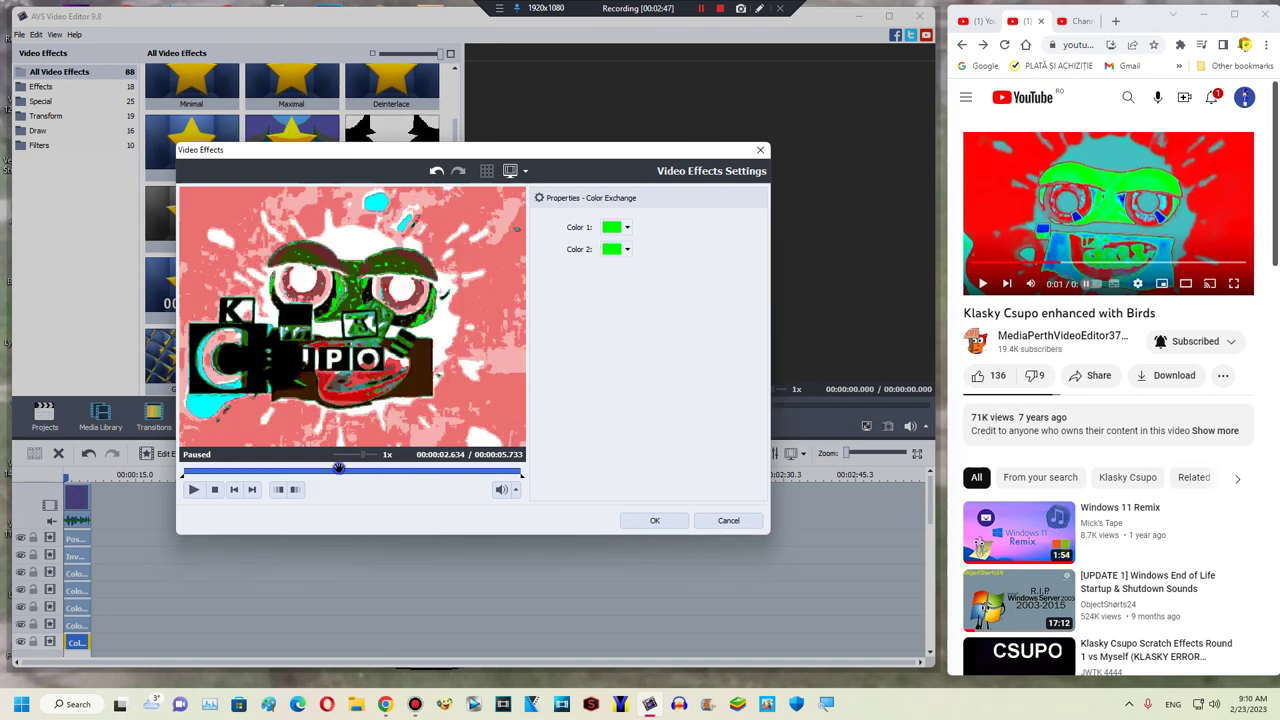
left_click_drag(339, 467, 302, 469)
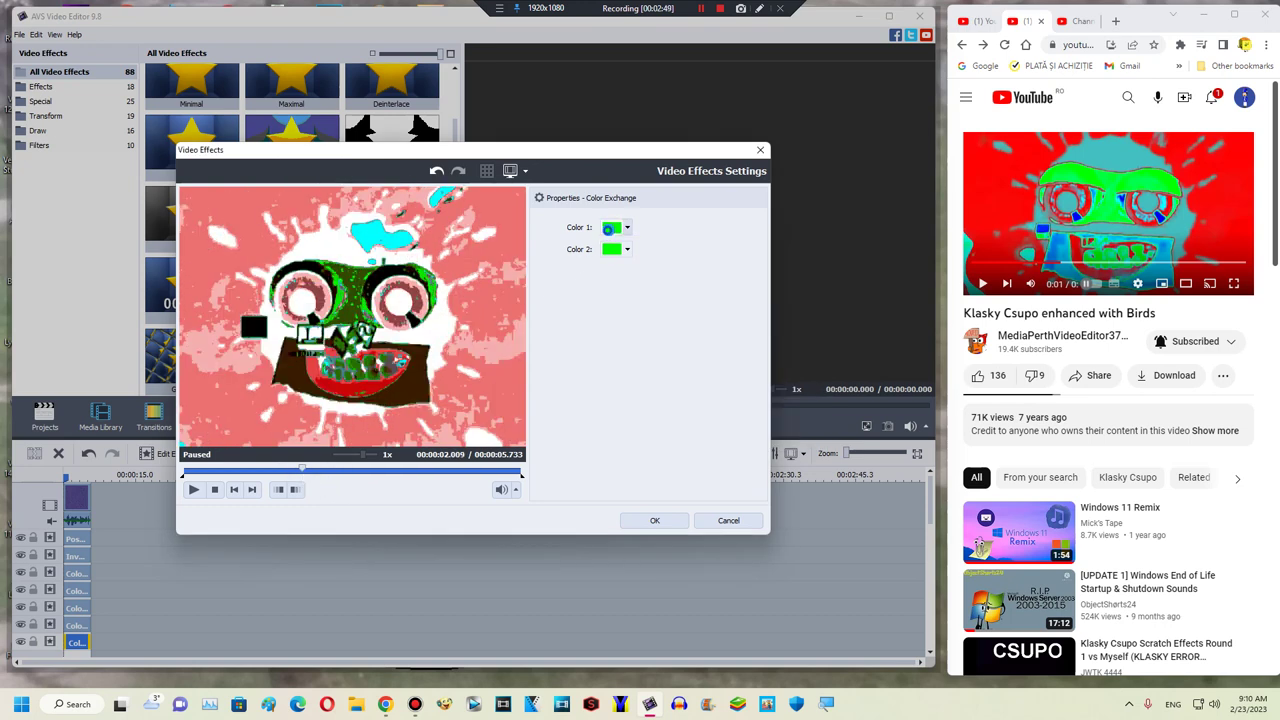
left_click(610, 228)
left_click(758, 364)
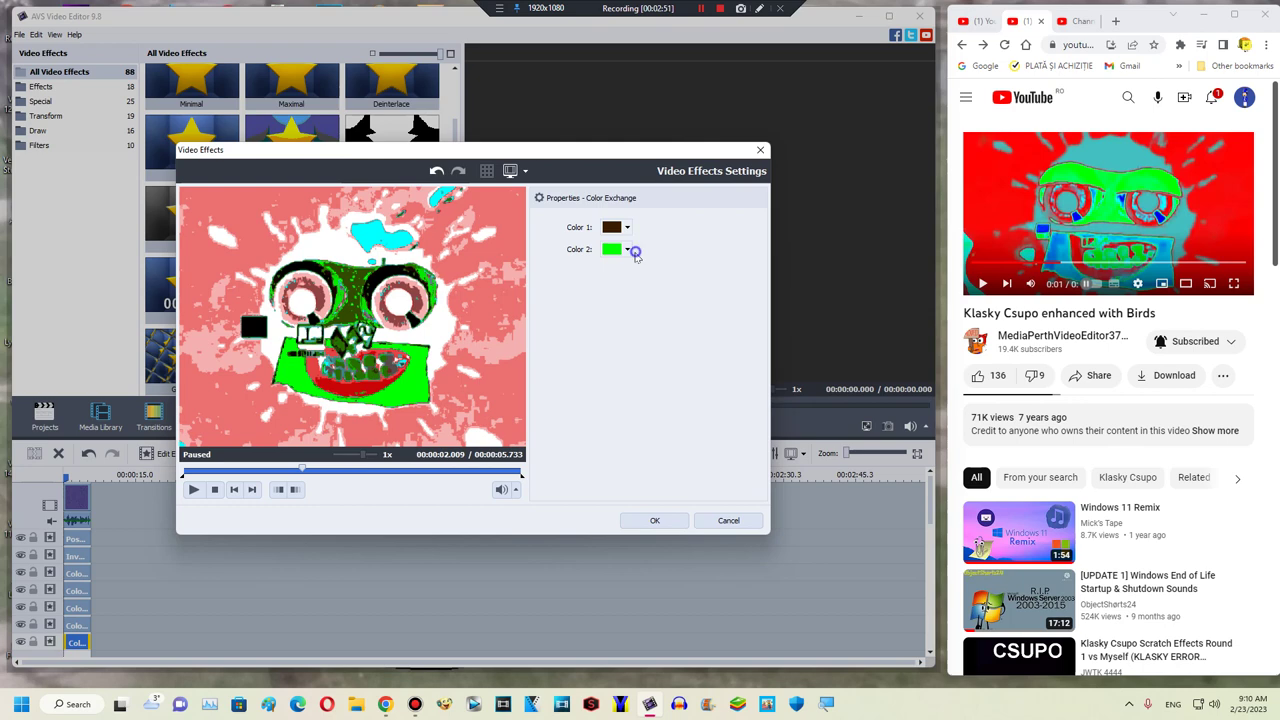
left_click(629, 250)
left_click(667, 312)
left_click(637, 516)
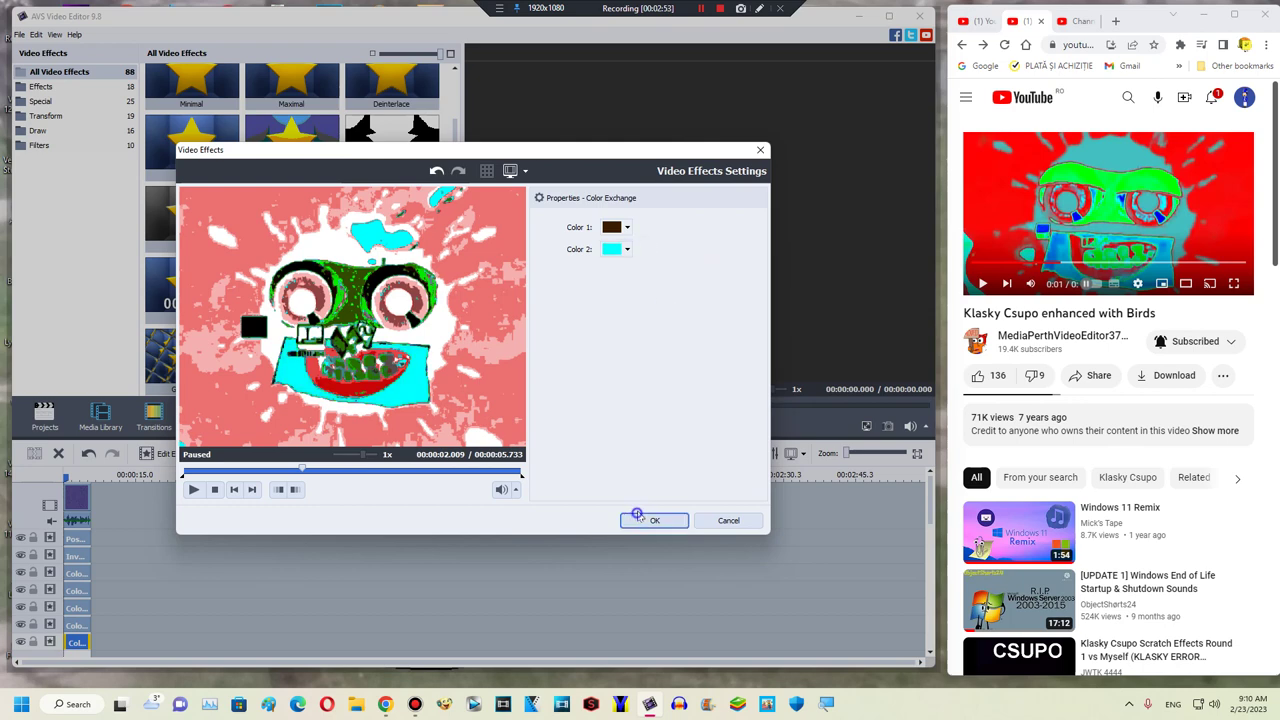
left_click(637, 517)
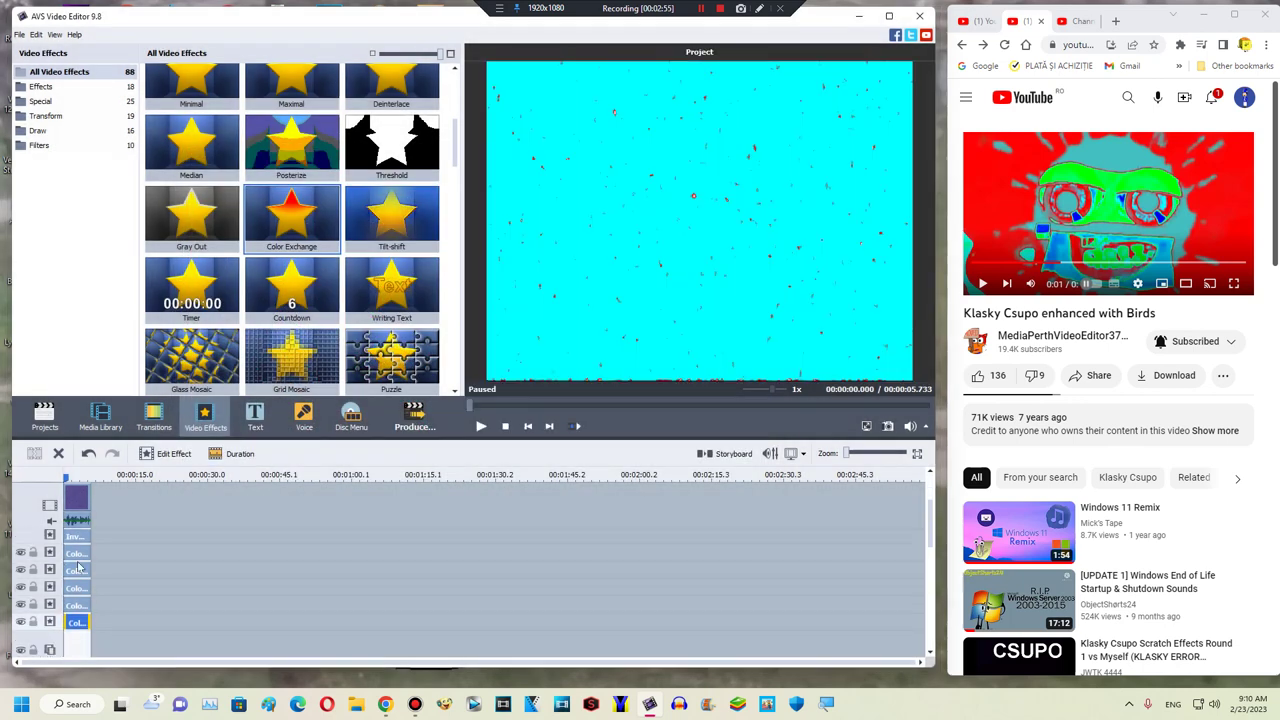
Step: Add an eighth video effects line and place a copy of the brown-and-cyan Color Exchange effect on it
right_click(105, 564)
left_click(135, 654)
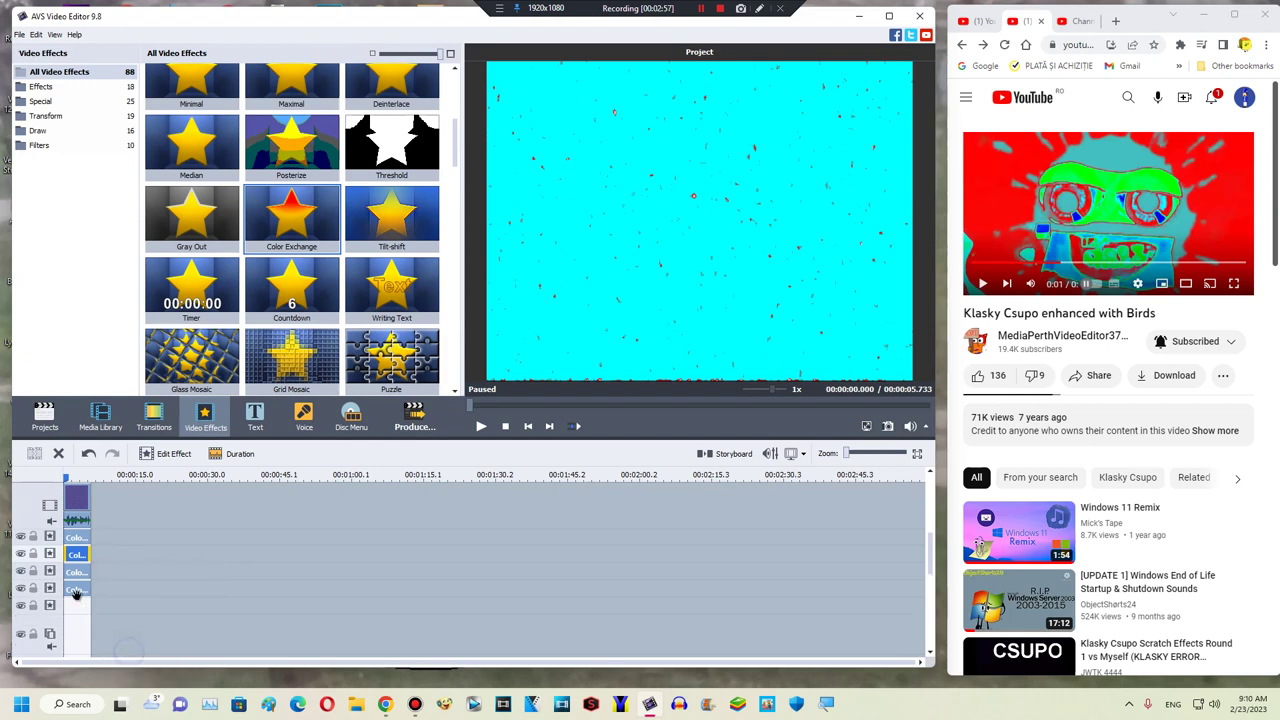
right_click(76, 592)
left_click(118, 569)
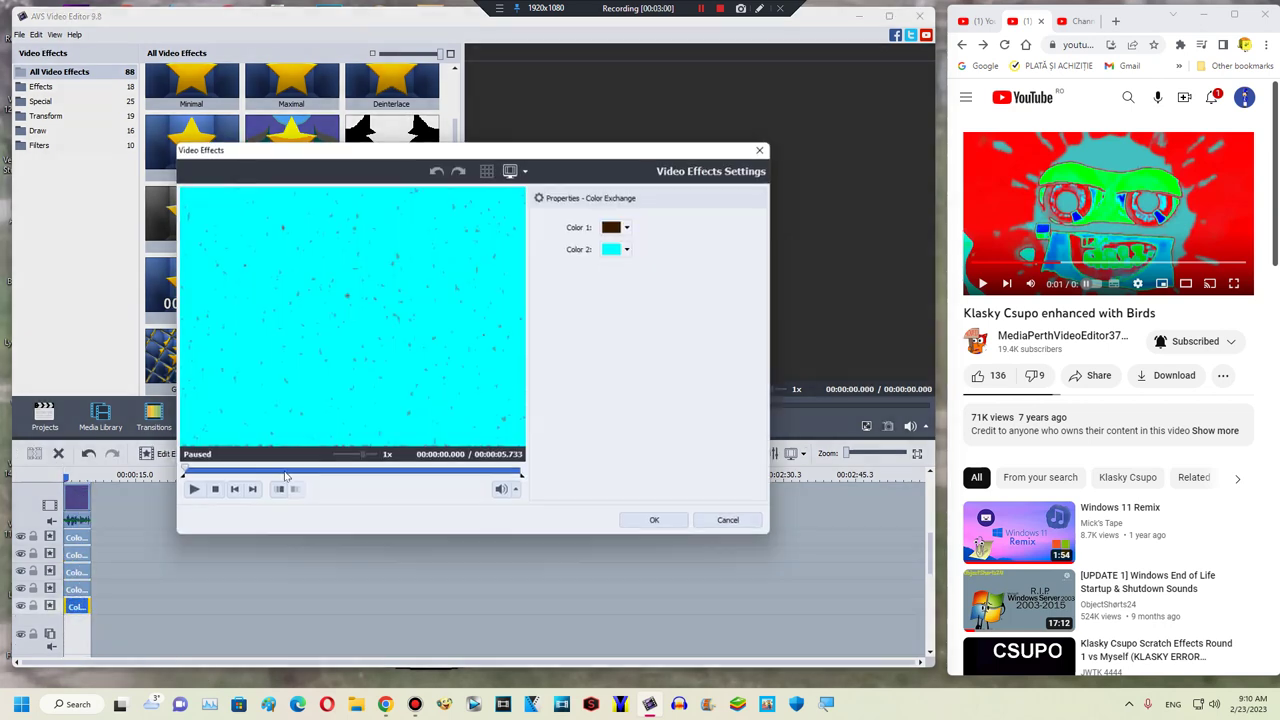
Step: Try a bright green sampled from the face and several palette greens, including sea green, as Color 1 of the eighth line's effect, and discard the changes
mouse_move(284, 473)
left_mouse_down()
mouse_move(264, 466)
mouse_move(315, 464)
left_mouse_up()
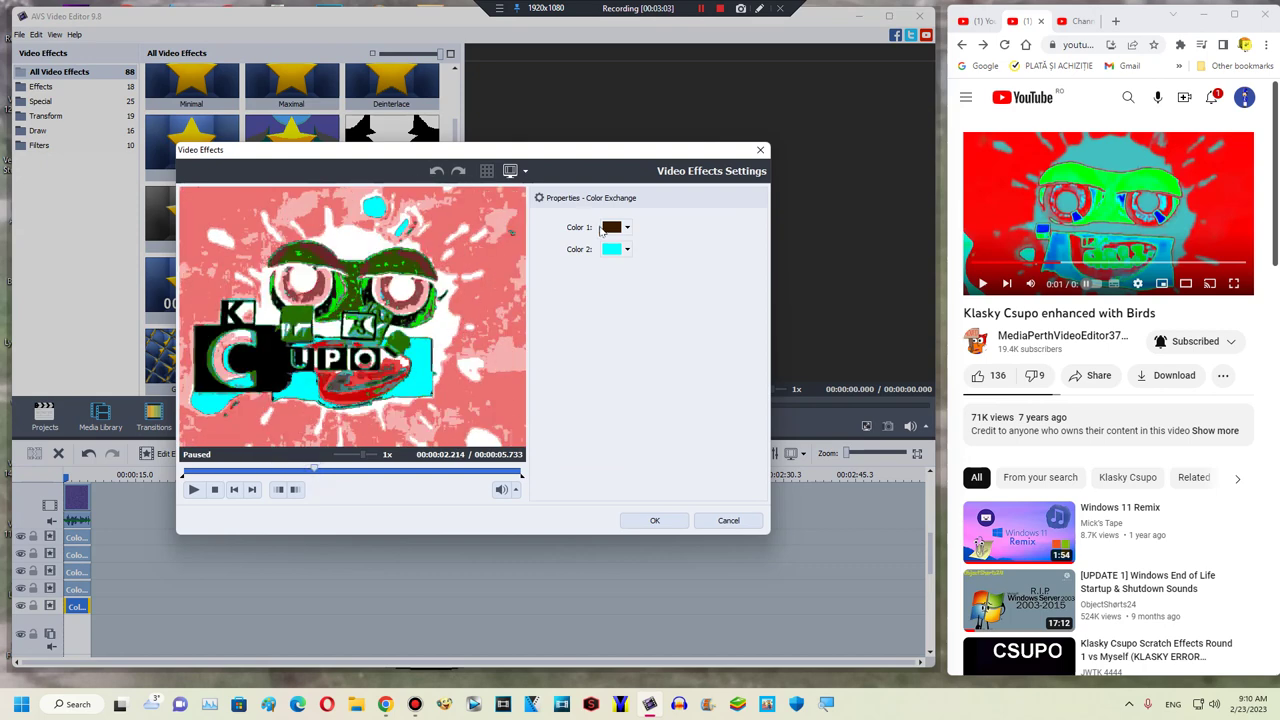
left_click(607, 229)
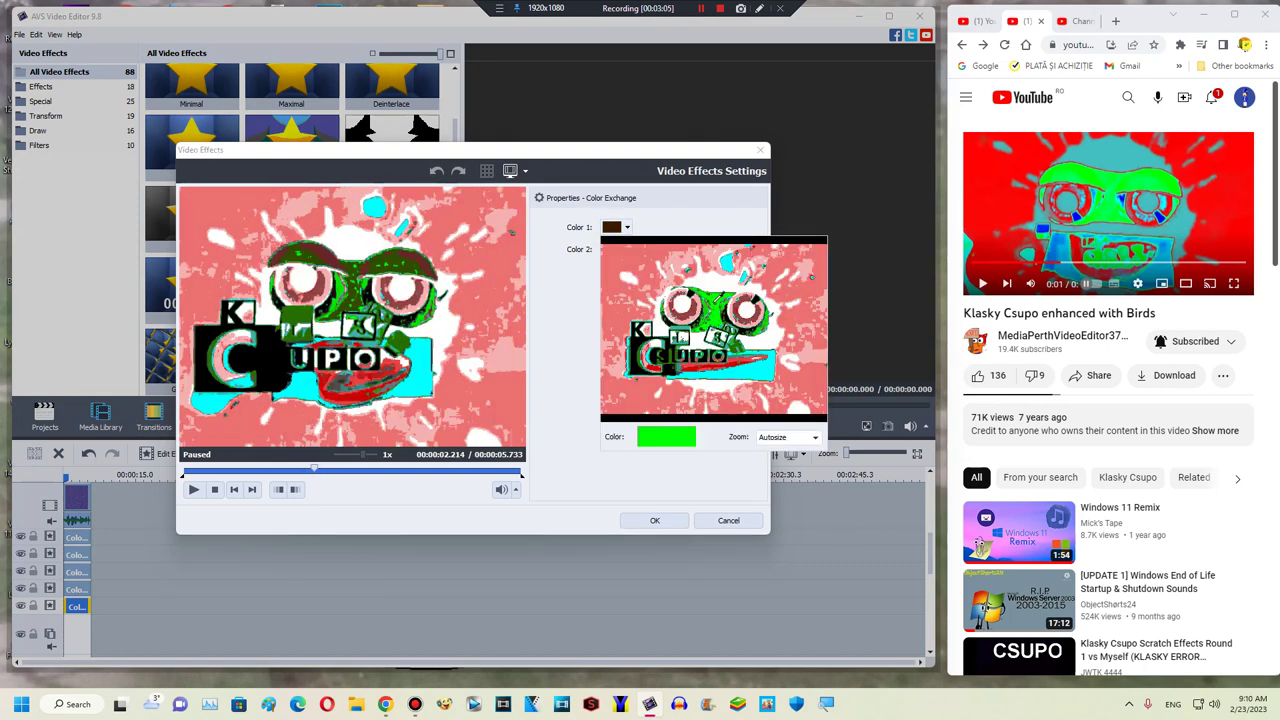
left_click(712, 306)
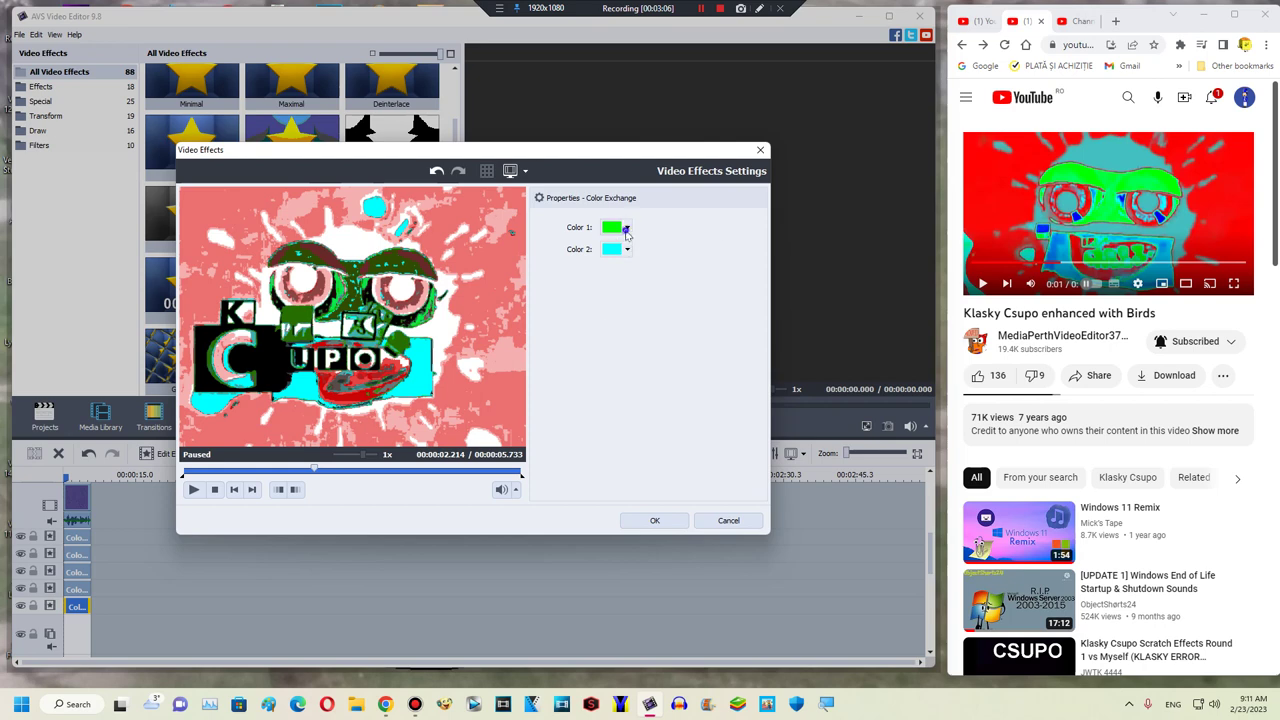
left_click(626, 229)
left_click(654, 245)
left_click(629, 227)
left_click(665, 246)
left_click(627, 230)
left_click(658, 264)
left_click(628, 229)
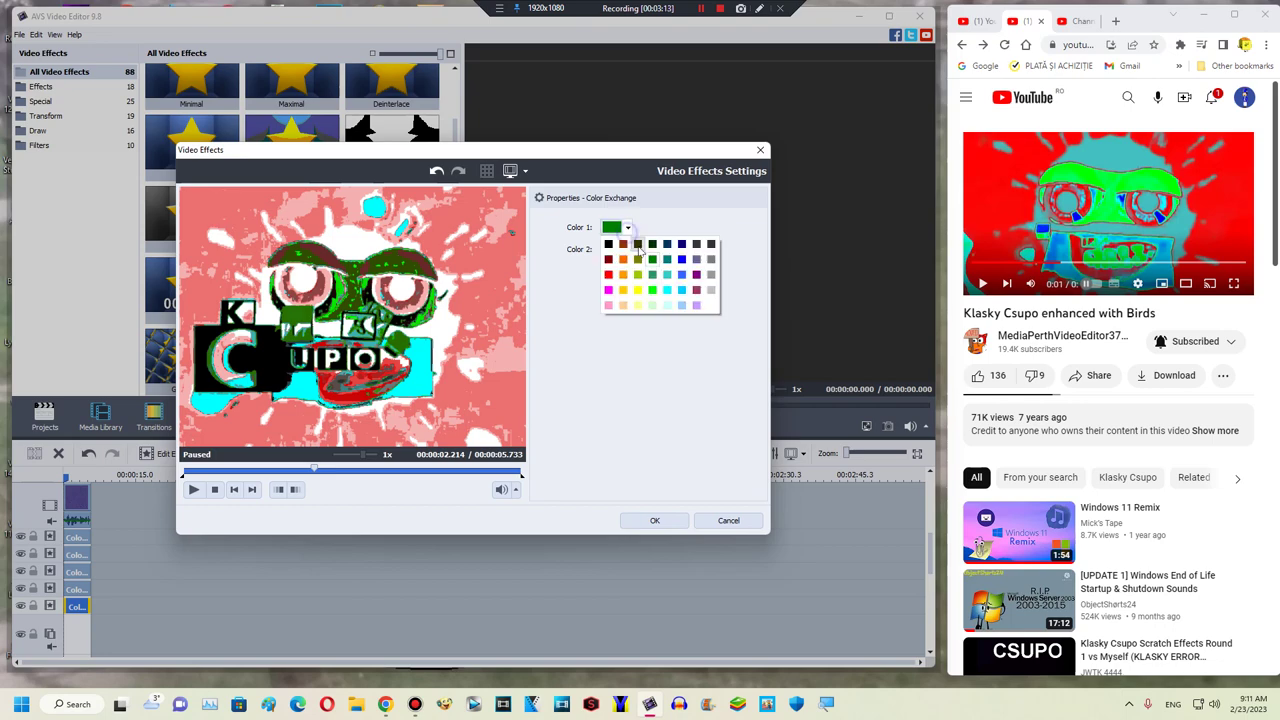
left_click(651, 276)
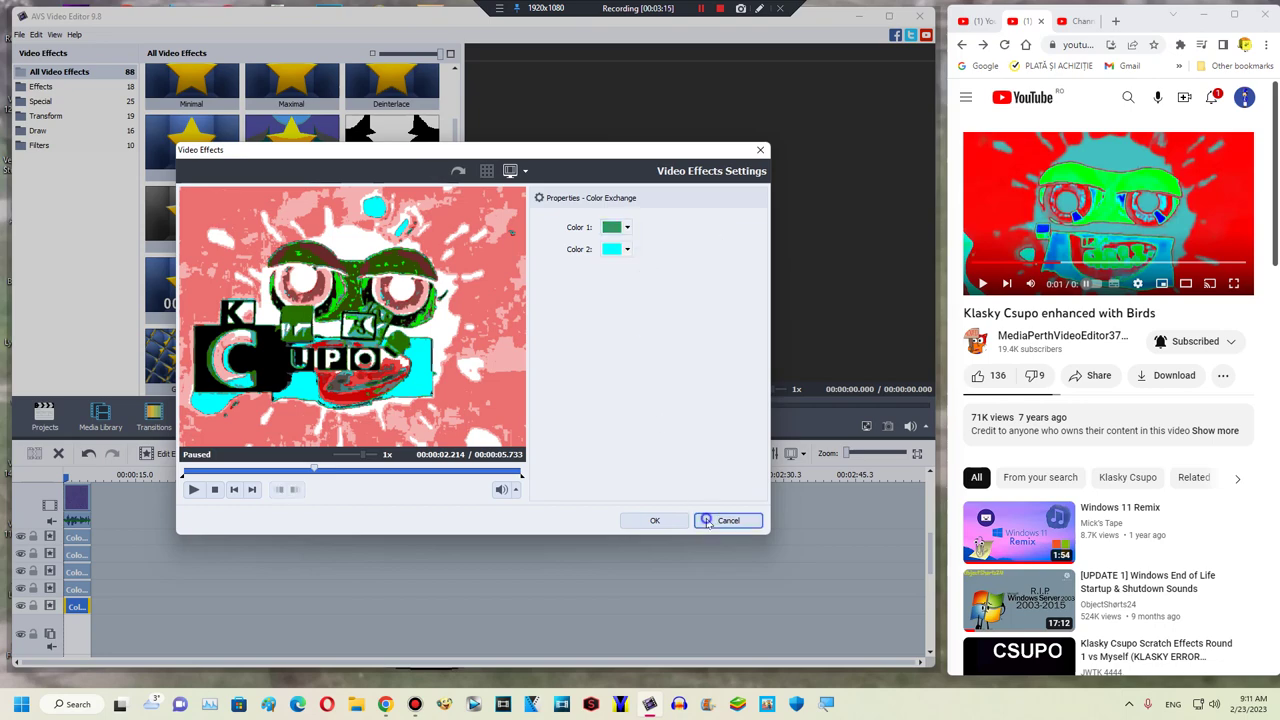
left_click(707, 521)
Step: Replace the copied Color Exchange on the eighth effects line with a Posterize effect and preview the clip around its middle
left_click_drag(307, 178, 85, 607)
left_click(75, 484)
left_click_drag(75, 484, 75, 480)
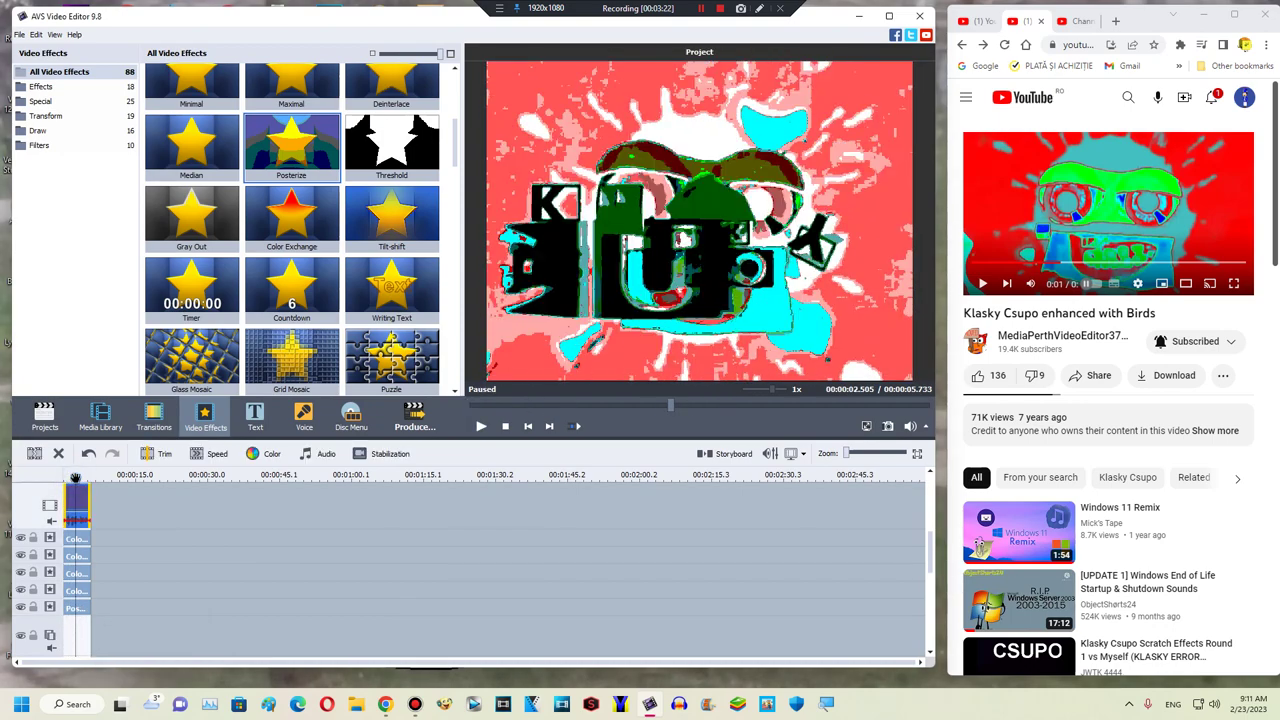
right_click(111, 612)
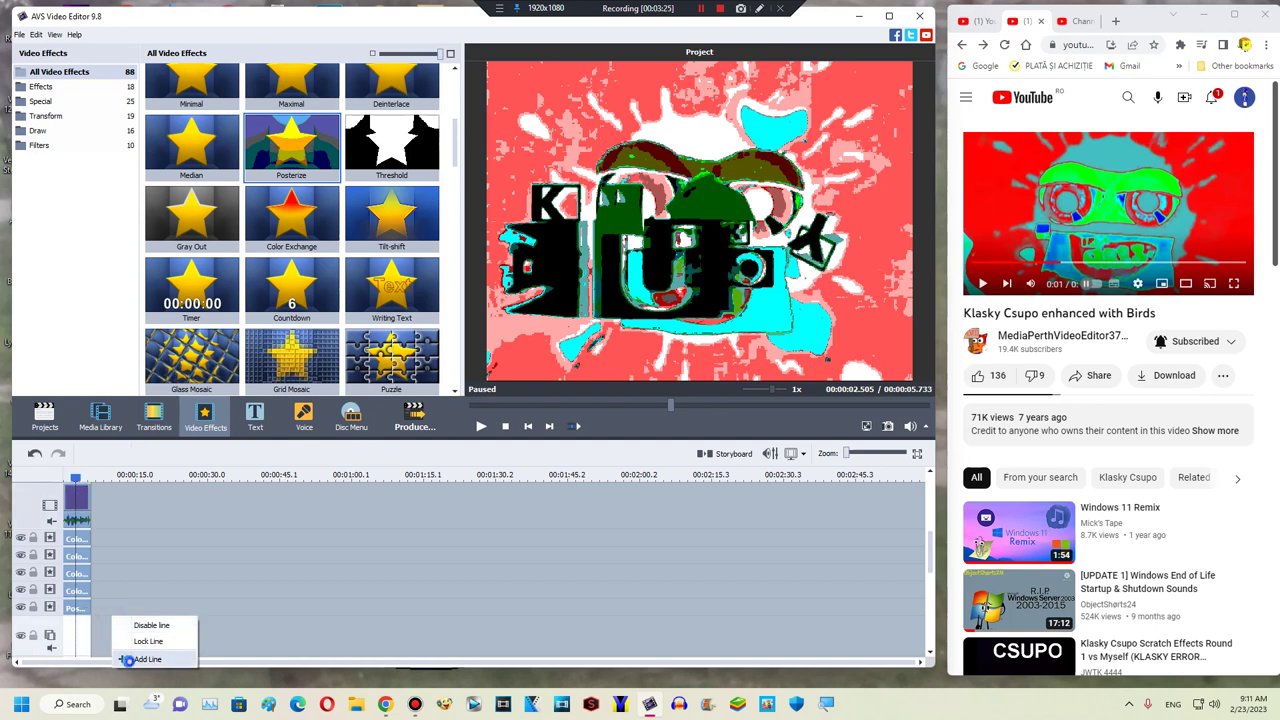
left_click(129, 661)
right_click(77, 601)
left_click(125, 573)
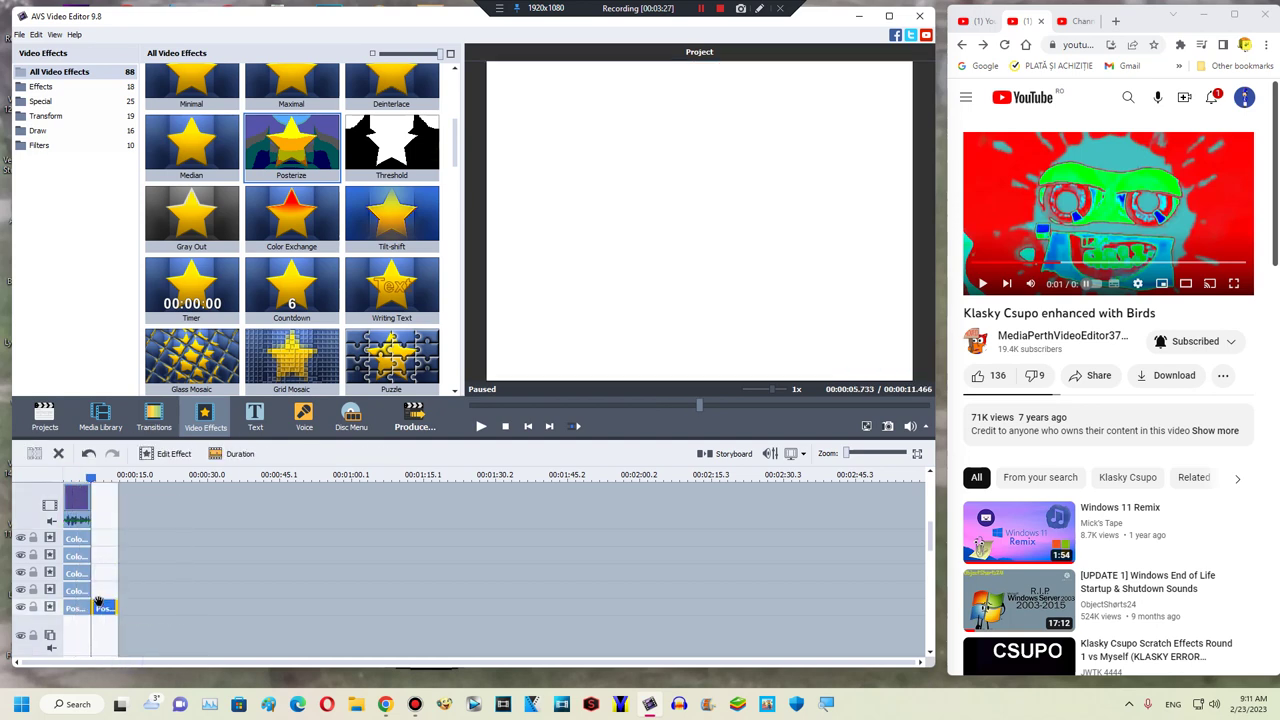
right_click(149, 603)
right_click(113, 612)
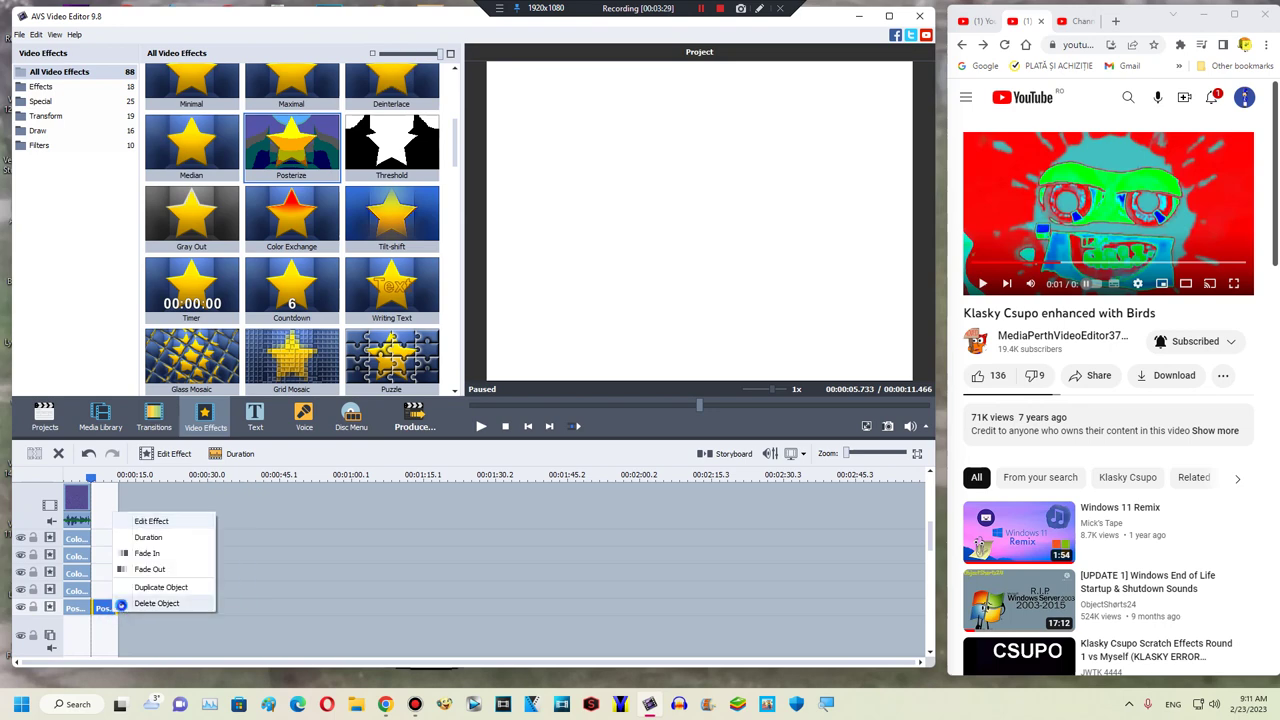
left_click(121, 603)
Step: Add a ninth video effects line and place a copy of the brown-and-cyan Color Exchange effect on it
right_click(122, 603)
left_click(138, 578)
right_click(73, 596)
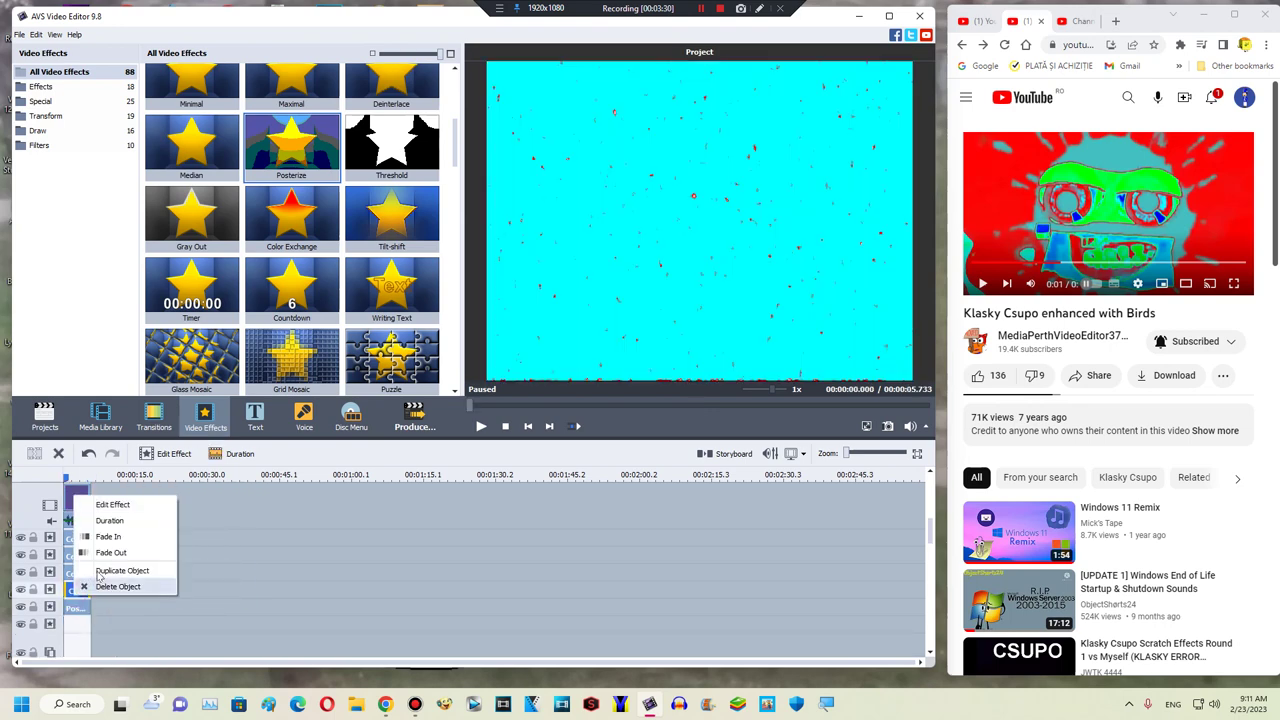
left_click(98, 572)
left_click_drag(103, 591, 73, 627)
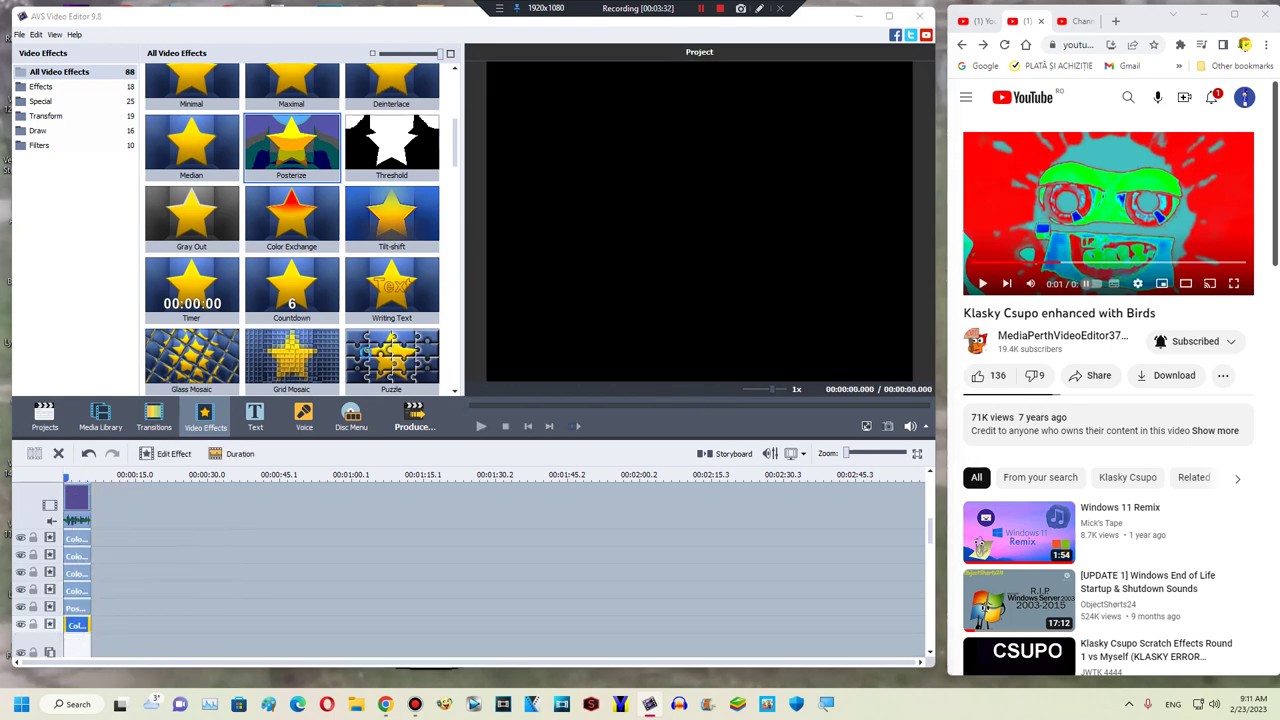
Step: Set the copy's Color 1 to the dark olive sampled from the eyebrow and Color 2 to bright green, and apply the settings
double_click(76, 625)
left_click(286, 476)
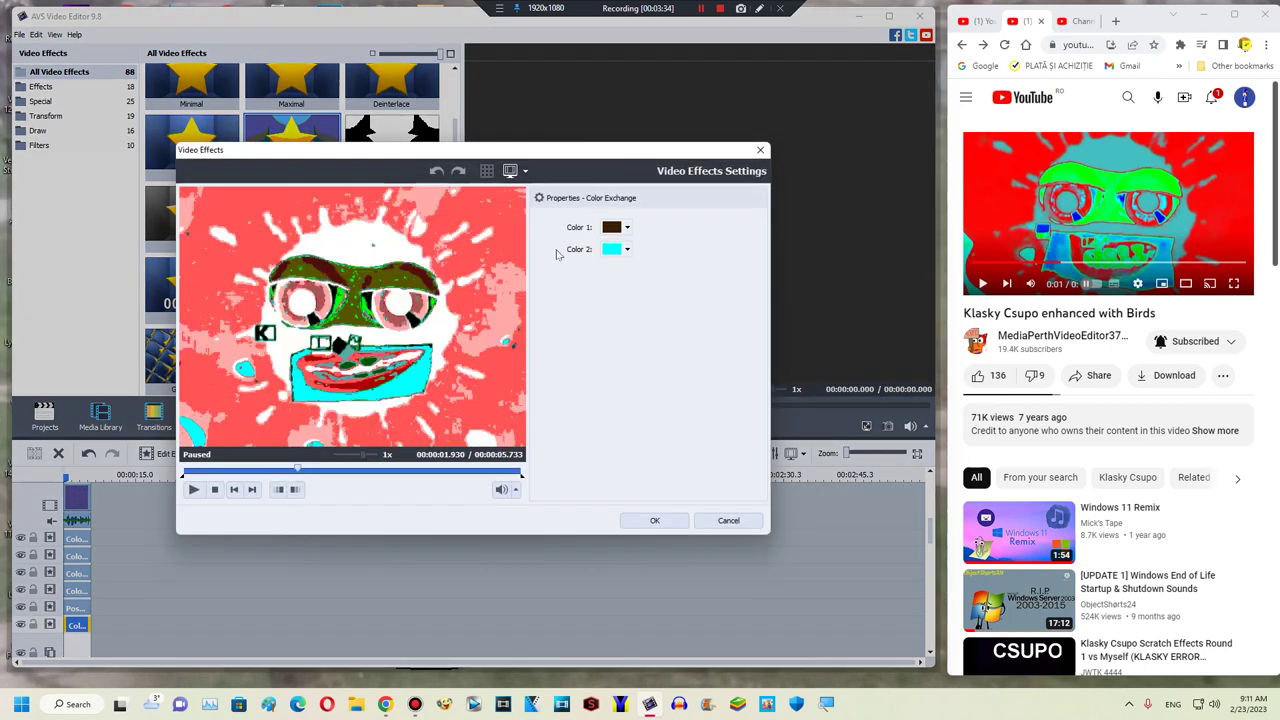
left_click(613, 222)
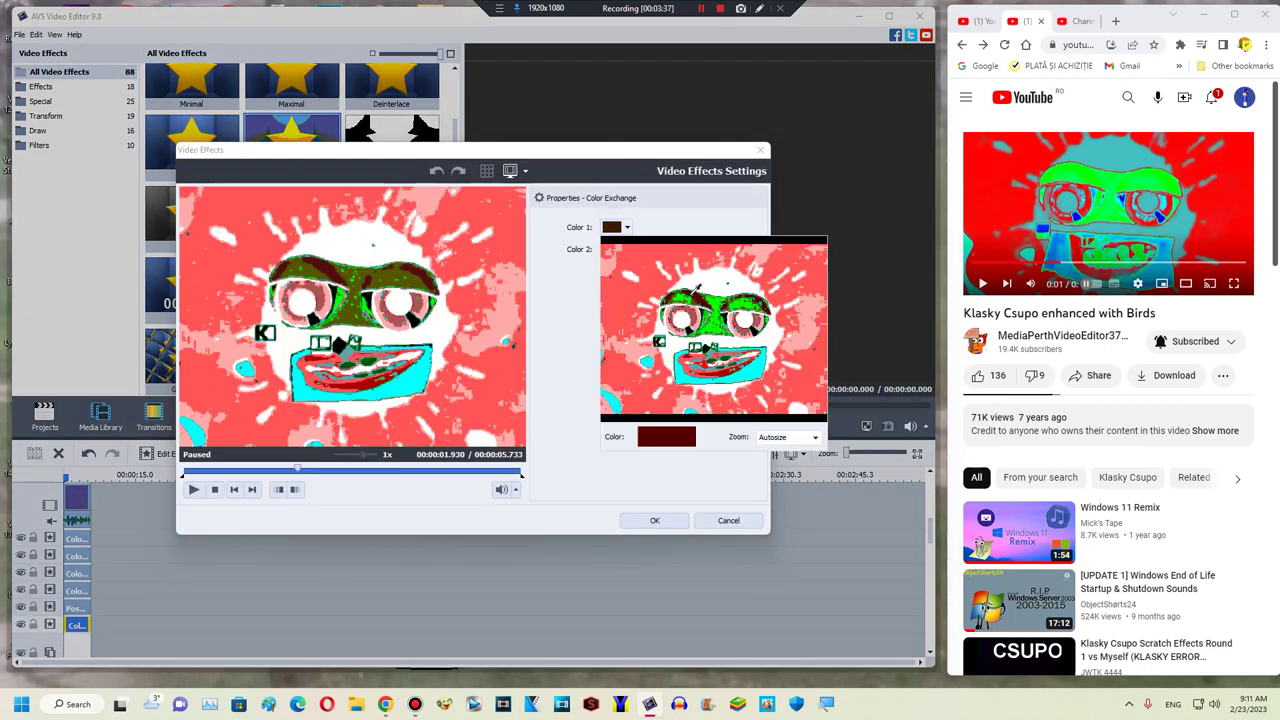
left_click(695, 290)
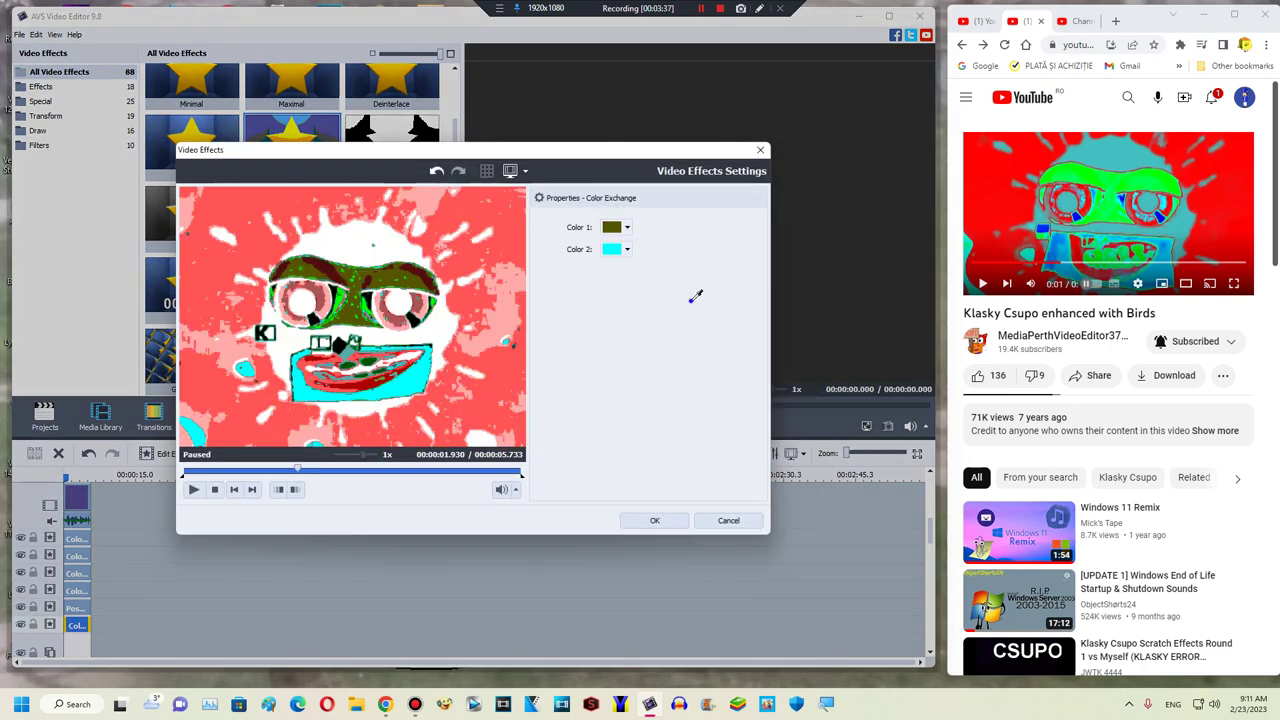
left_click(628, 248)
left_click(662, 322)
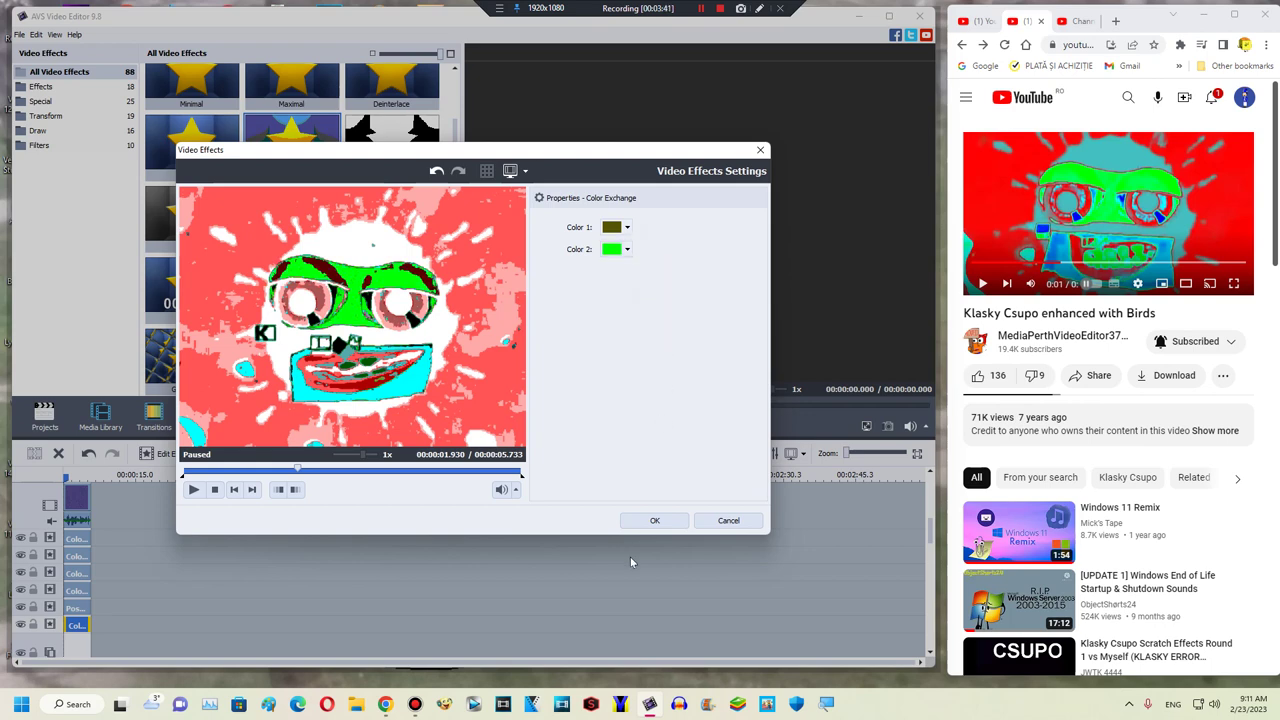
left_click(630, 519)
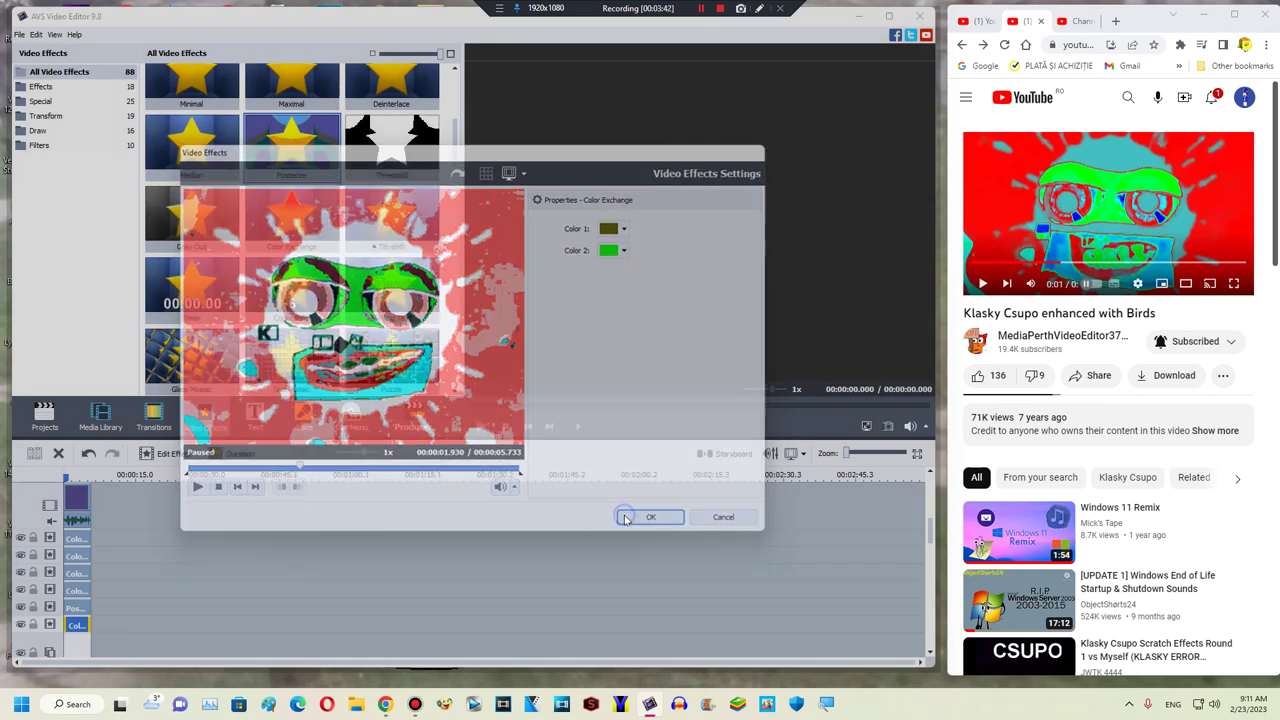
Step: Add a tenth video effects line and place a copy of the olive-and-green Color Exchange effect on it
right_click(128, 603)
left_click(141, 577)
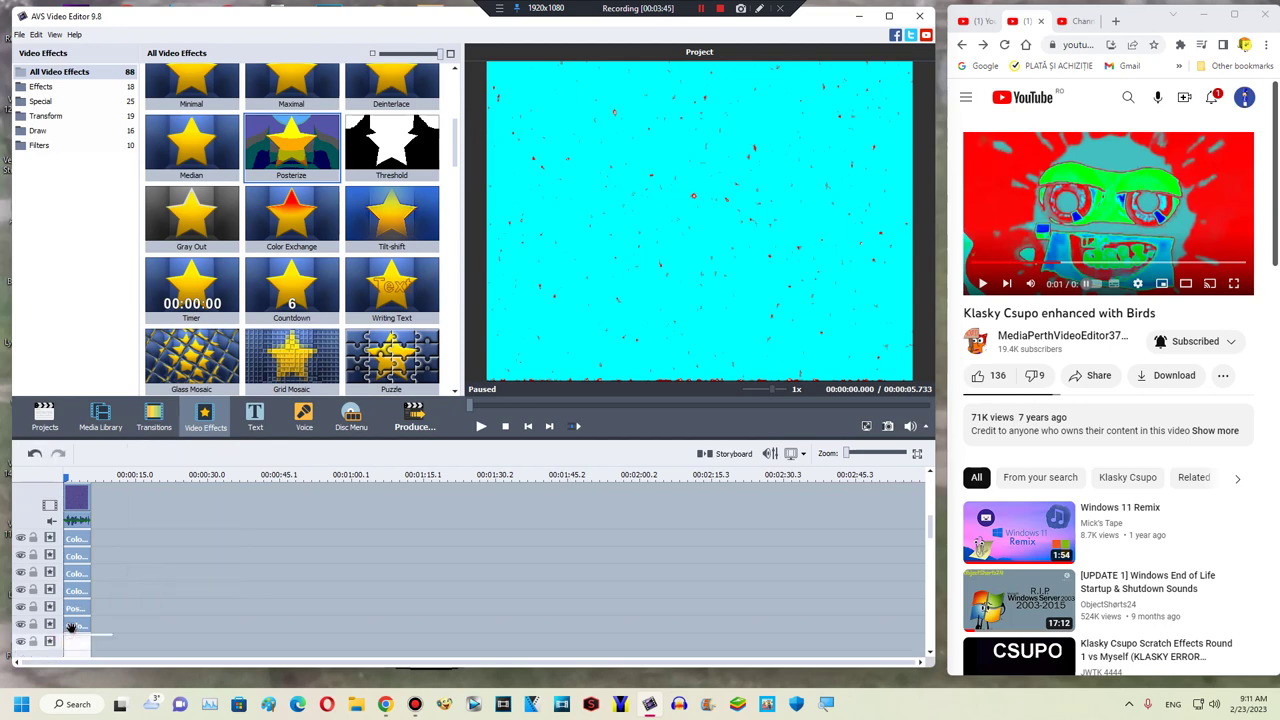
right_click(84, 623)
left_click(120, 602)
Step: Set the tenth line's Color 1 to the white sampled from around the face and Color 2 to cyan, and apply the settings
double_click(72, 641)
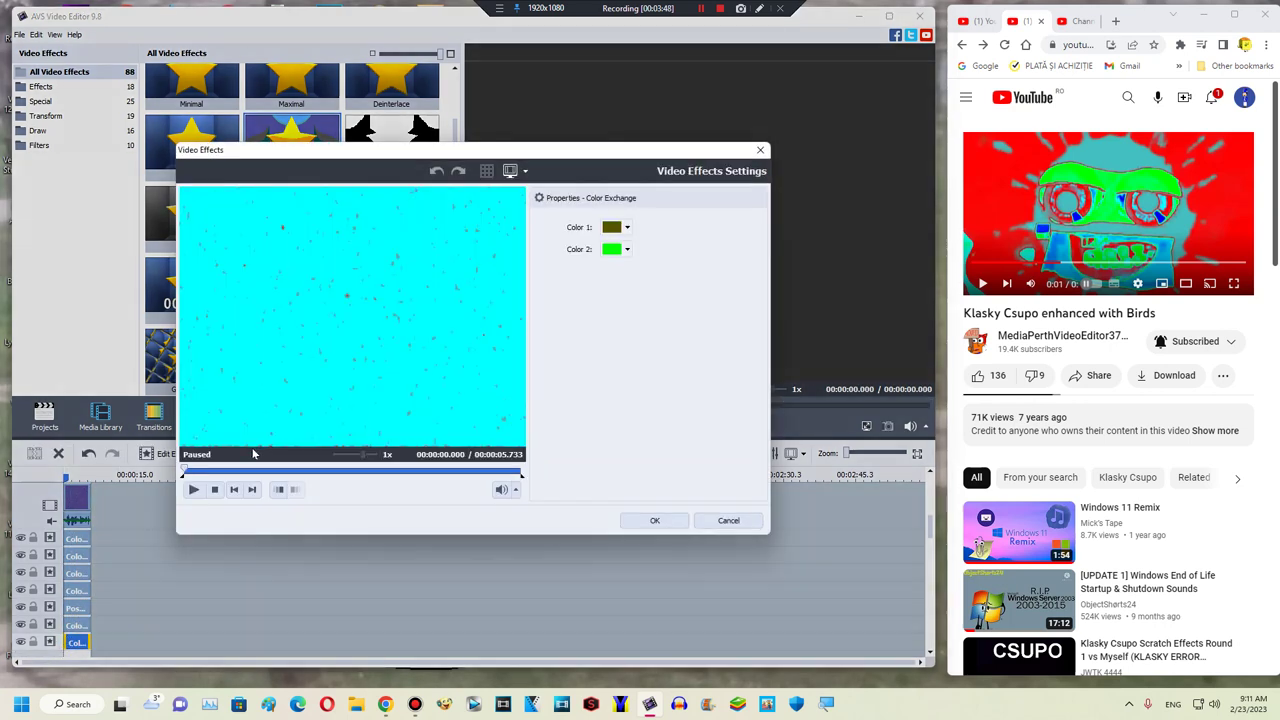
left_click(252, 468)
left_click_drag(252, 466, 254, 467)
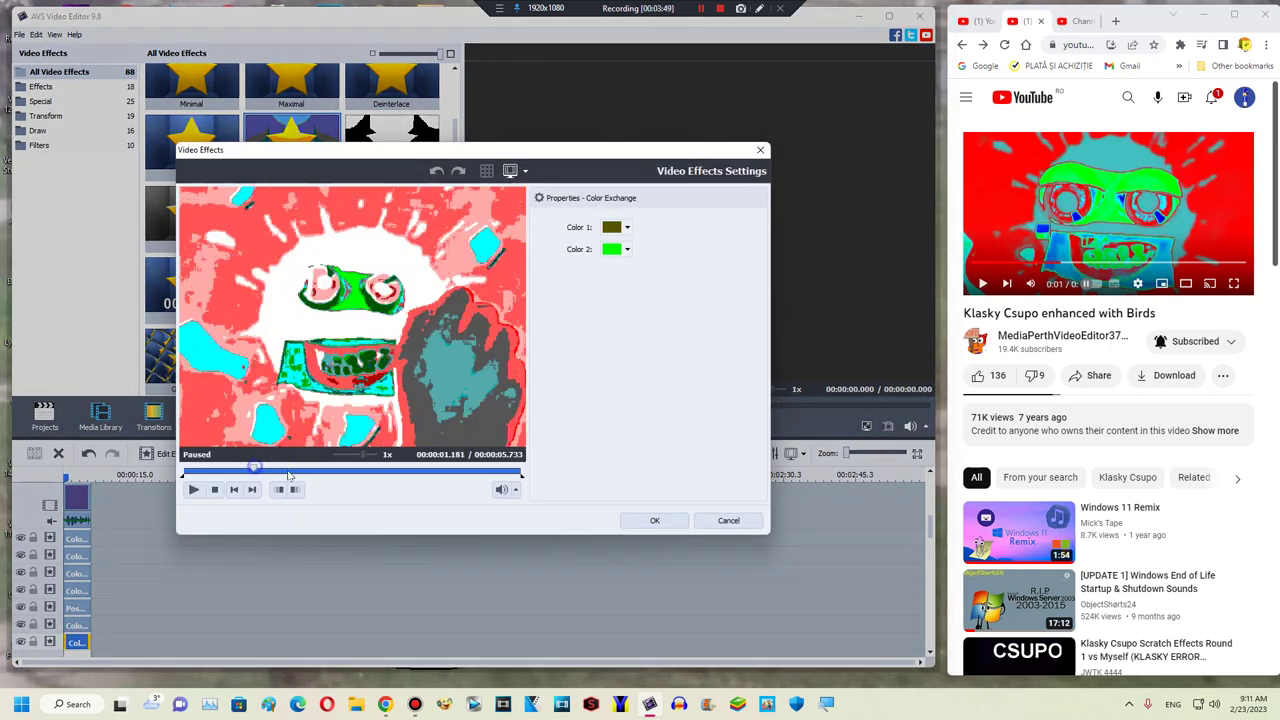
left_click(301, 469)
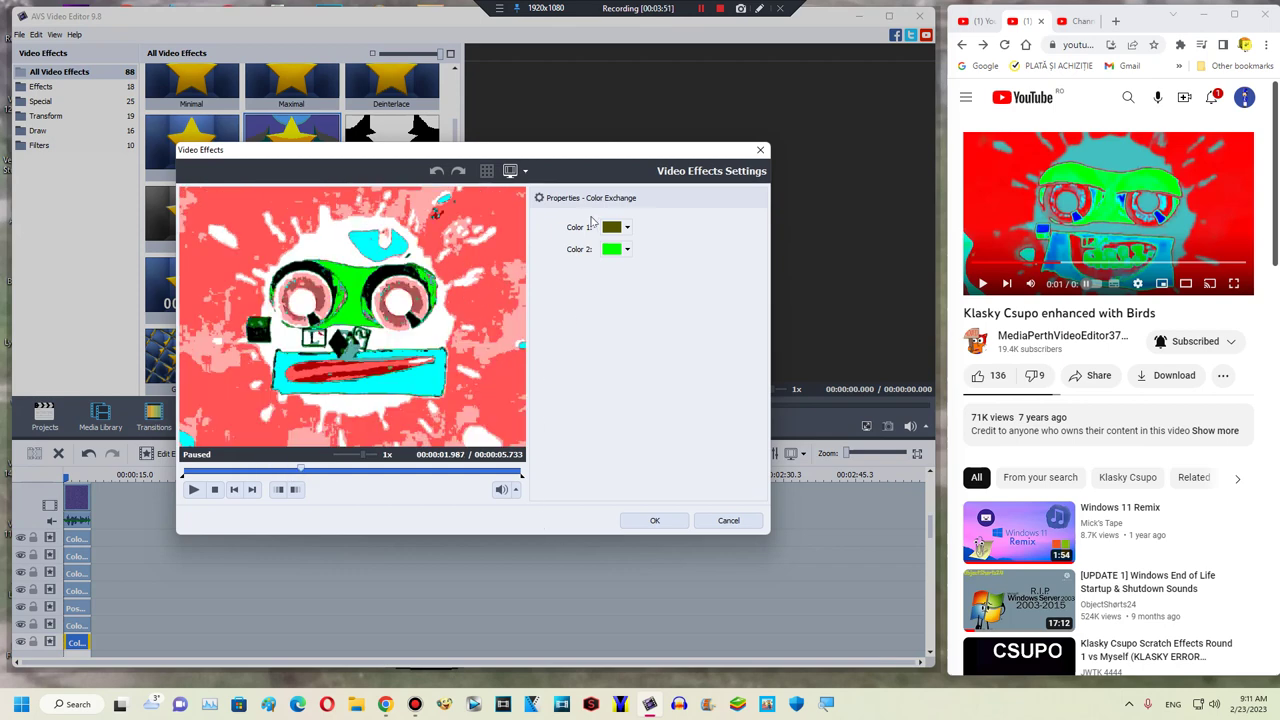
left_click(625, 228)
left_click(613, 228)
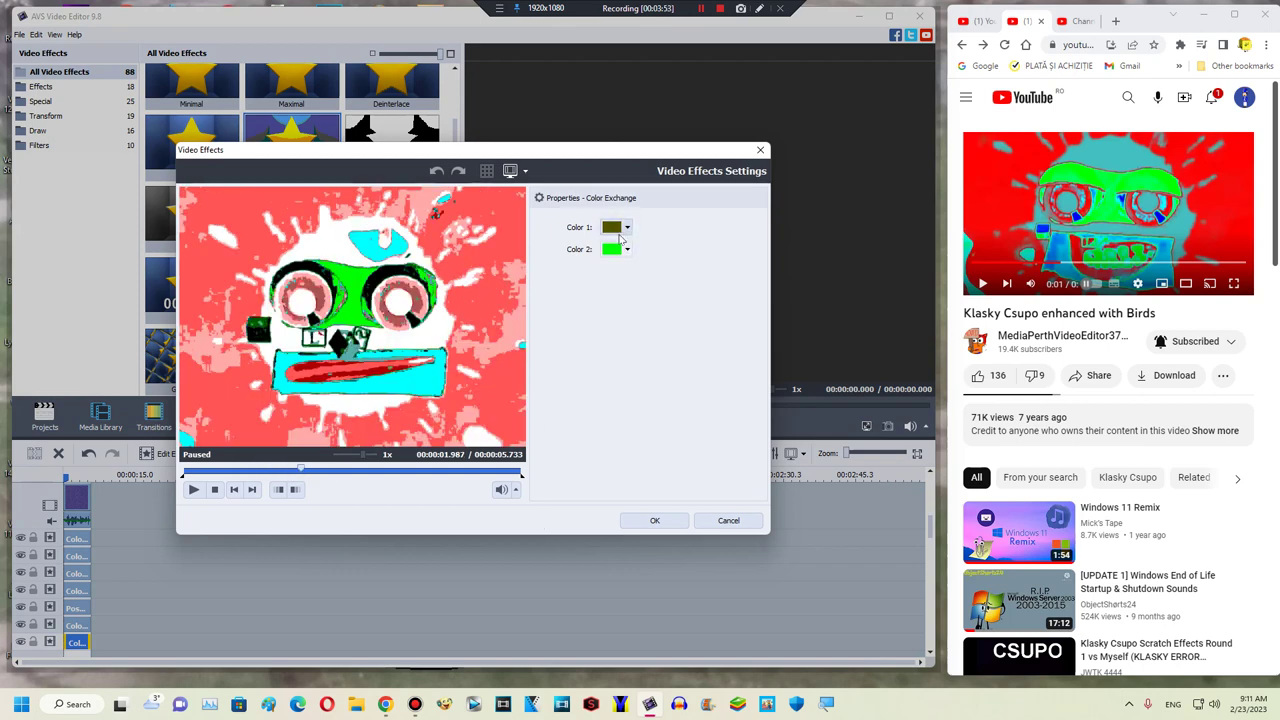
left_click(612, 228)
left_click(706, 284)
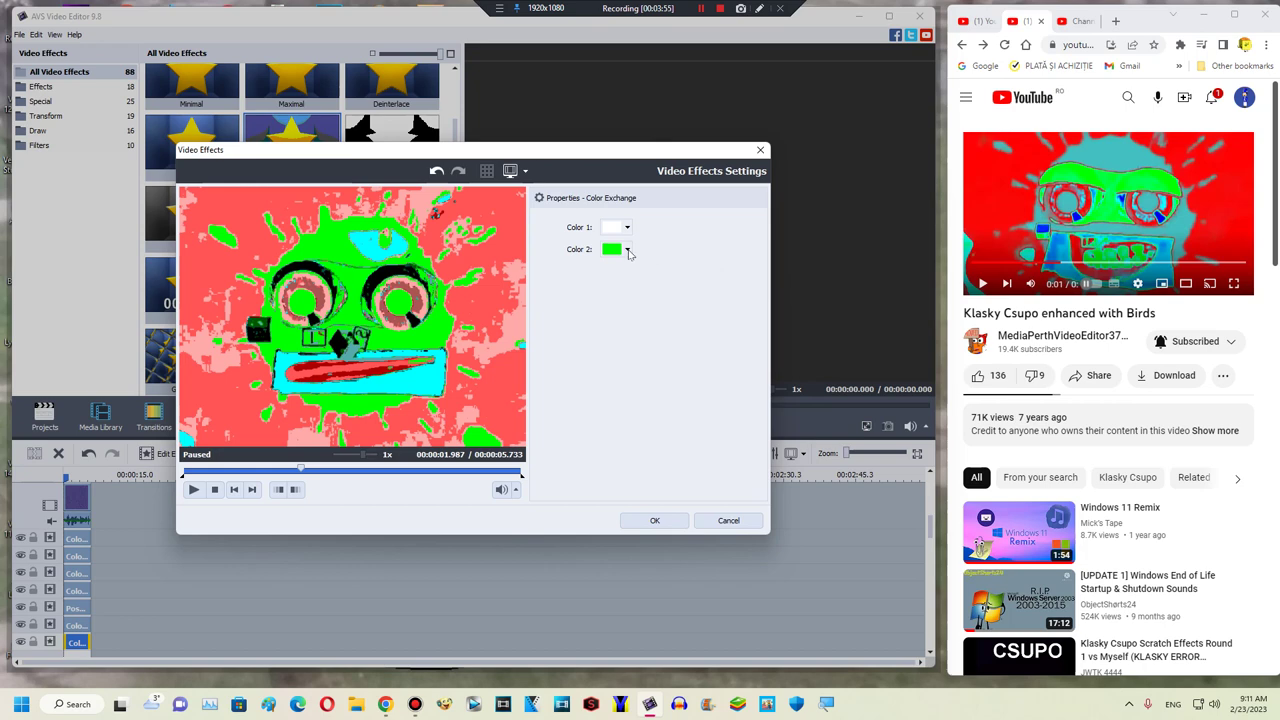
left_click(627, 250)
left_click(680, 313)
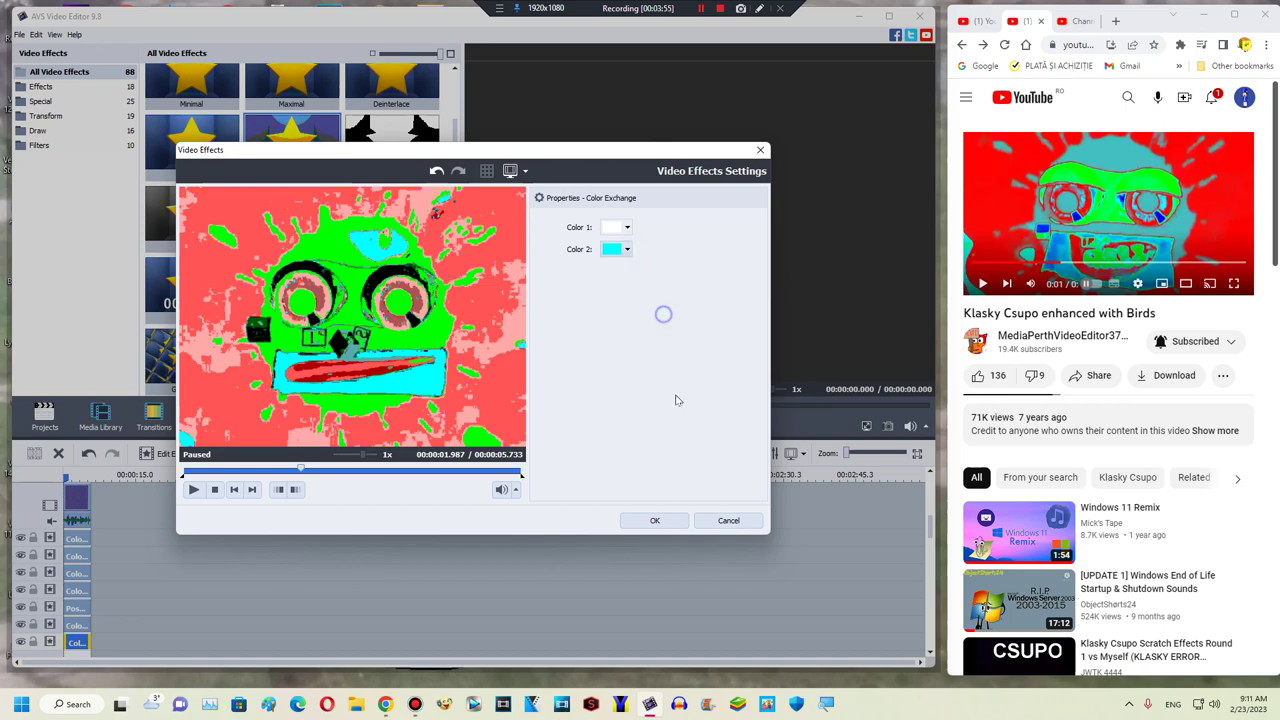
left_click(651, 522)
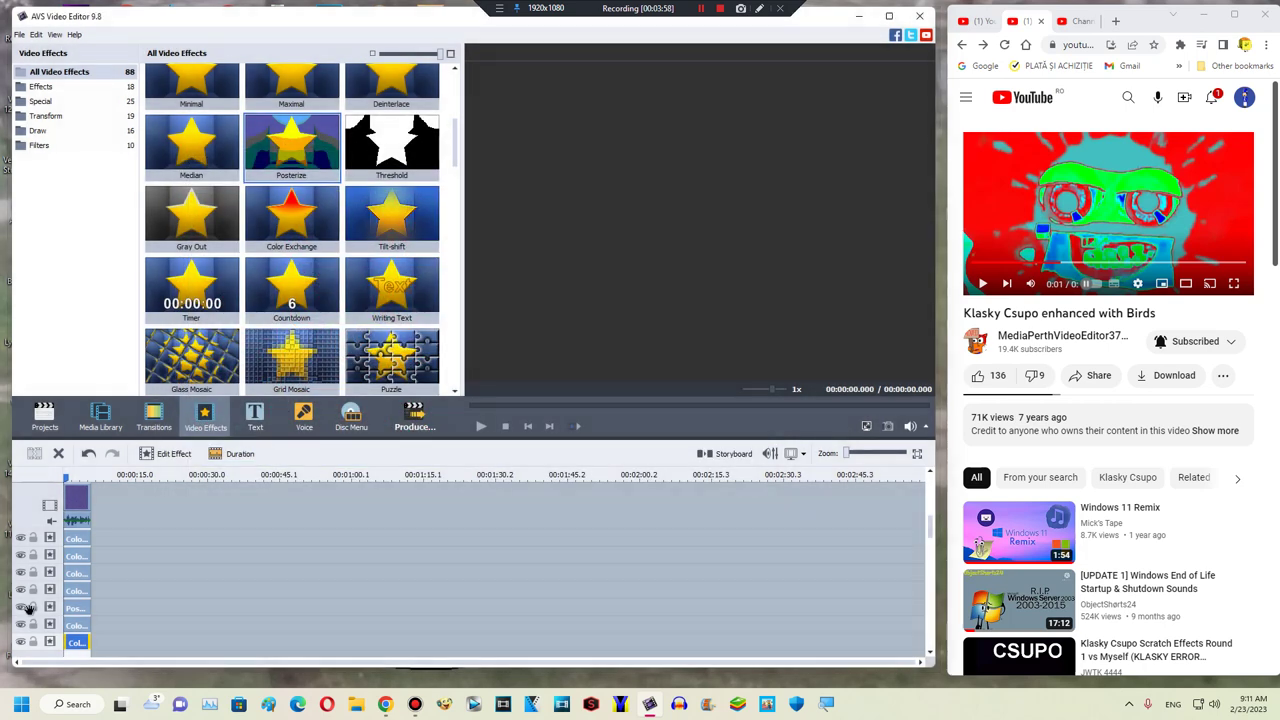
Step: Find the Color Exchange effect that replaces dark brown, set its Color 2 to azure blue, and apply the settings
left_click(76, 573)
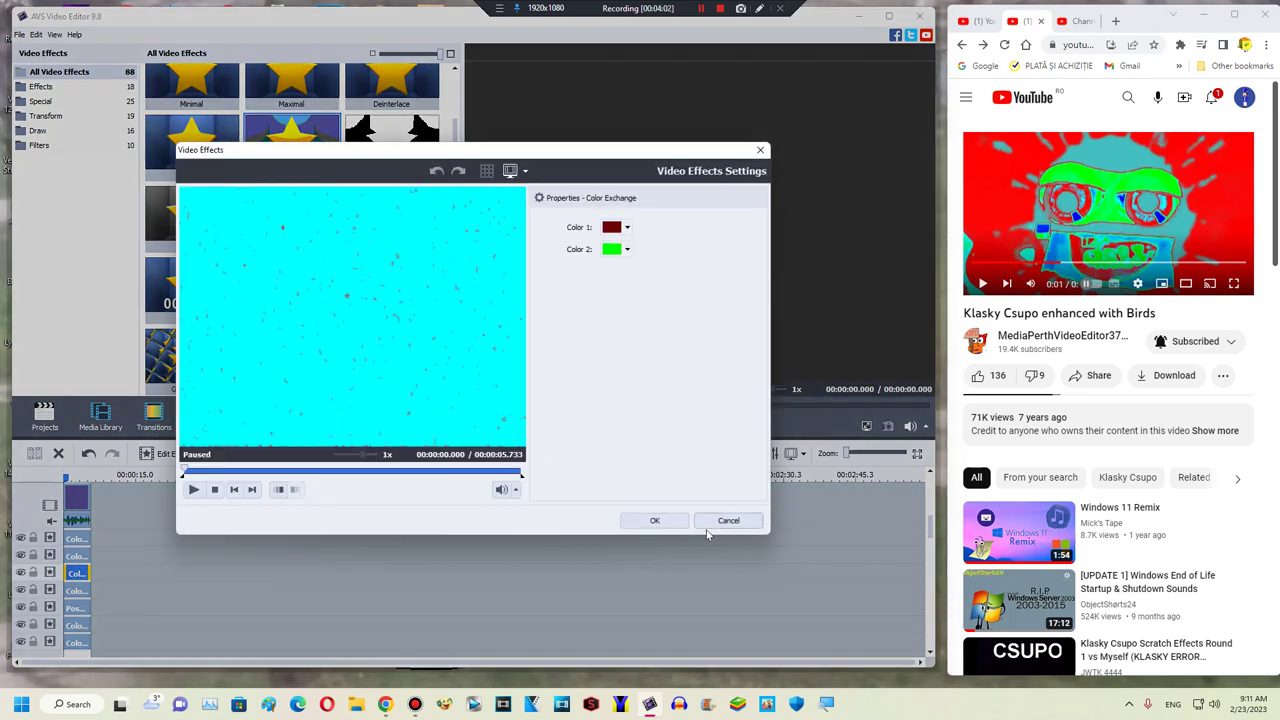
left_click(710, 524)
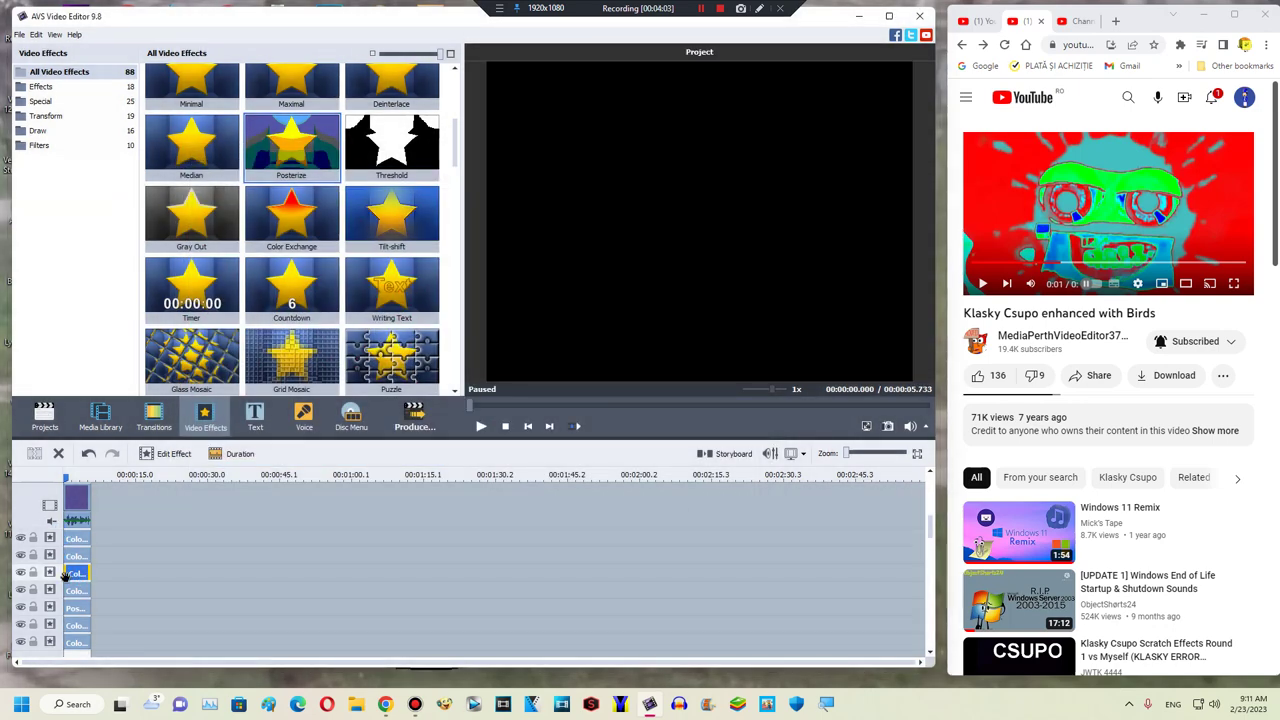
left_click(68, 590)
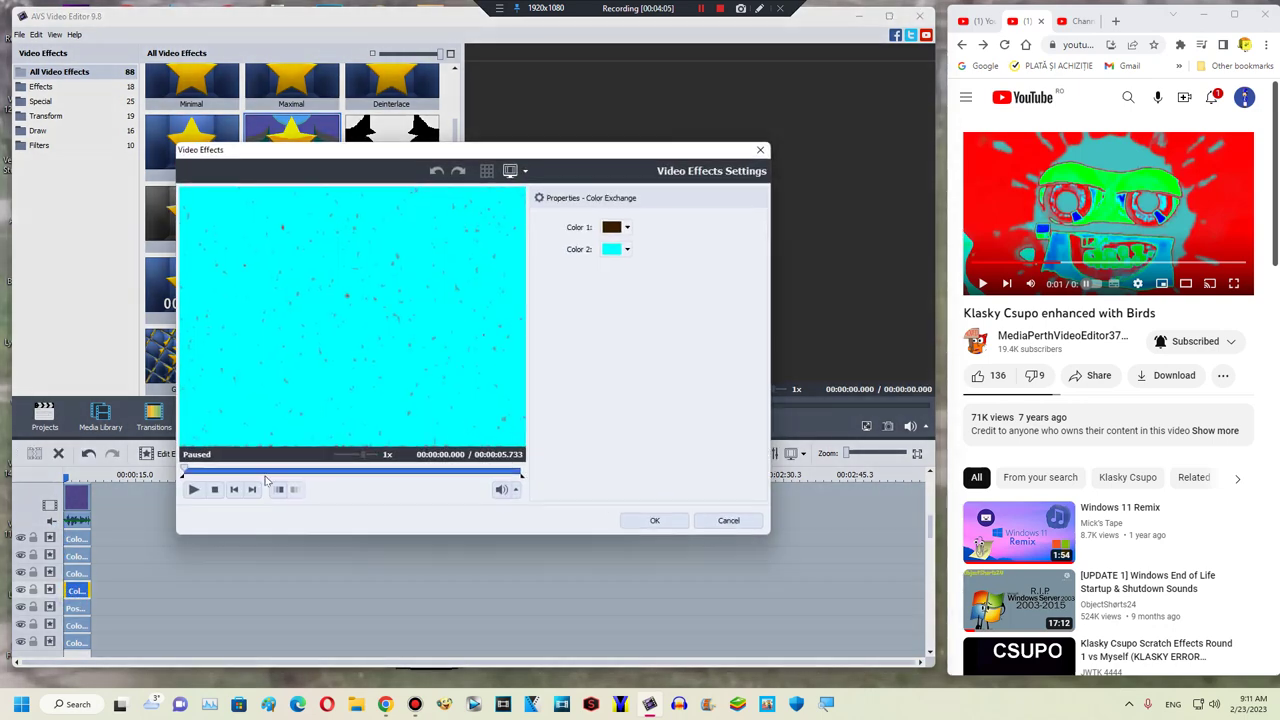
left_click(627, 249)
left_click(680, 315)
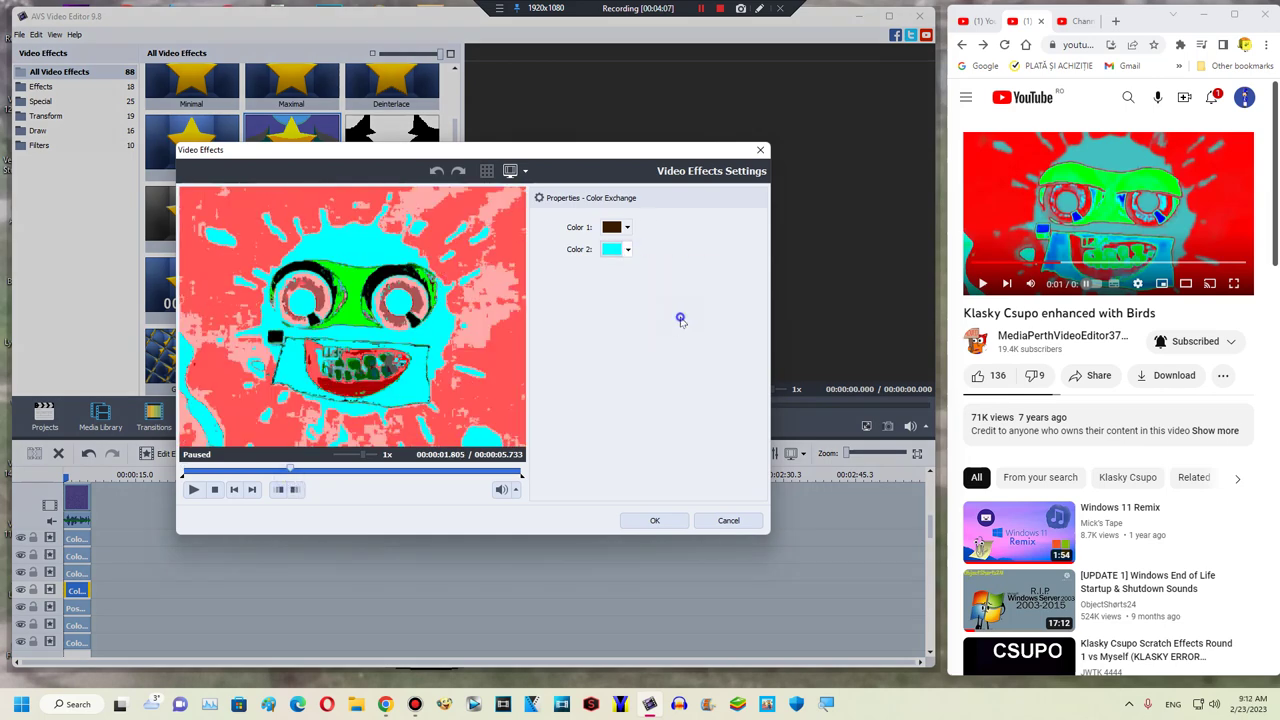
left_click(648, 521)
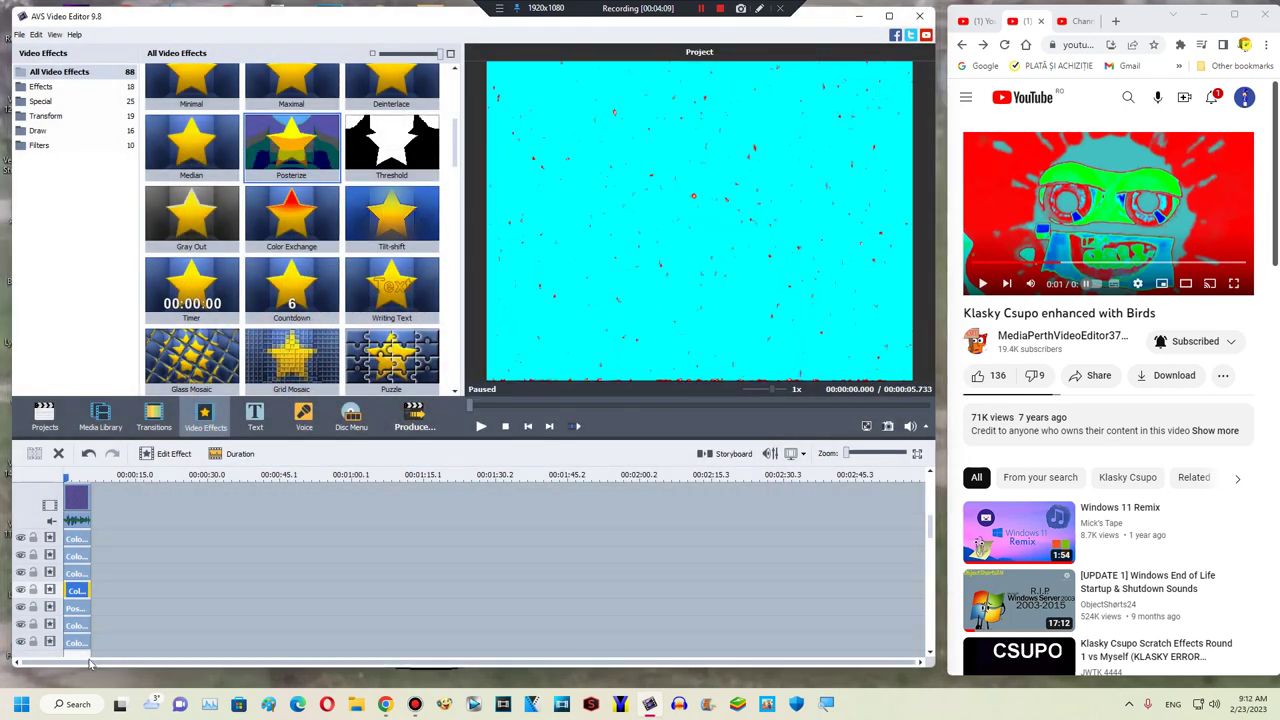
Step: Set the tenth line's Color 1 to the light pink sampled from the background and Color 2 to red, and apply the settings
double_click(78, 642)
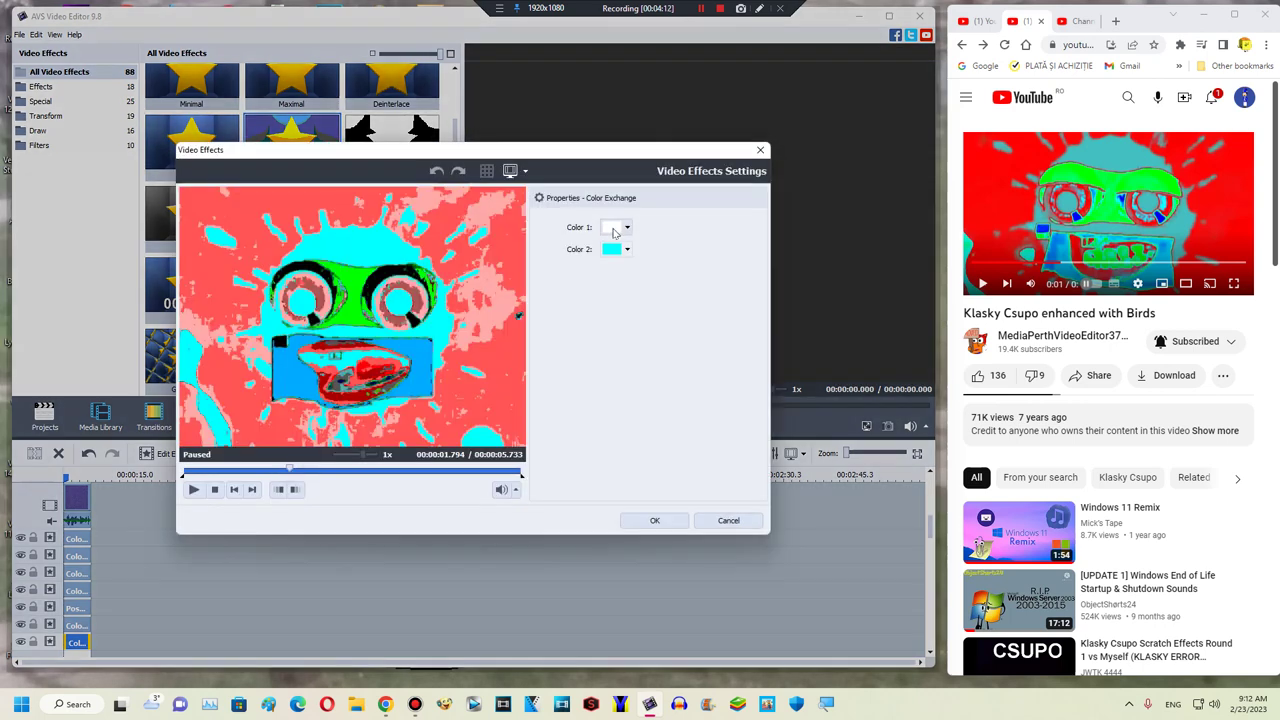
left_click(614, 232)
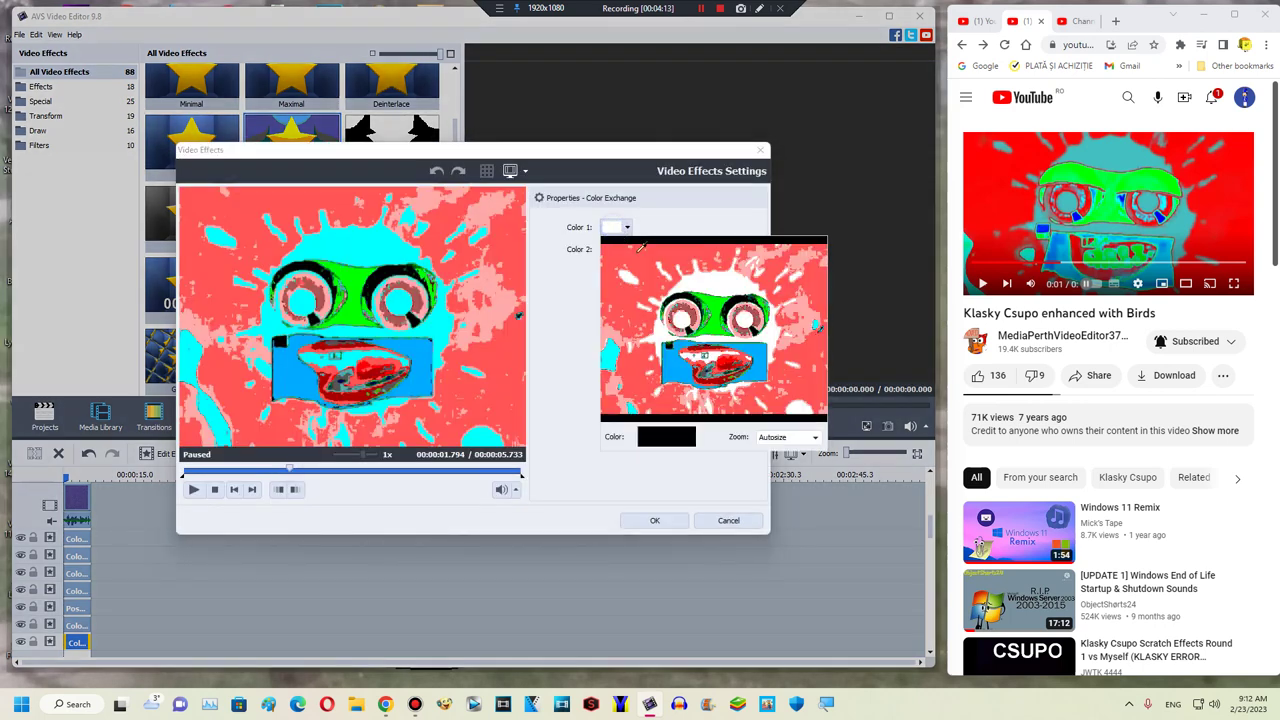
left_click(622, 324)
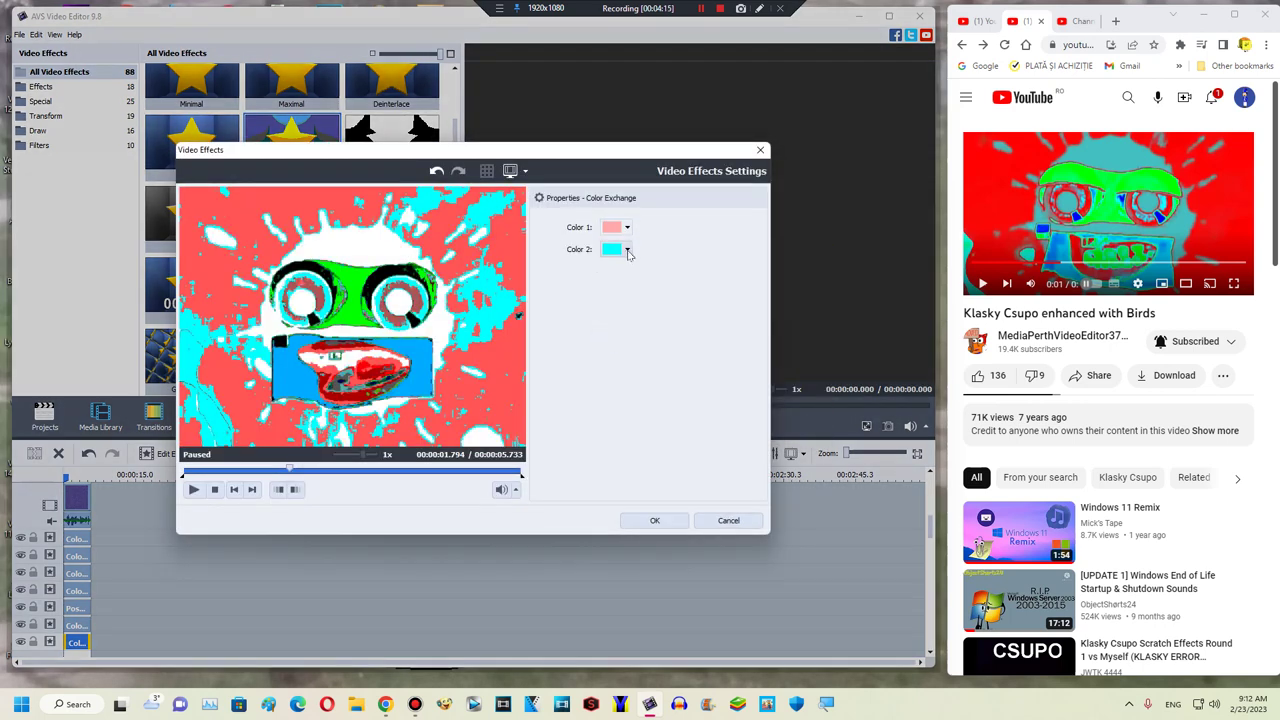
left_click(628, 251)
left_click(607, 297)
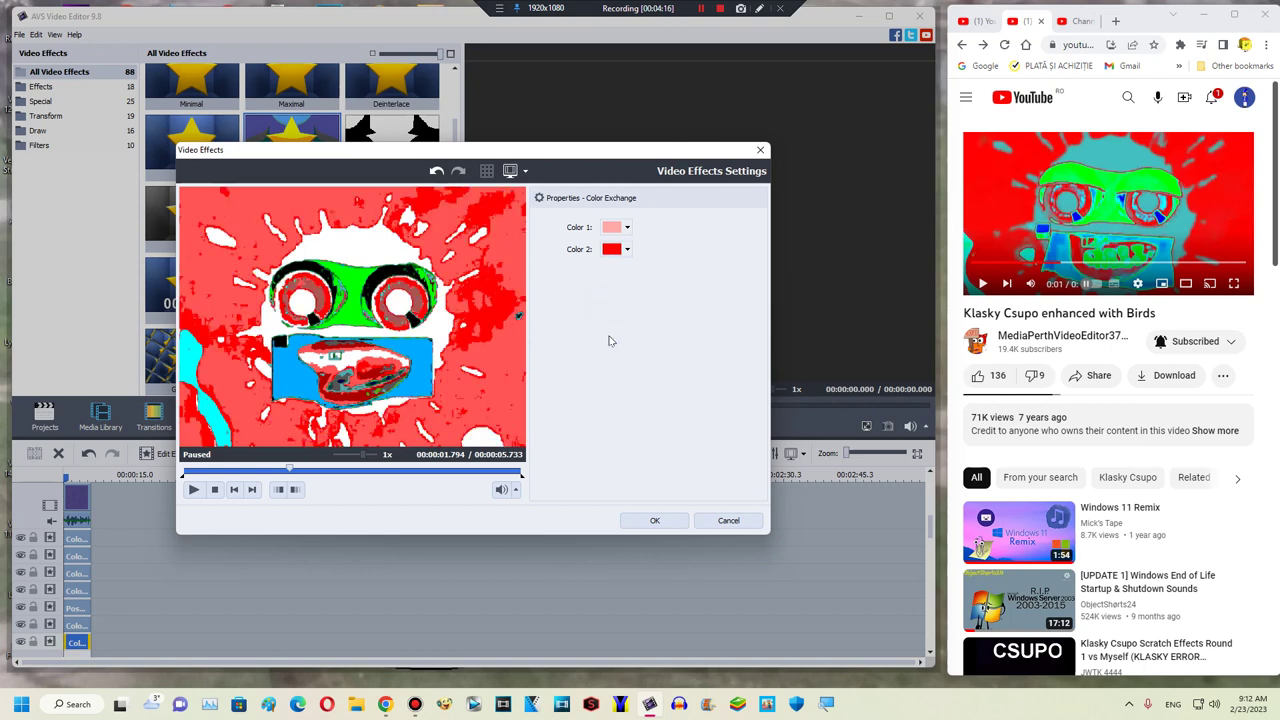
left_click(652, 521)
Step: Add another video effects line and place a copy of the light-pink-to-red Color Exchange effect on it
right_click(100, 597)
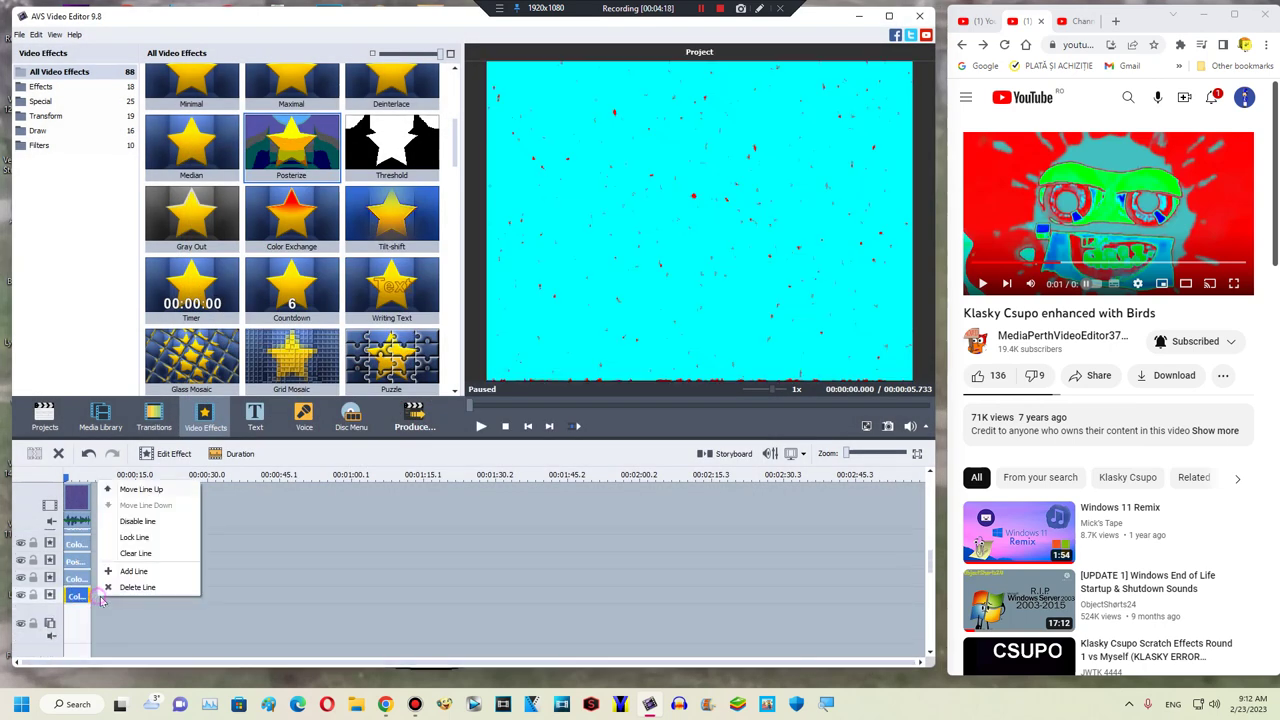
left_click(118, 572)
right_click(75, 598)
left_click(97, 574)
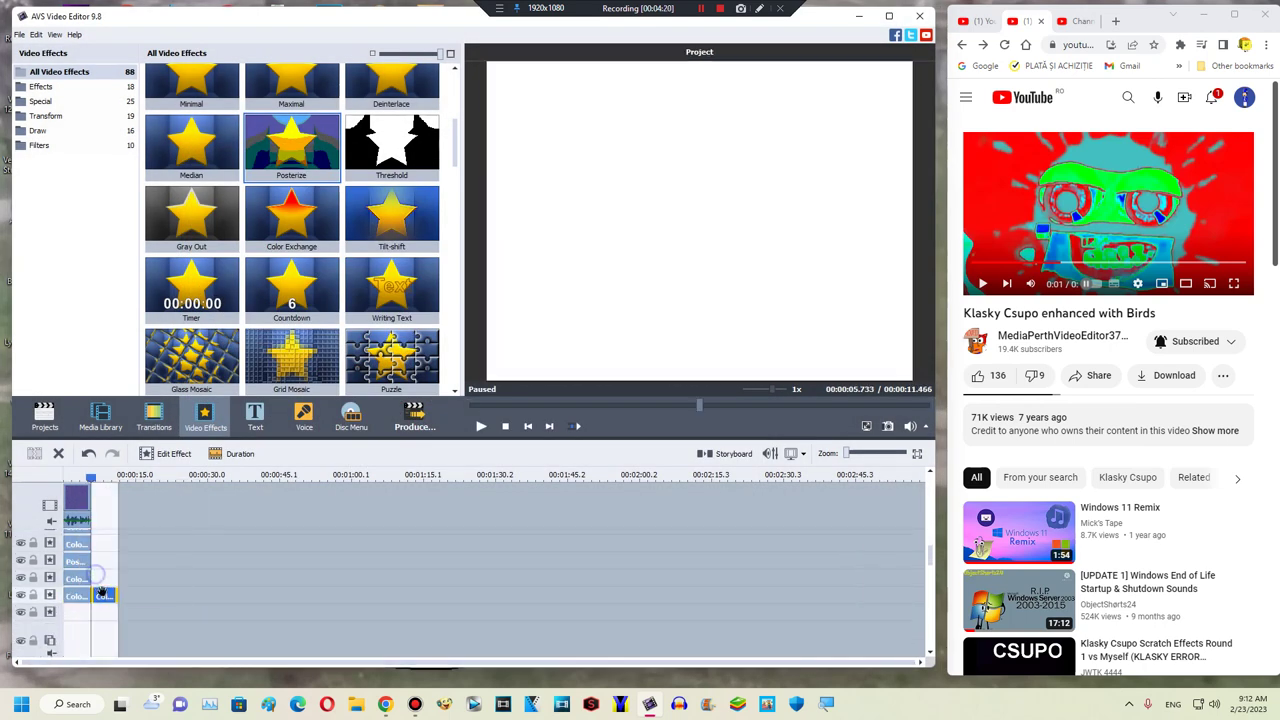
mouse_move(101, 592)
left_mouse_down()
mouse_move(82, 600)
mouse_move(88, 610)
left_mouse_up()
Step: Set the copied light-pink-to-red effect's Color 1 to the salmon red sampled from the background and apply the settings
double_click(76, 612)
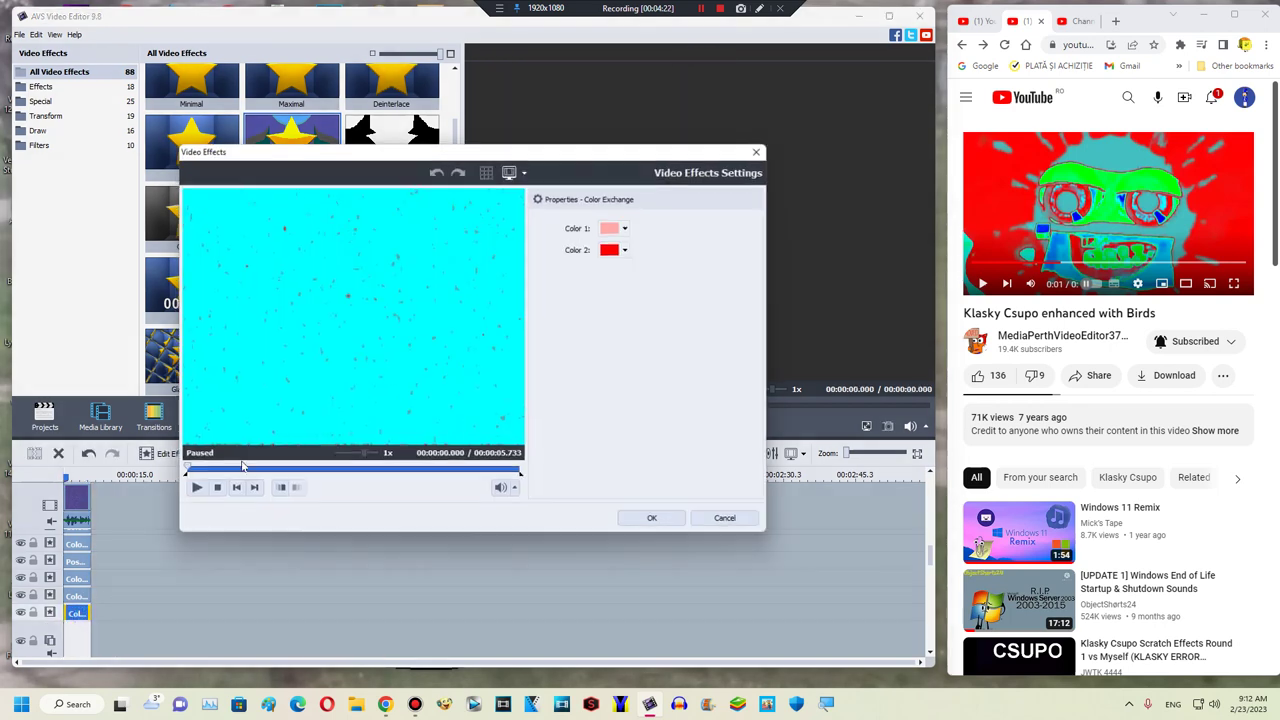
left_click_drag(243, 470, 280, 470)
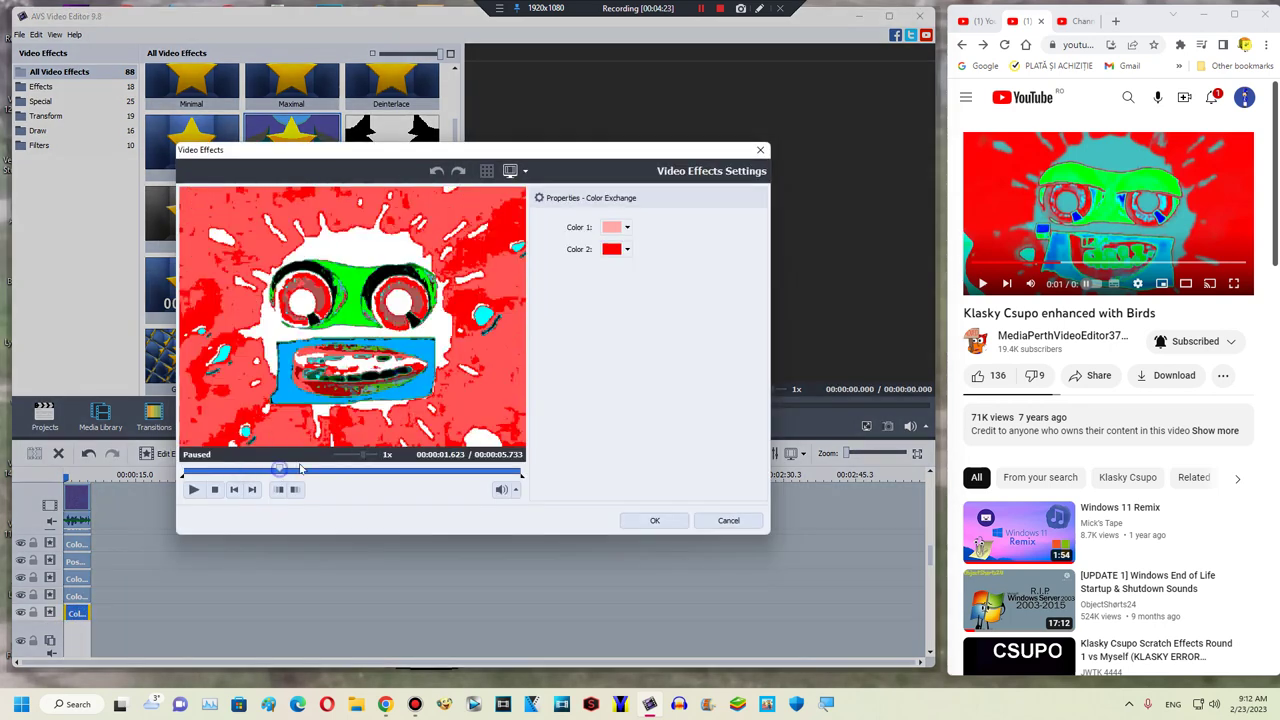
left_click(611, 227)
left_click(622, 321)
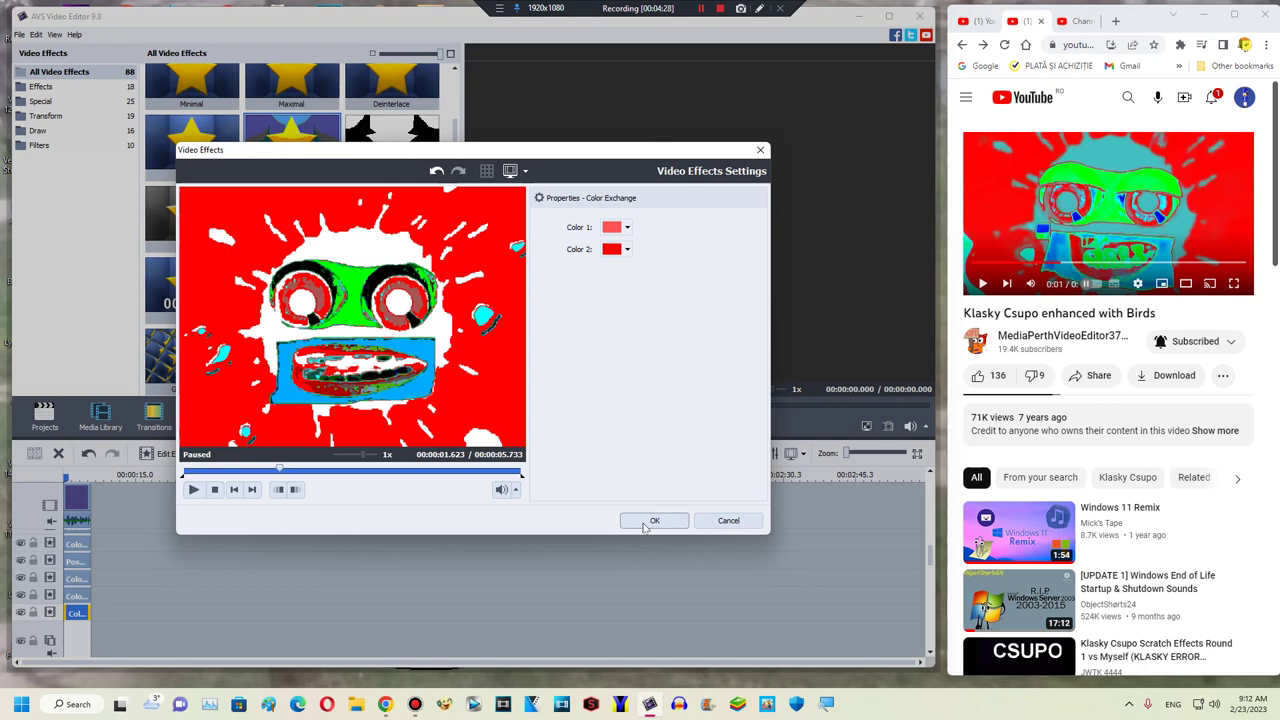
left_click(645, 523)
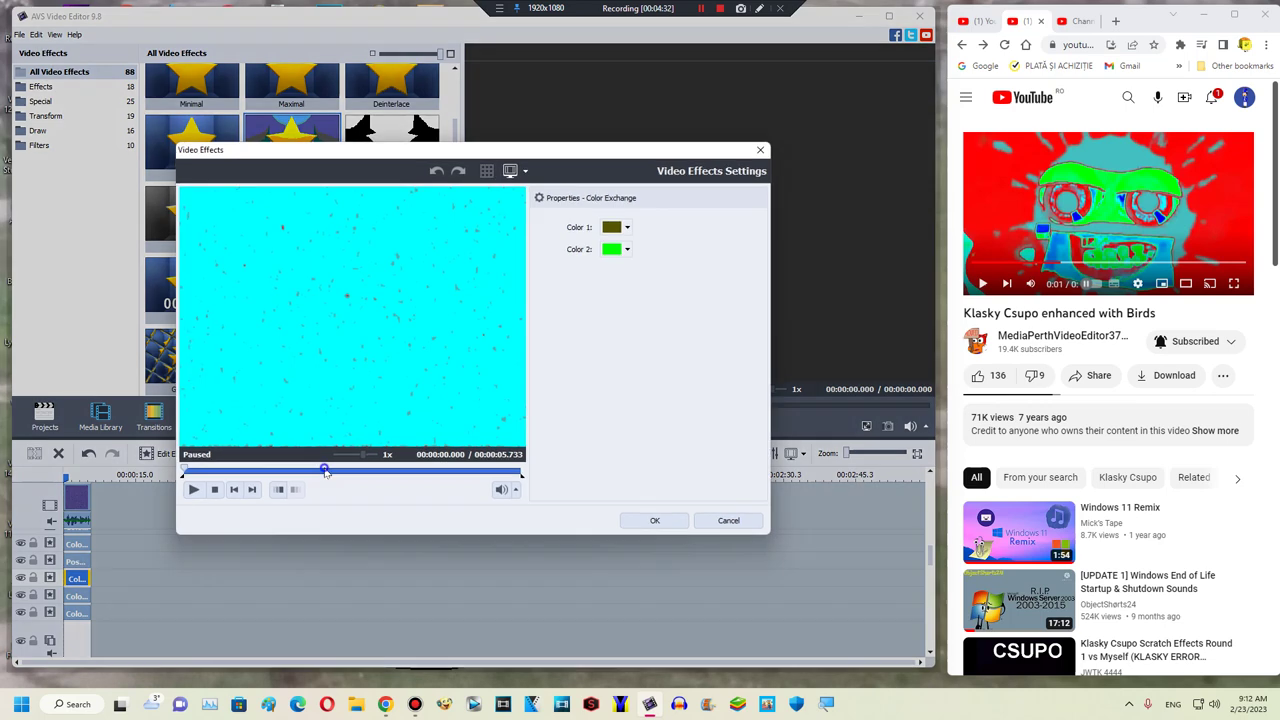
Step: Inspect the olive-to-green and dark-brown-to-azure Color Exchange effects at different frames, closing both without changes
left_click_drag(323, 470, 334, 468)
left_click(726, 521)
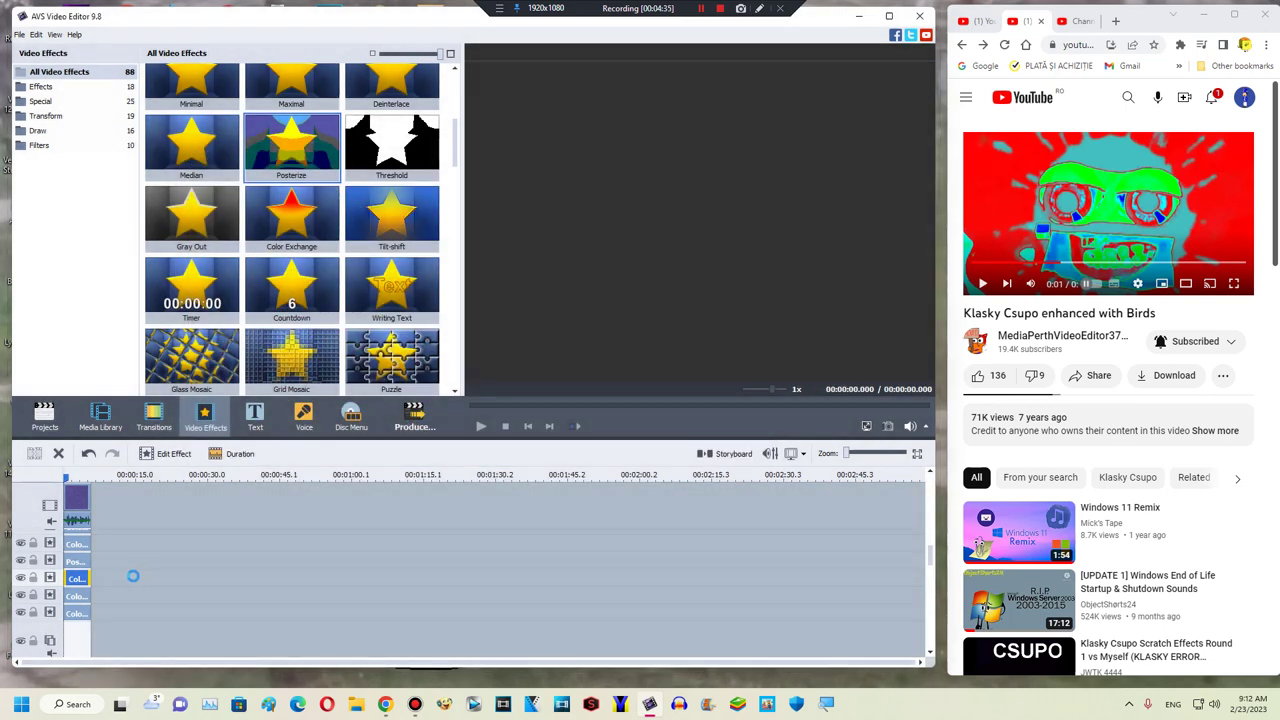
left_click(78, 543)
double_click(78, 543)
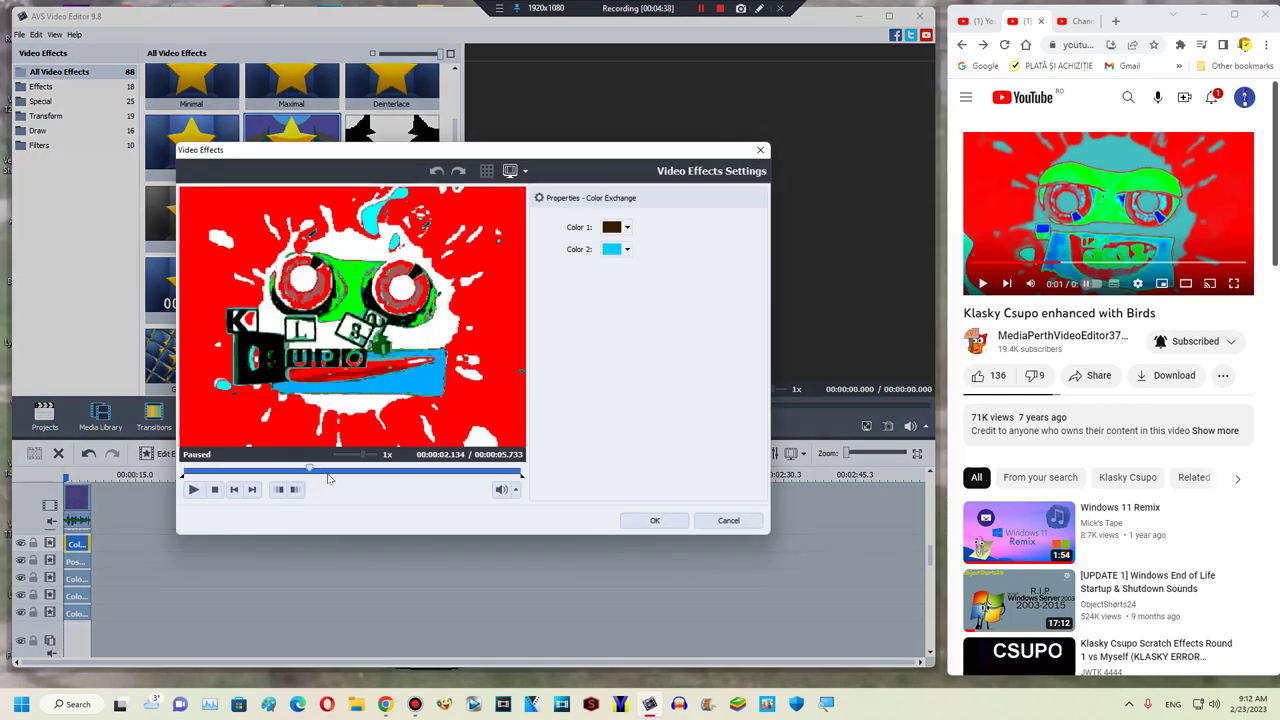
left_click(328, 476)
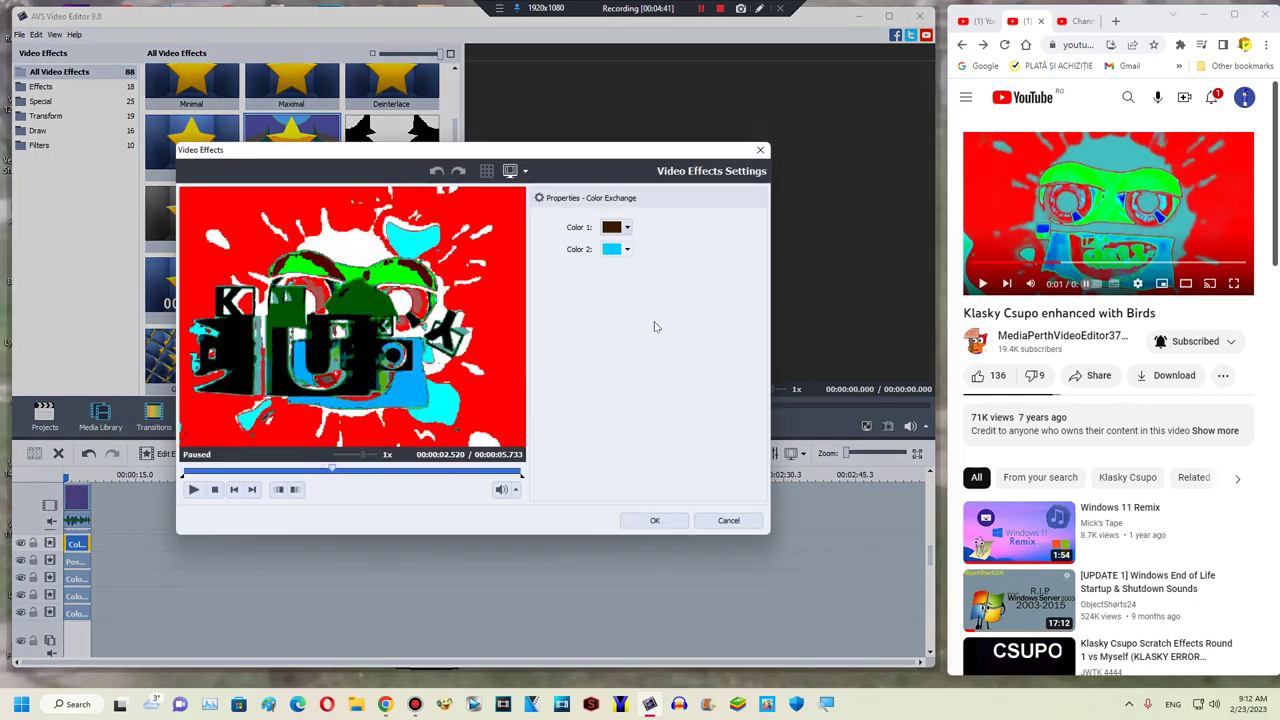
left_click(732, 526)
Step: Add a video effects line and place a copy of the salmon-to-red Color Exchange effect on it
right_click(142, 591)
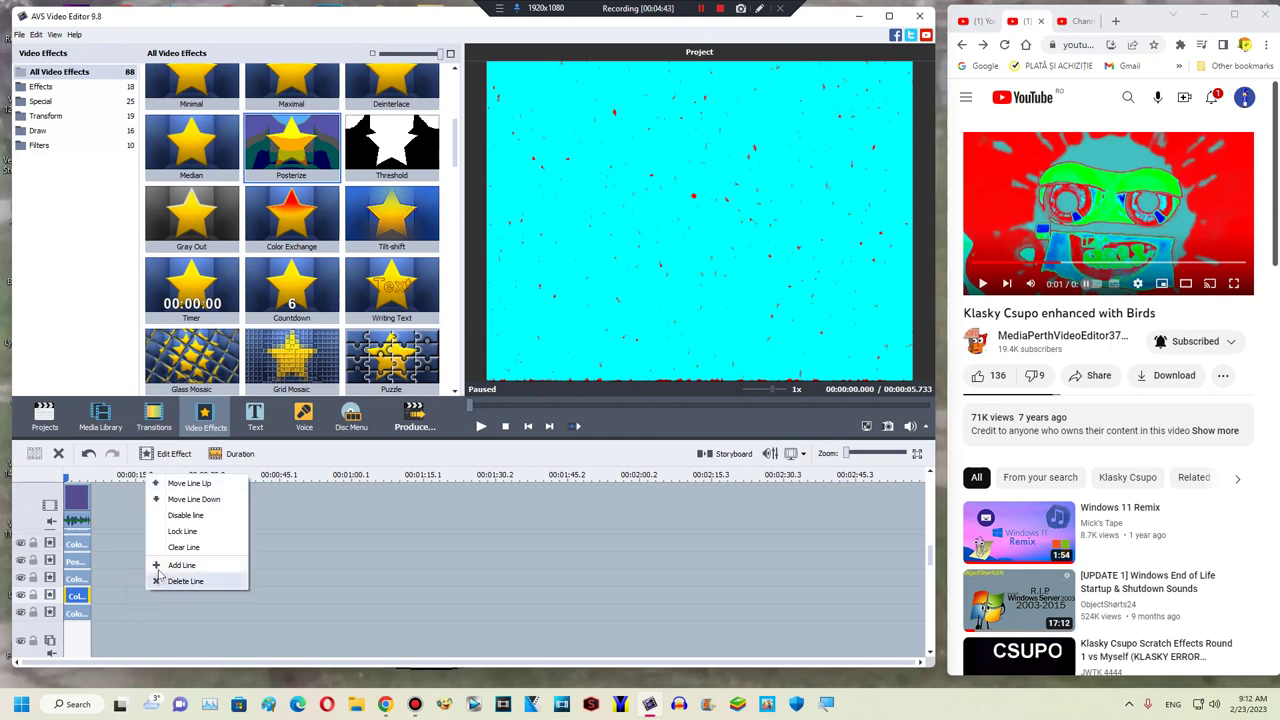
left_click(158, 566)
right_click(84, 617)
left_click(130, 606)
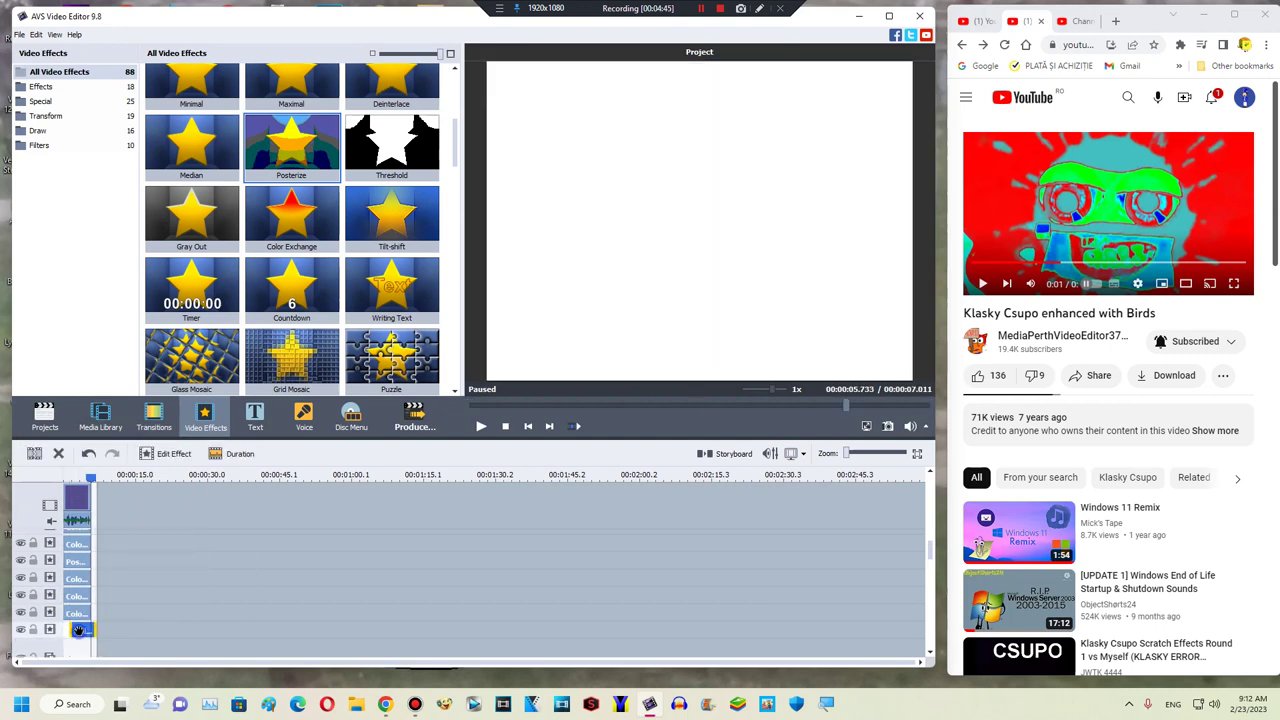
Step: Set the copied salmon-to-red effect's Color 1 to the white sampled from around the face and Color 2 to cyan, and apply
double_click(66, 630)
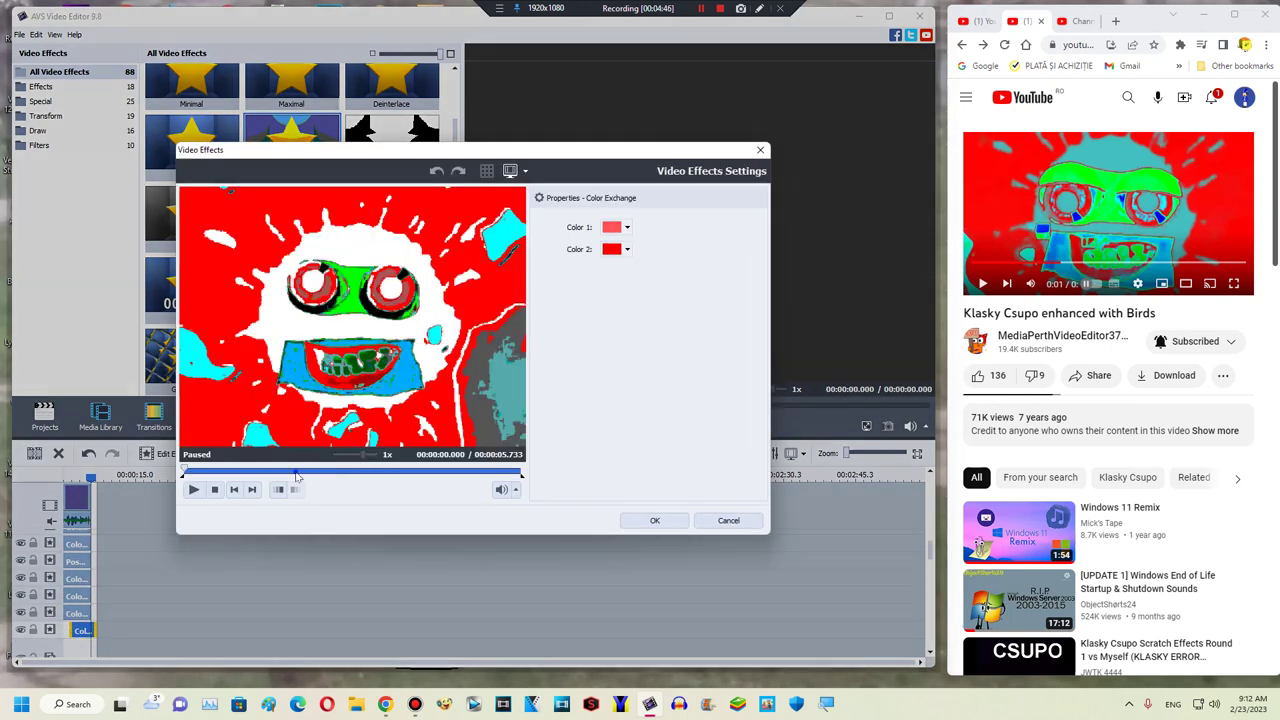
left_click(293, 472)
left_click_drag(293, 476, 258, 472)
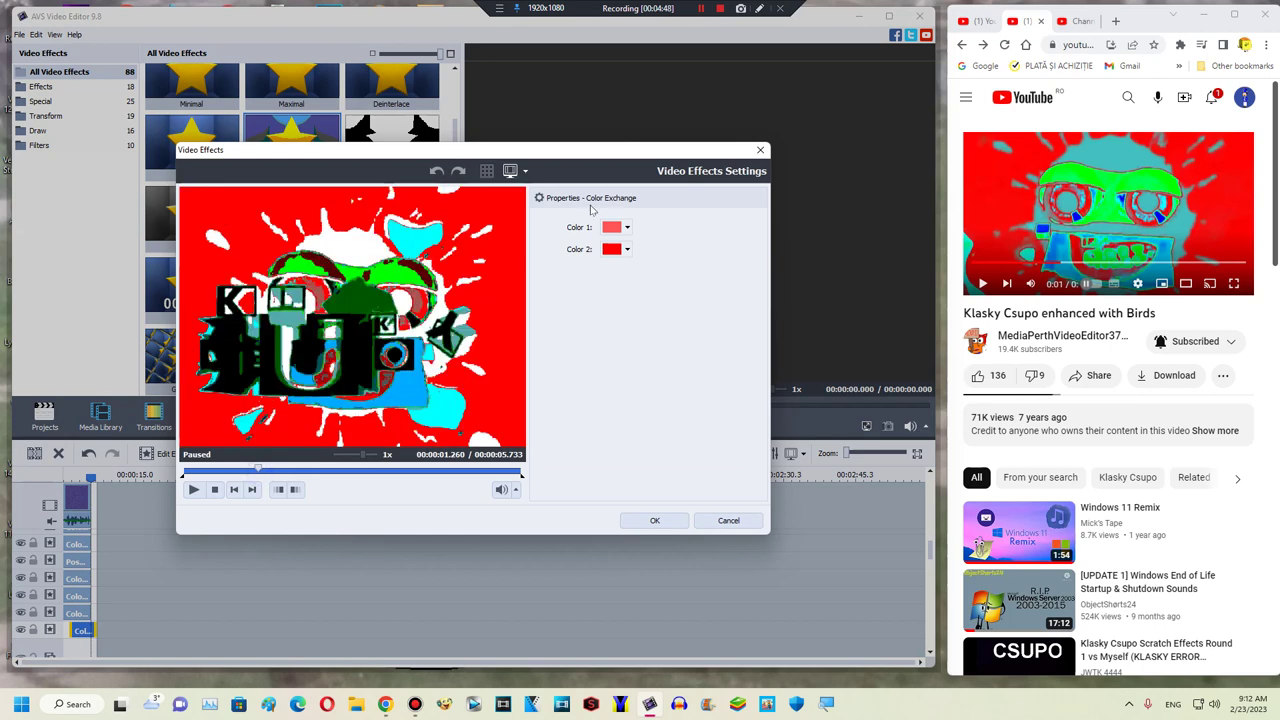
left_click(650, 259)
left_click(627, 250)
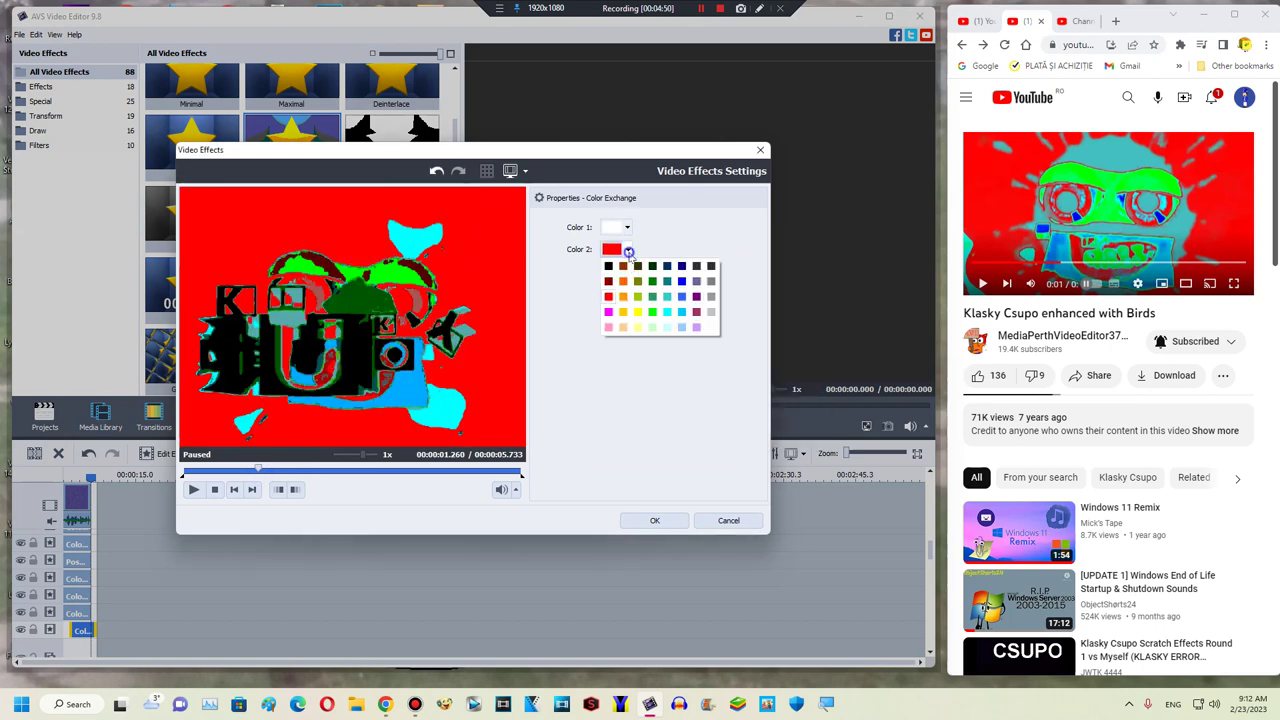
left_click(667, 312)
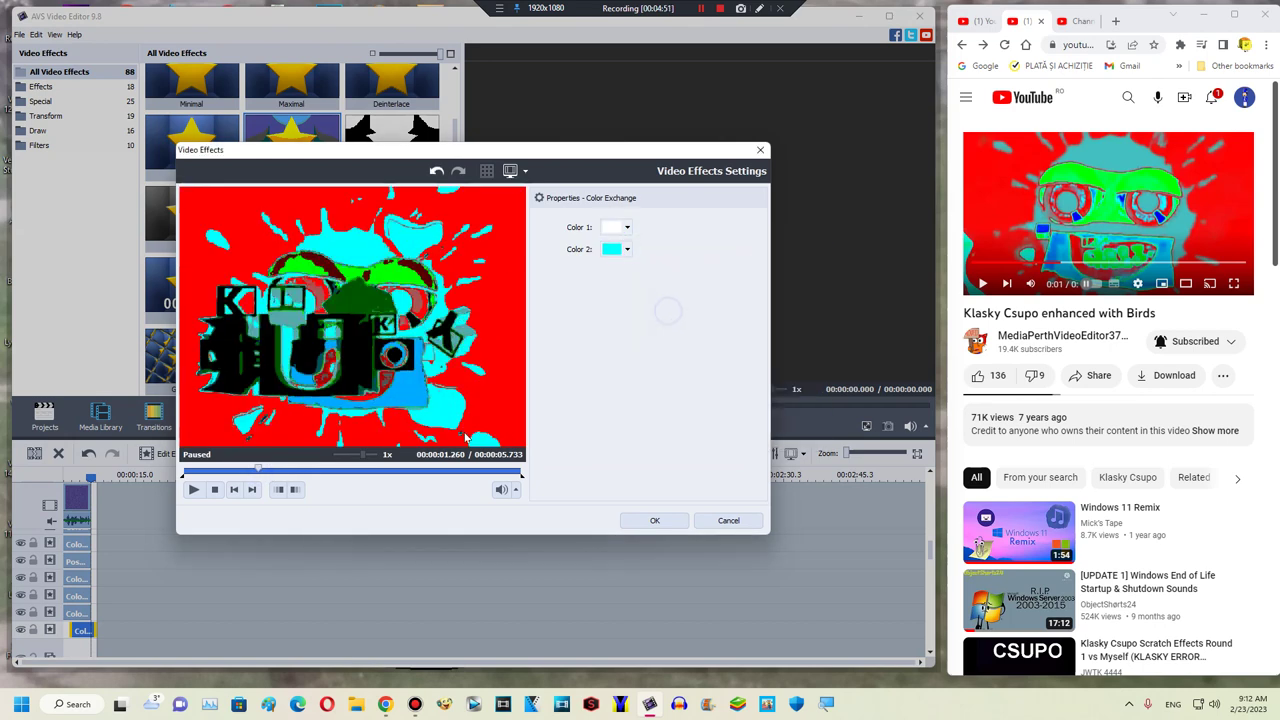
left_click(650, 521)
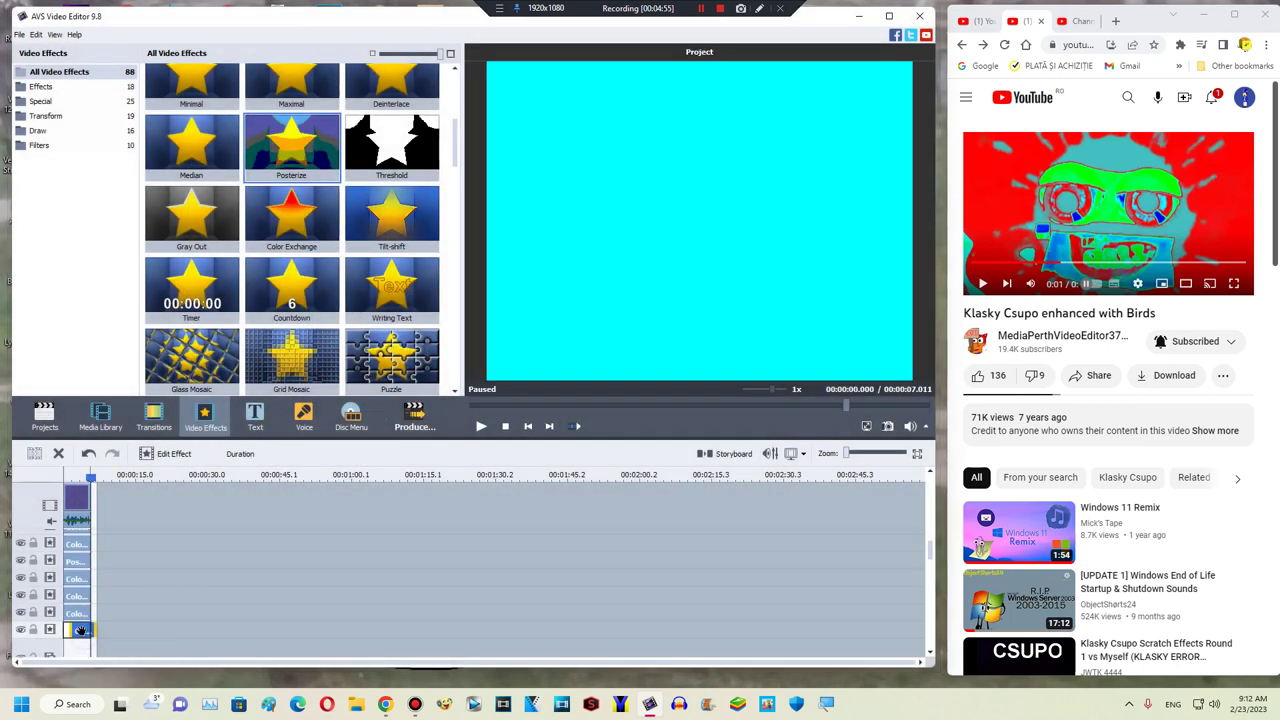
Step: Add a video effects line and place a copy of the white-to-cyan Color Exchange effect on it
right_click(100, 623)
left_click_drag(81, 630, 76, 648)
left_click(115, 595)
right_click(68, 633)
left_click(83, 609)
Step: Set the copied white-to-cyan effect's Color 1 to the azure sampled from the mouth block and Color 2 to sky blue, and apply
double_click(76, 650)
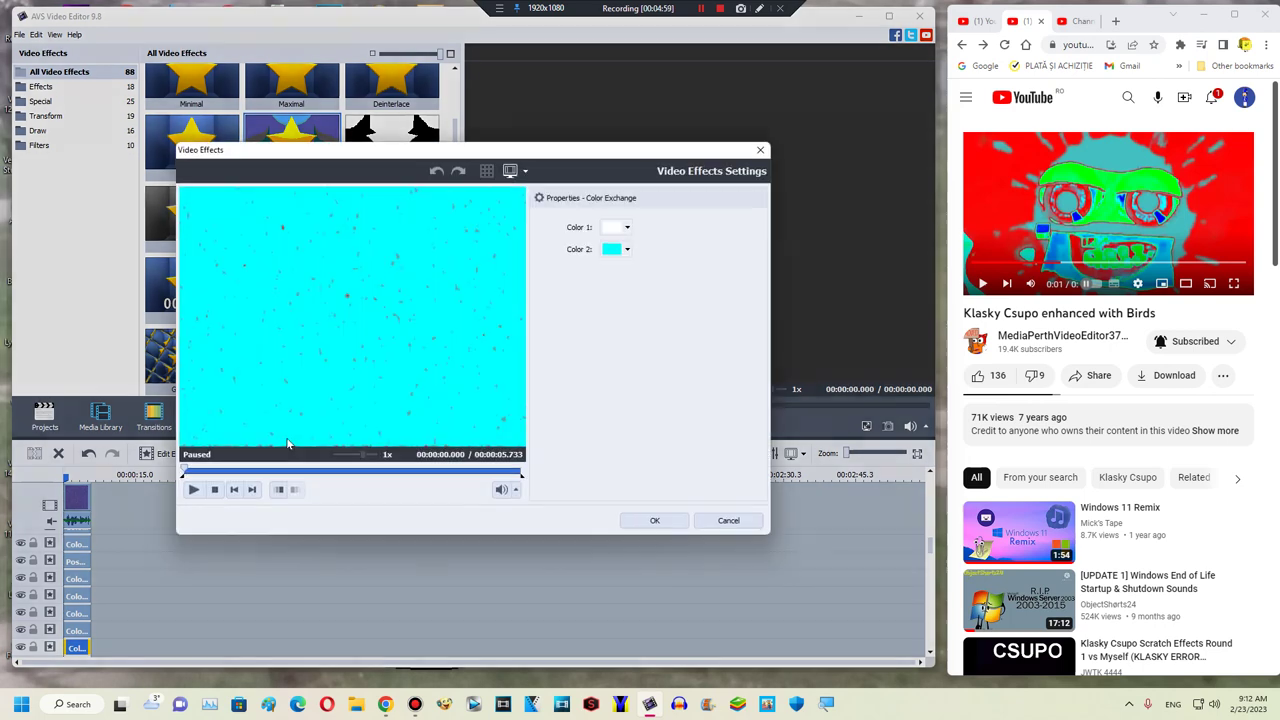
left_click(281, 476)
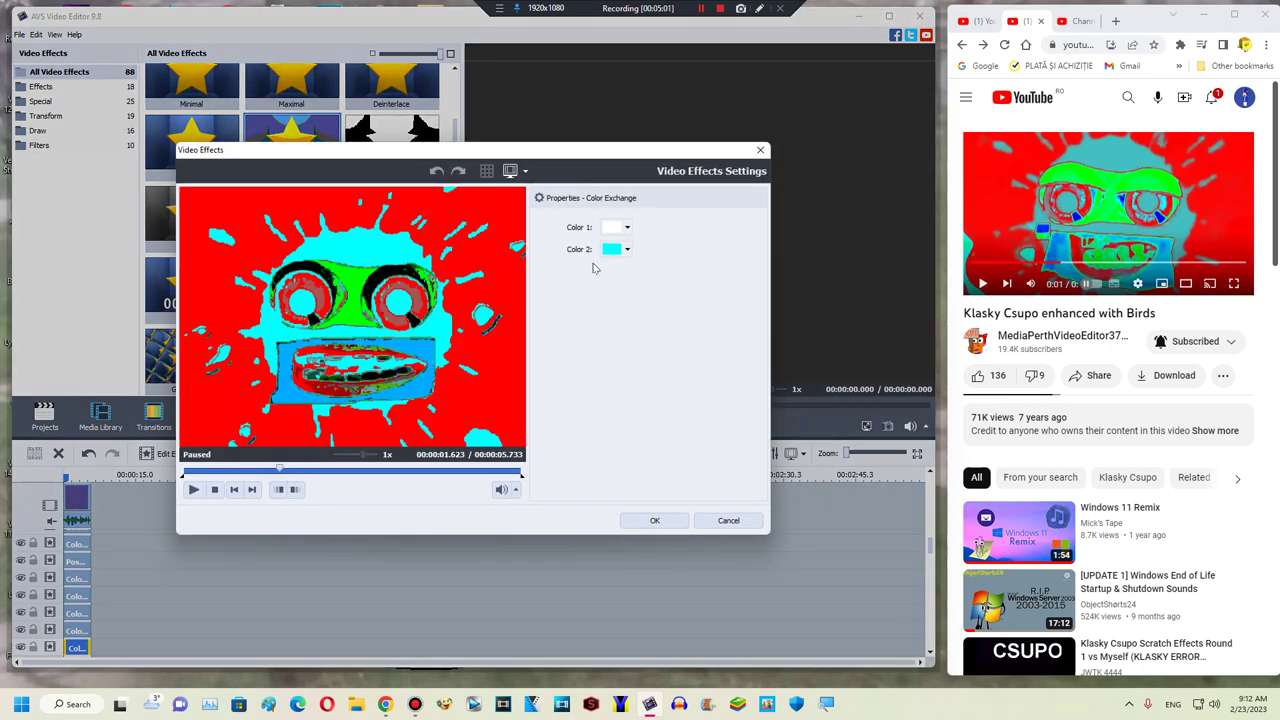
left_click(606, 229)
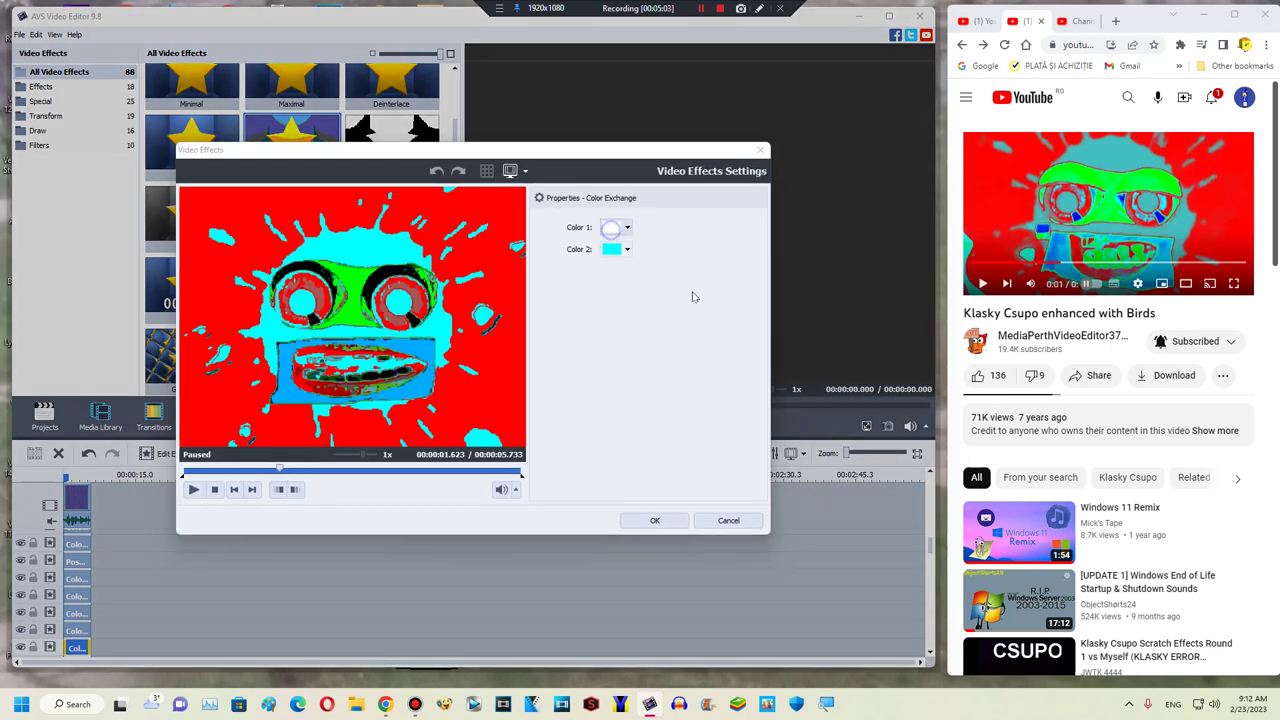
left_click(692, 372)
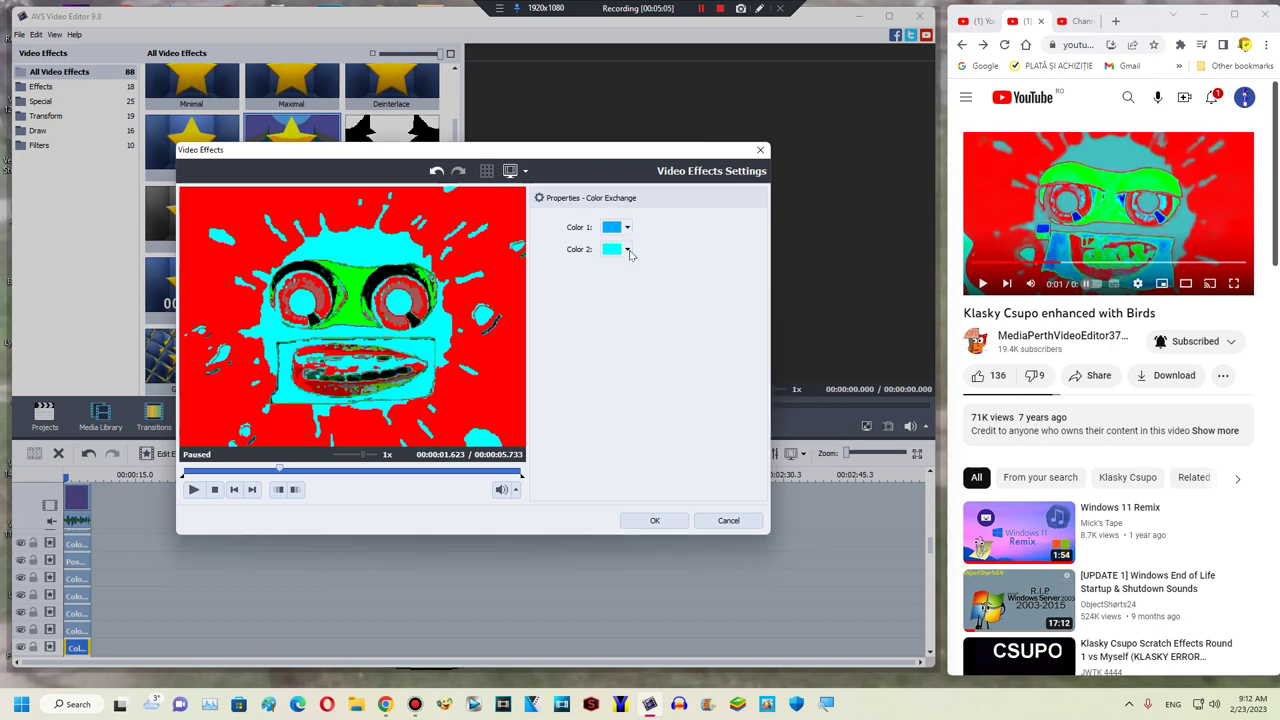
left_click(627, 250)
left_click(684, 330)
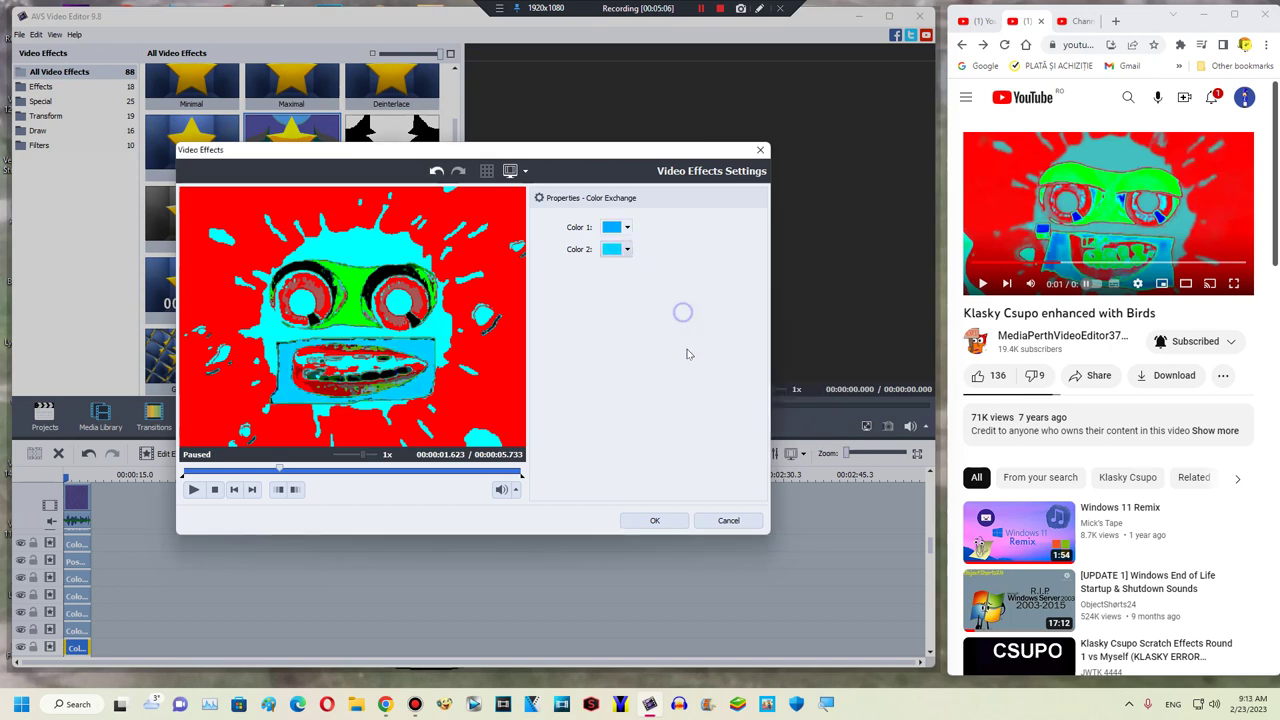
left_click(653, 521)
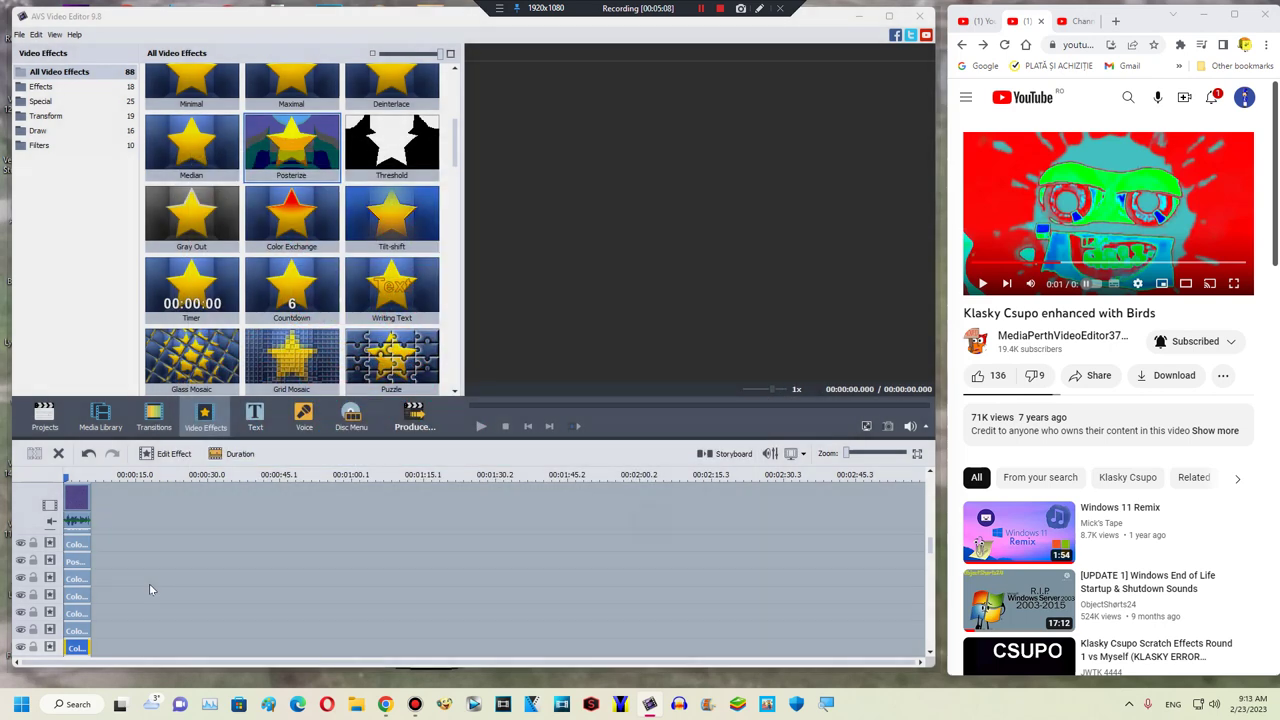
Step: Add a video effects line and place a copy of the azure-to-sky-blue Color Exchange effect on it
right_click(105, 582)
left_click(111, 555)
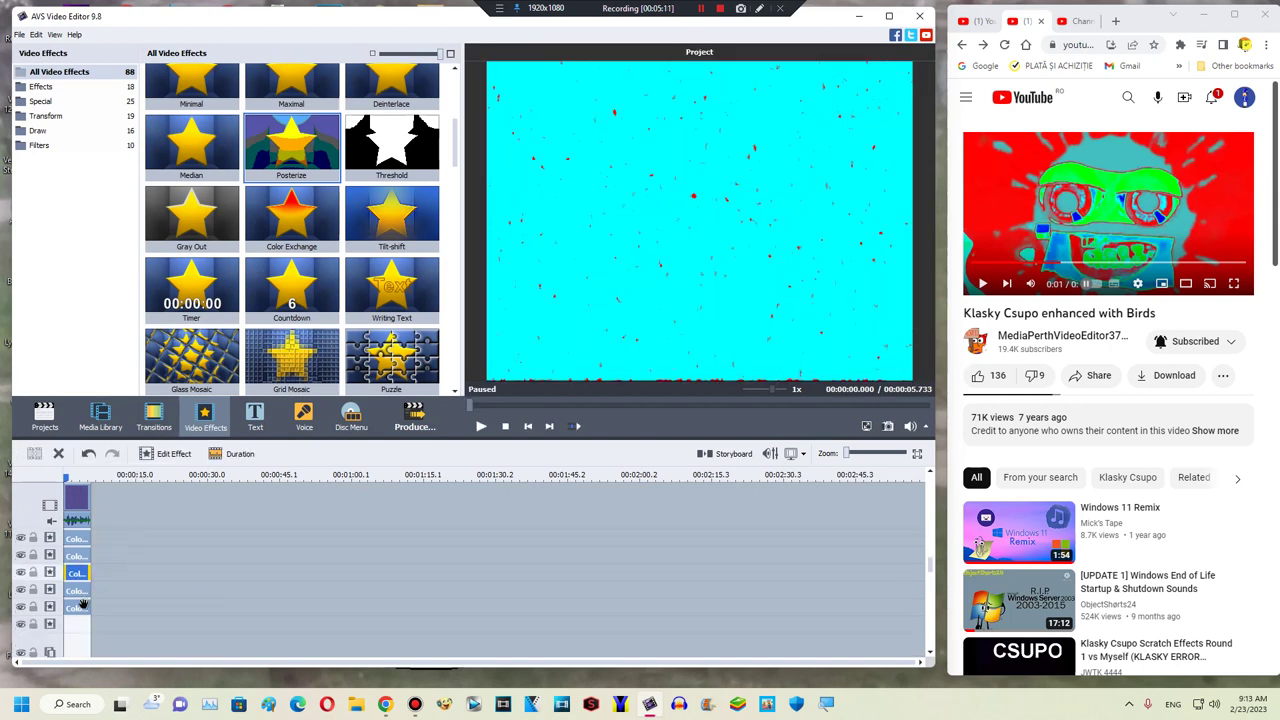
right_click(104, 606)
left_click(105, 597)
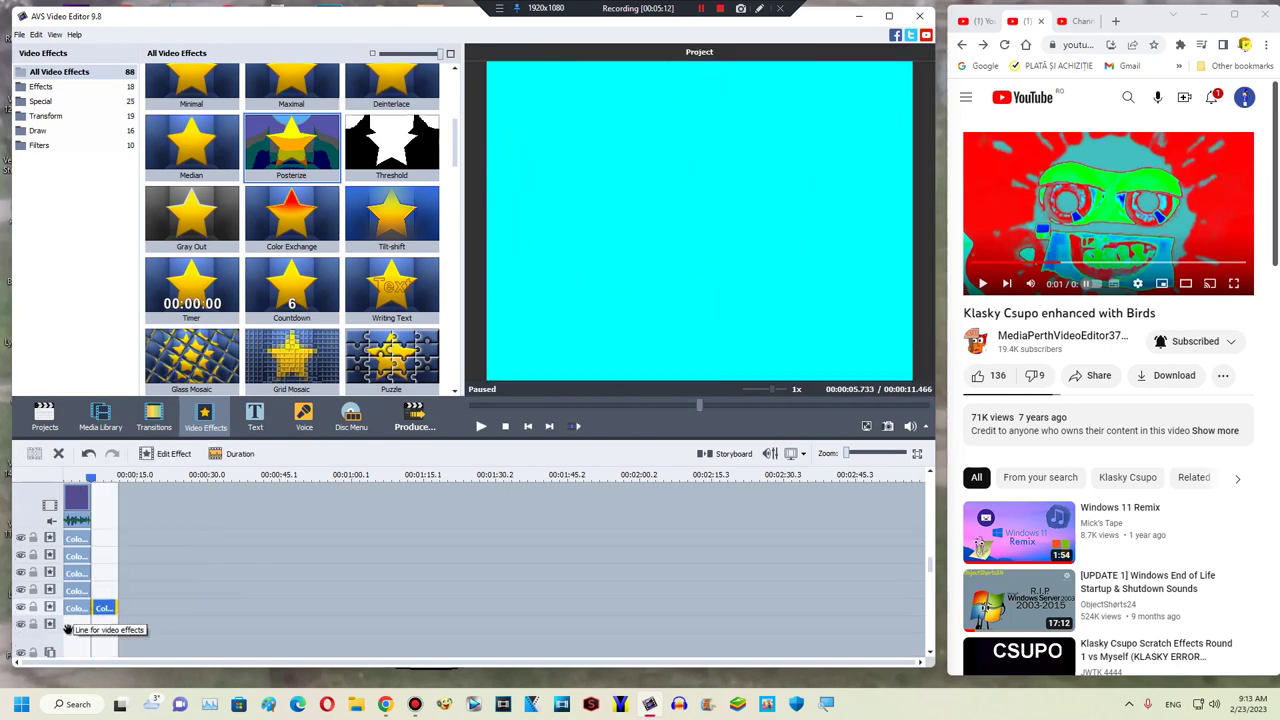
left_click_drag(99, 606, 72, 624)
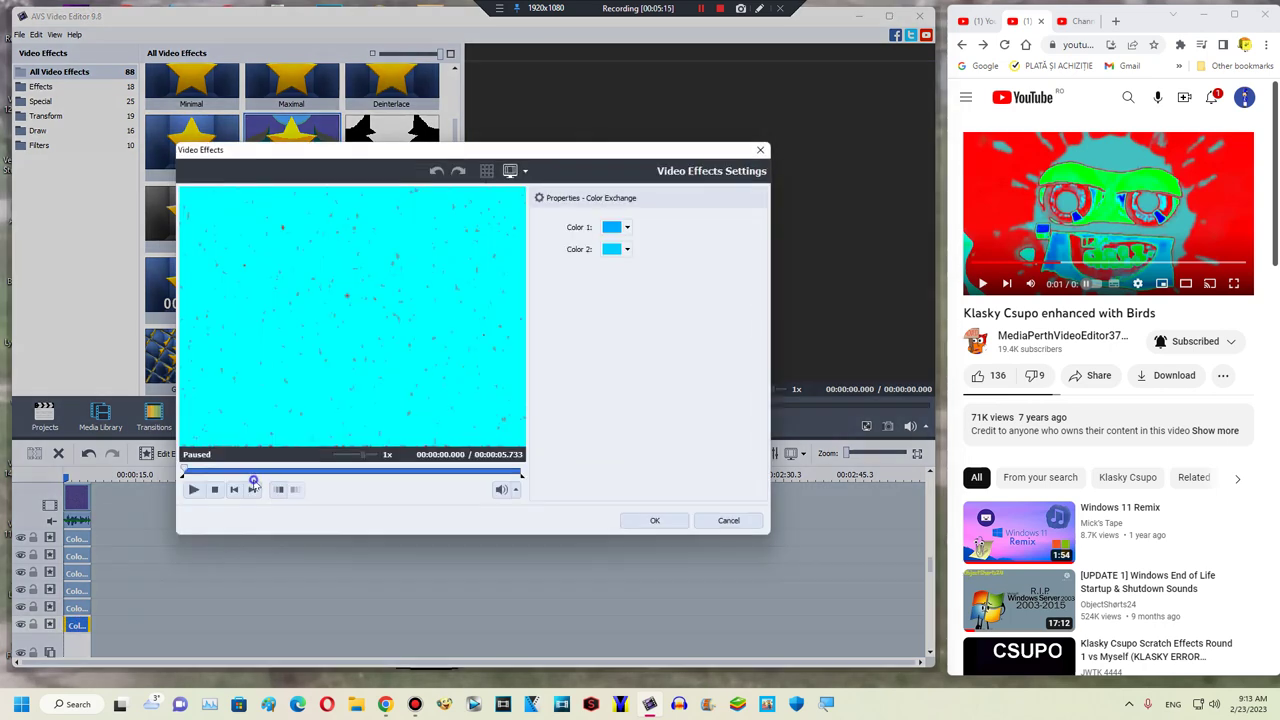
Step: Set the copied azure-to-sky-blue effect's Color 1 to black and Color 2 to blue, check another frame, and apply the settings
left_click_drag(254, 473, 290, 465)
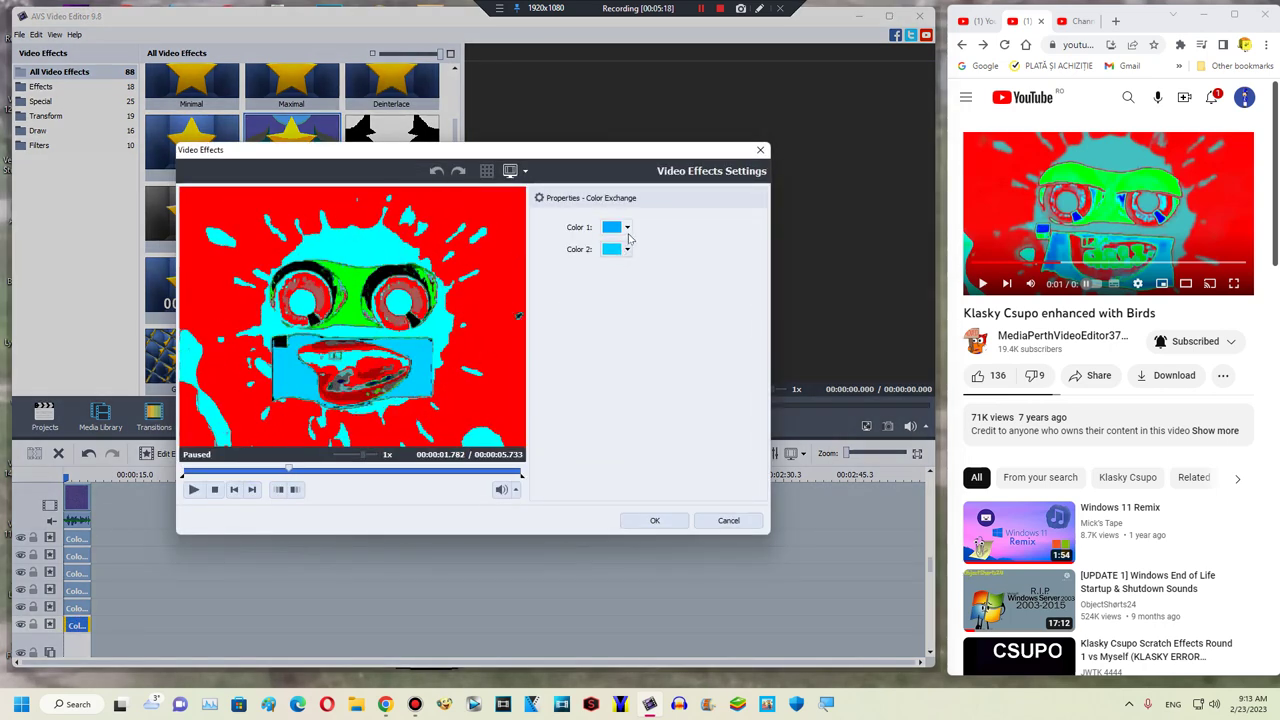
left_click(628, 227)
left_click(613, 251)
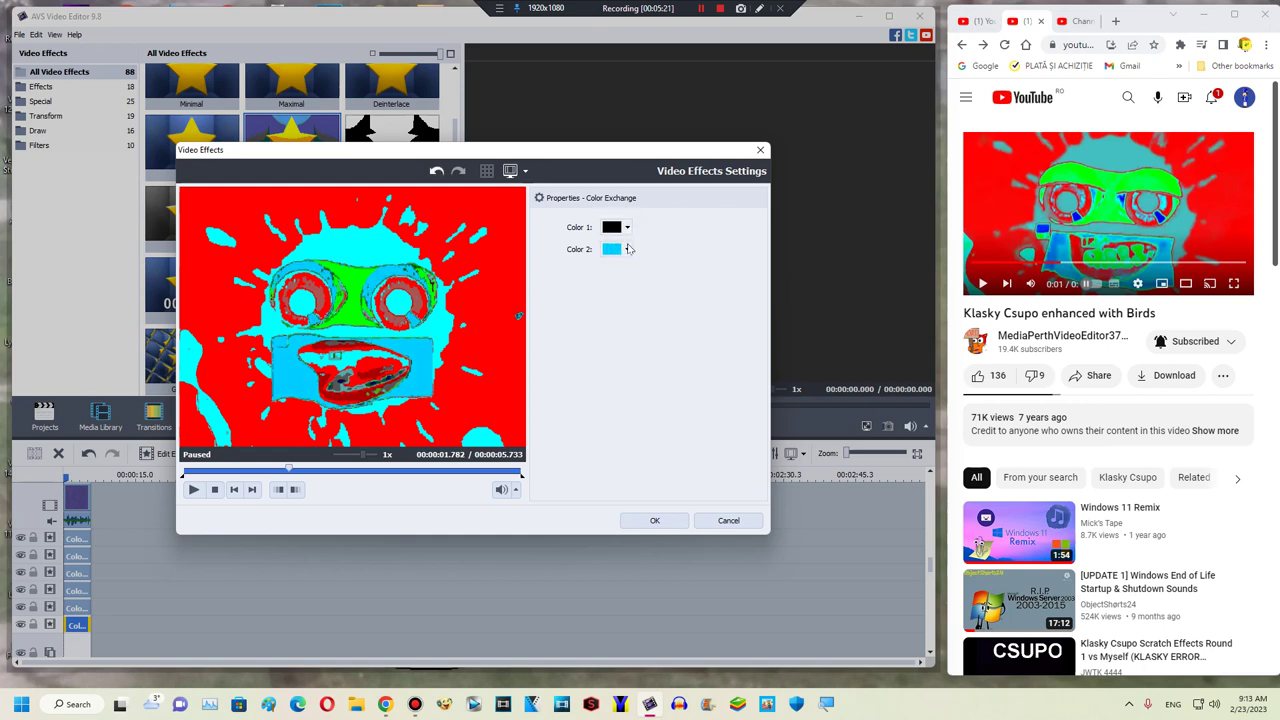
left_click(628, 249)
left_click(681, 281)
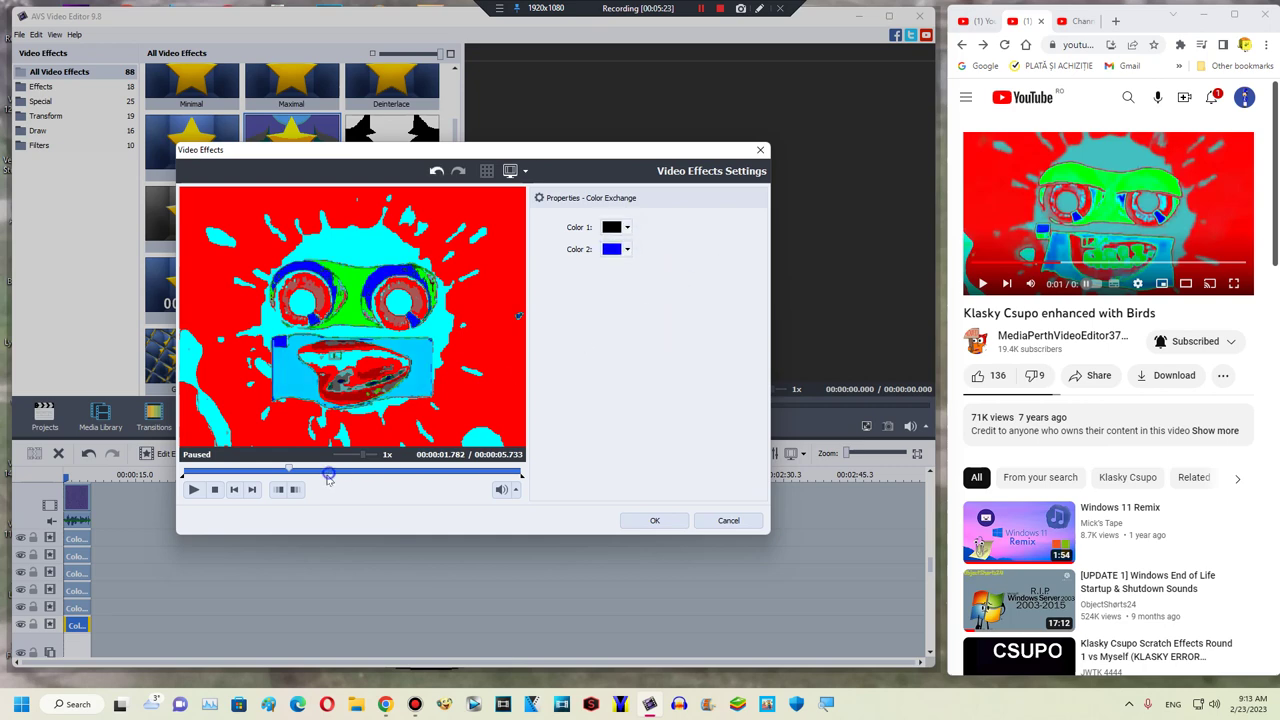
left_click_drag(328, 477, 306, 466)
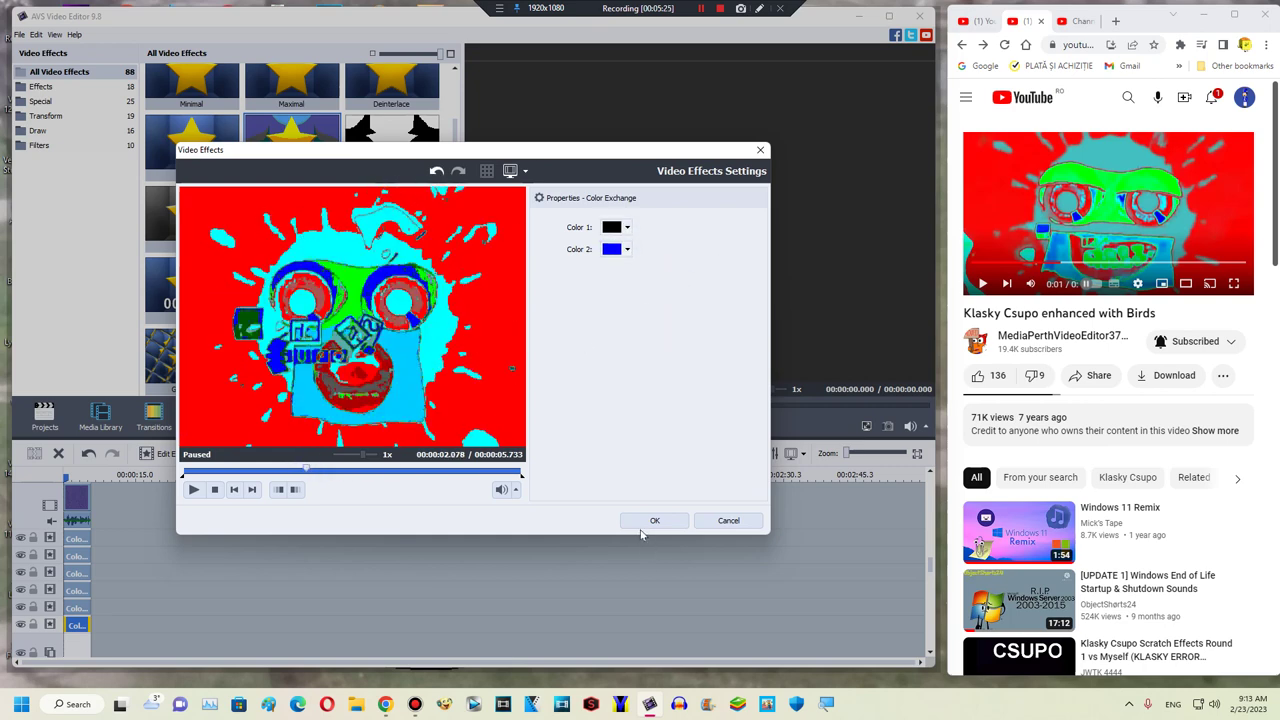
left_click(670, 521)
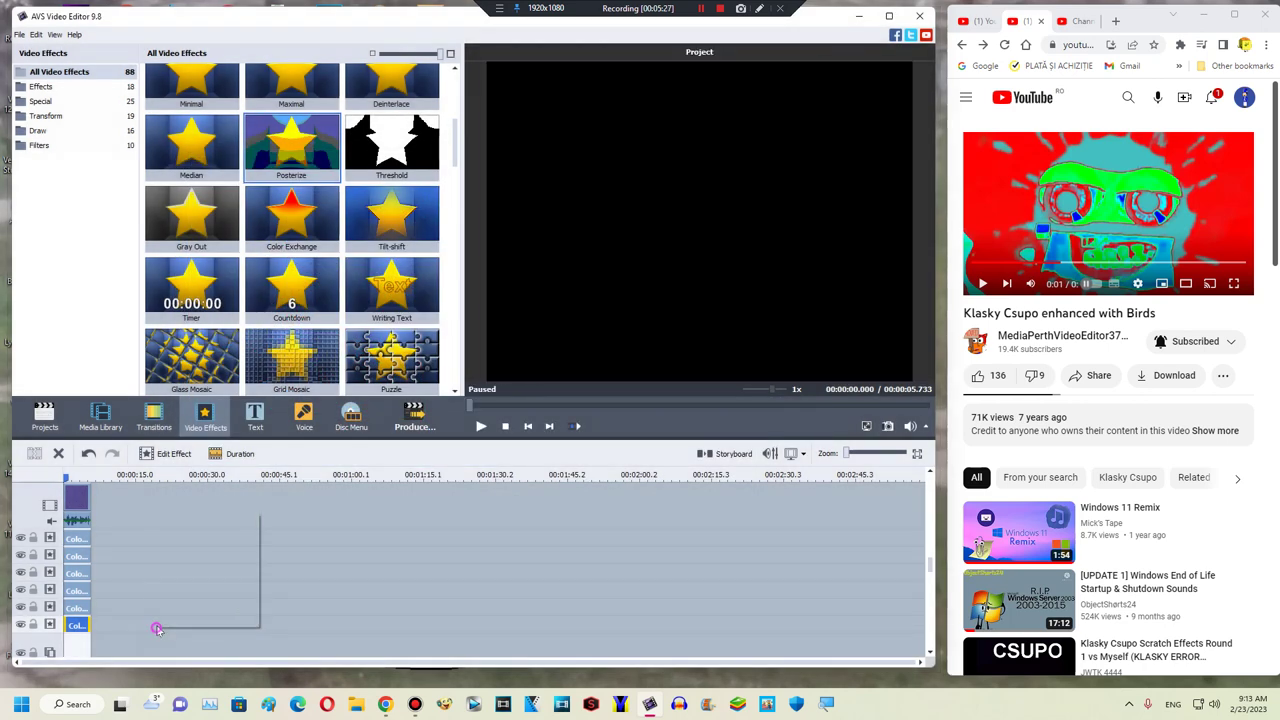
Step: Add a video effects line and place a copy of the black-to-blue Color Exchange effect on it
right_click(75, 638)
right_click(80, 626)
left_click(108, 617)
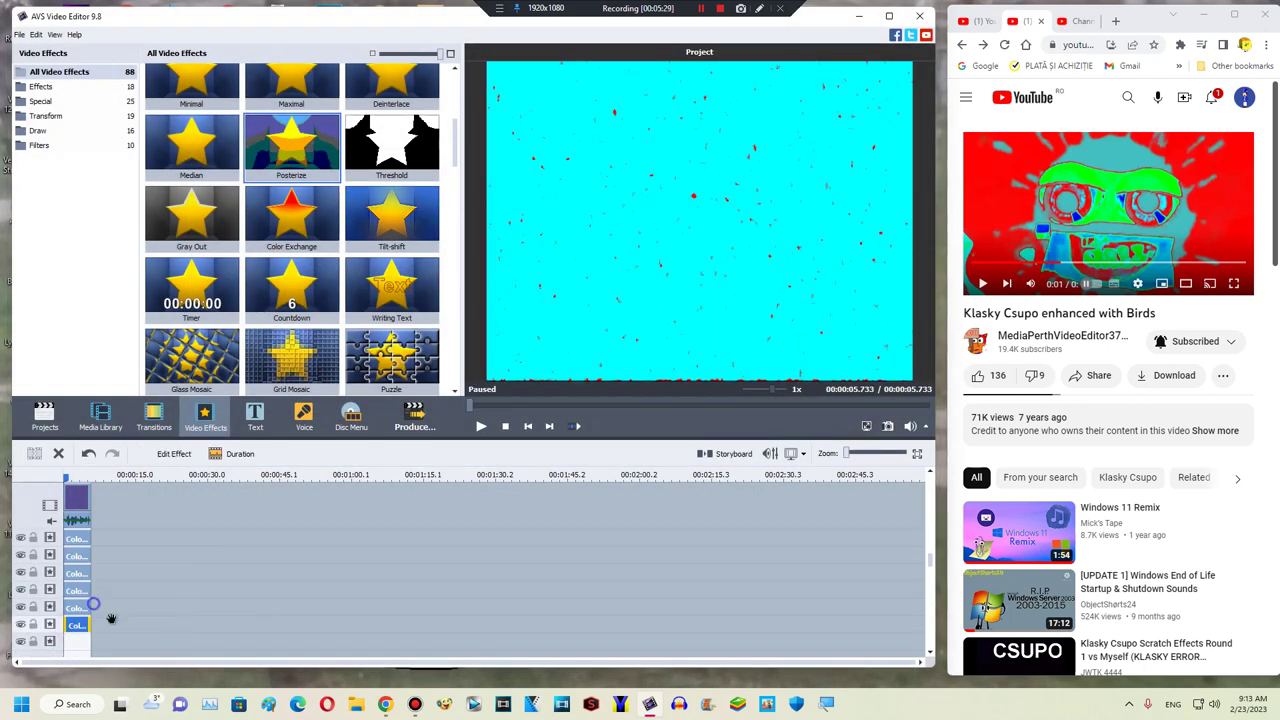
left_click_drag(103, 625, 77, 643)
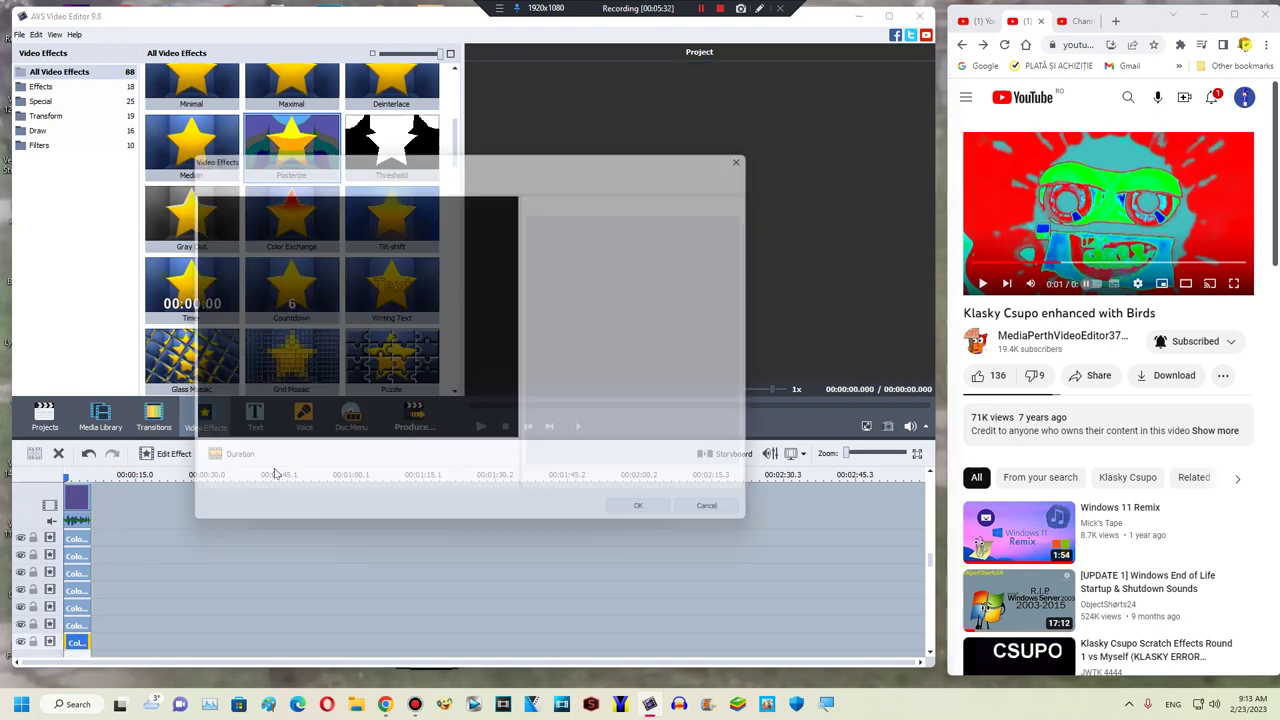
Step: Set the copied black-to-blue effect's Color 1 to the dark maroon sampled from the eyebrows and Color 2 to lime green, and apply
mouse_move(276, 470)
left_mouse_down()
mouse_move(302, 462)
mouse_move(292, 466)
left_mouse_up()
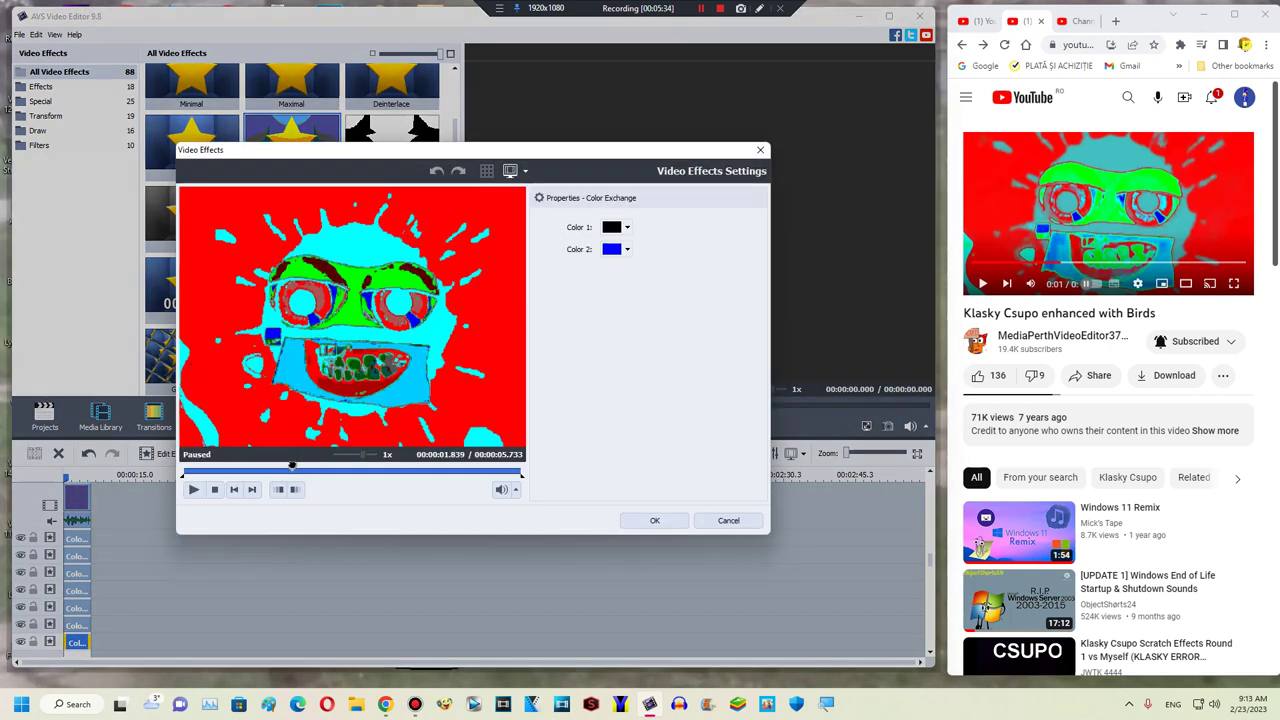
left_click(612, 228)
left_click(706, 296)
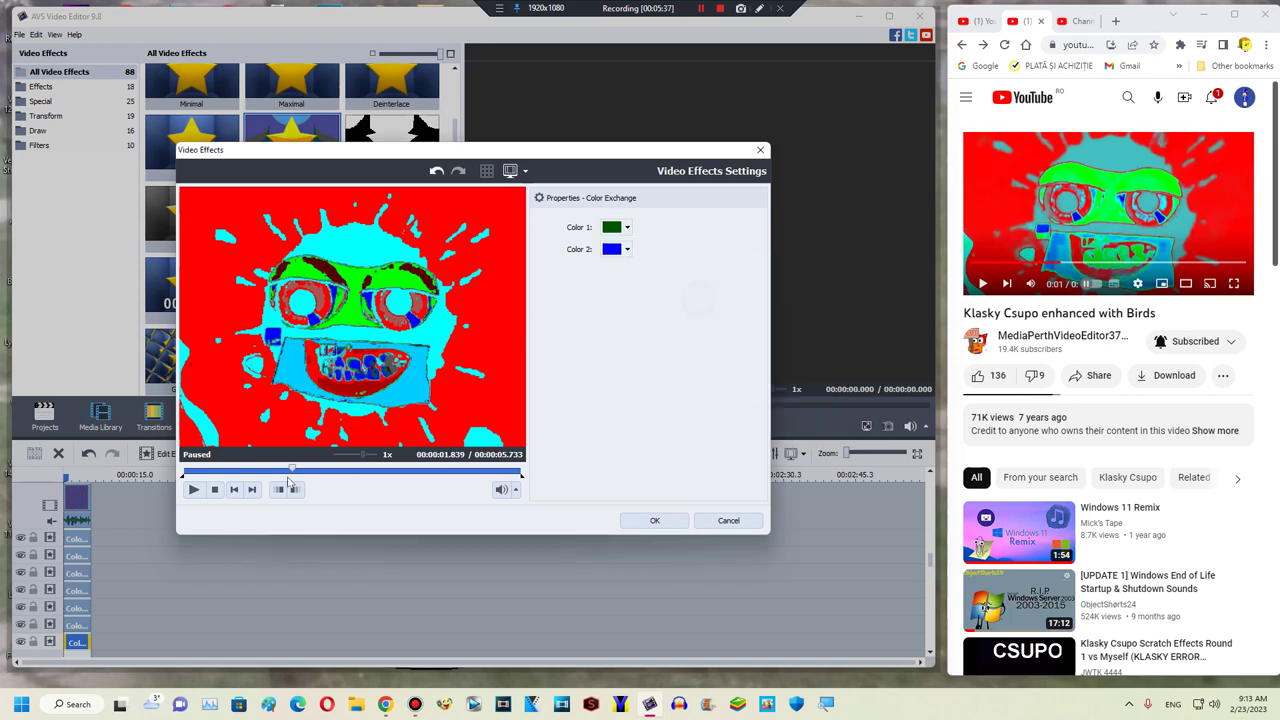
left_click_drag(290, 468, 300, 468)
left_click(624, 228)
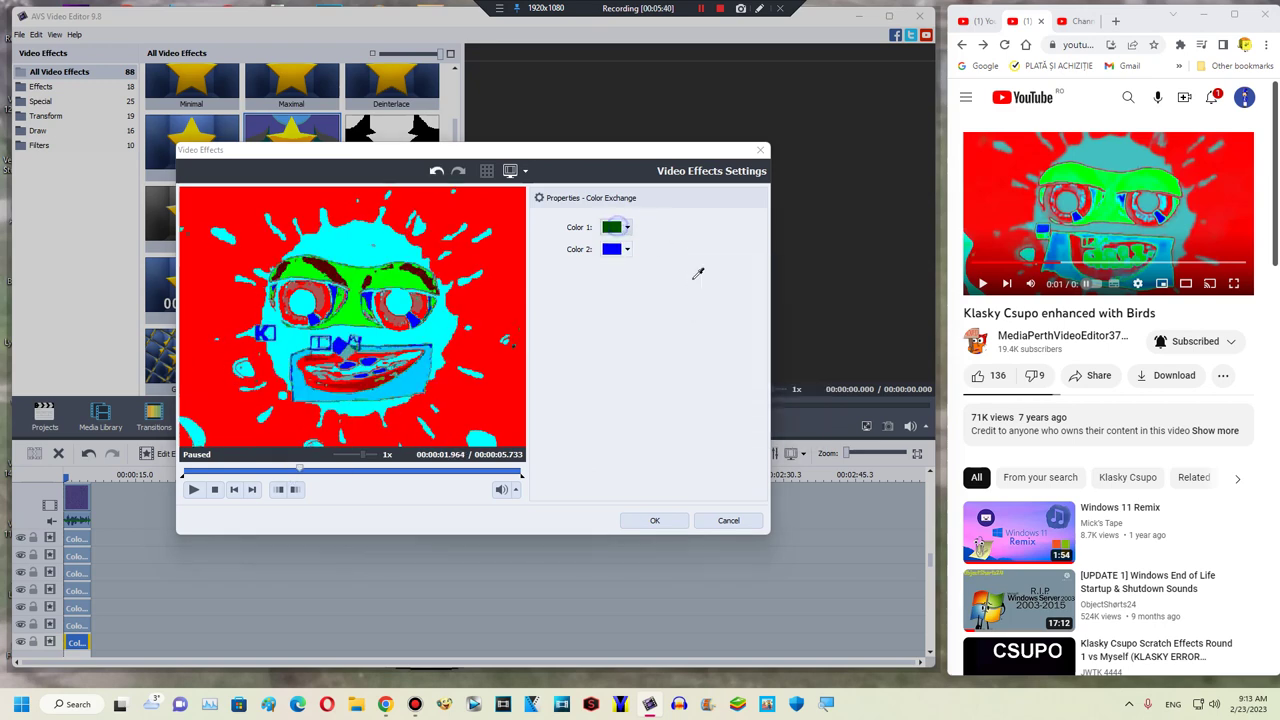
left_click(694, 300)
left_click(625, 250)
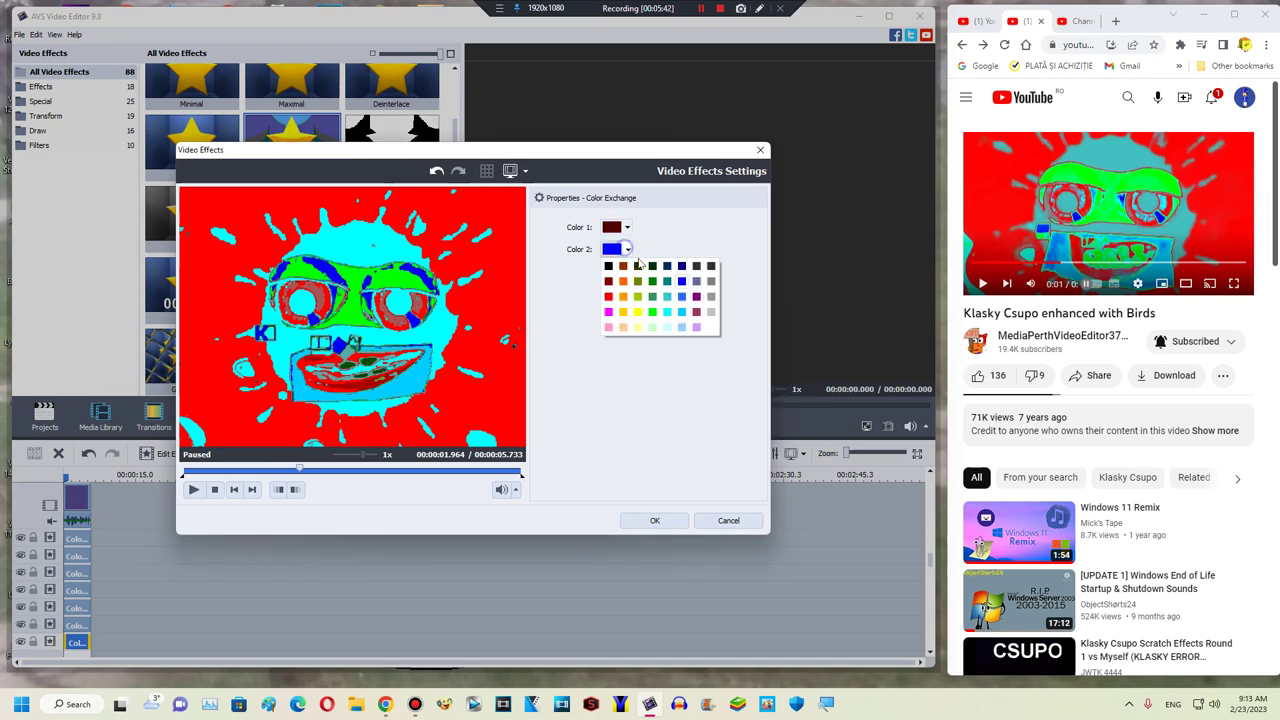
left_click(665, 312)
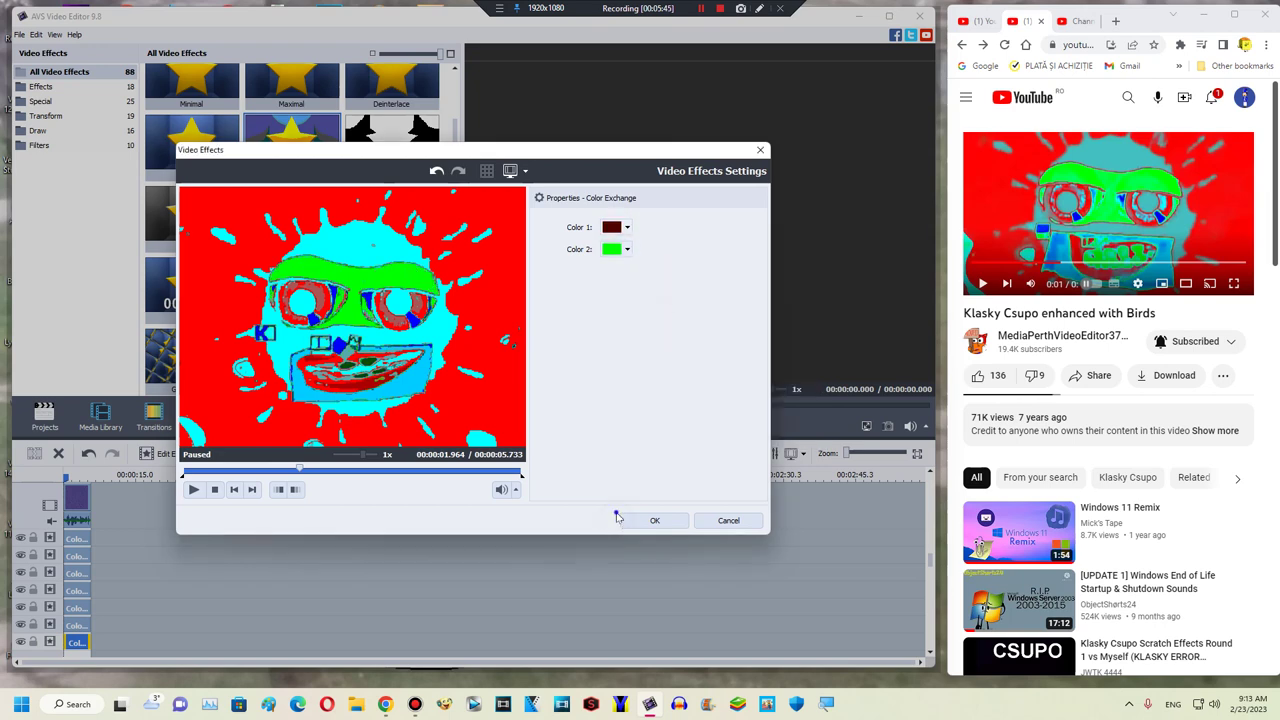
left_click(630, 519)
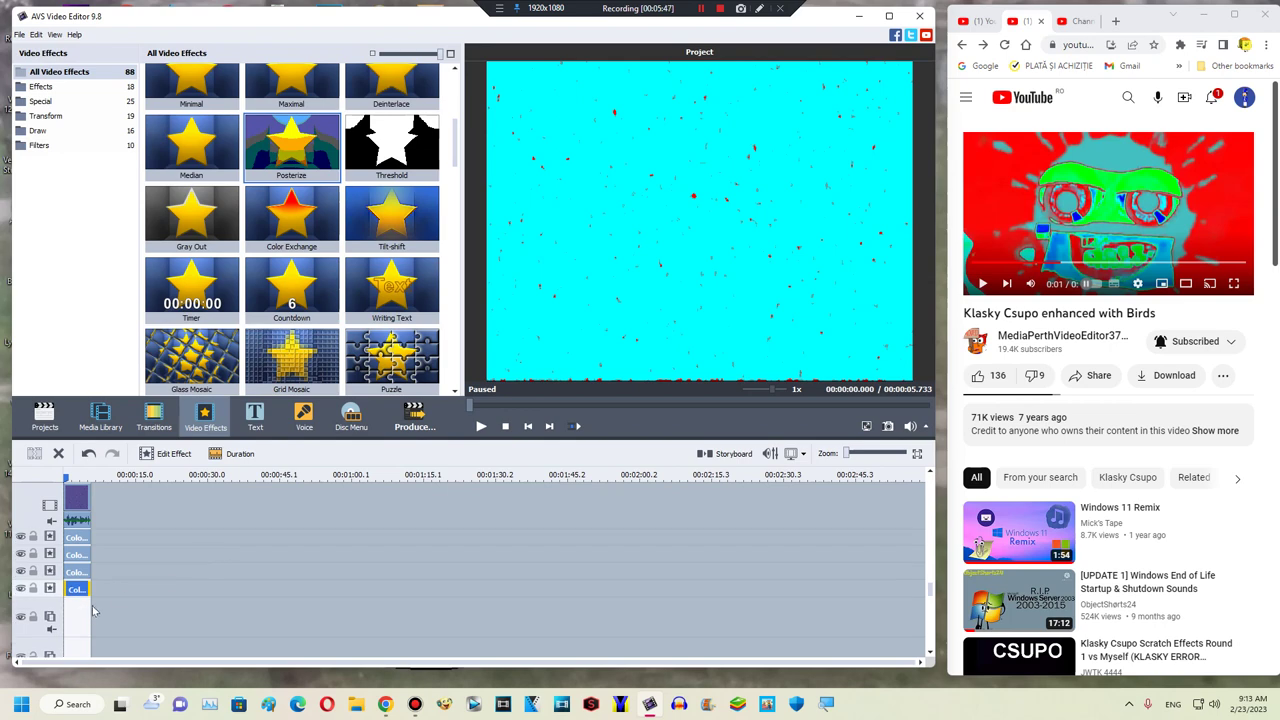
Step: Add several video effects lines below the Color Exchange stack on the timeline
right_click(116, 577)
right_click(101, 633)
left_click(116, 615)
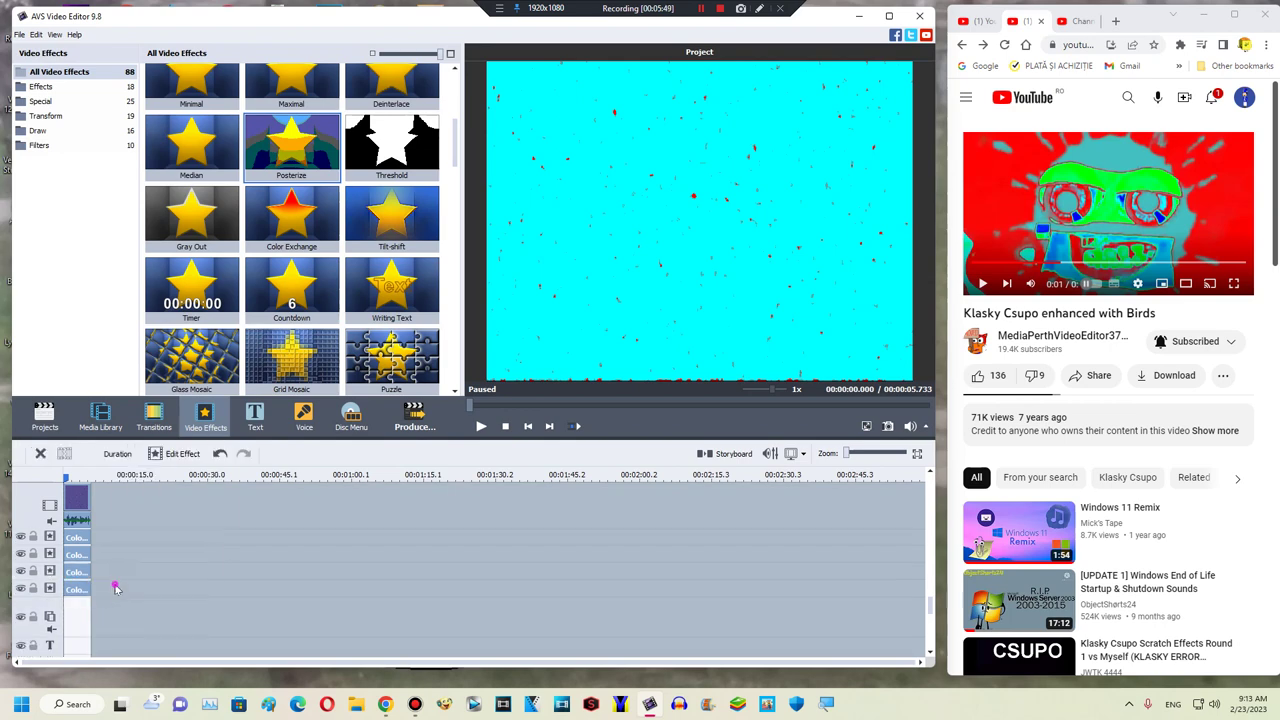
right_click(115, 586)
left_click(142, 561)
right_click(142, 565)
left_click(165, 657)
right_click(119, 578)
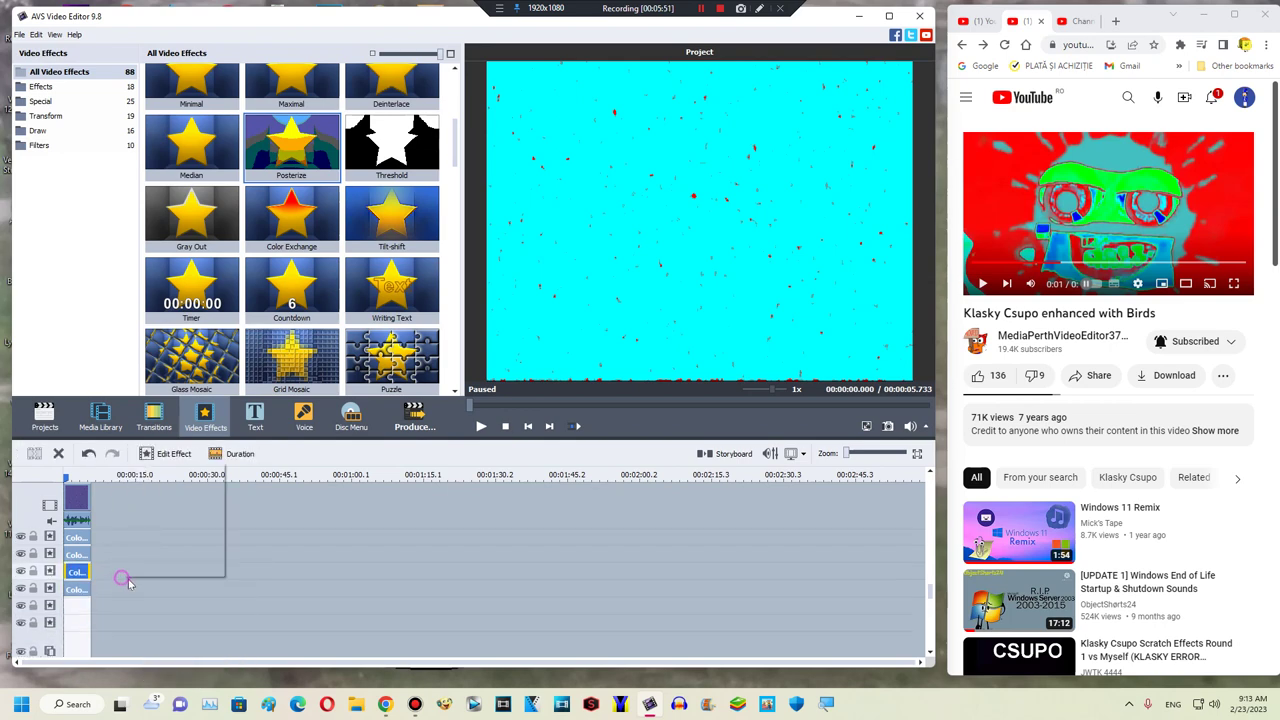
left_click(140, 554)
right_click(139, 561)
left_click(154, 648)
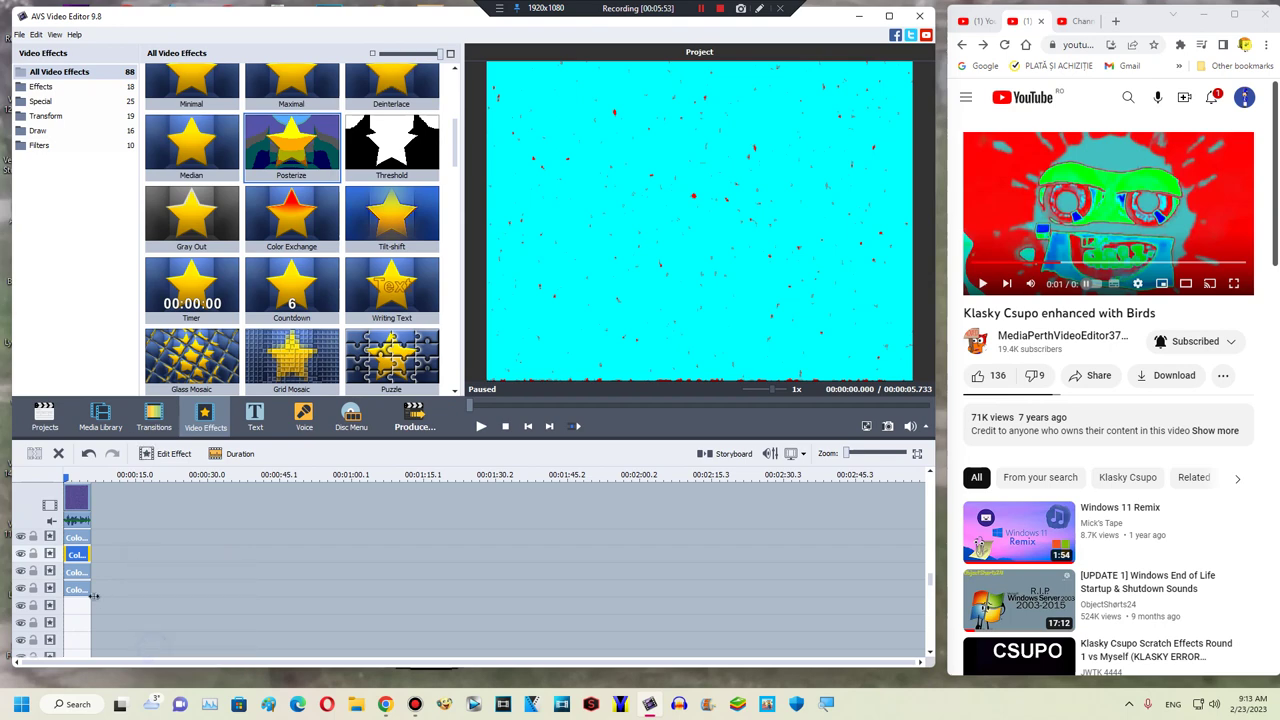
Step: Place a copy of the maroon-to-green Color Exchange effect on the next empty effects line and open its settings
right_click(90, 594)
left_click(119, 570)
left_click_drag(106, 589, 72, 608)
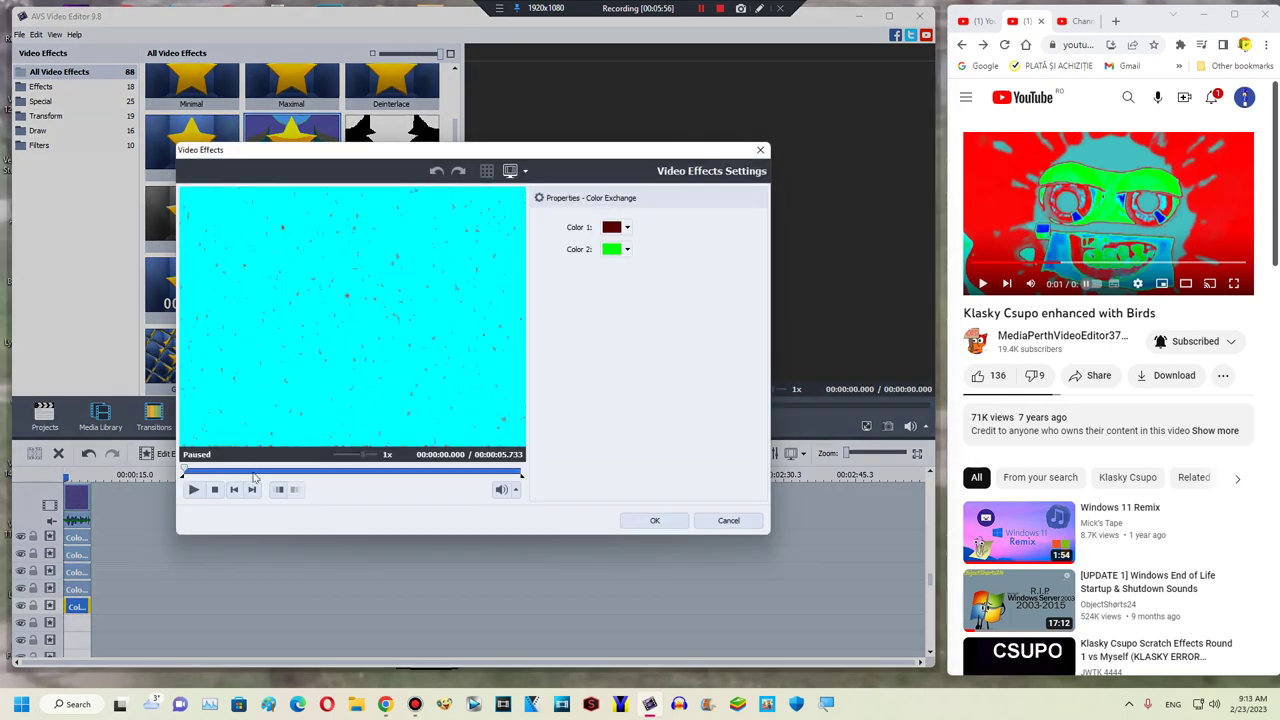
Step: Set the copied maroon-to-green effect's Color 1 to the teal sampled next to the blue block beside the mouth, and apply
left_click(264, 467)
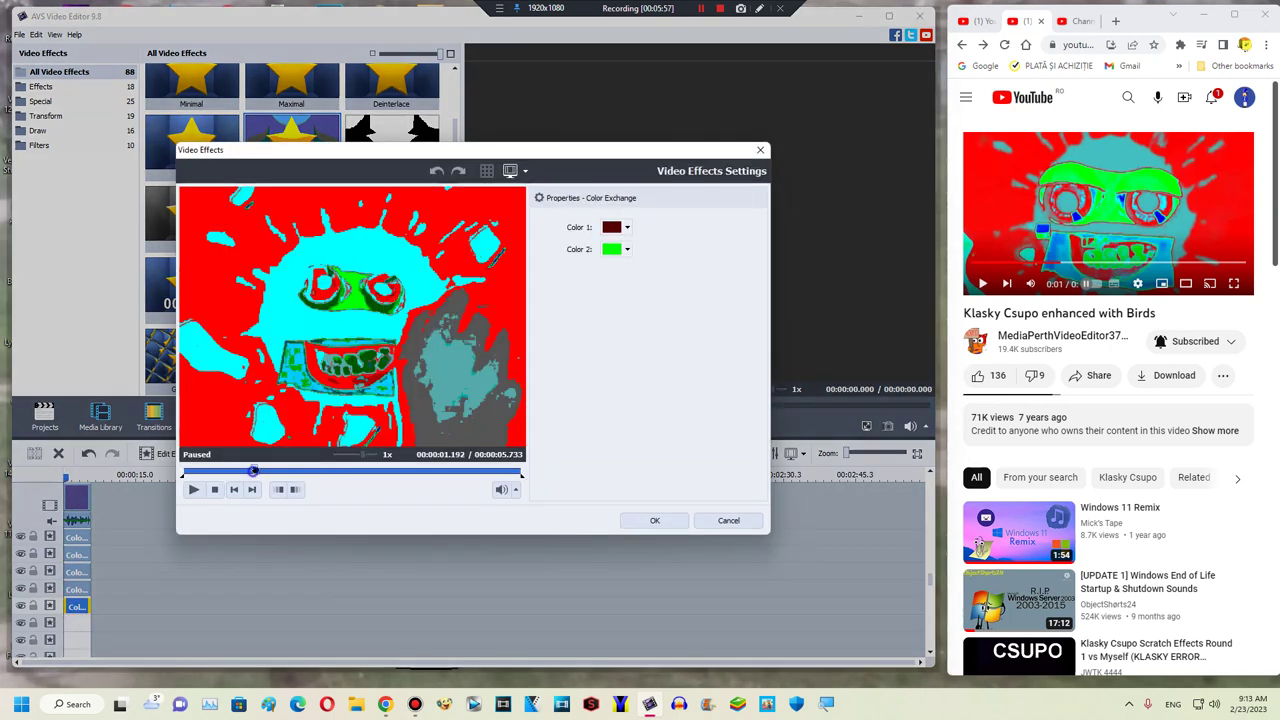
left_click_drag(264, 466, 296, 451)
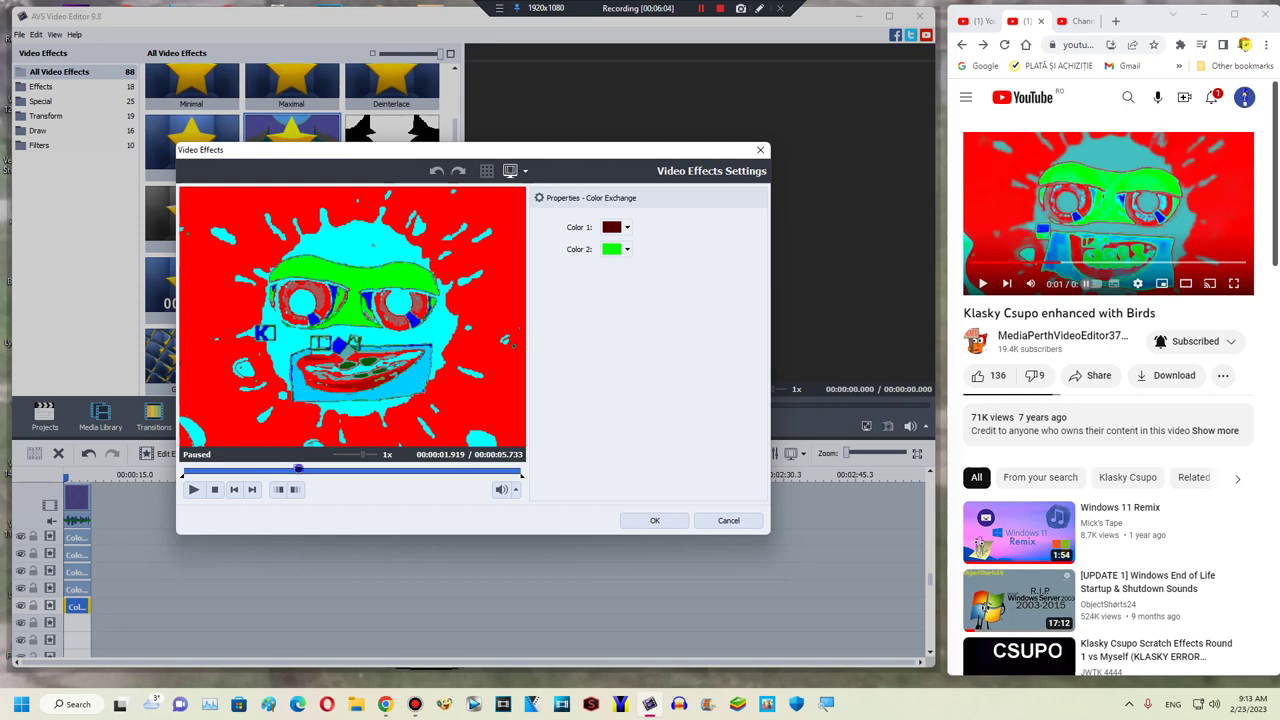
left_click_drag(298, 469, 294, 469)
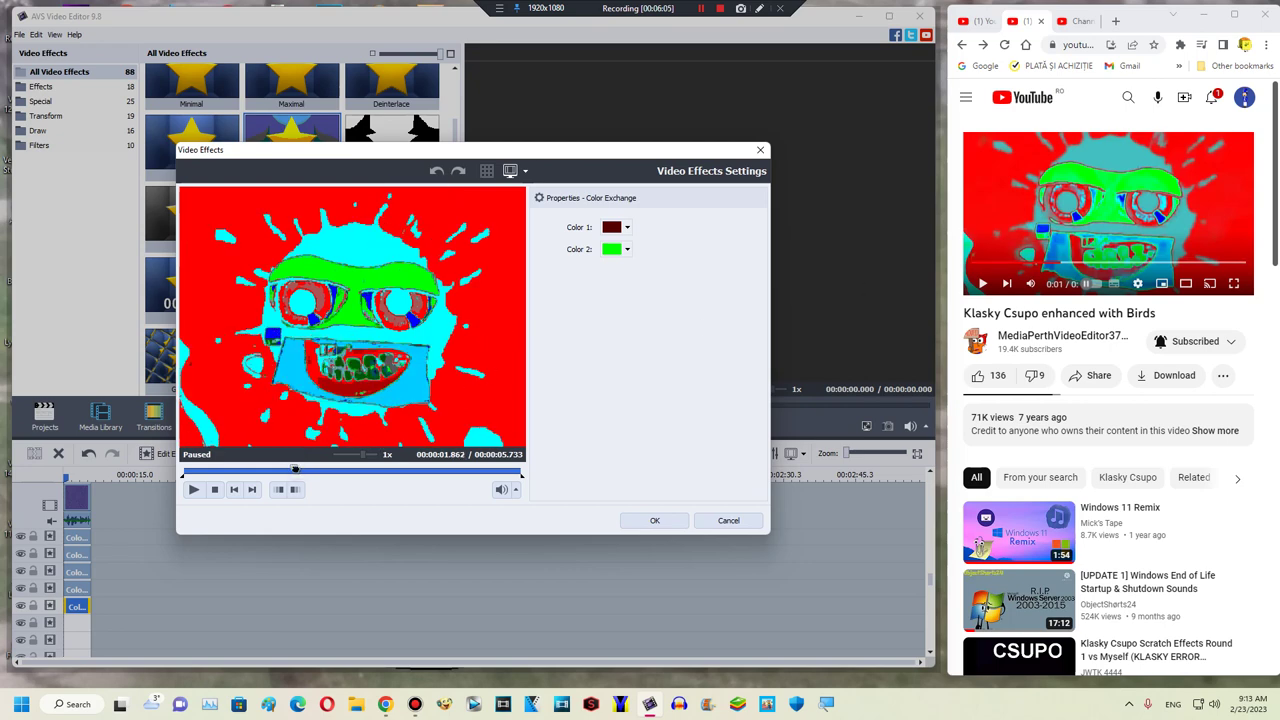
left_click(611, 229)
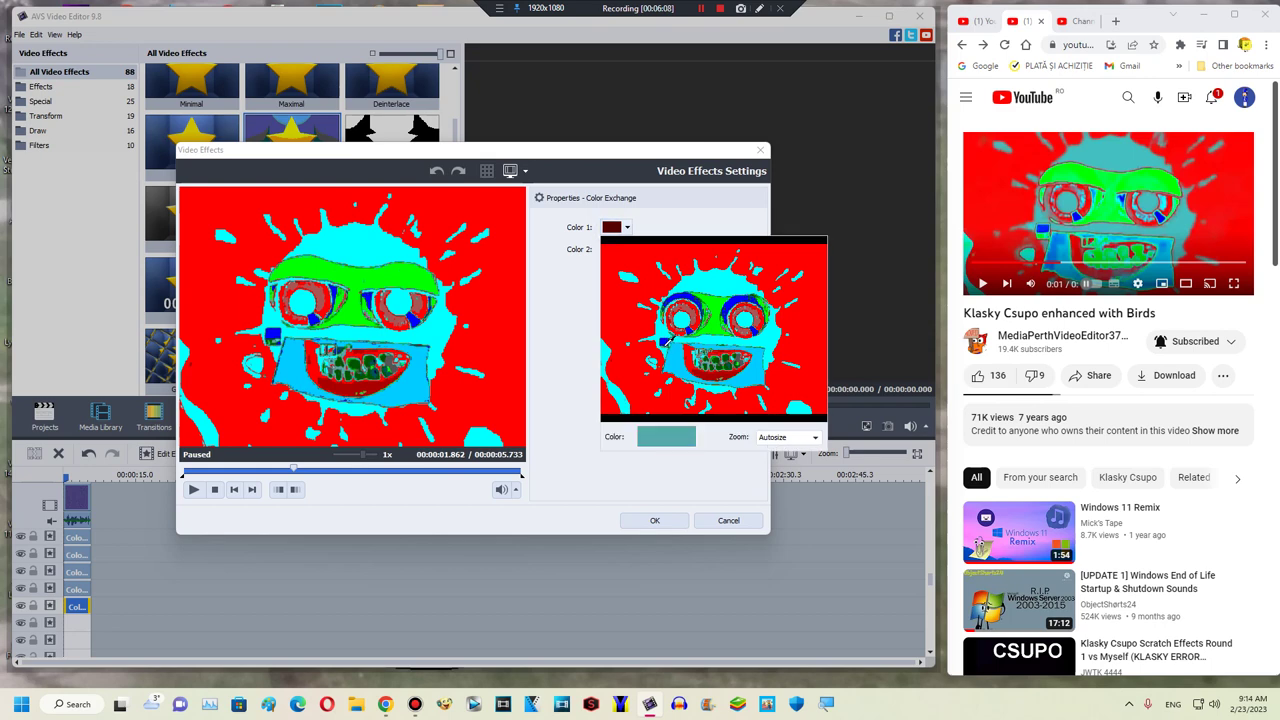
left_click(666, 340)
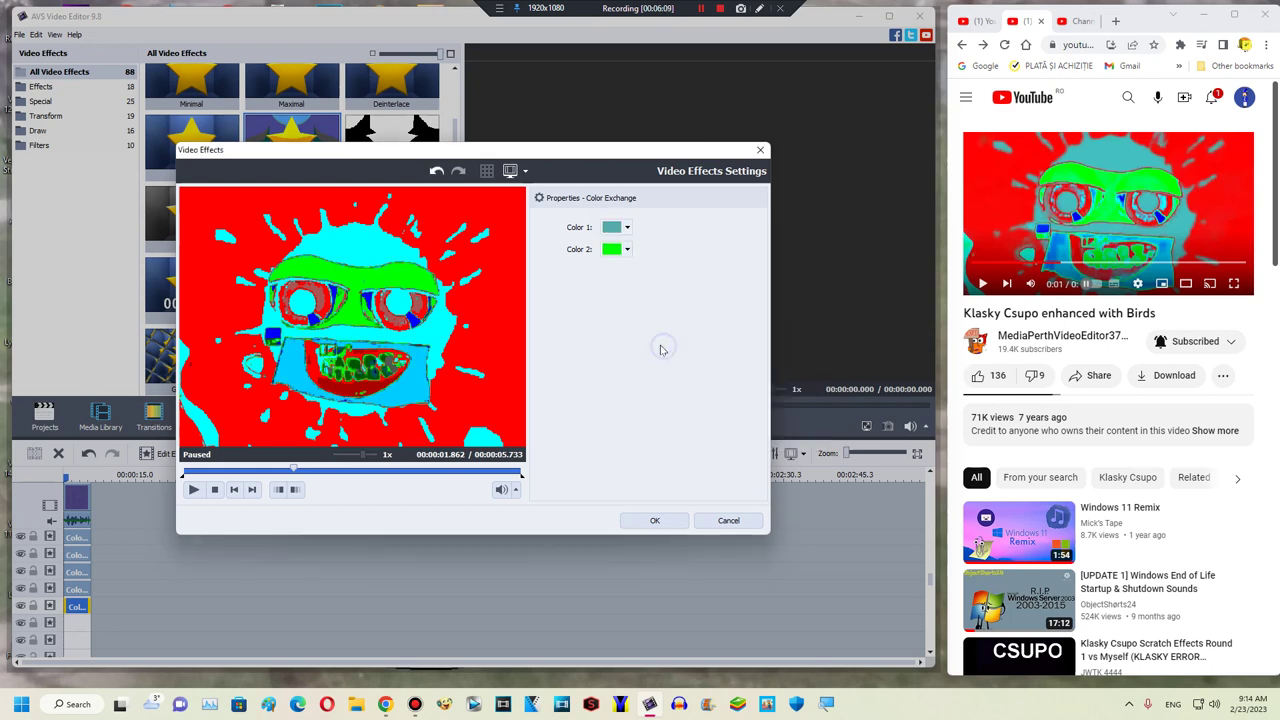
left_click(641, 520)
Step: Place a copy of the teal-to-green Color Exchange effect on the next empty effects line
right_click(79, 606)
left_click(97, 582)
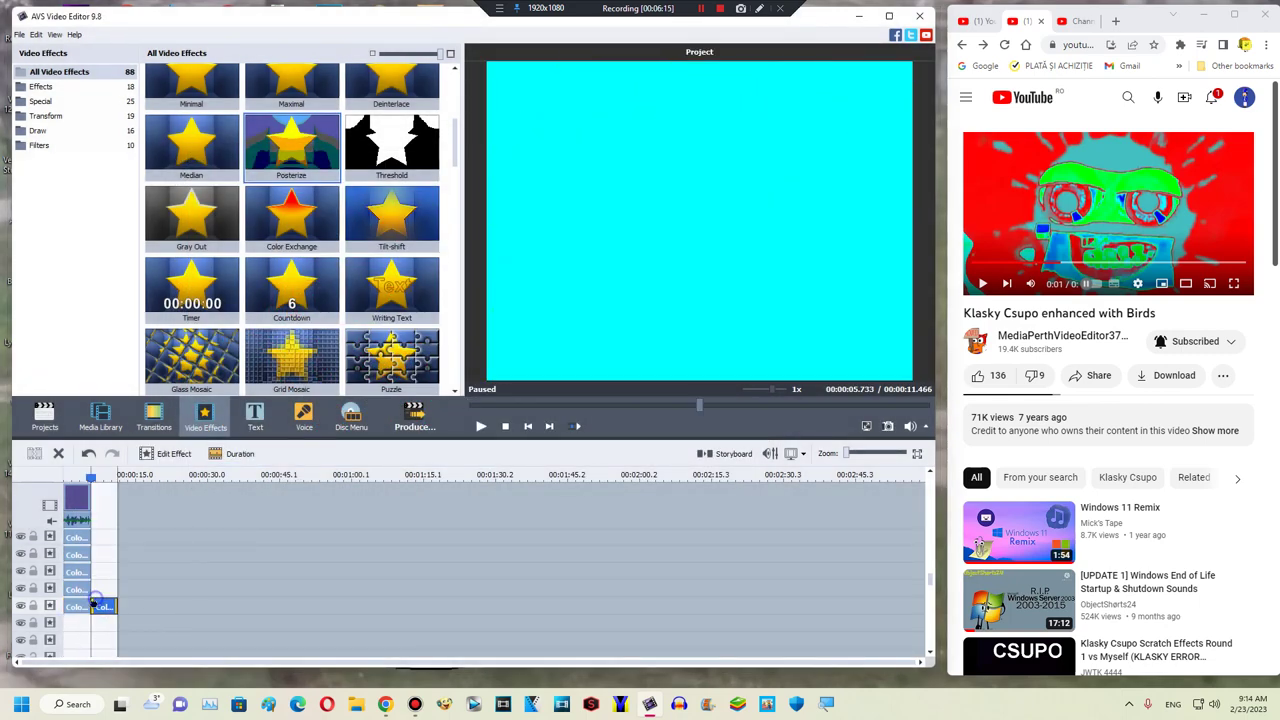
left_click_drag(98, 605, 77, 624)
Step: Set the copied teal-to-green effect's Color 1 to a dark green sampled from the clip's preview frame, and apply the settings
double_click(77, 624)
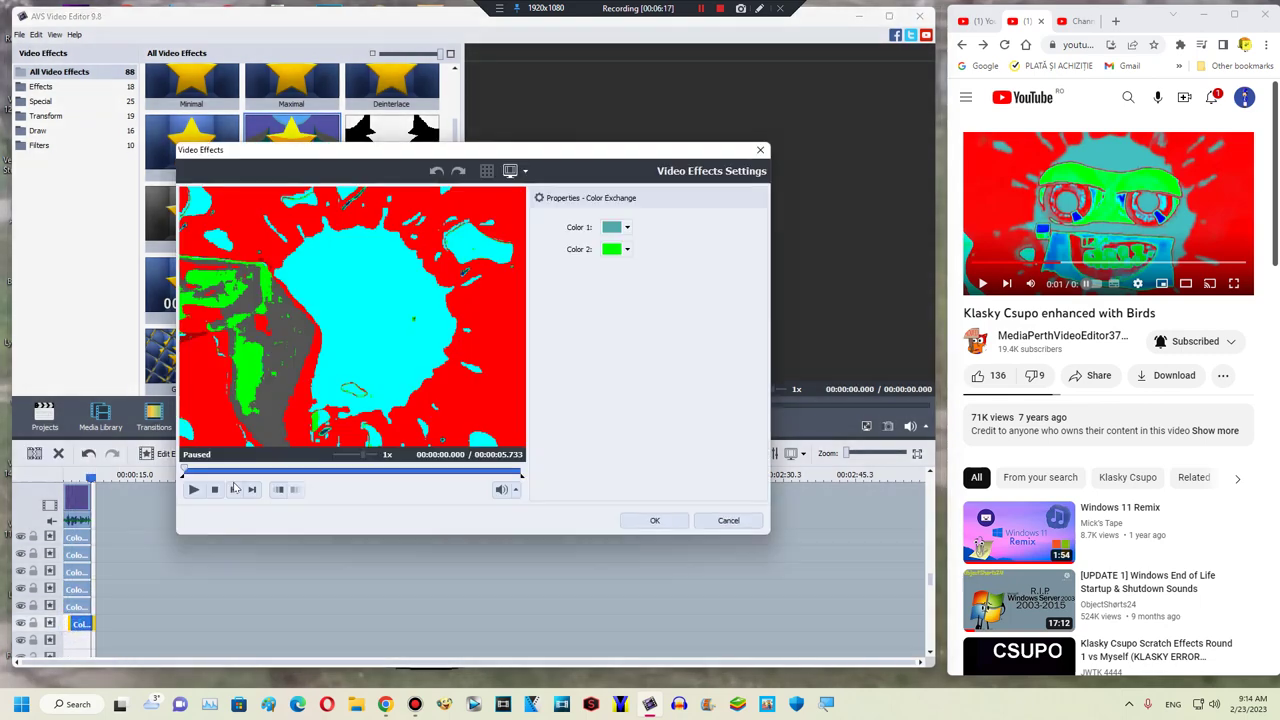
left_click(240, 469)
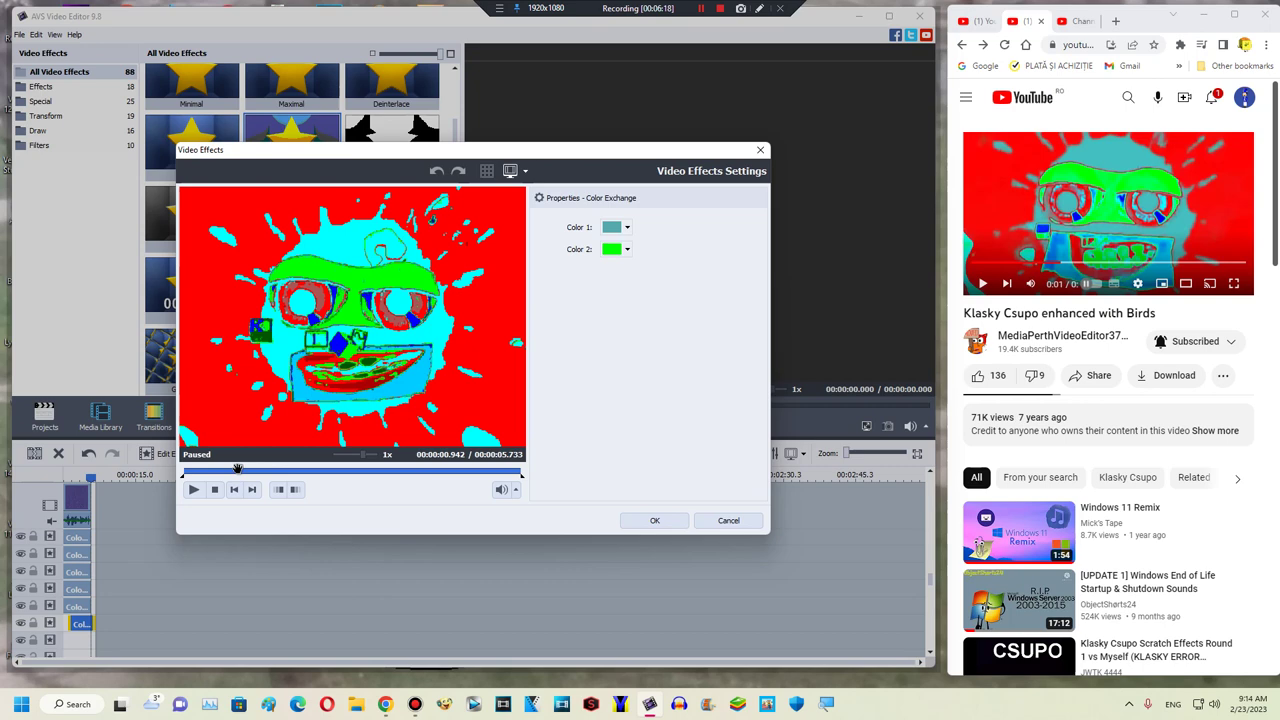
left_click_drag(238, 469, 232, 468)
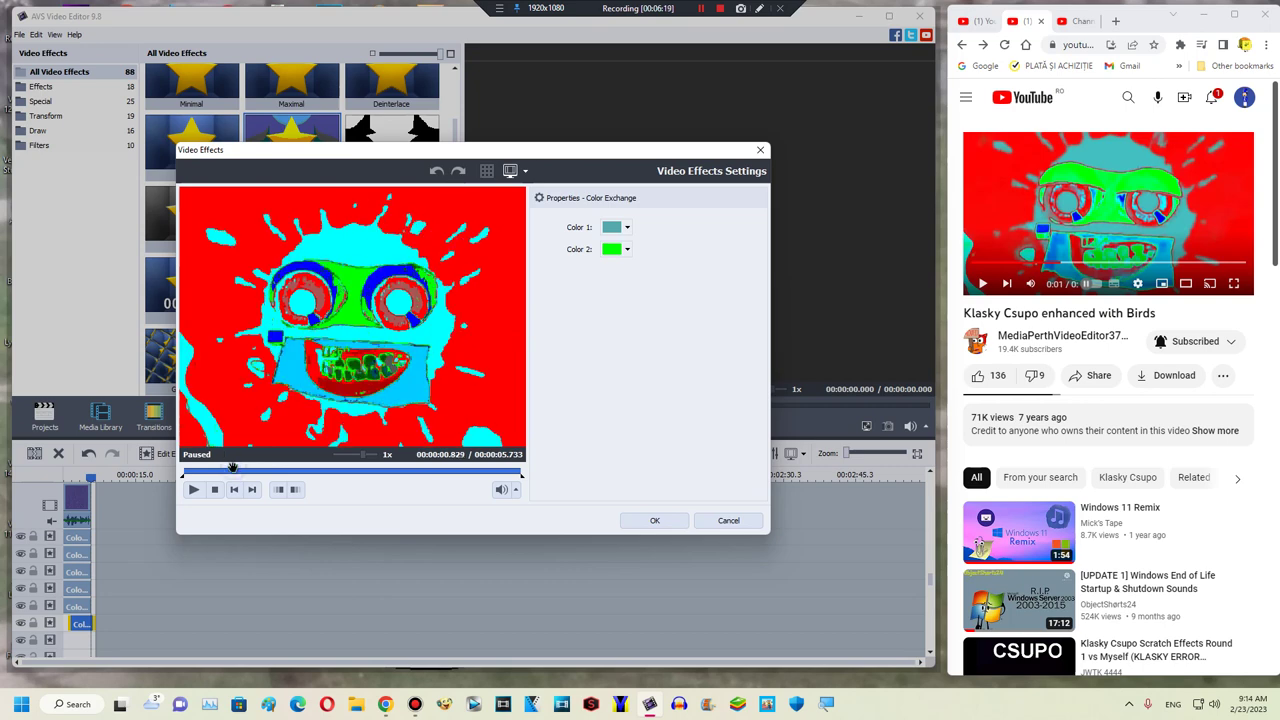
left_click(607, 232)
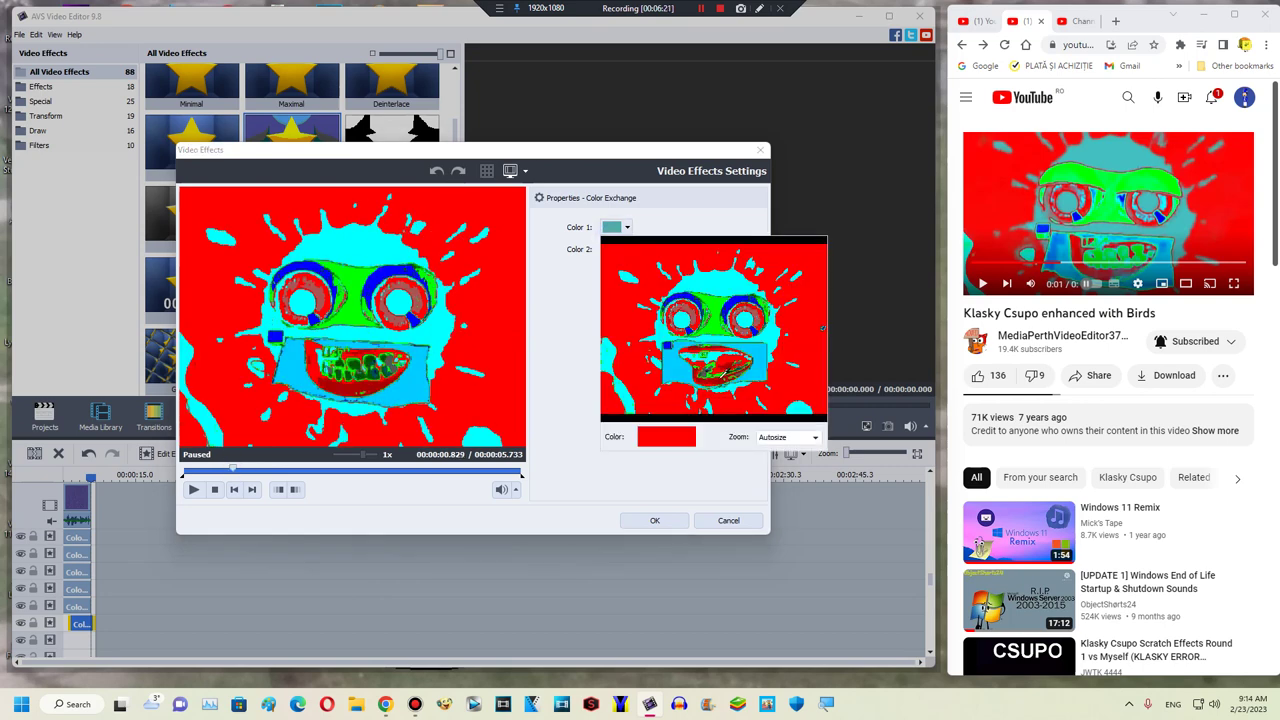
left_click(703, 375)
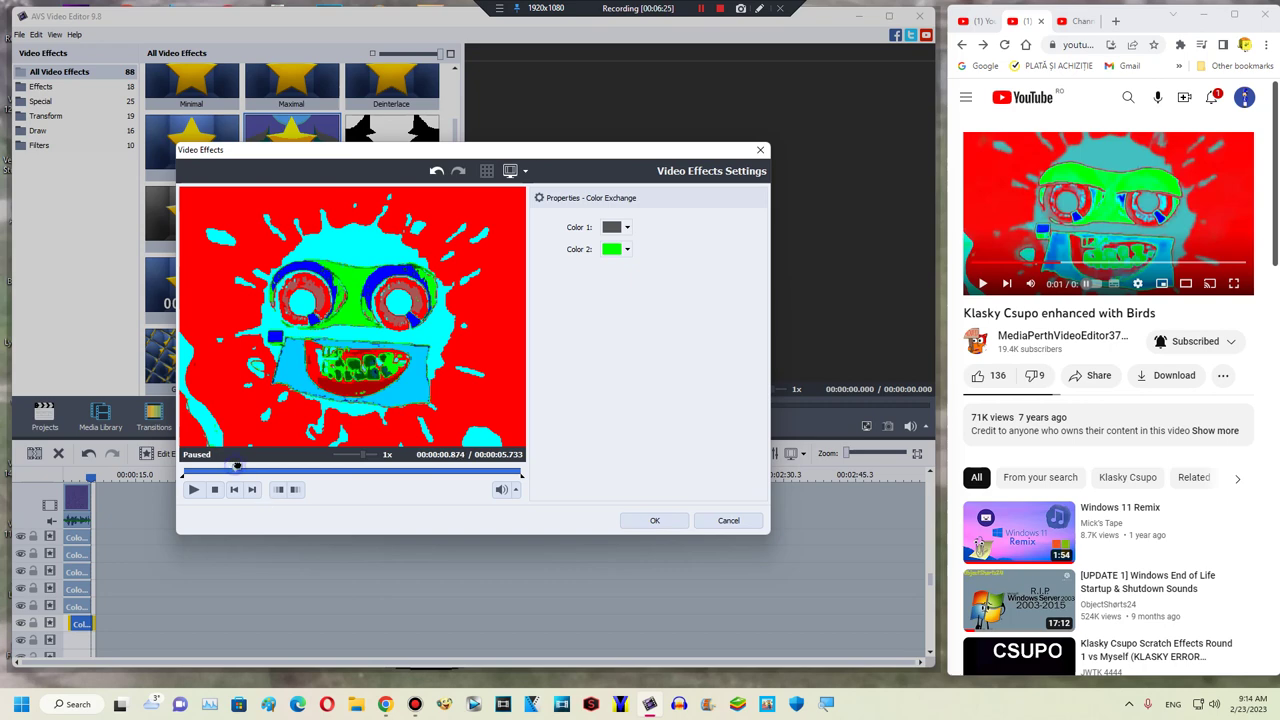
left_click(622, 230)
left_click(620, 261)
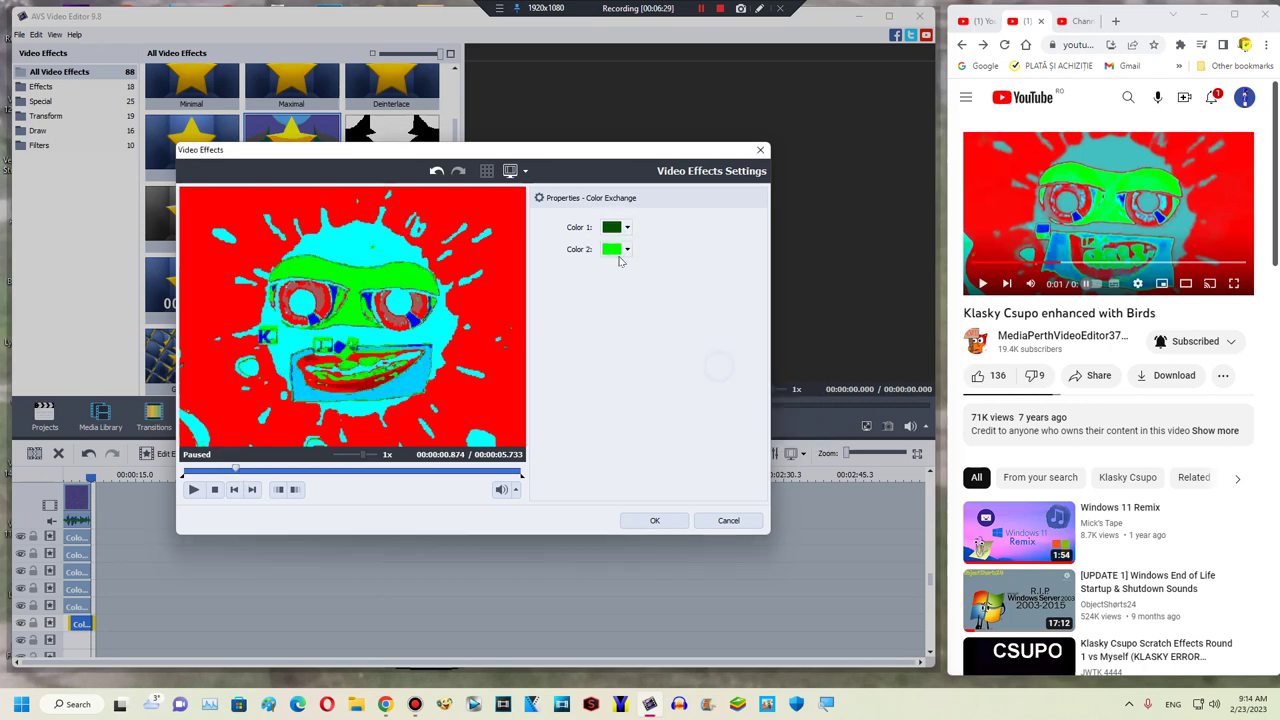
left_click(683, 527)
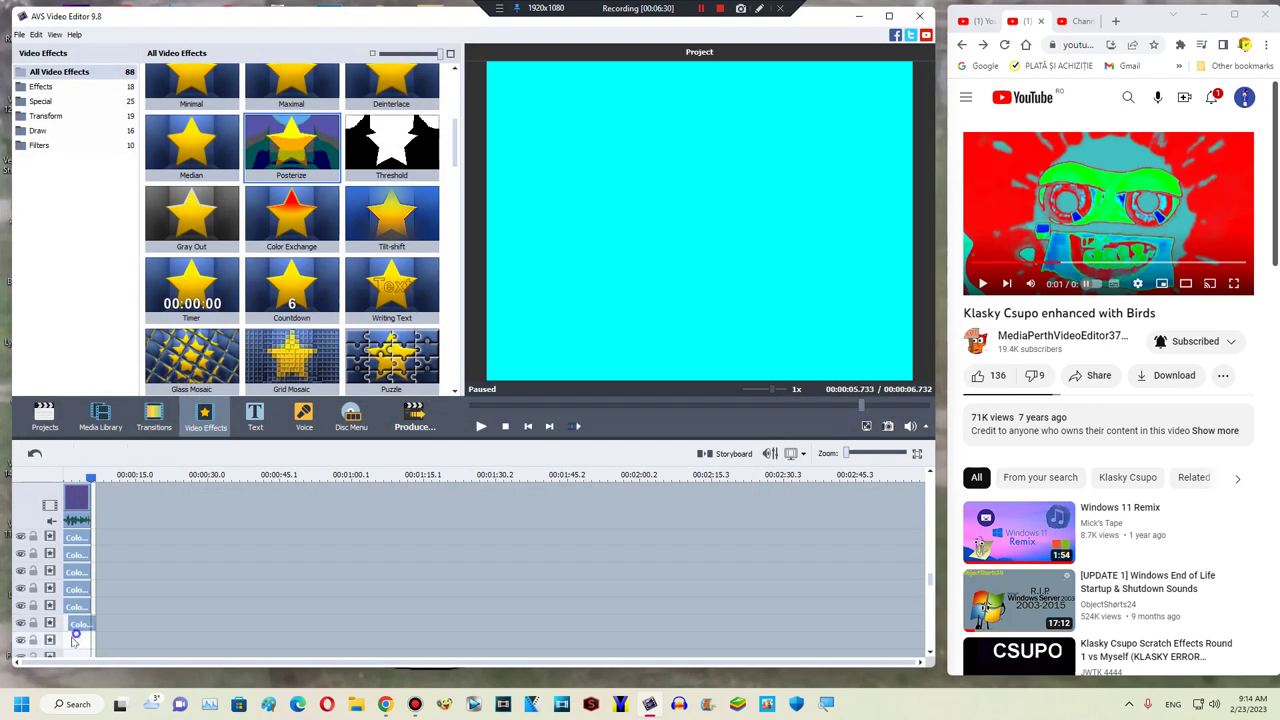
Step: Place a copy of the dark-green-to-green Color Exchange effect on the next empty effects line
right_click(73, 625)
left_click(110, 590)
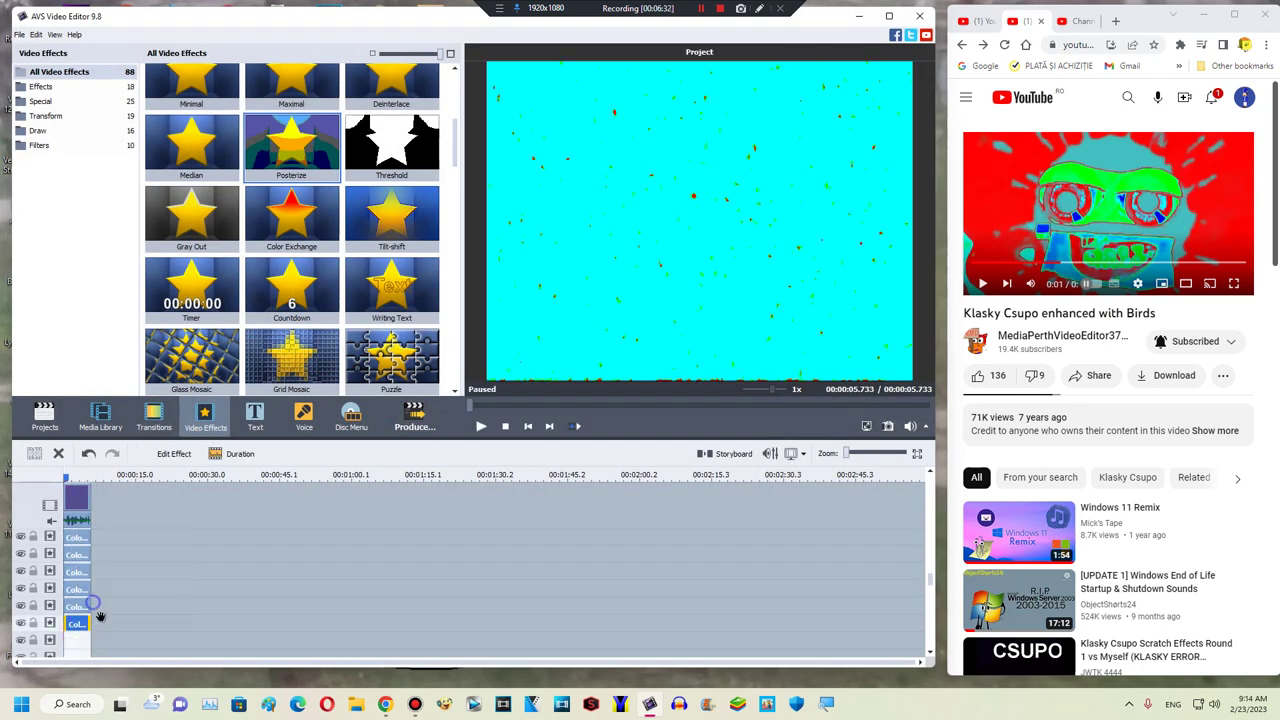
left_click_drag(70, 642, 72, 641)
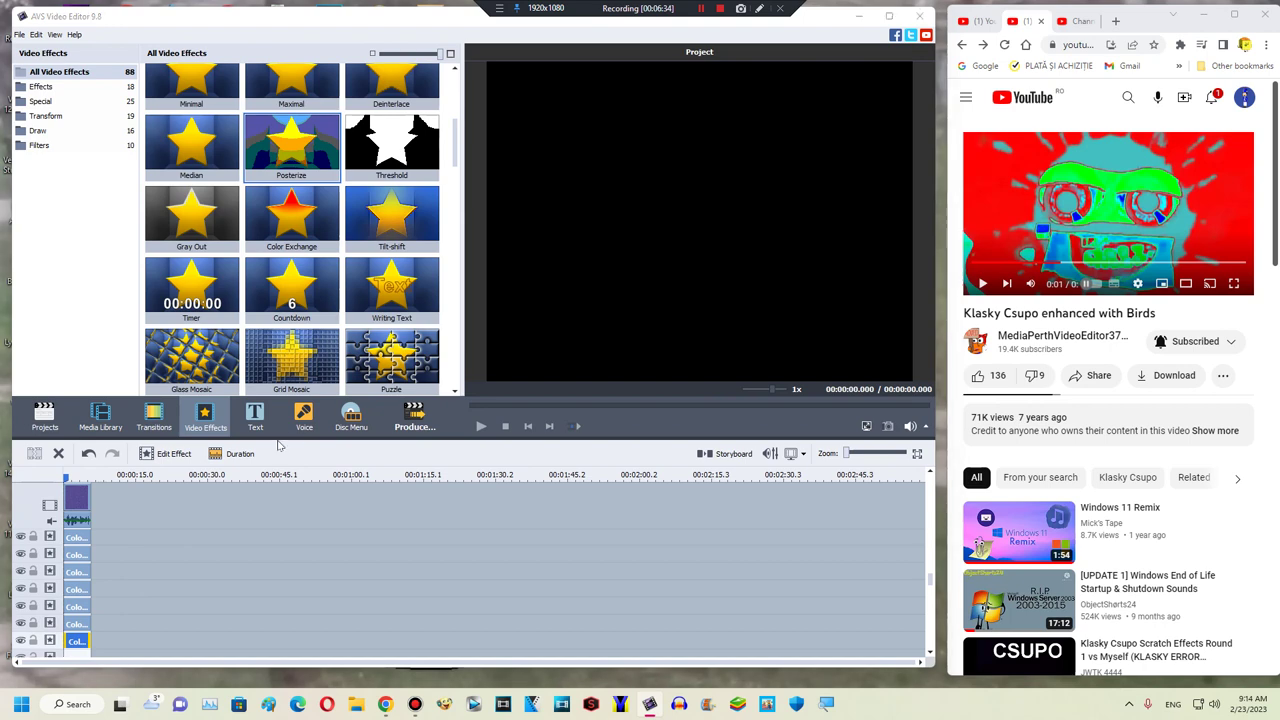
Step: Set the copied dark-green-to-green effect's Color 1 to the brownish red sampled from the ring around the eye
double_click(72, 641)
left_click(266, 468)
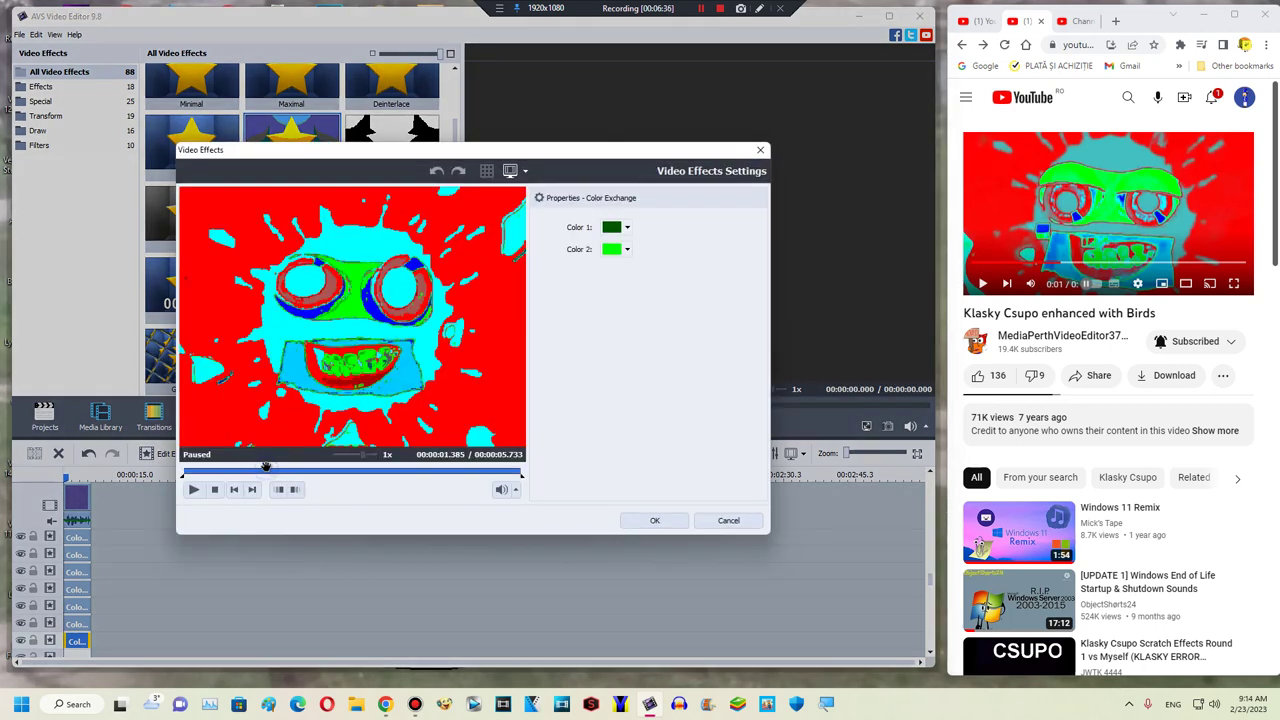
left_click(321, 471)
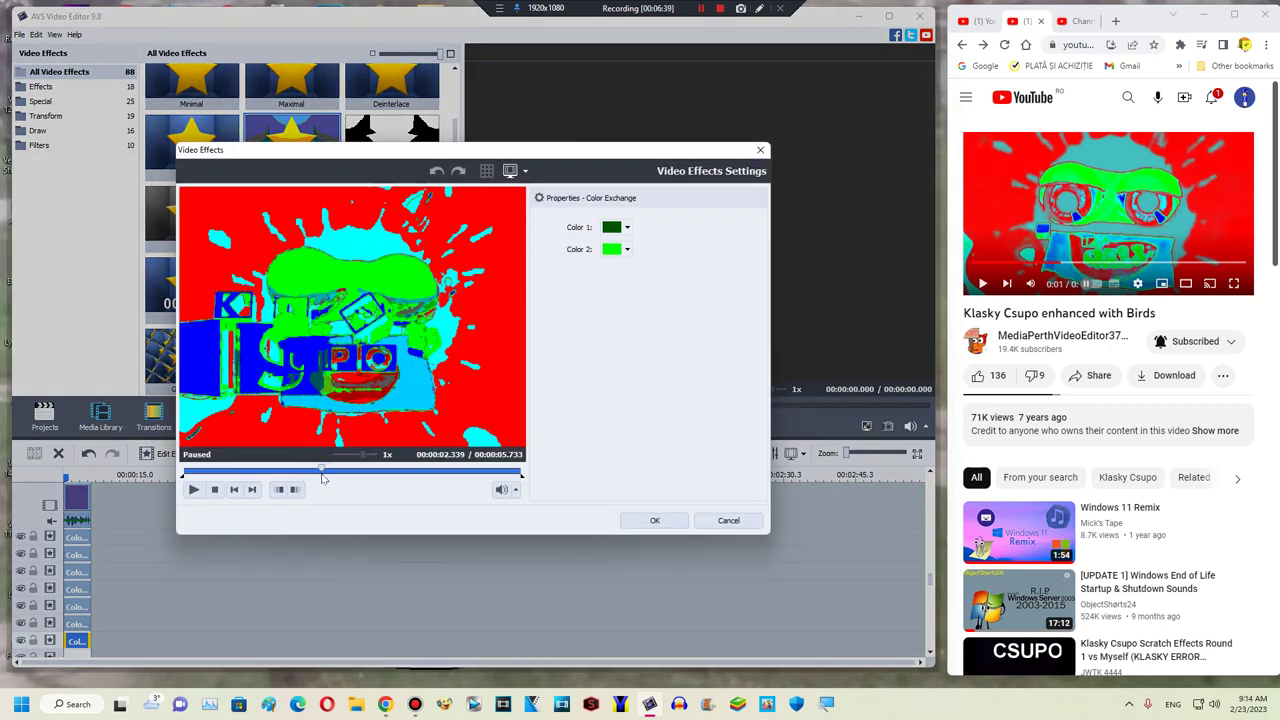
left_click_drag(321, 477, 292, 467)
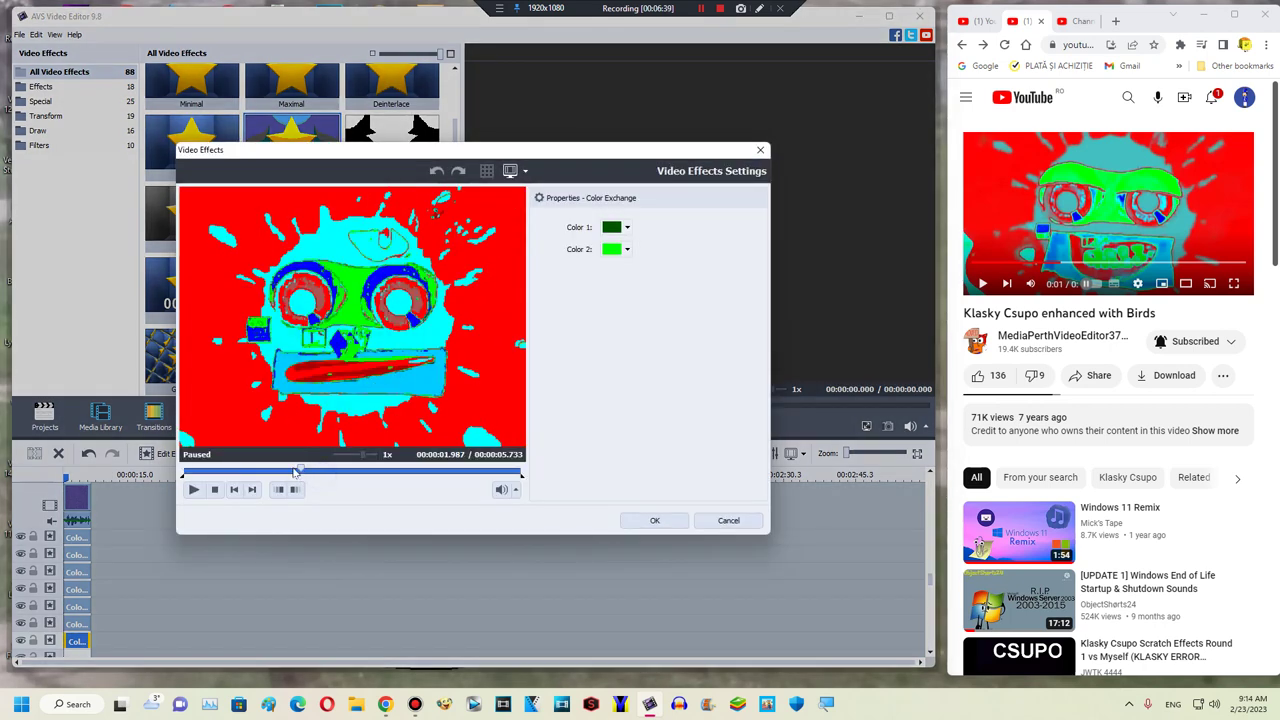
left_click(627, 228)
left_click(626, 227)
left_click(614, 228)
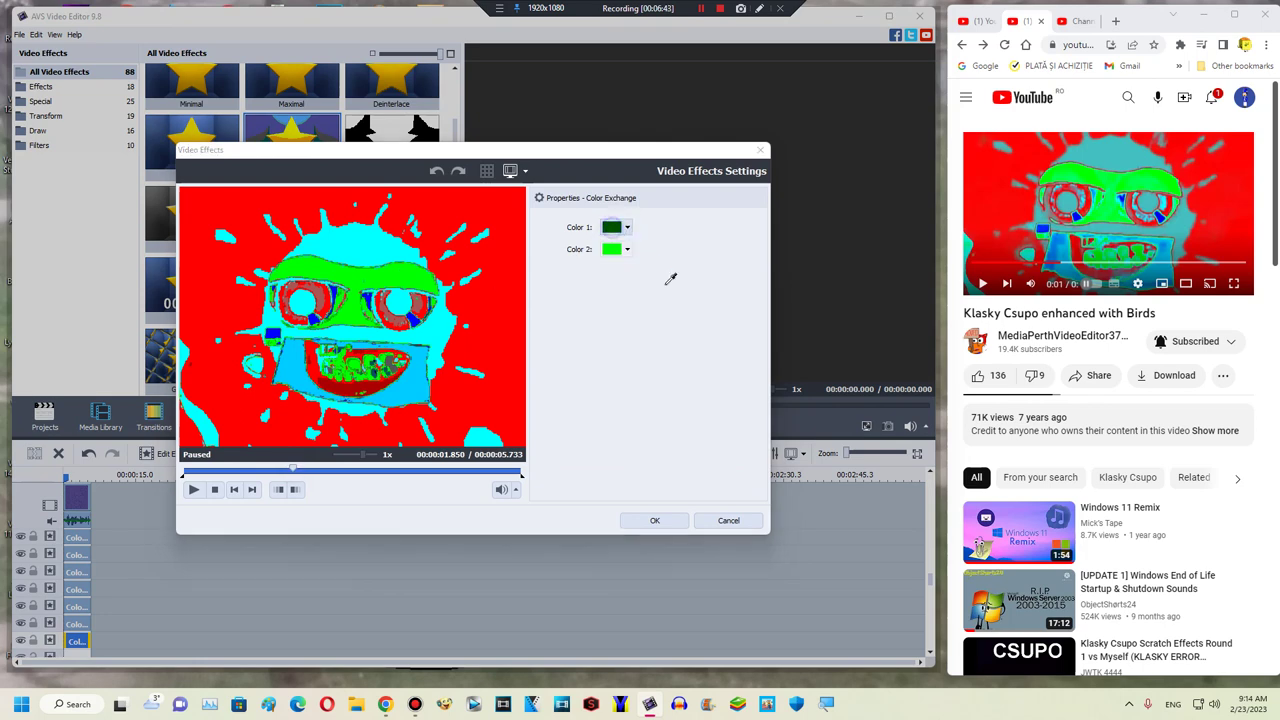
left_click(680, 302)
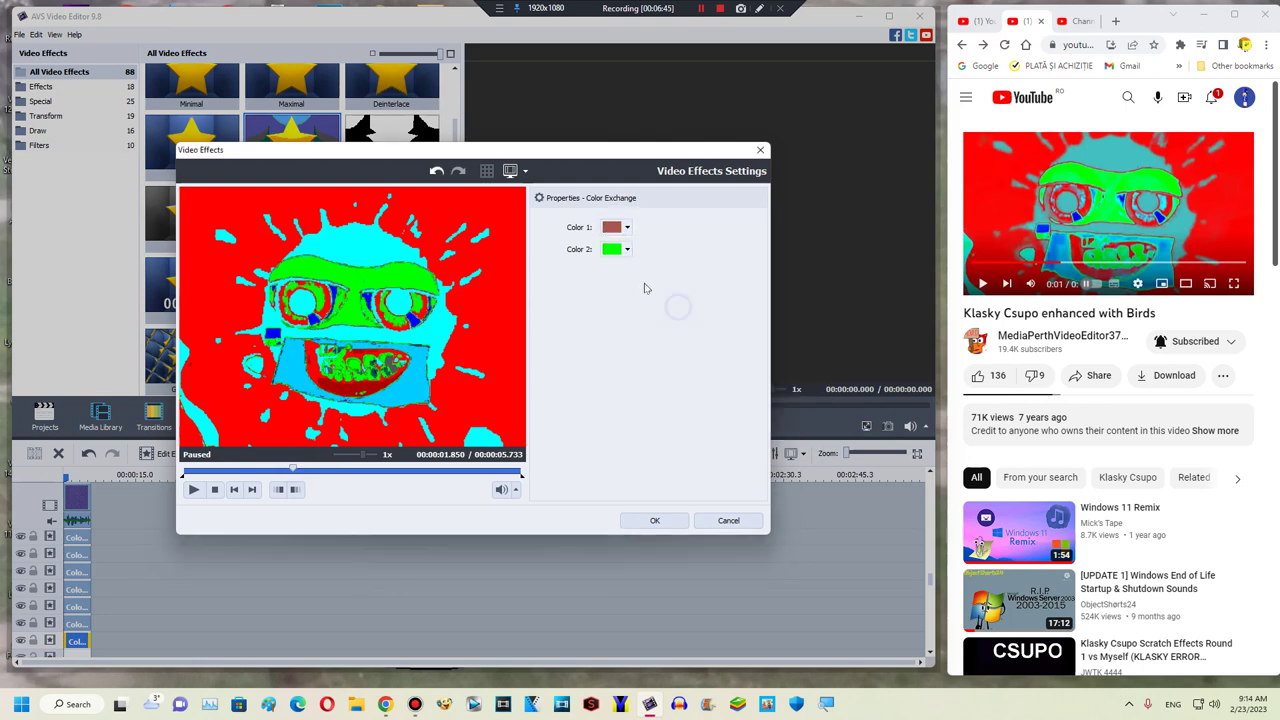
Step: Try cyan and pale cyan for Color 2 of the brownish-red effect, choose turquoise, and apply the settings
left_click(627, 250)
left_click(665, 313)
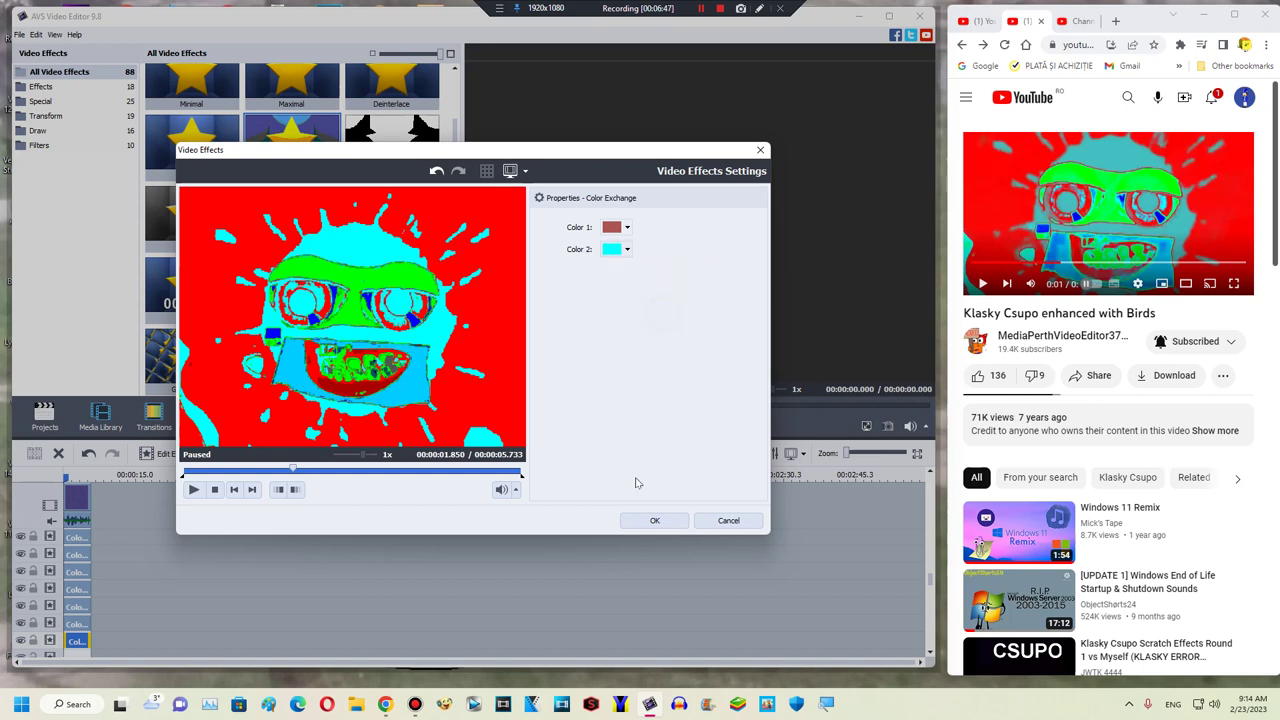
left_click(627, 250)
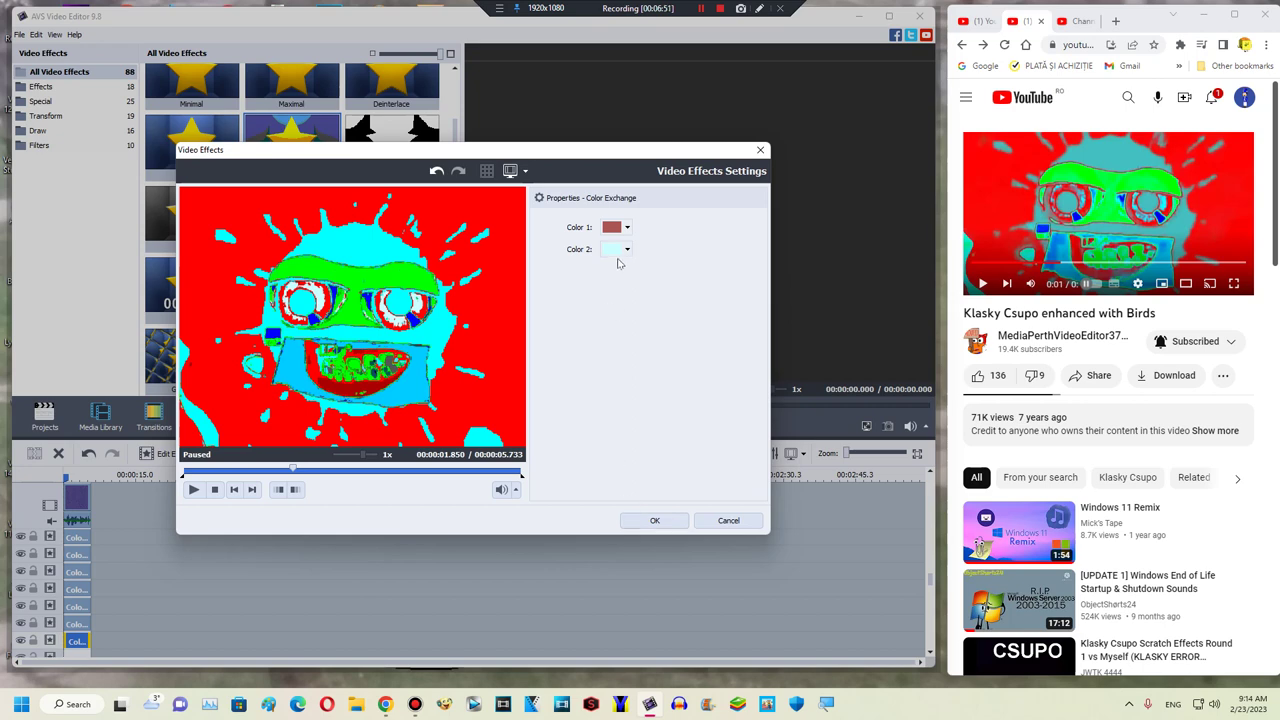
left_click(626, 250)
left_click(667, 312)
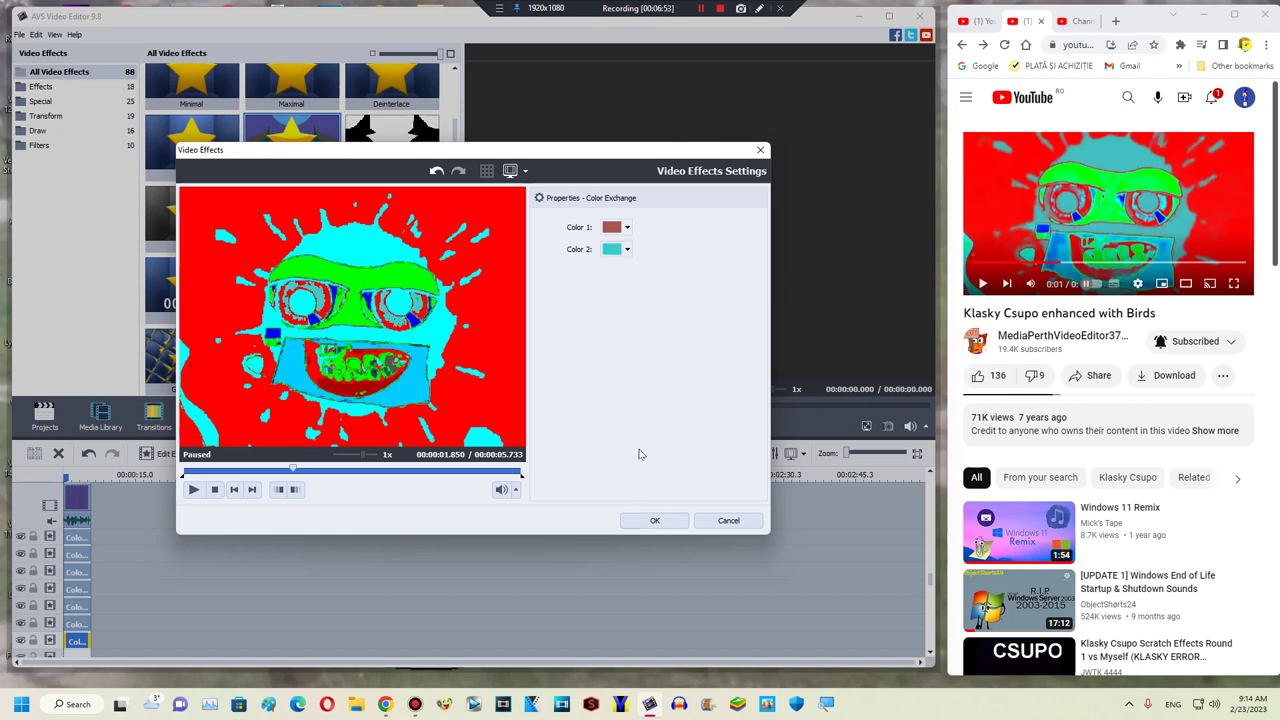
left_click(652, 519)
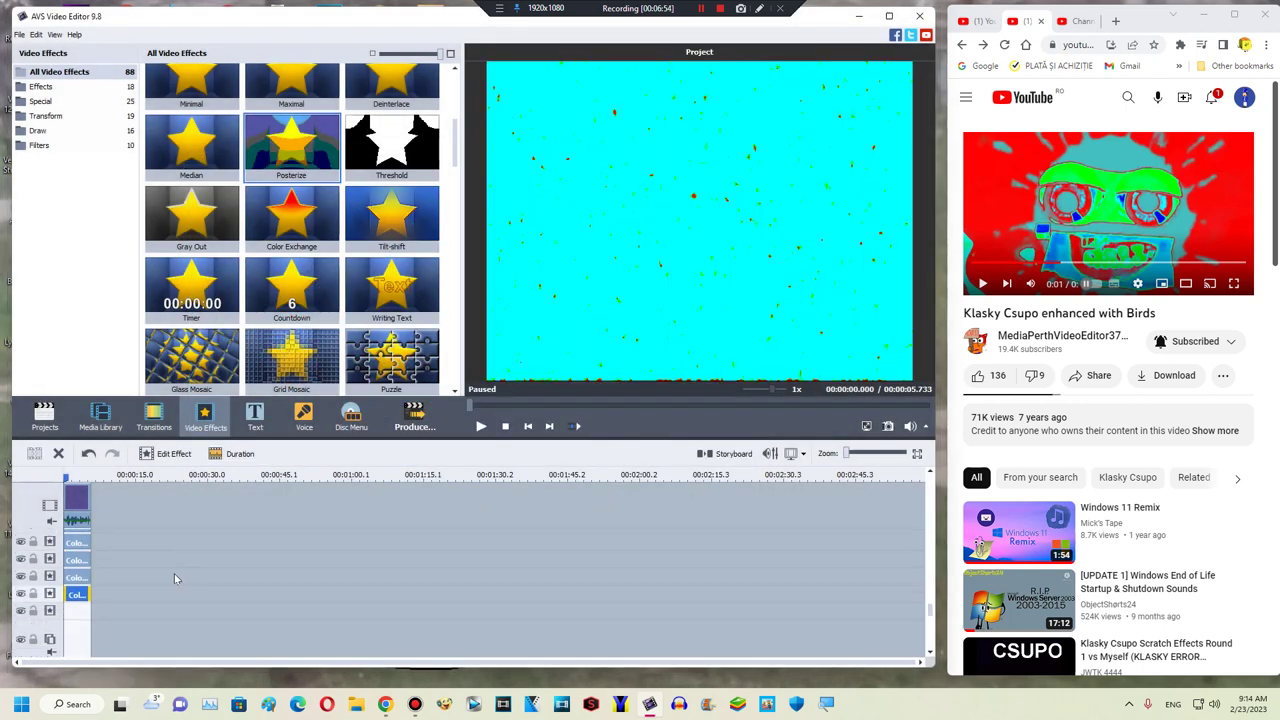
Step: Place a copy of the brownish-red-to-turquoise Color Exchange effect on the next empty effects line
right_click(98, 567)
left_click(110, 653)
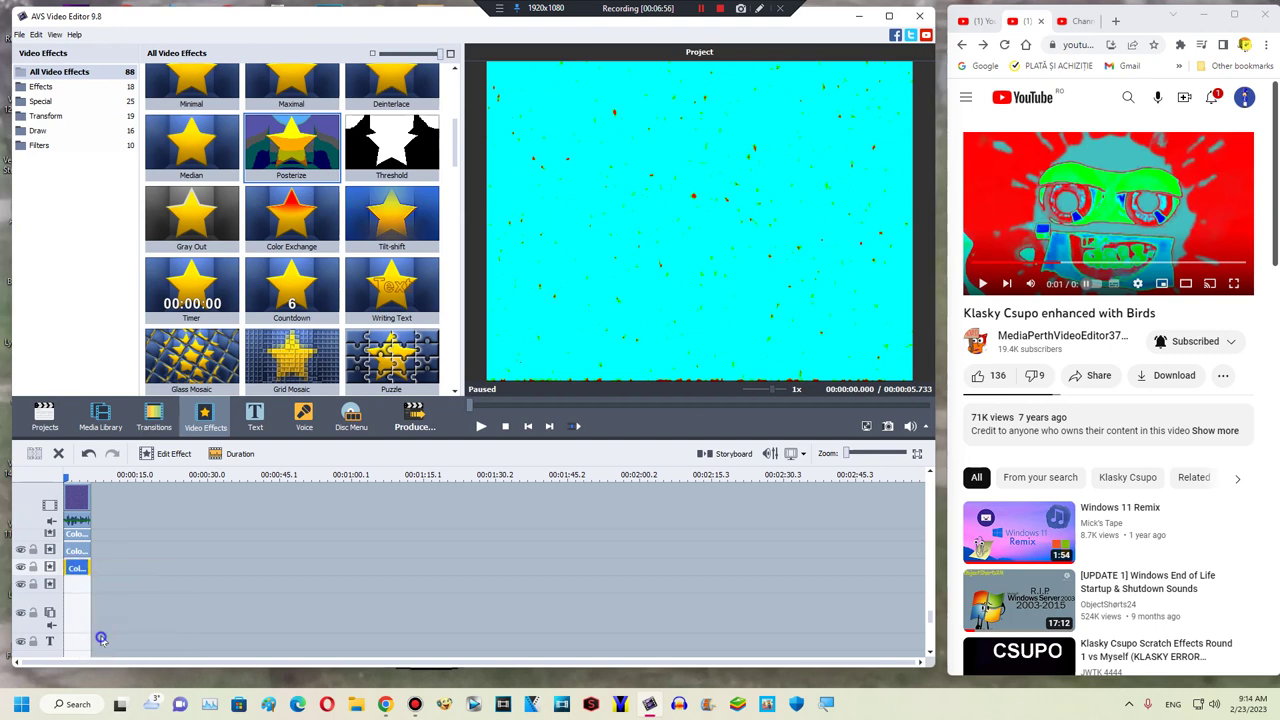
left_click_drag(104, 568, 78, 586)
double_click(77, 586)
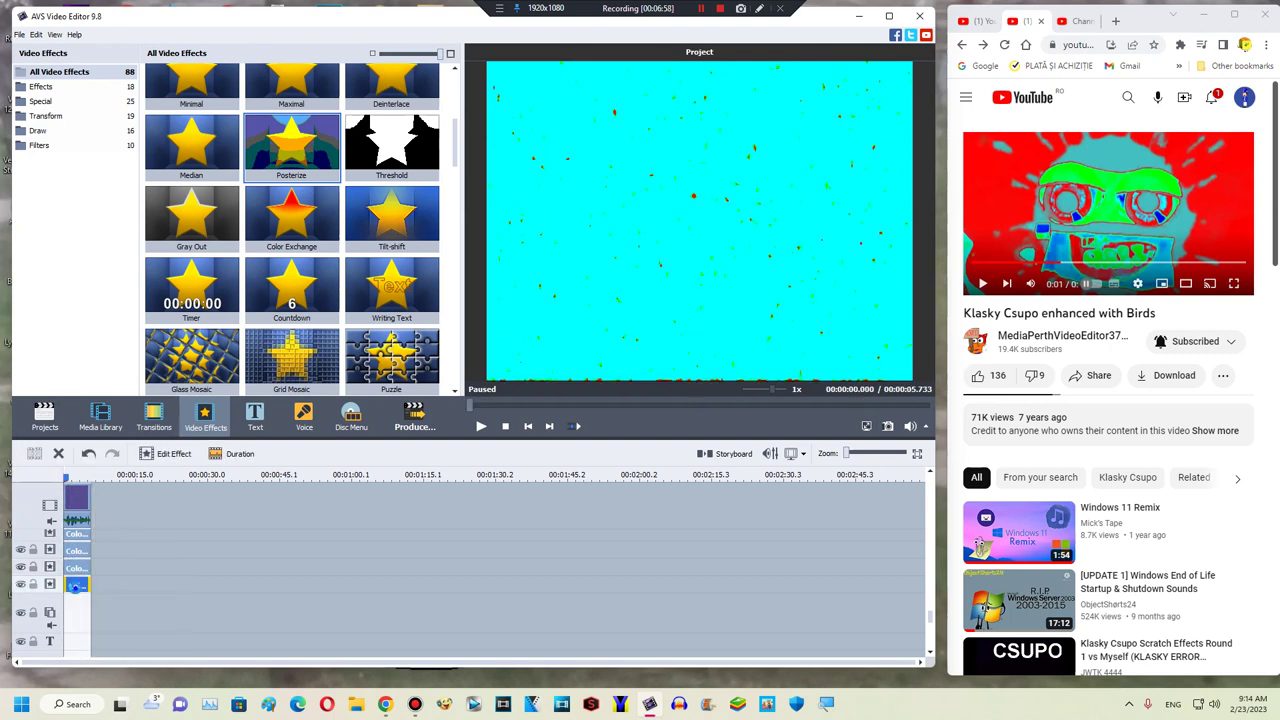
Step: Set the copied brownish-red-to-turquoise effect's Color 1 to the dark green sampled beside the mouth at about 1.2 seconds
left_click(166, 453)
left_click(326, 470)
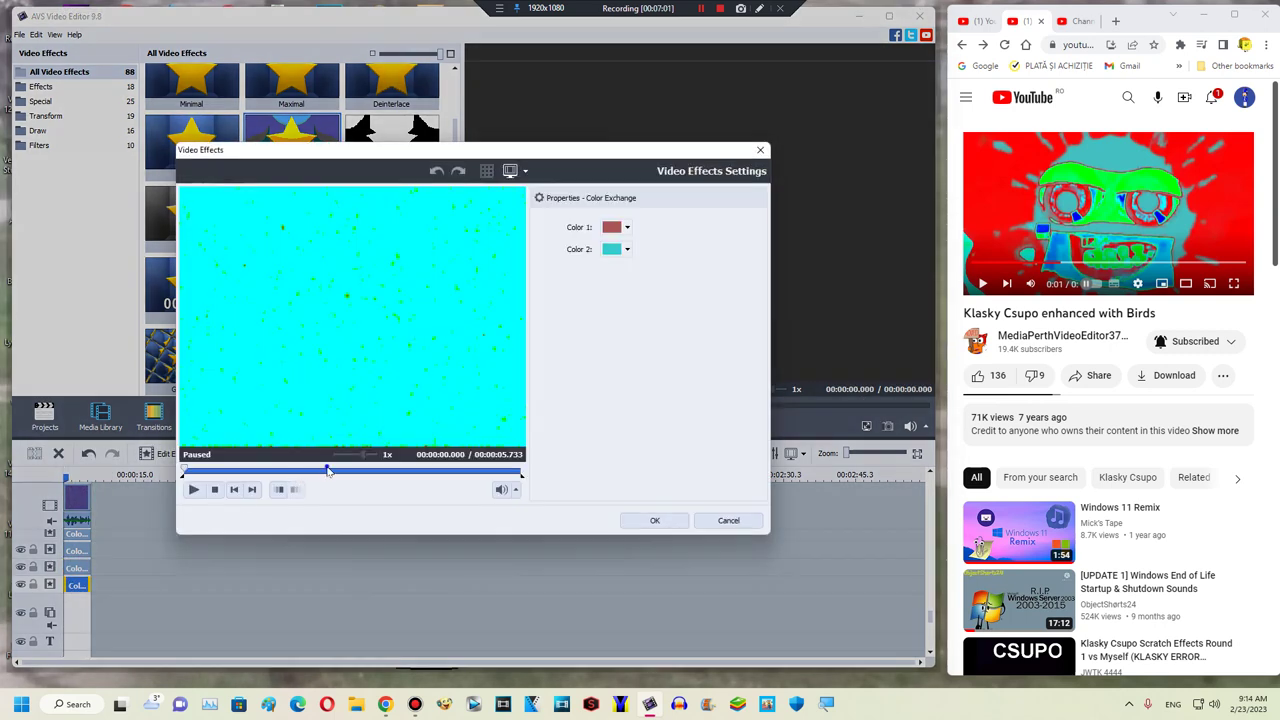
left_click_drag(326, 470, 318, 471)
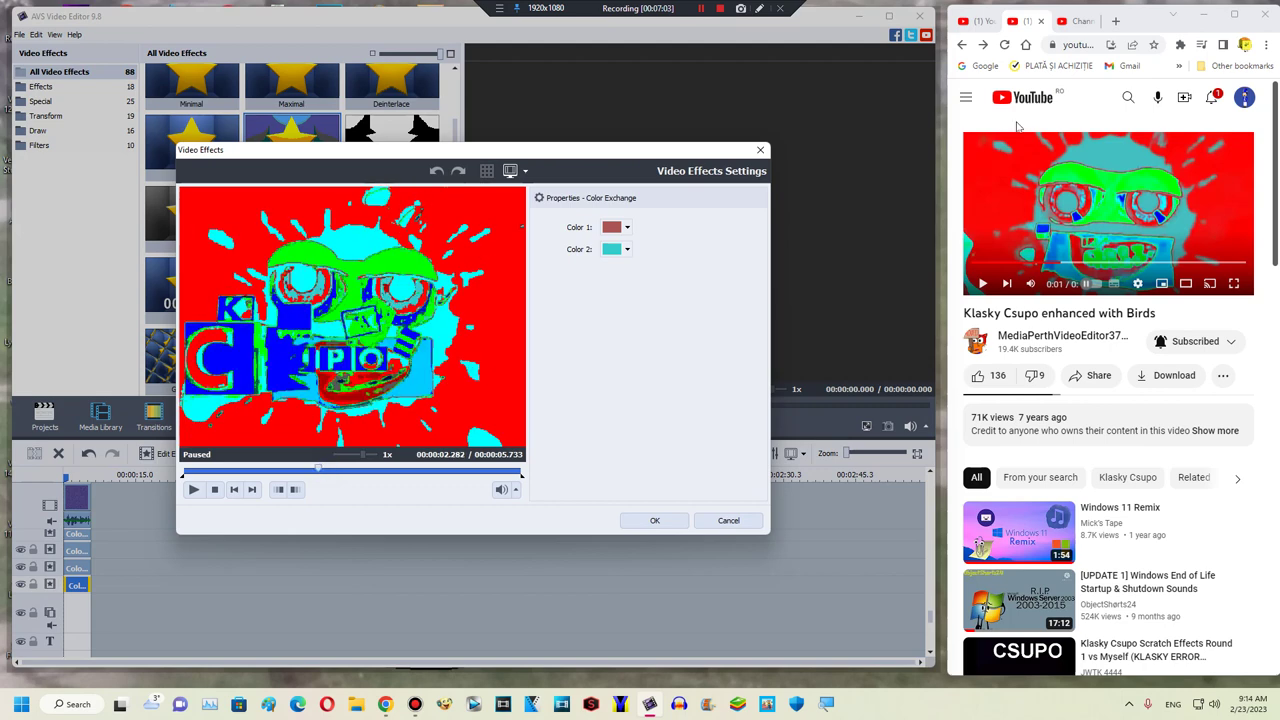
left_click(256, 470)
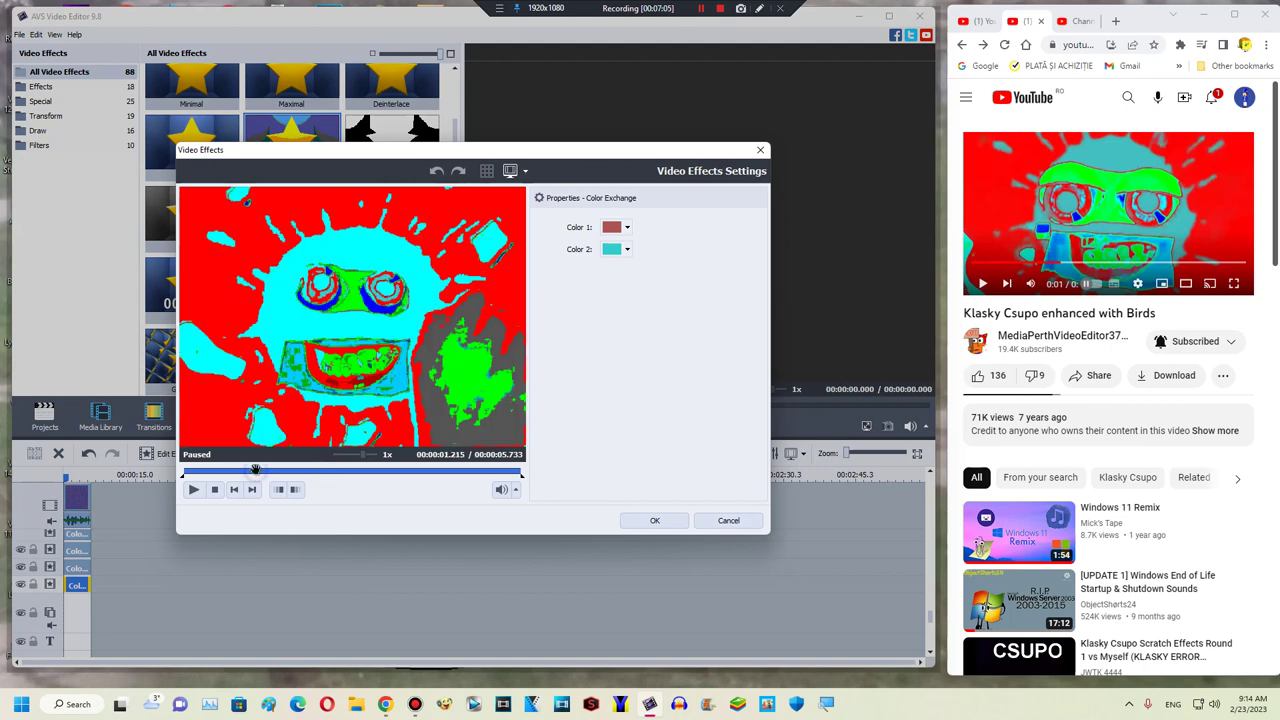
left_click(270, 470)
left_click_drag(284, 469, 253, 467)
left_click(611, 230)
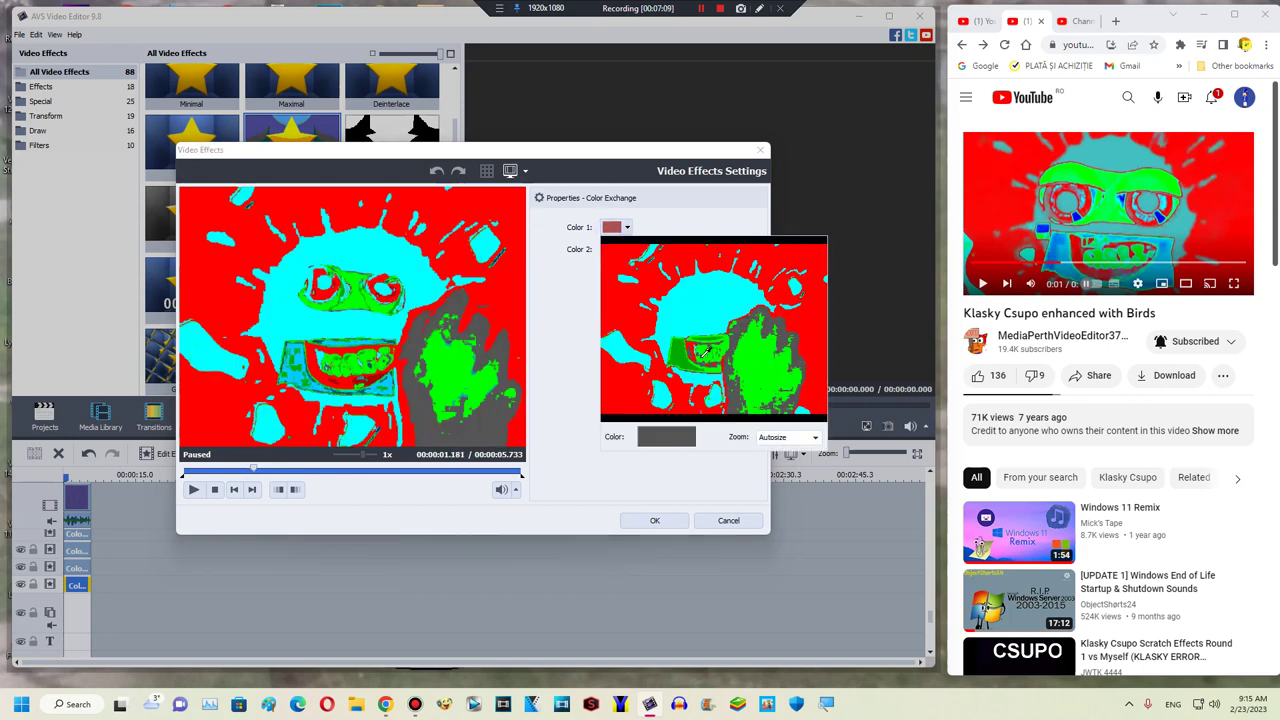
left_click(682, 352)
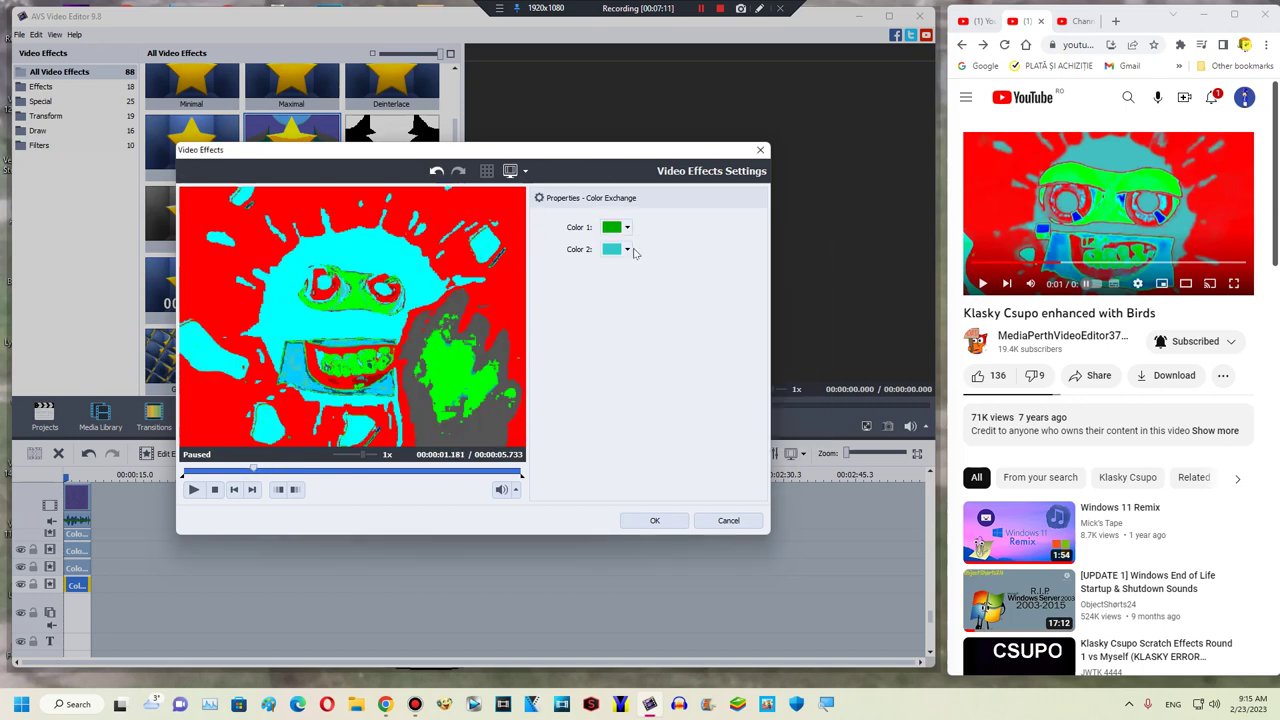
Step: Set the dark-green effect's Color 2 to sky blue sampled from the clip's frame, and apply the settings
left_click_drag(233, 470, 301, 454)
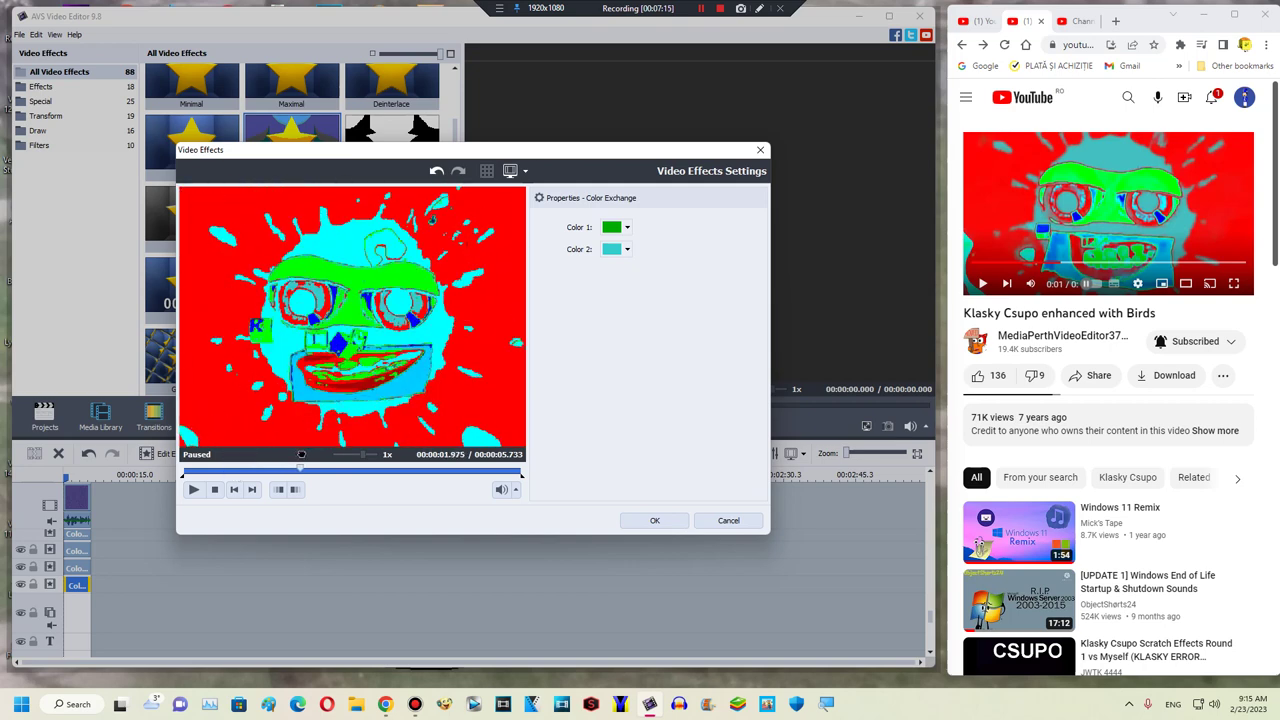
left_click(628, 250)
left_click(681, 313)
left_click_drag(240, 470, 319, 463)
left_click(651, 521)
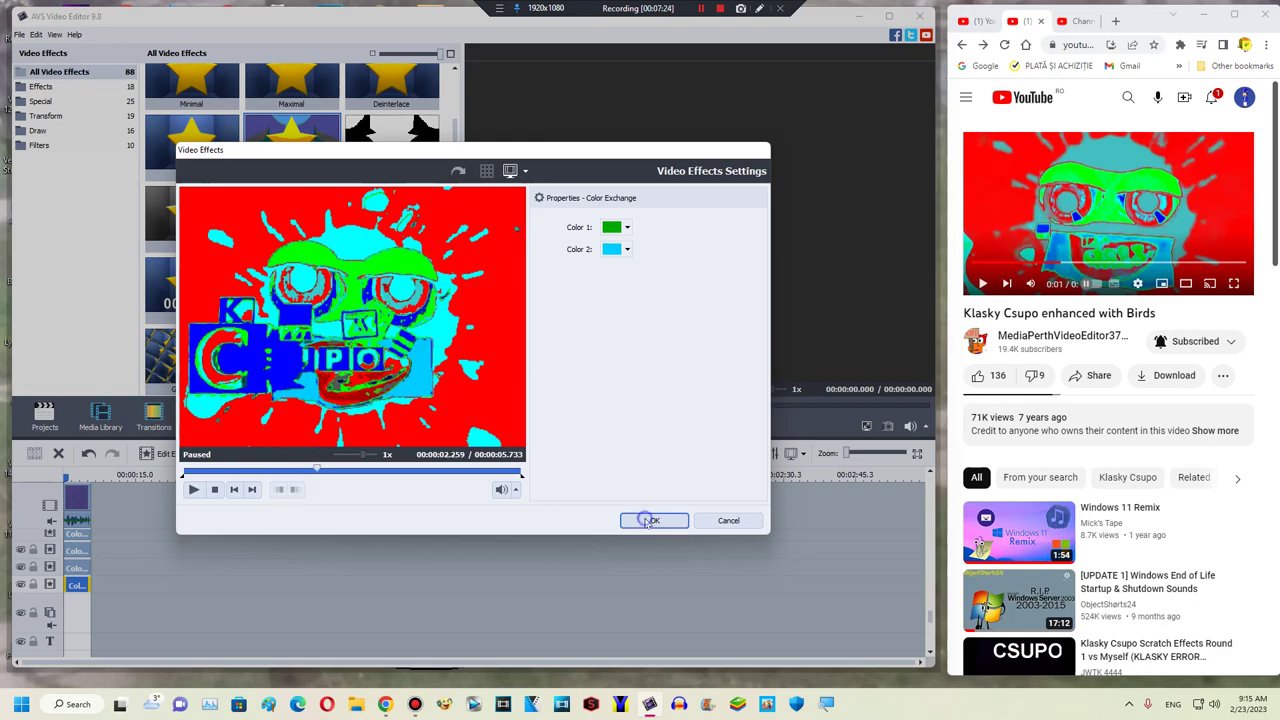
Step: Add an effects line, place a copy of the dark-green-to-sky-blue Color Exchange effect on it, and open its settings
right_click(120, 585)
left_click(125, 561)
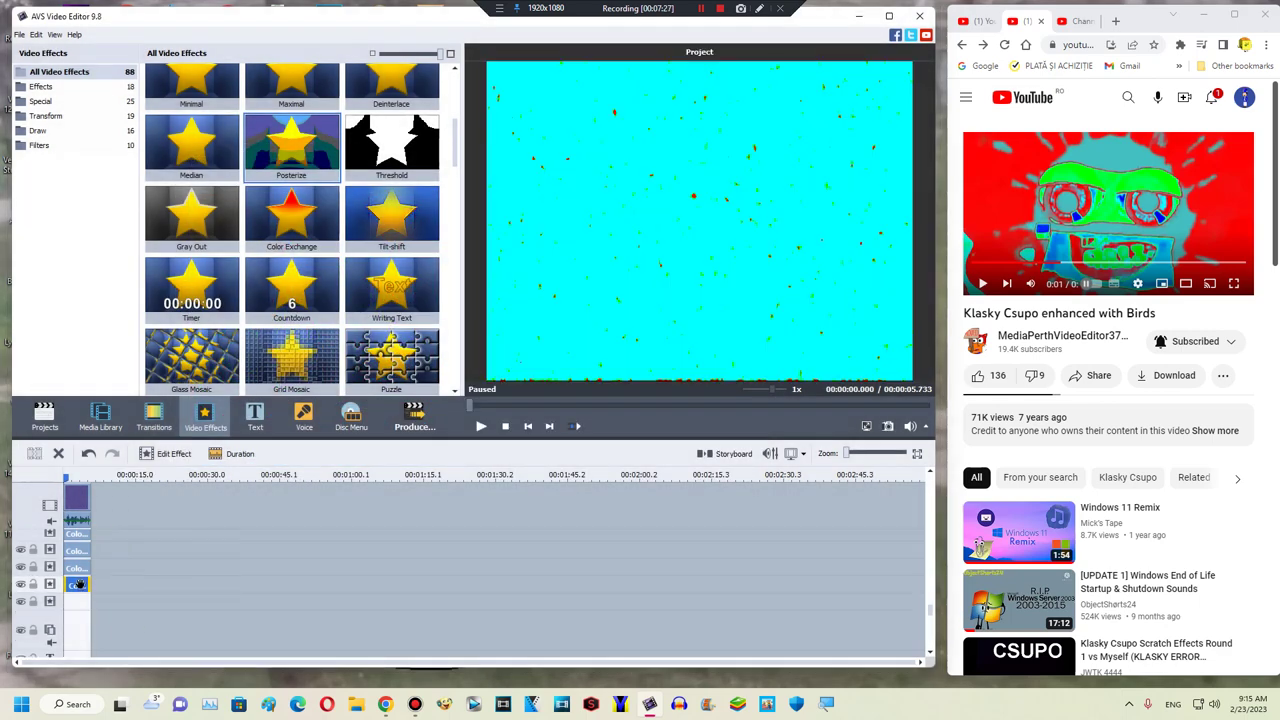
right_click(79, 585)
left_click(88, 656)
left_click_drag(101, 588, 74, 605)
double_click(88, 600)
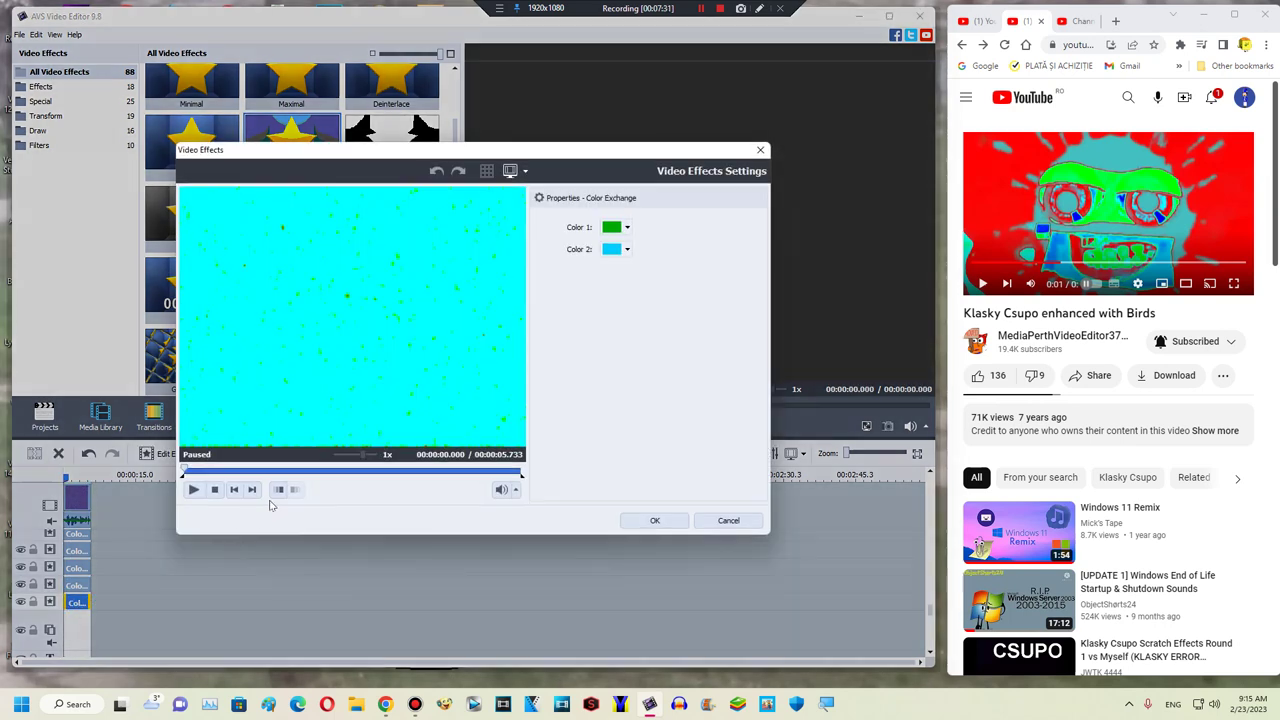
Step: Match the preview frame to the reference video and try exchanging bright green with blue in the copied effect
left_click_drag(297, 471, 308, 468)
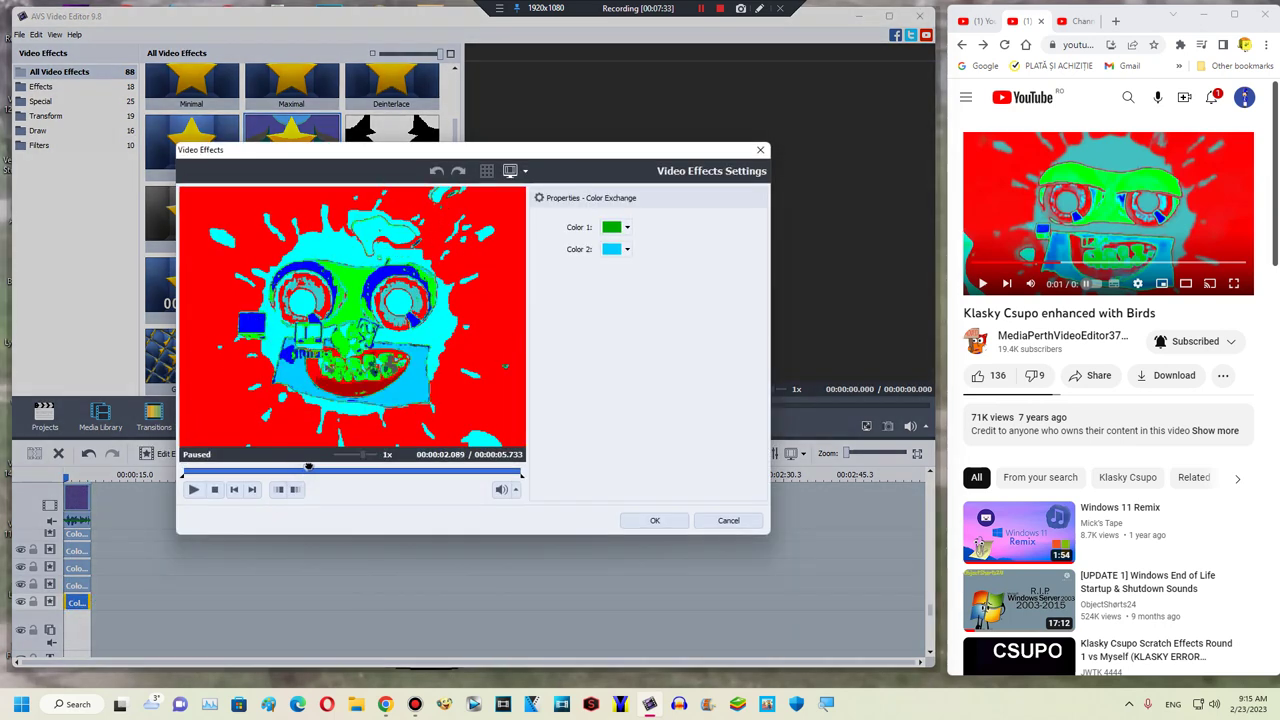
left_click(1070, 262)
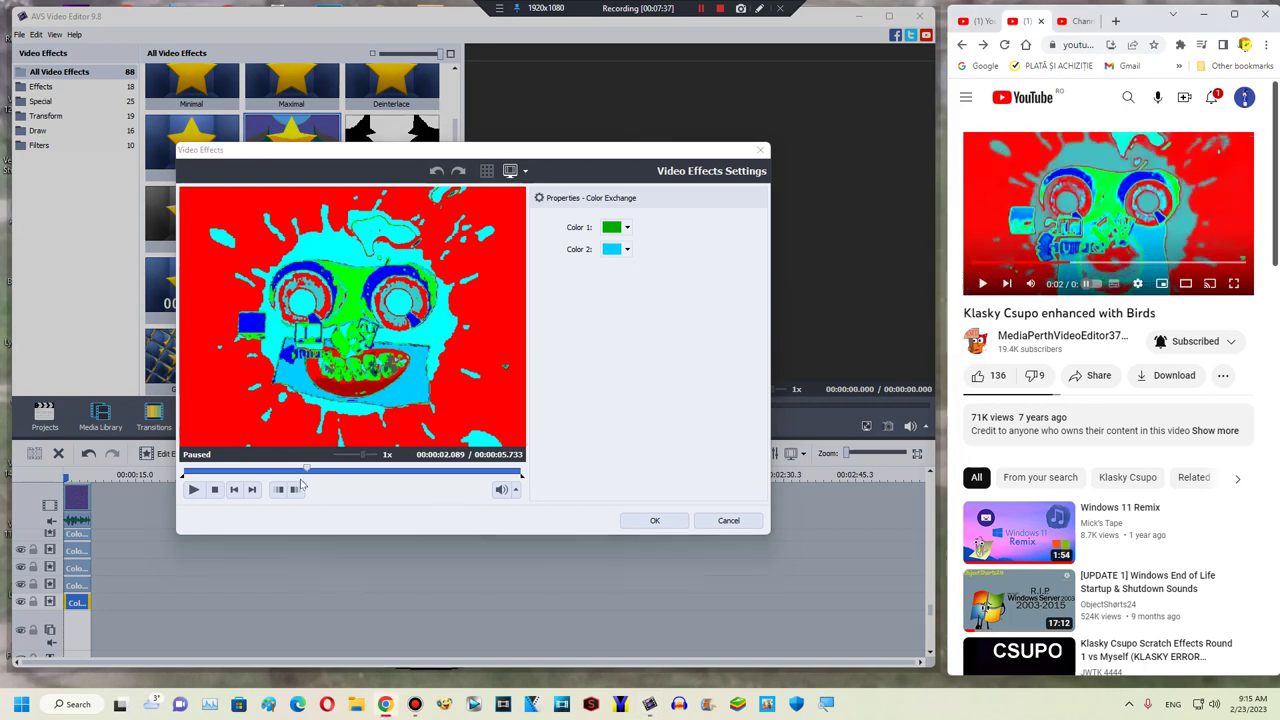
left_click_drag(306, 469, 313, 467)
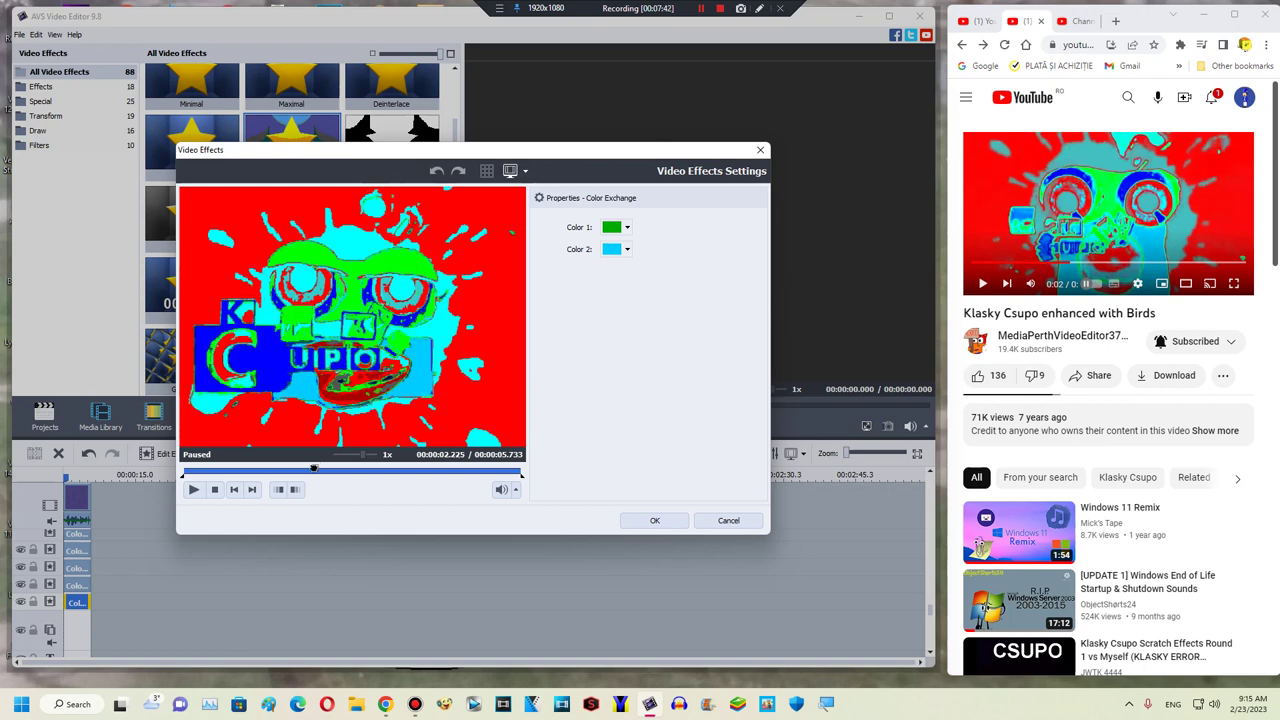
left_click(1082, 262)
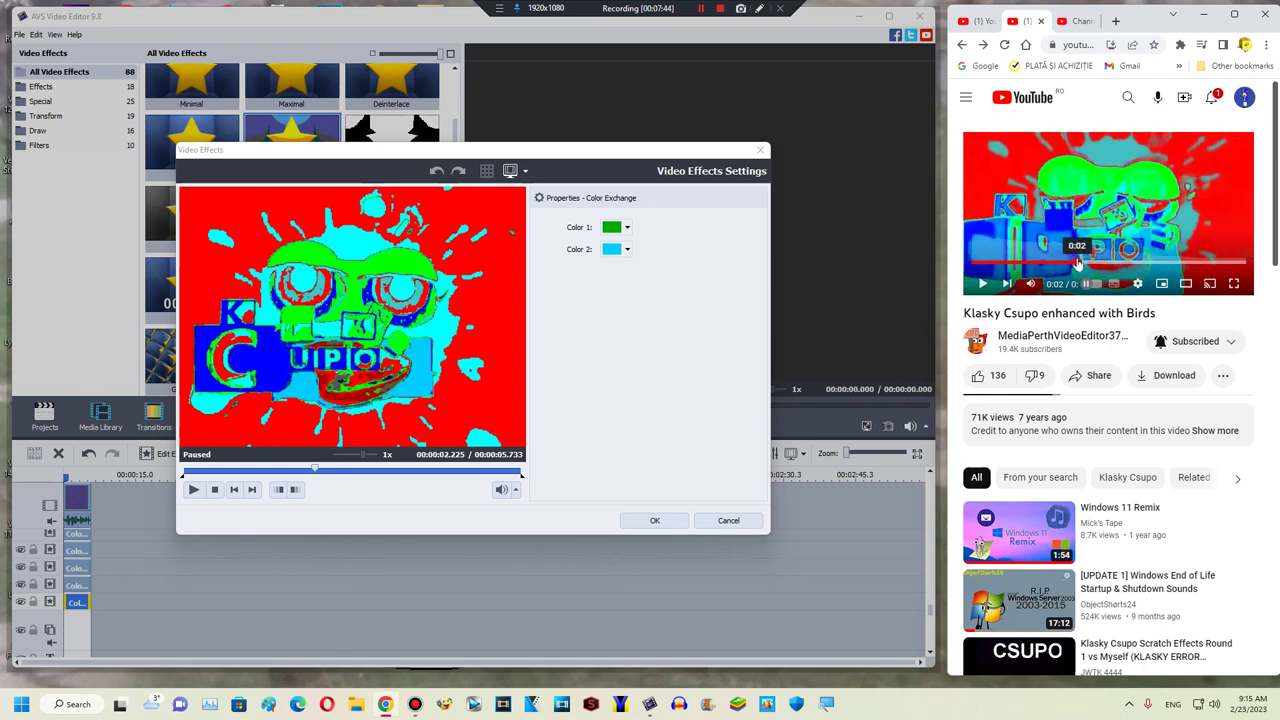
left_click(1076, 265)
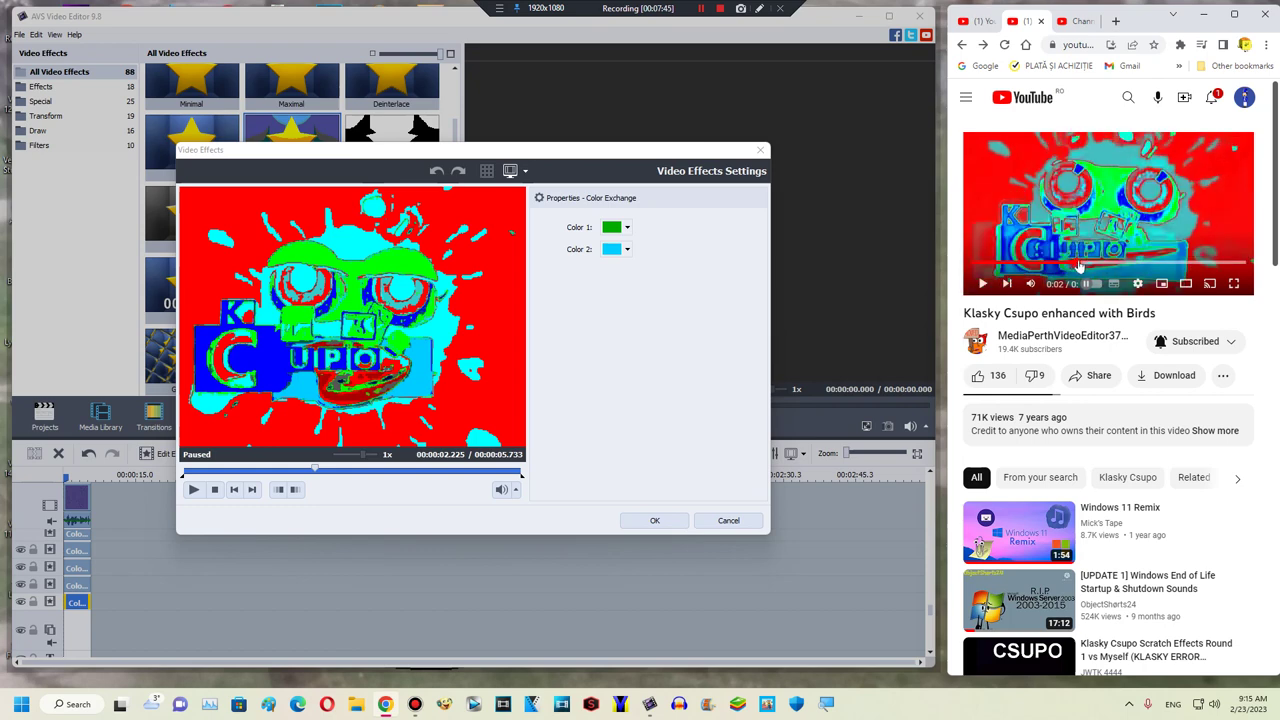
left_click(1079, 263)
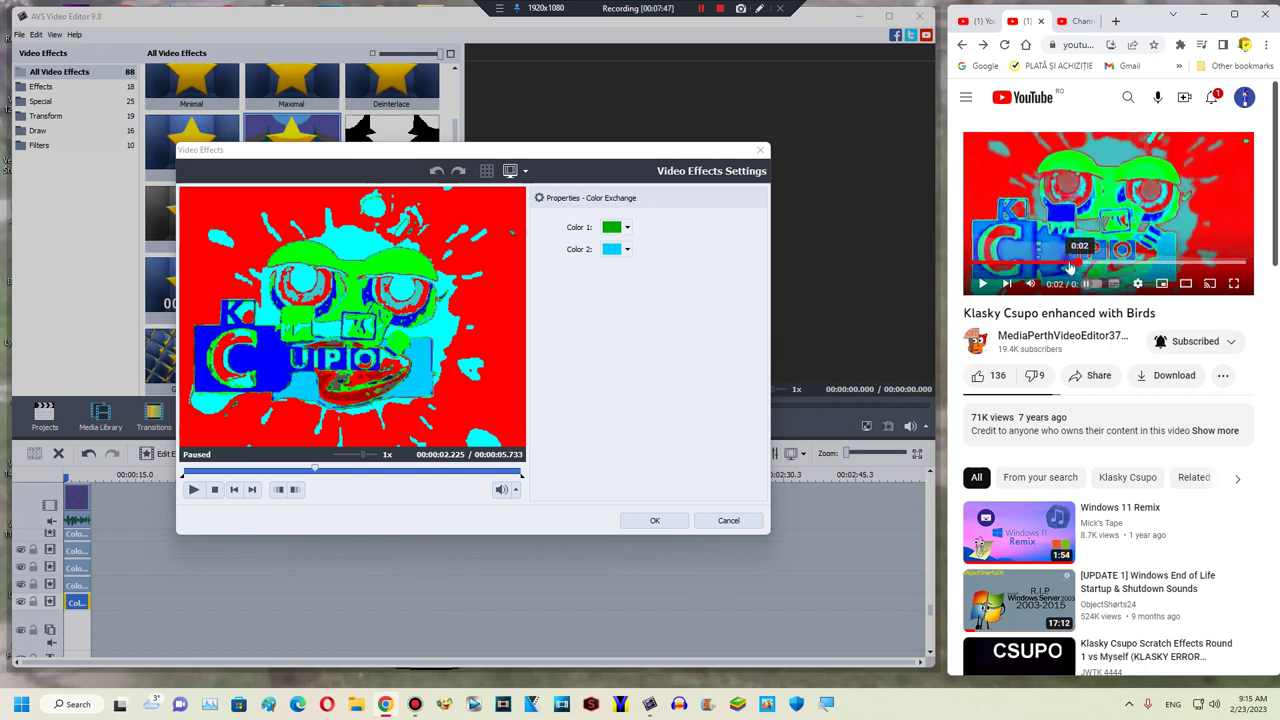
left_click(623, 229)
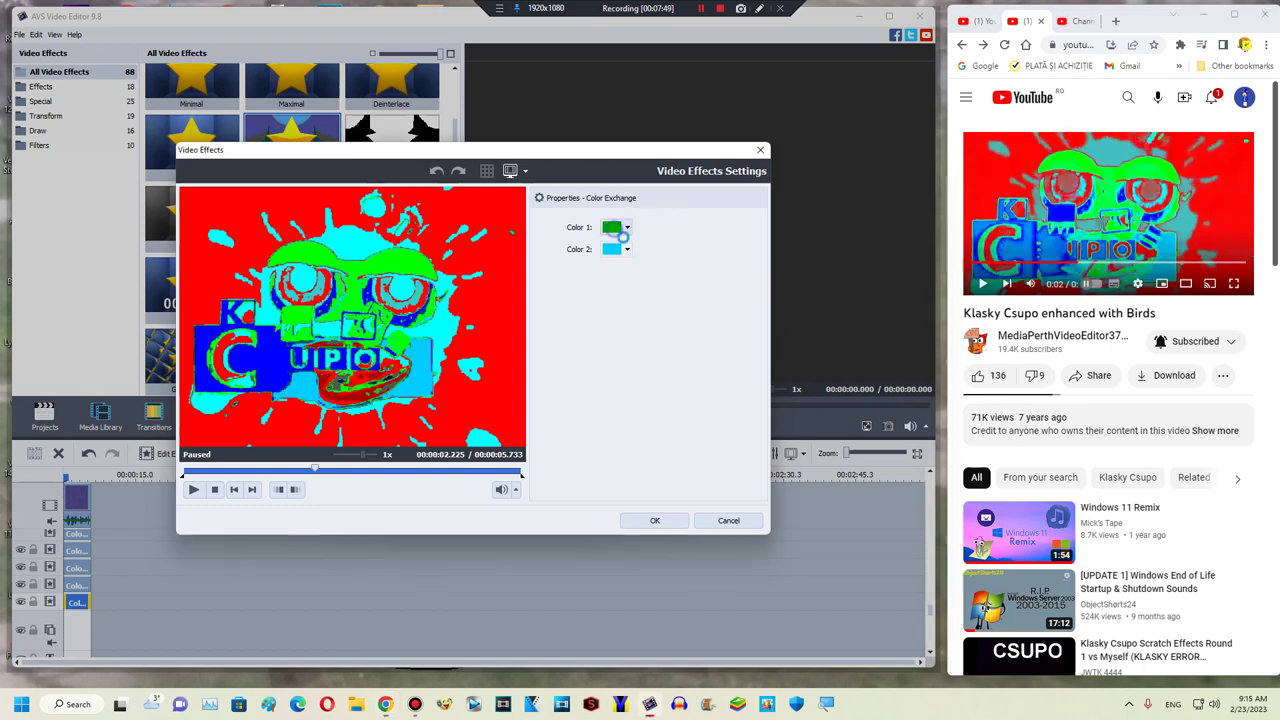
left_click(681, 327)
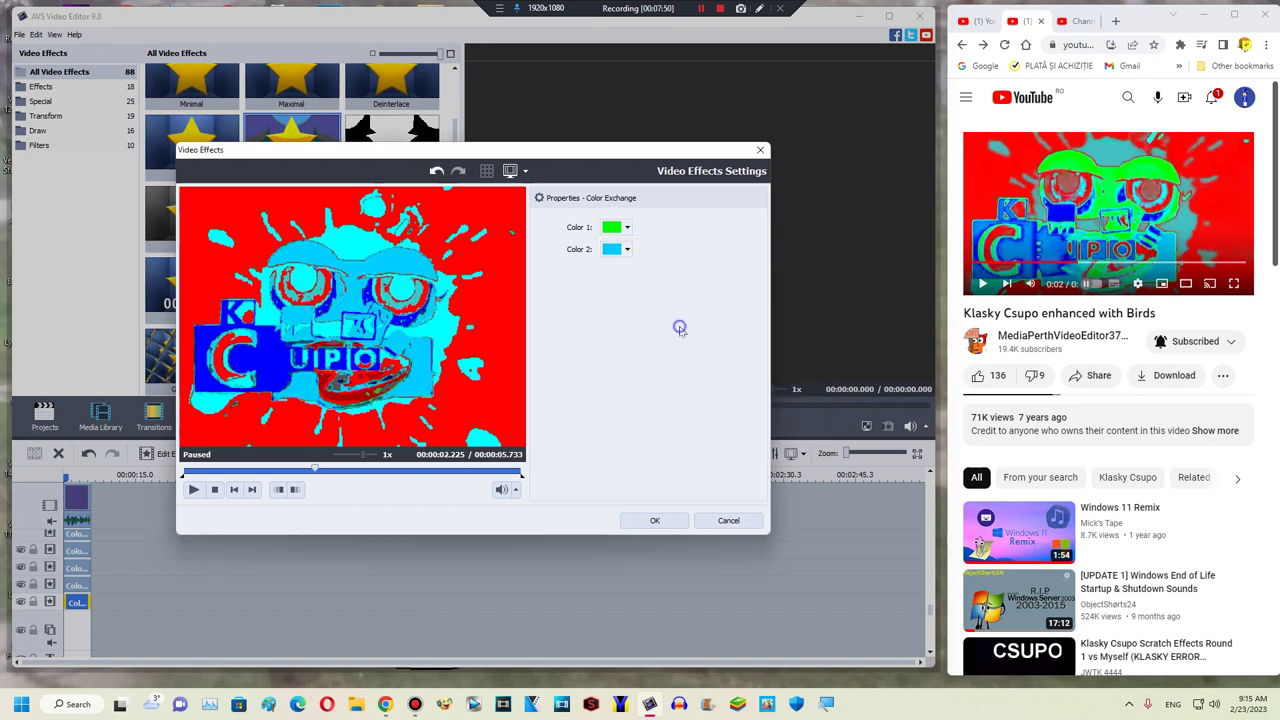
left_click(627, 249)
left_click(681, 281)
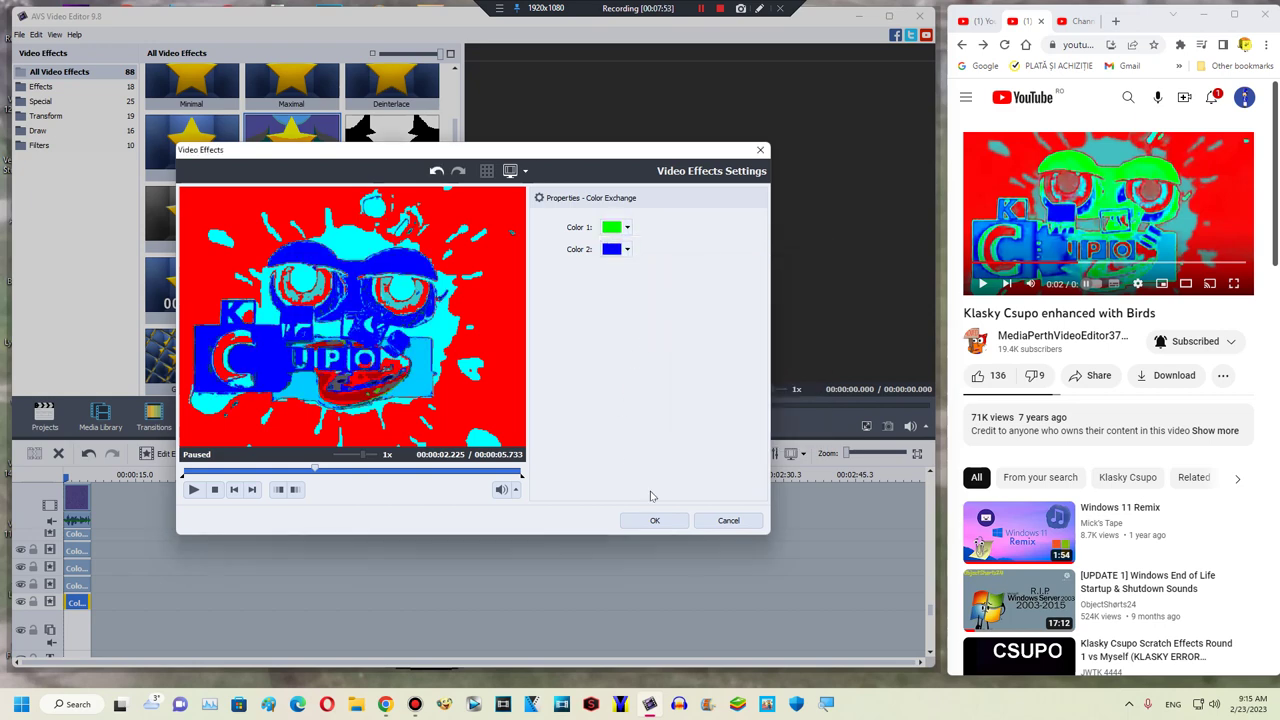
left_click(700, 521)
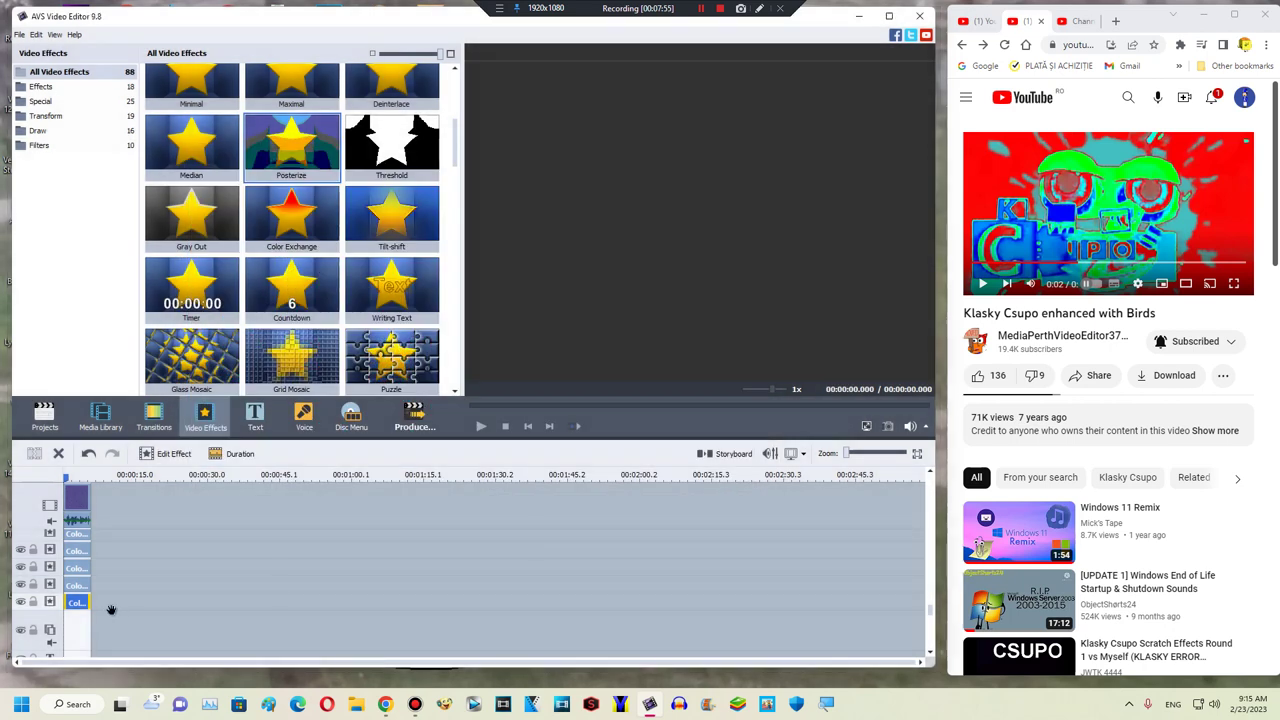
Step: Add another effects line and place a further copy of the dark-green-to-sky-blue Color Exchange effect on it
right_click(149, 589)
left_click(152, 566)
right_click(80, 602)
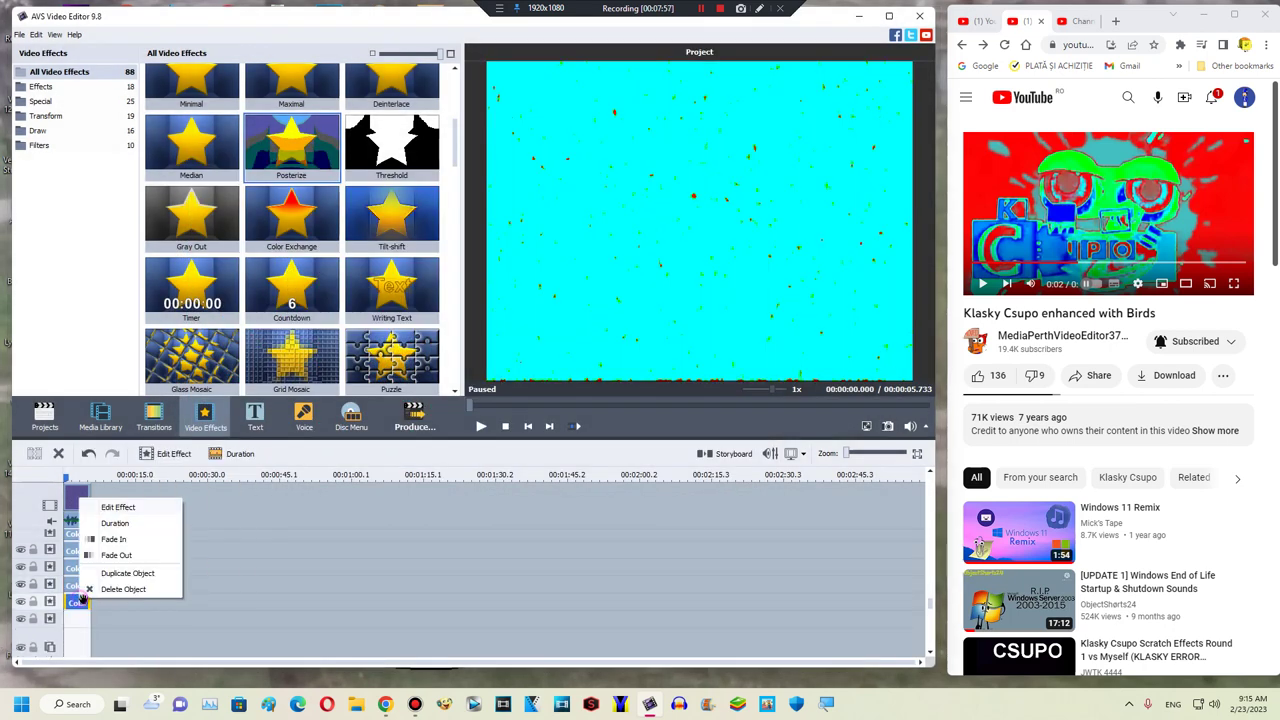
left_click(107, 574)
left_click_drag(104, 598, 75, 621)
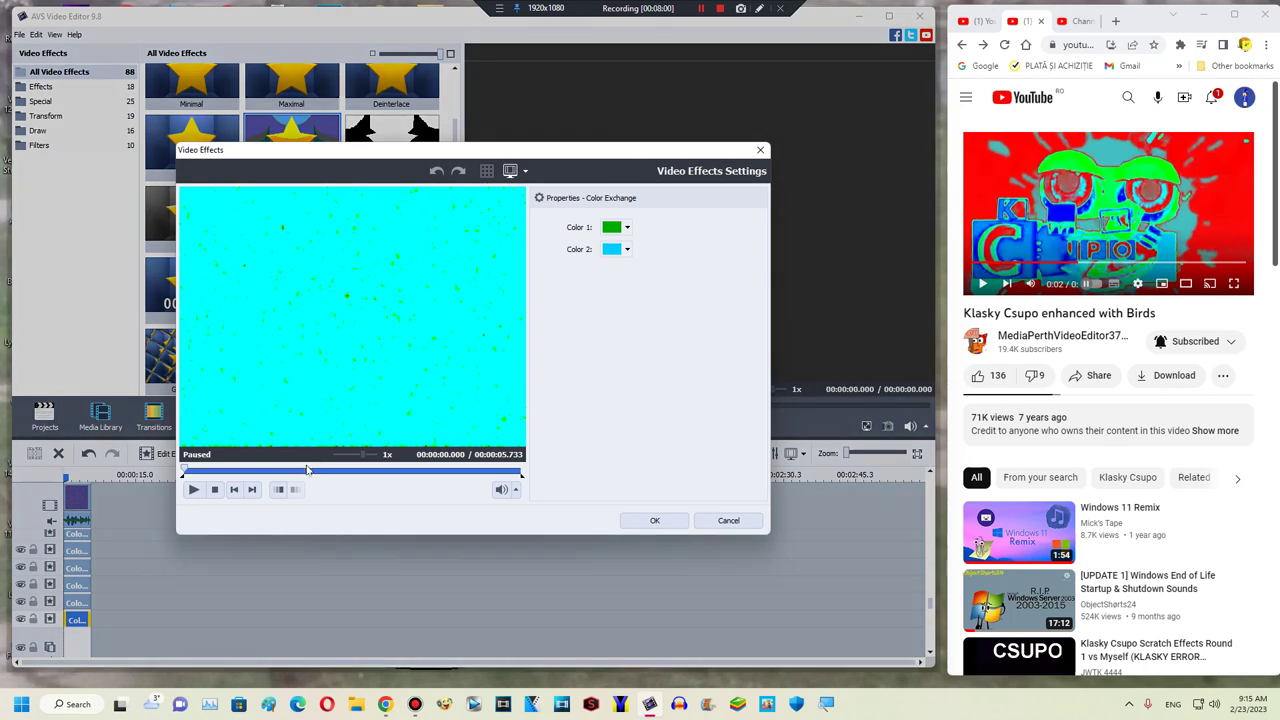
Step: Try bright green as Color 1 of the newest copy, using a frame at about 2.1 seconds matched to the reference
mouse_move(307, 469)
left_mouse_down()
mouse_move(320, 470)
mouse_move(307, 467)
left_mouse_up()
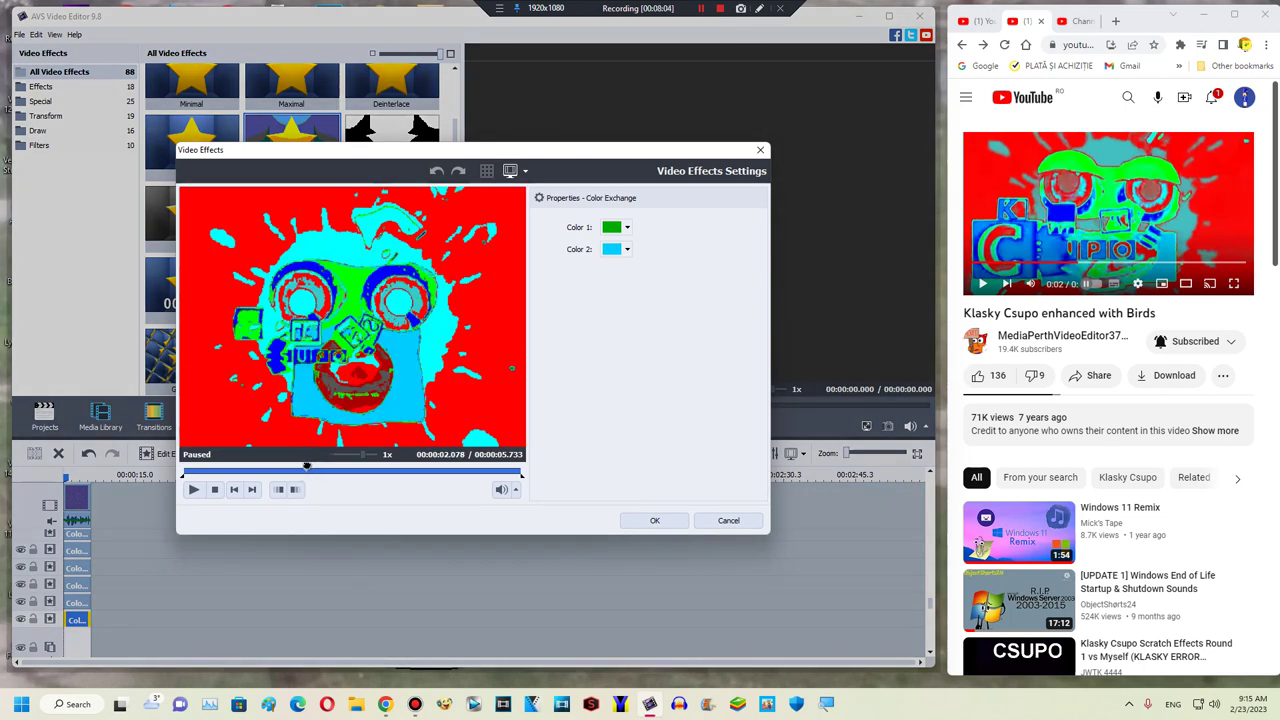
left_click(1073, 263)
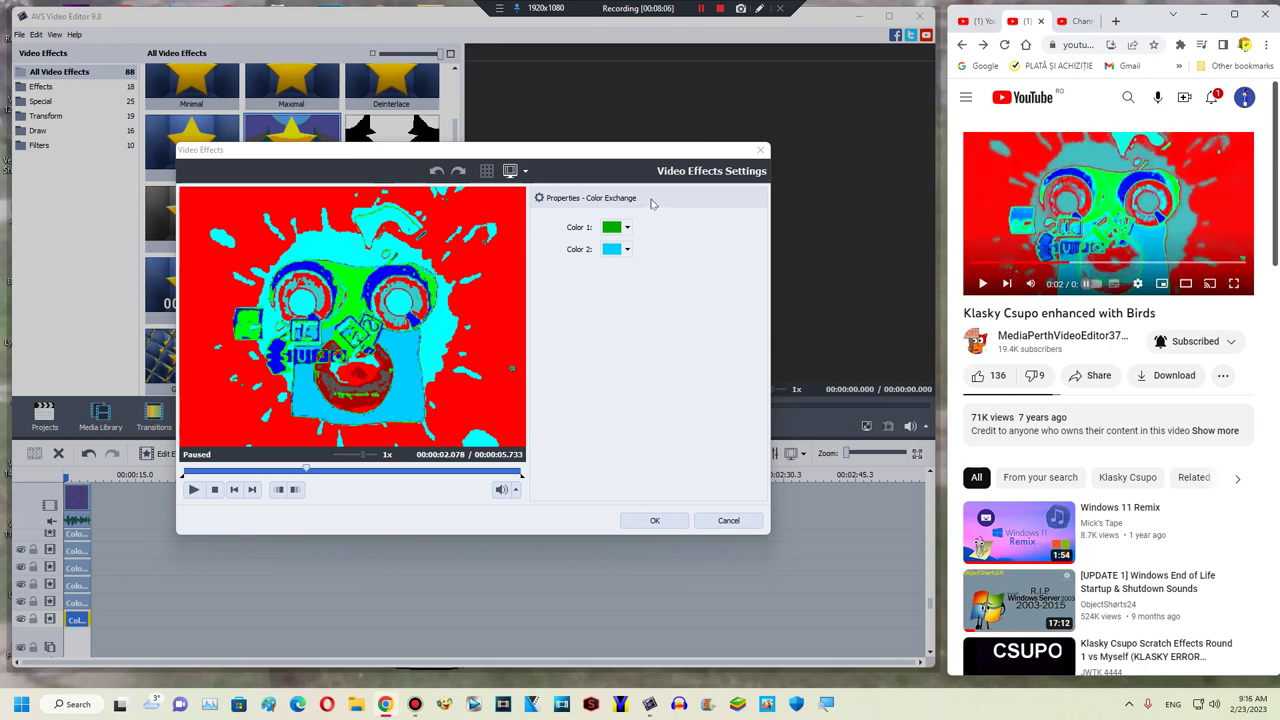
left_click(612, 248)
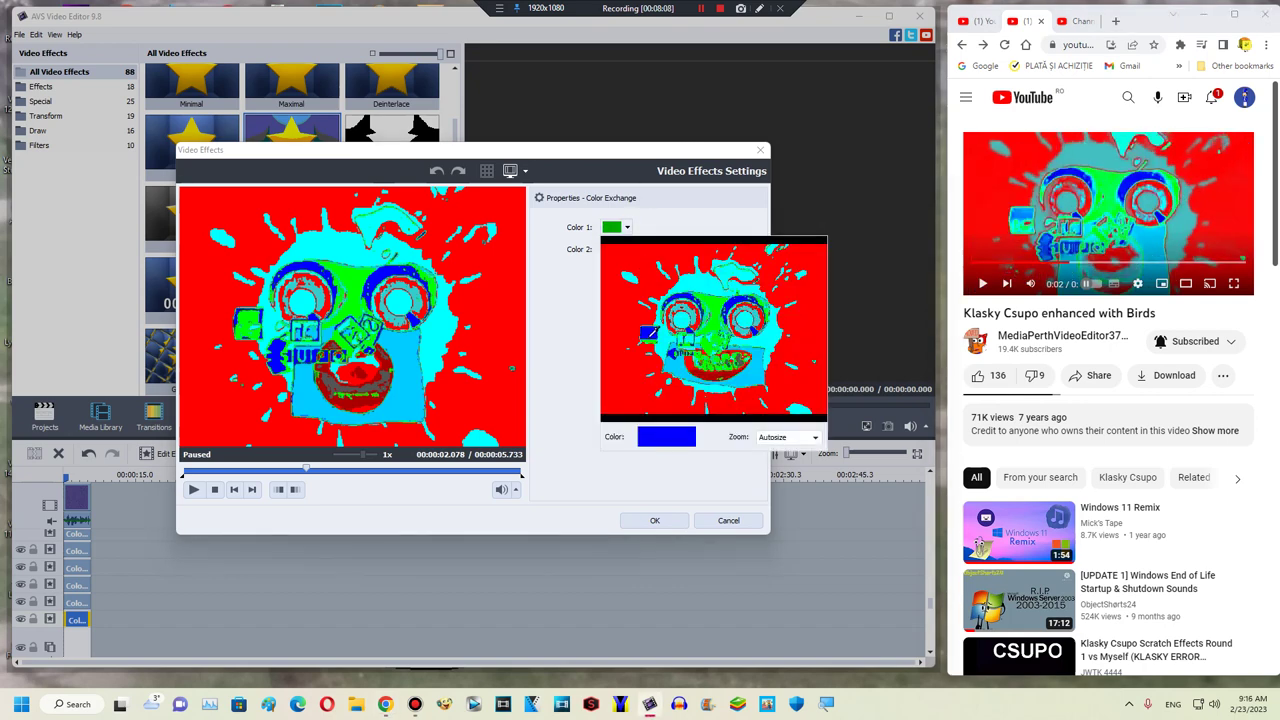
left_click(647, 346)
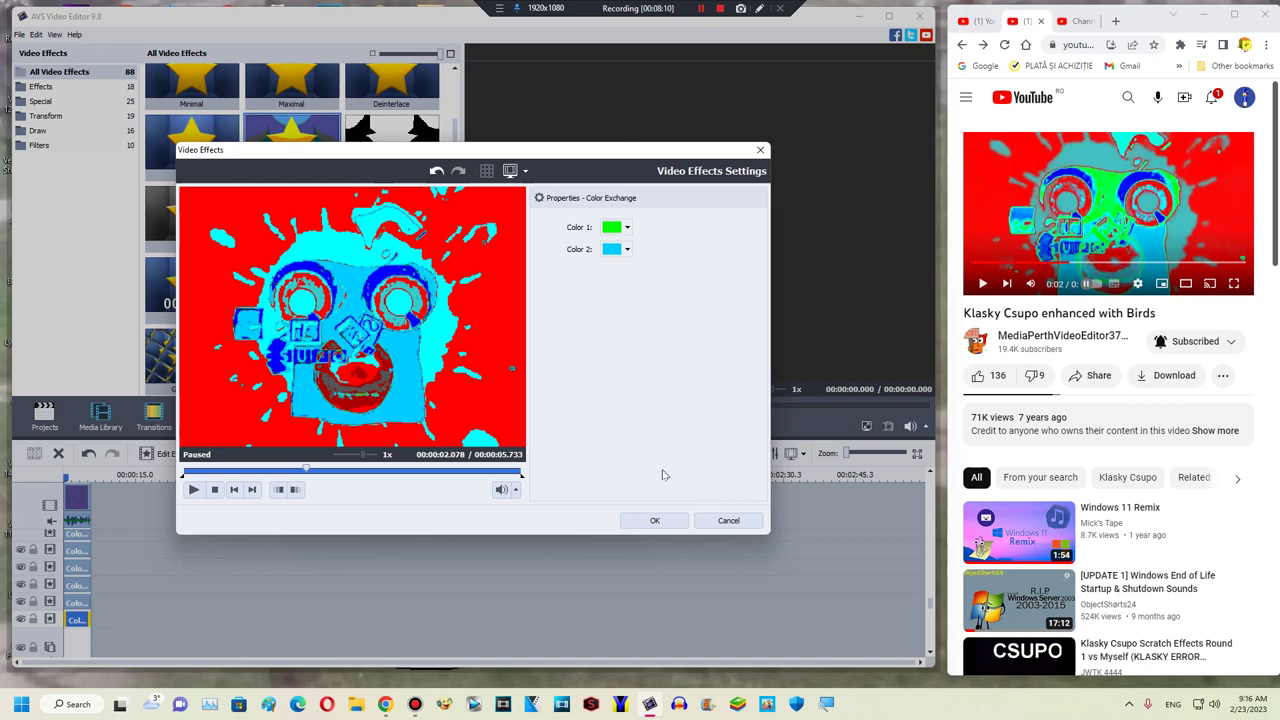
Step: Compare the Klasky Csupo wordmark in the reference video at 0:04 with the clip's preview, and discard the effect settings
left_click(1088, 236)
left_click(1087, 236)
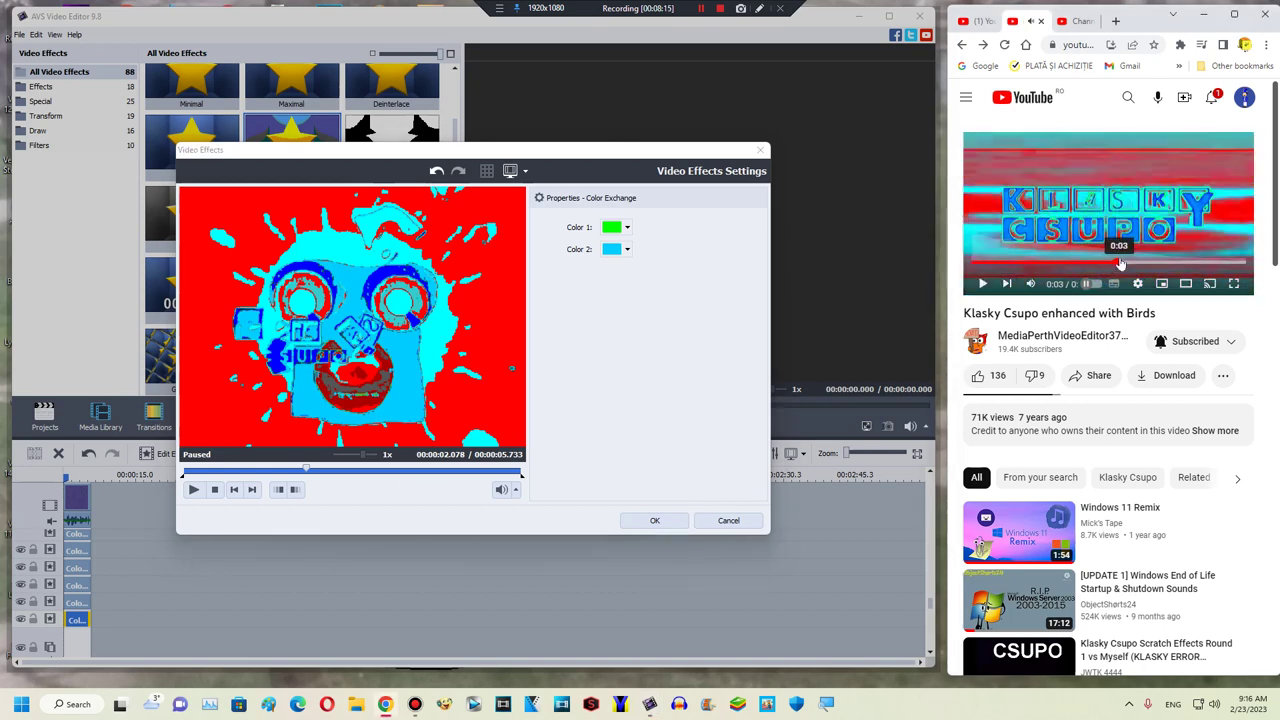
left_click(1120, 264)
left_click(1129, 264)
left_click(1157, 263)
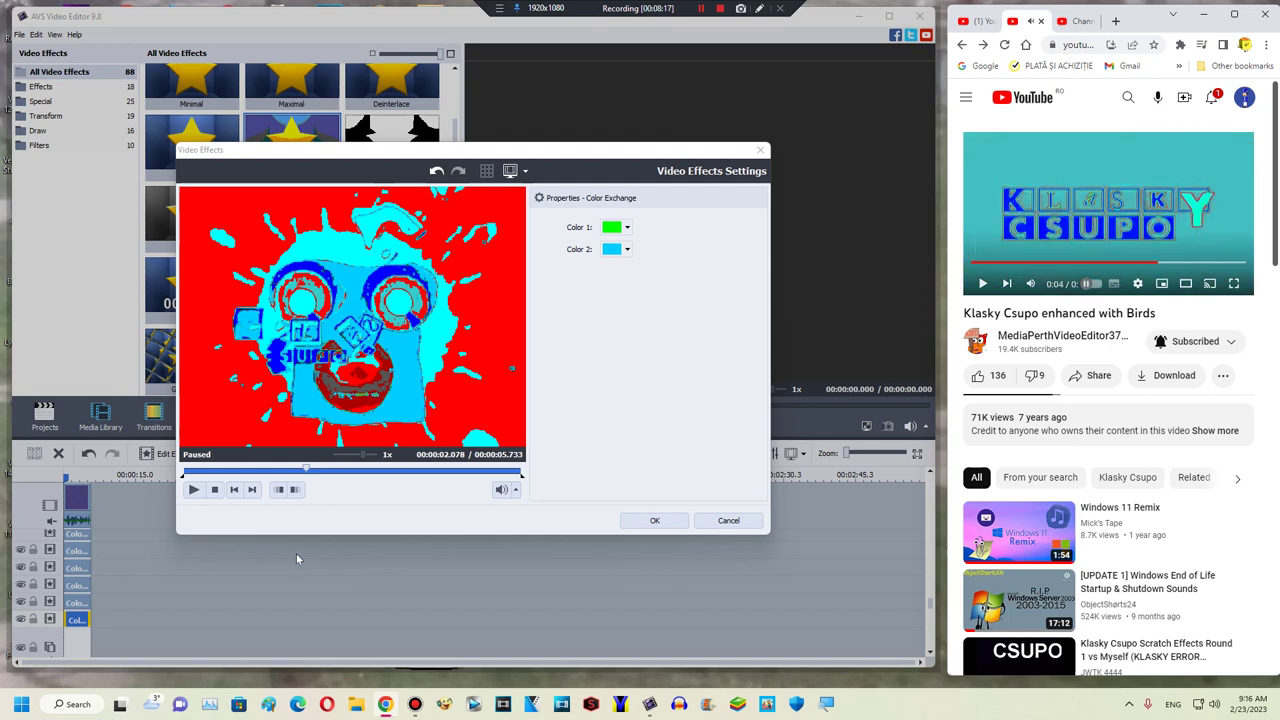
left_click(432, 474)
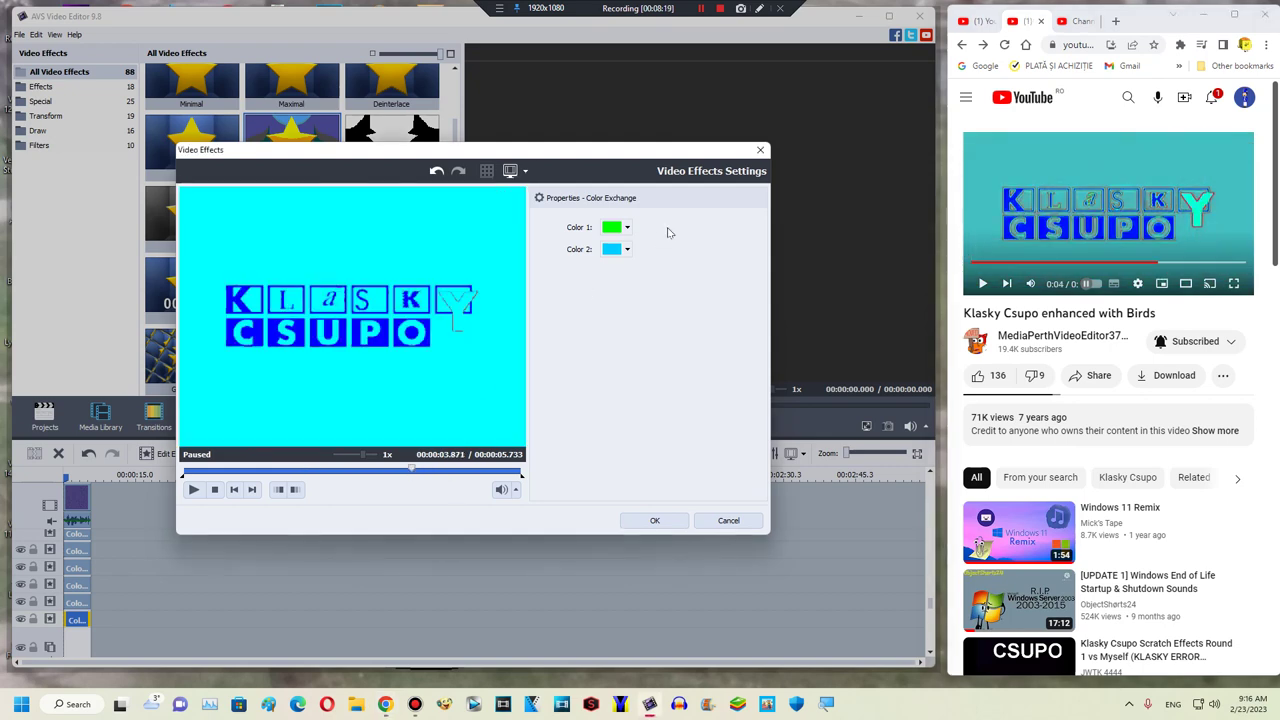
left_click(729, 521)
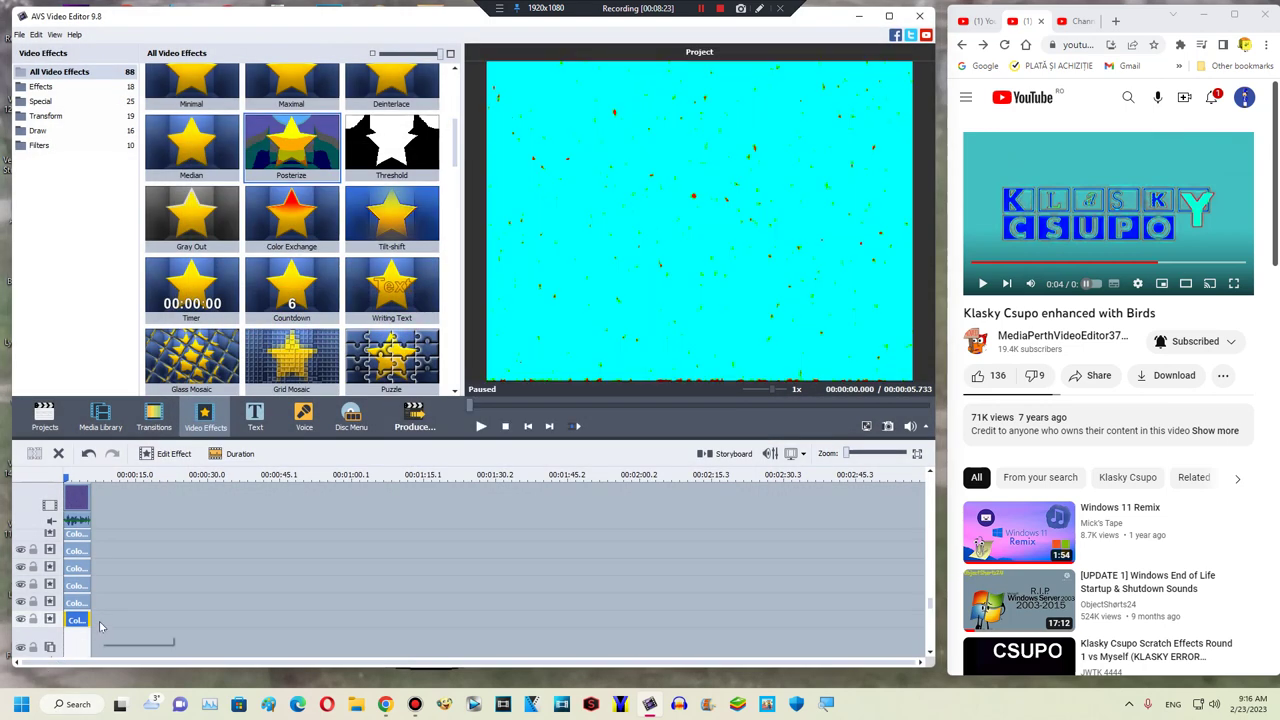
Step: Delete the last two effects lines holding the copied dark-green-to-sky-blue effects
right_click(105, 620)
left_click(110, 613)
right_click(100, 604)
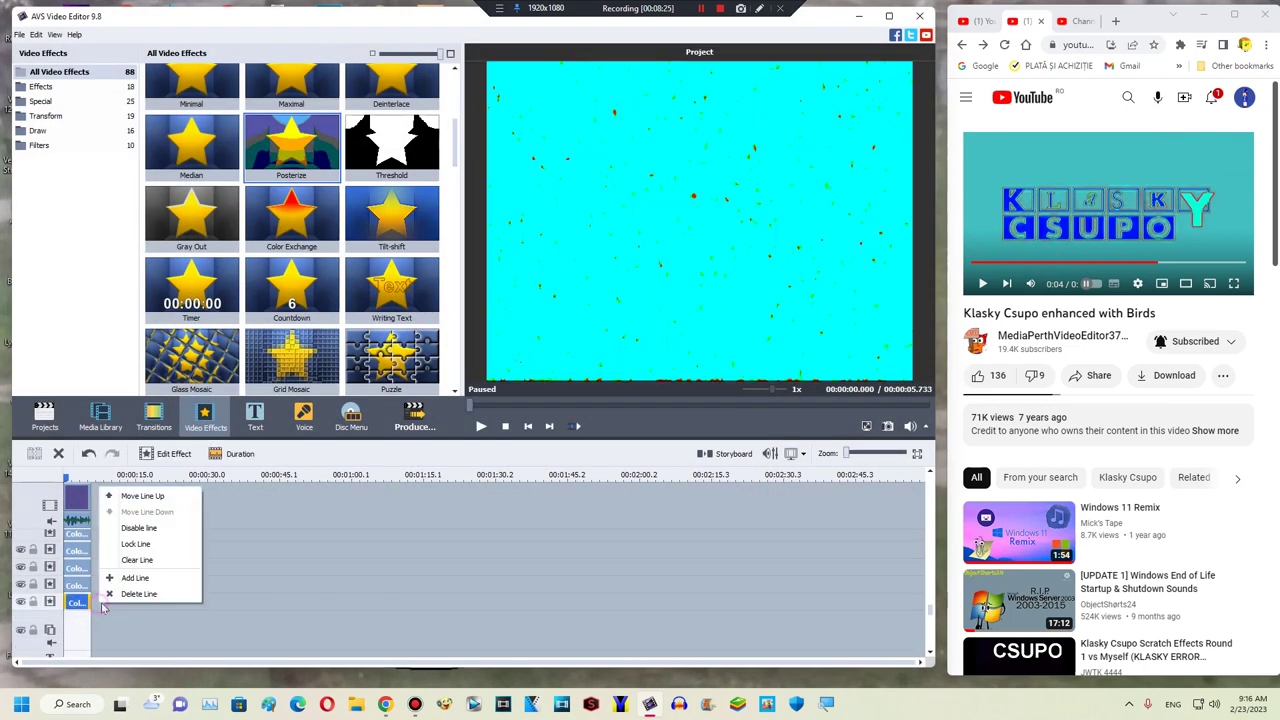
left_click(105, 597)
Step: Add an empty effects line below the last Color Exchange effect and preview the project at about 1.8 seconds
mouse_move(73, 474)
left_mouse_down()
mouse_move(85, 476)
mouse_move(75, 480)
left_mouse_up()
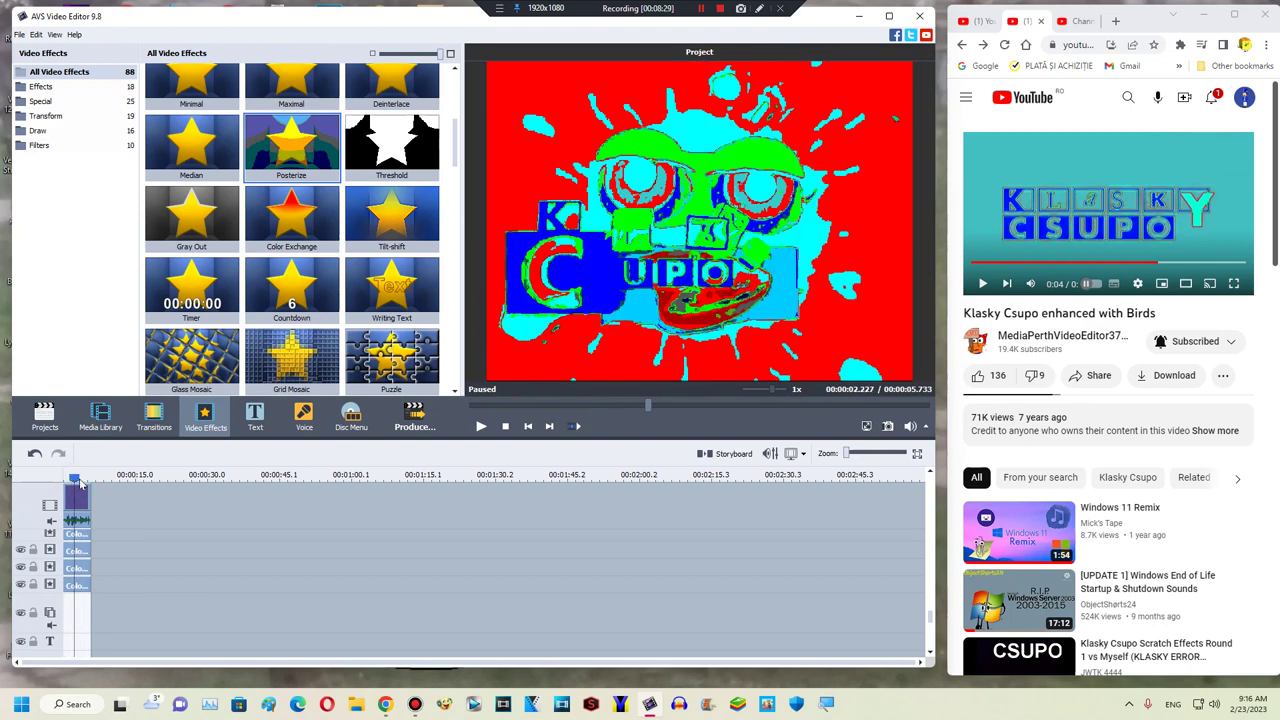
right_click(118, 590)
left_click(129, 562)
right_click(80, 586)
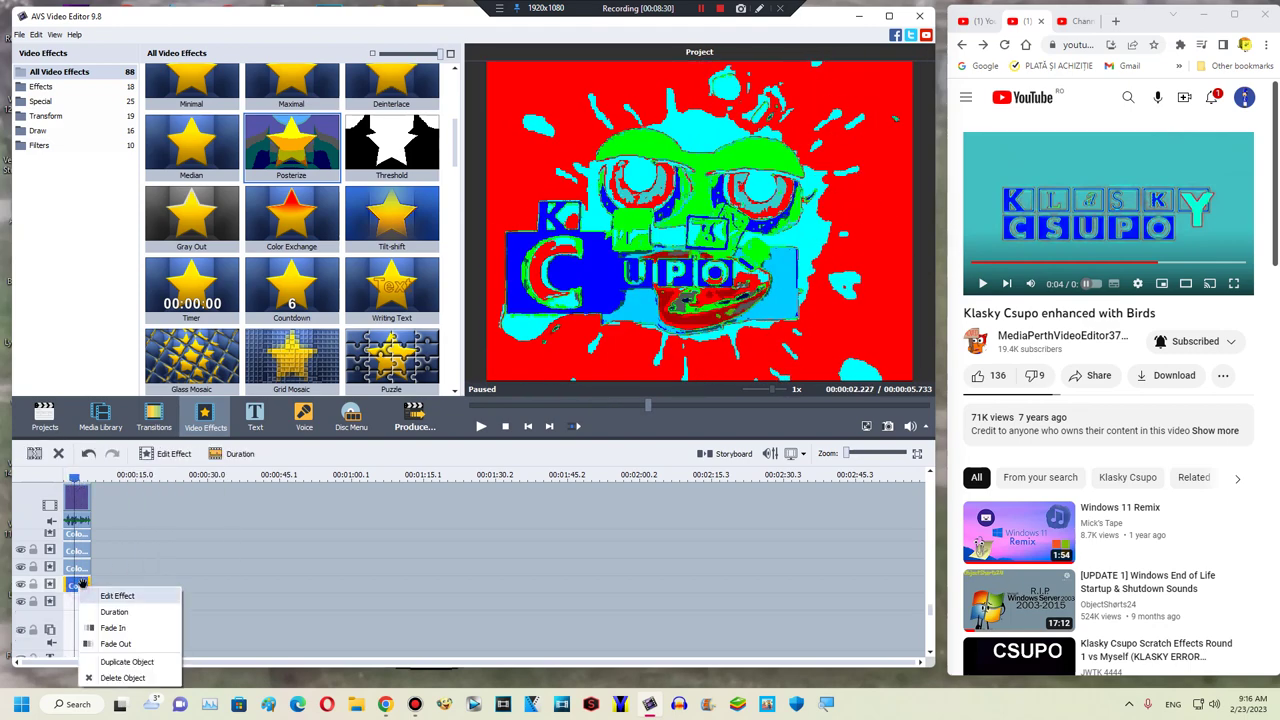
left_click_drag(571, 406, 618, 411)
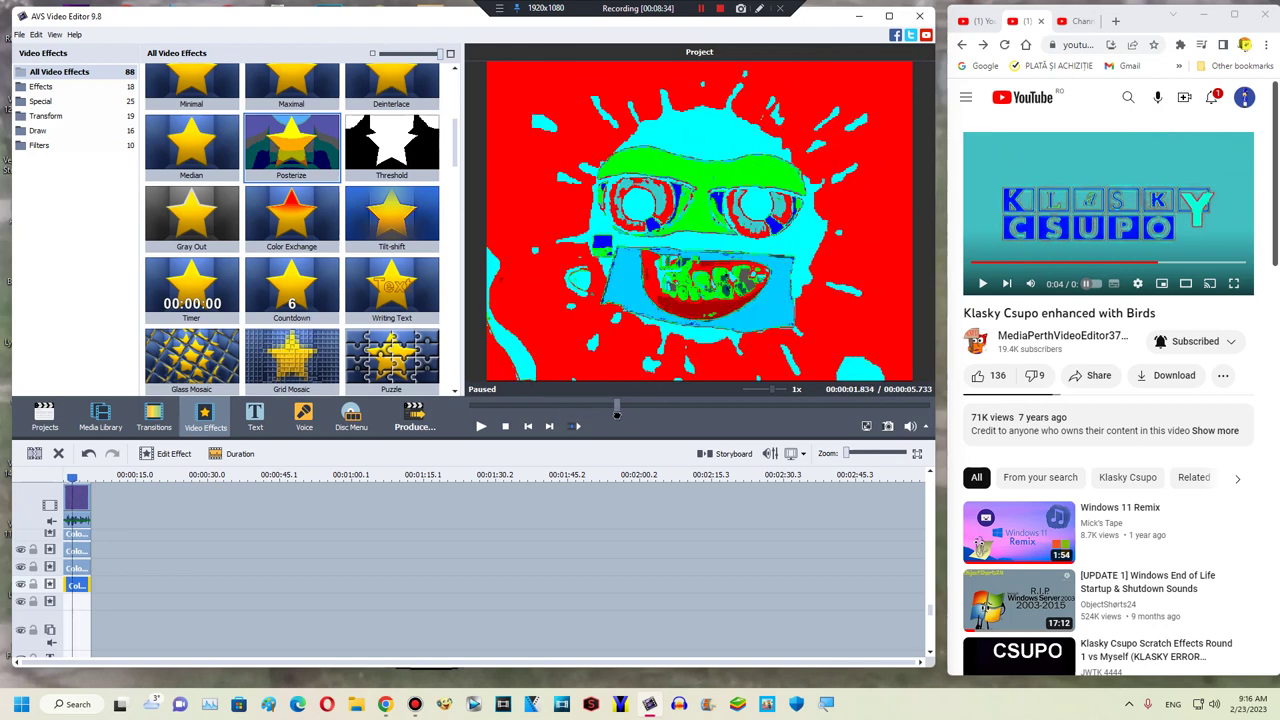
Step: Duplicate the last Color Exchange effect onto the empty effects line below it, and open the copy's settings
right_click(78, 597)
right_click(75, 589)
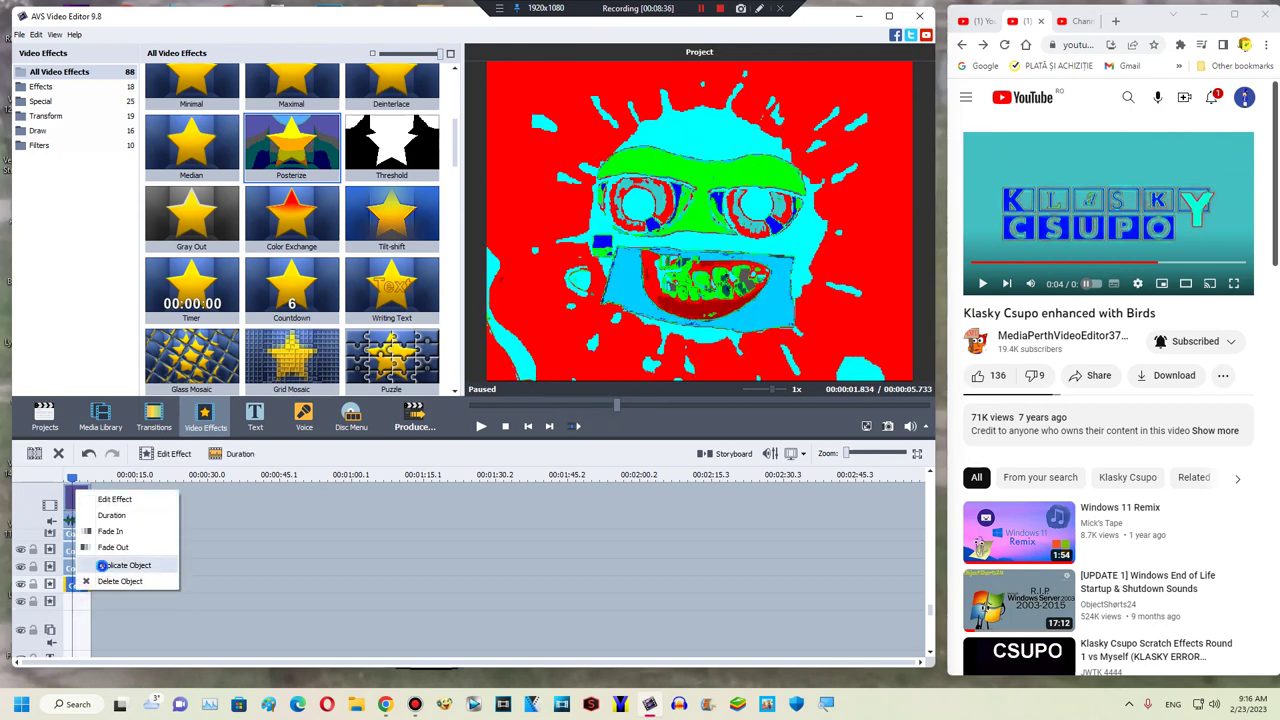
left_click(102, 566)
left_click_drag(96, 585, 71, 602)
left_click(165, 454)
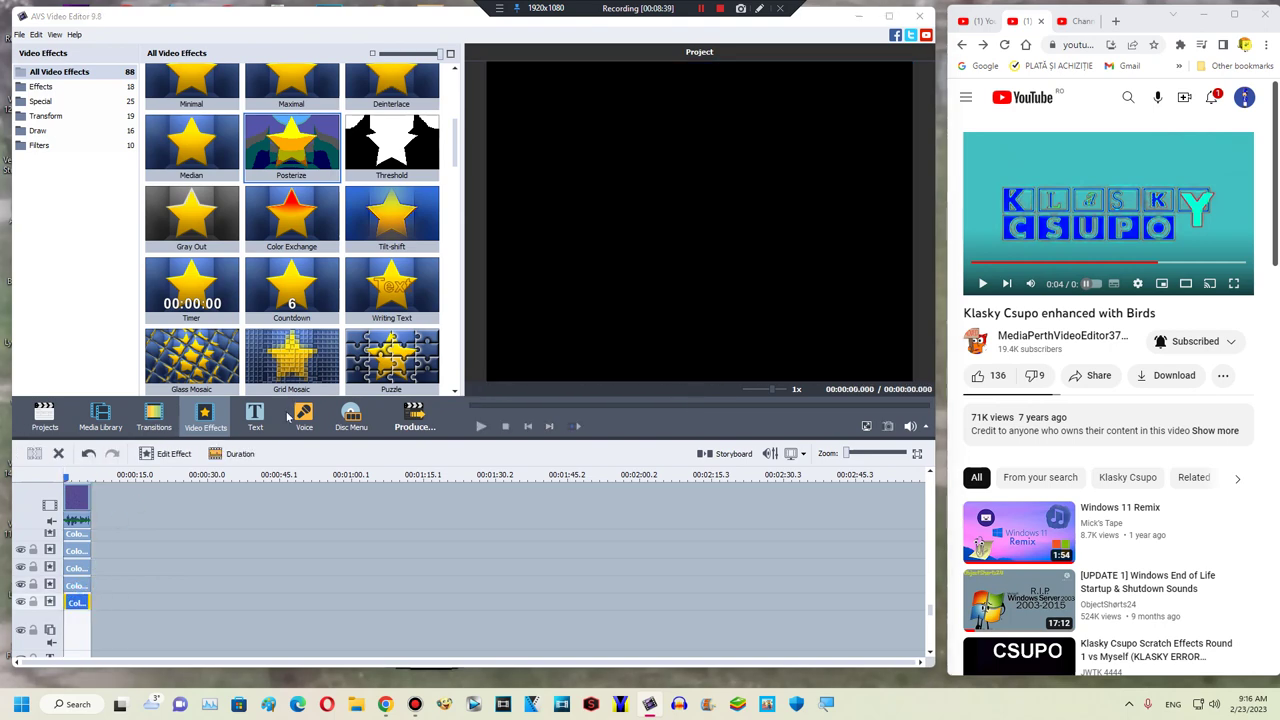
Step: Try dark red as Color 1 of the new copy, sampled from the frame at about 2.1 seconds
left_click_drag(305, 472, 306, 470)
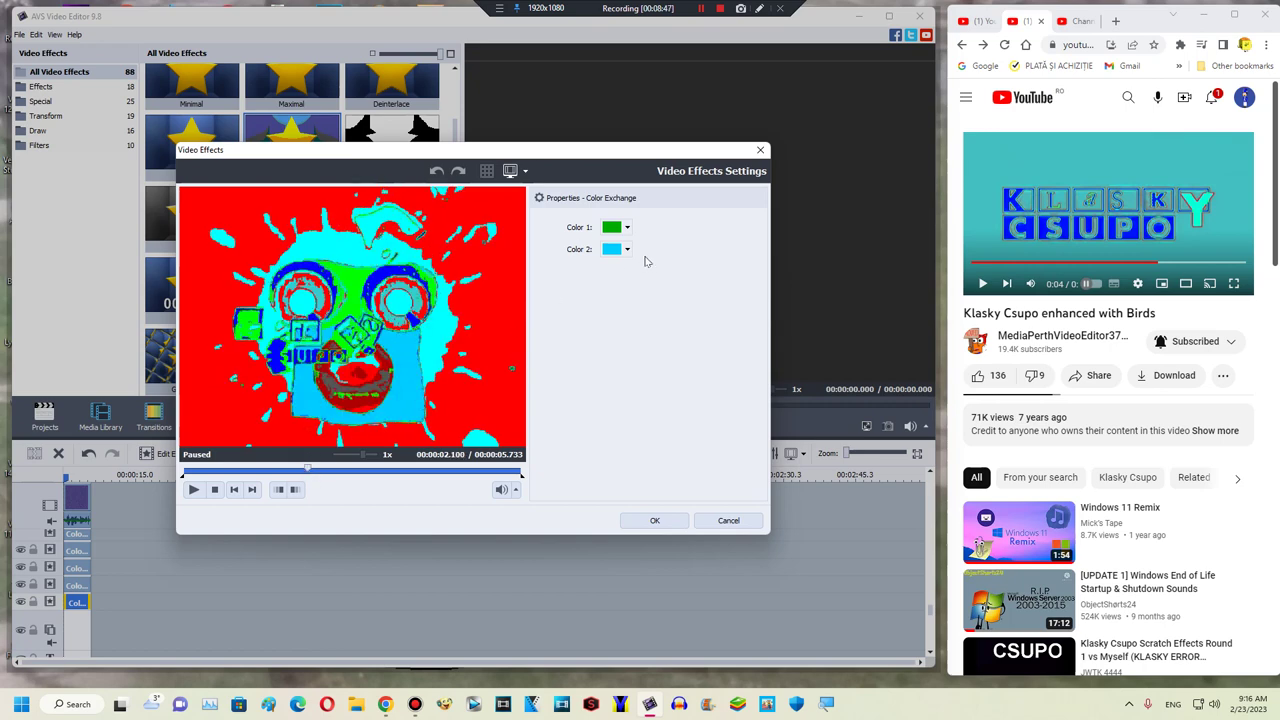
left_click(627, 227)
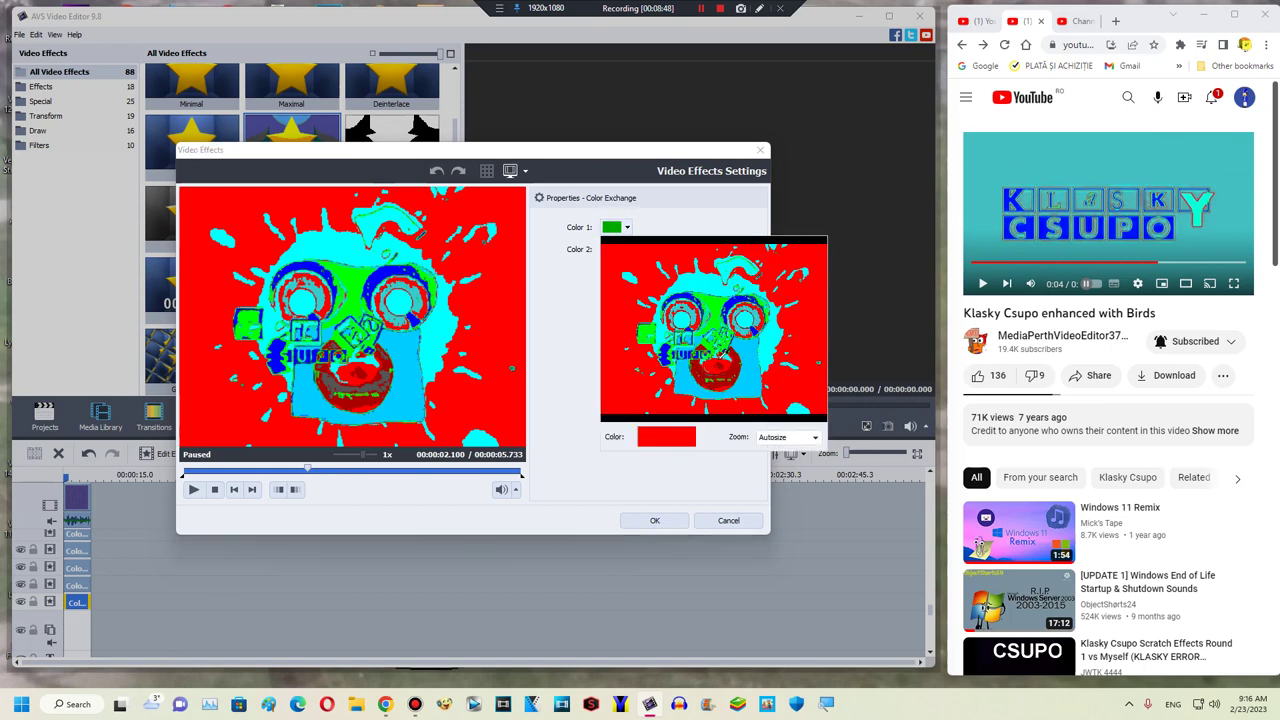
left_click(720, 370)
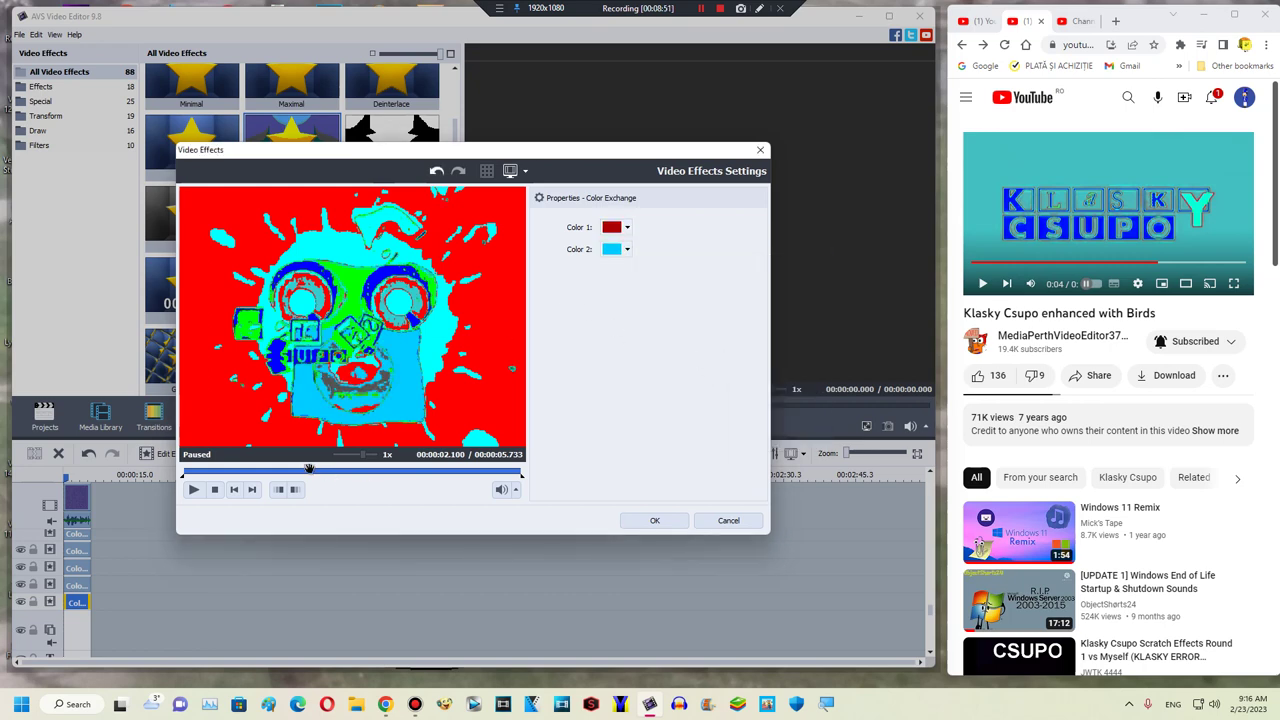
Step: Set Color 1 to dark gray sampled from the frame at about 2.04 seconds and Color 2 to bright green, and apply the settings
left_click_drag(306, 471, 304, 472)
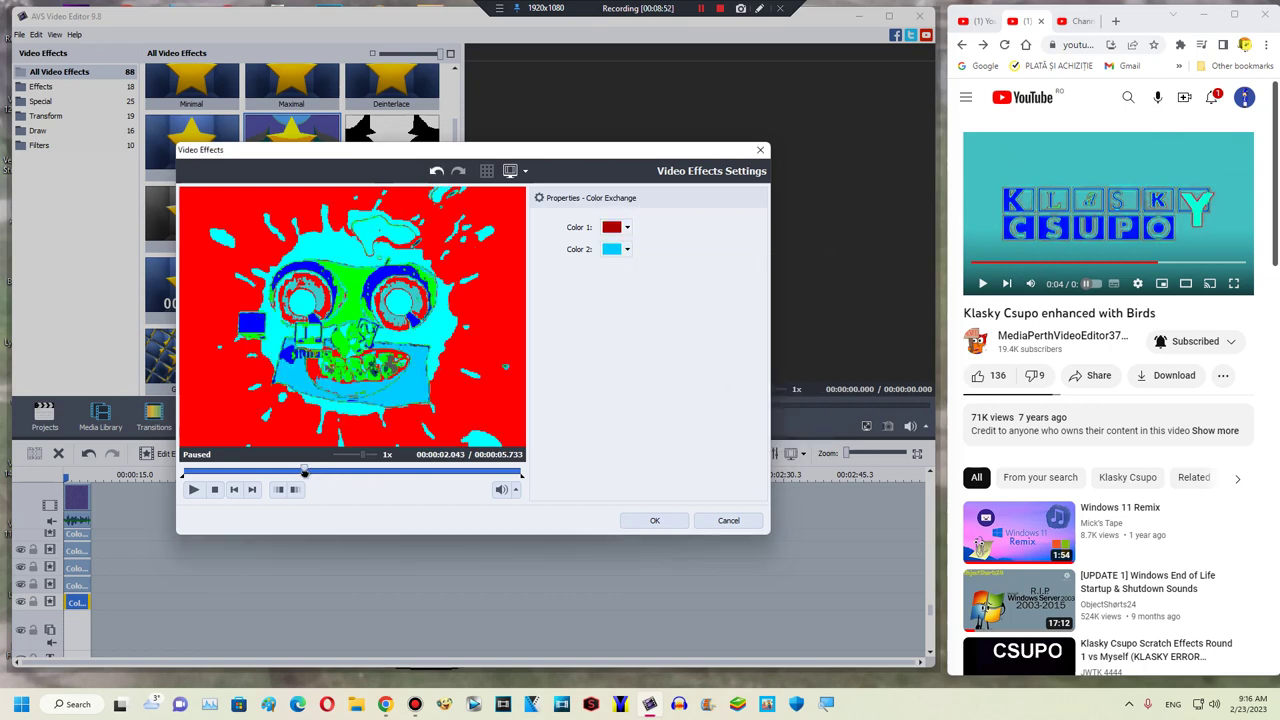
left_click(622, 227)
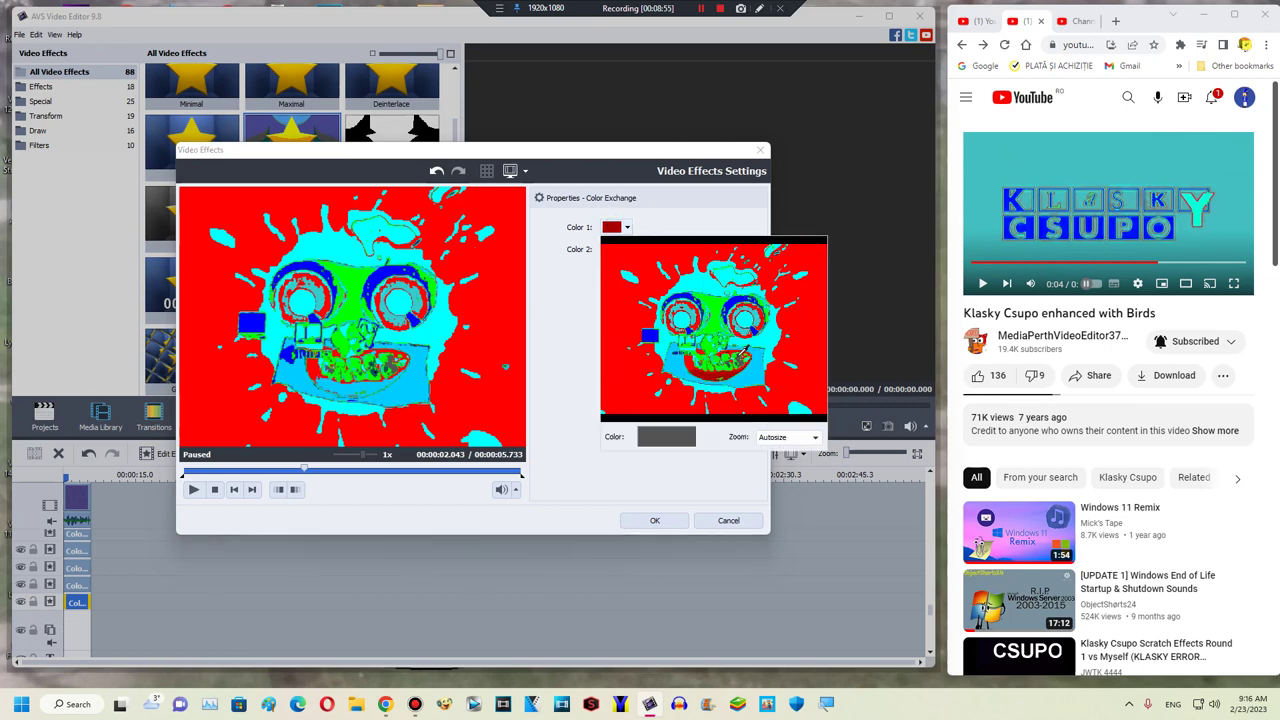
left_click(745, 347)
left_click(628, 251)
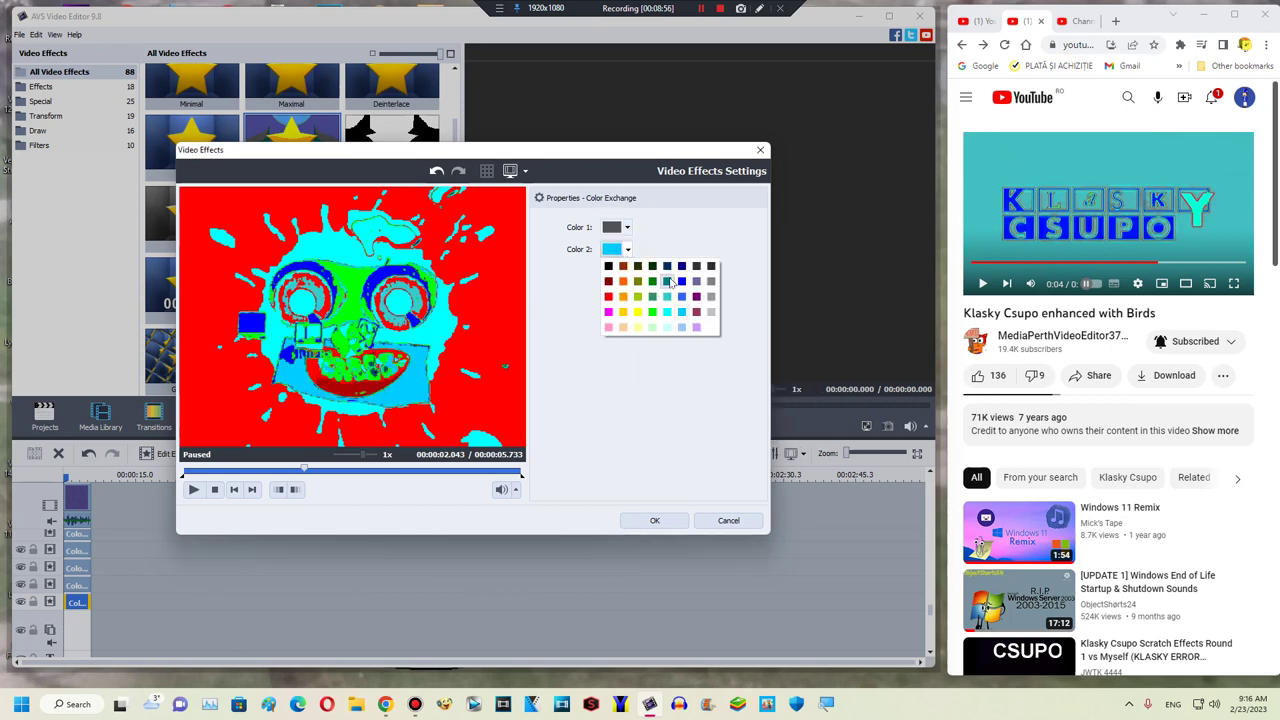
left_click(653, 296)
left_click(627, 250)
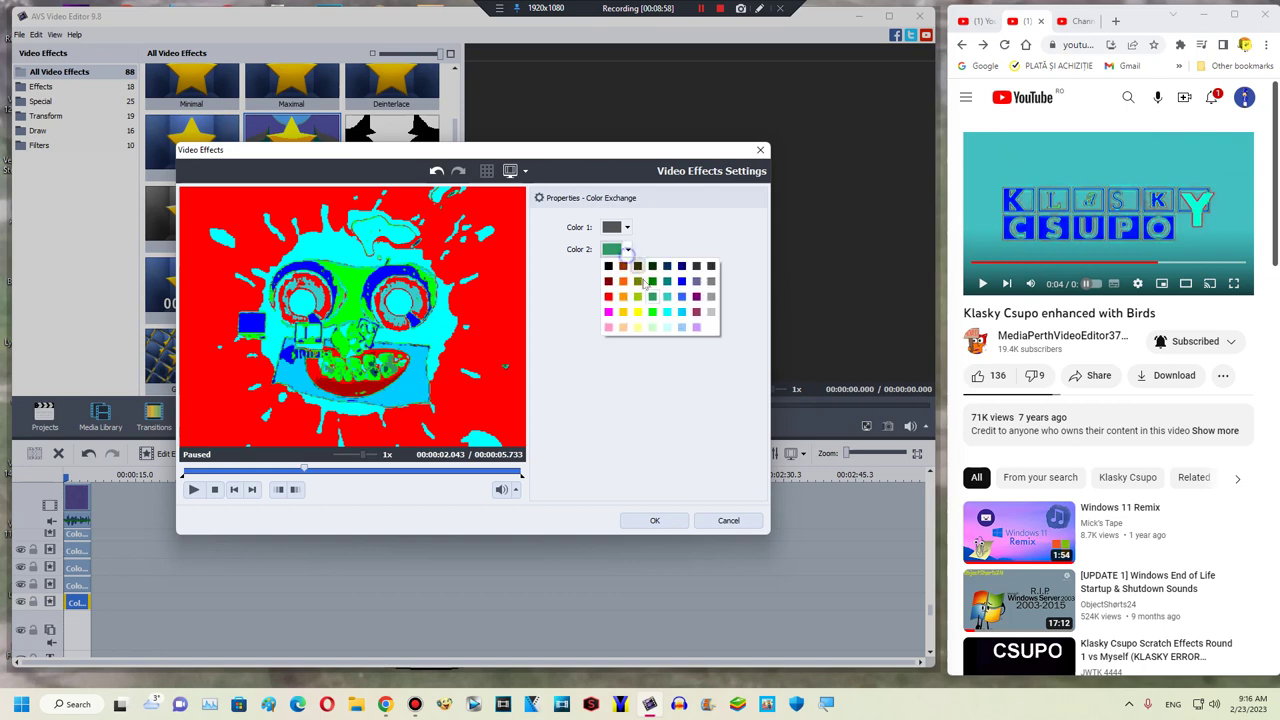
left_click(658, 318)
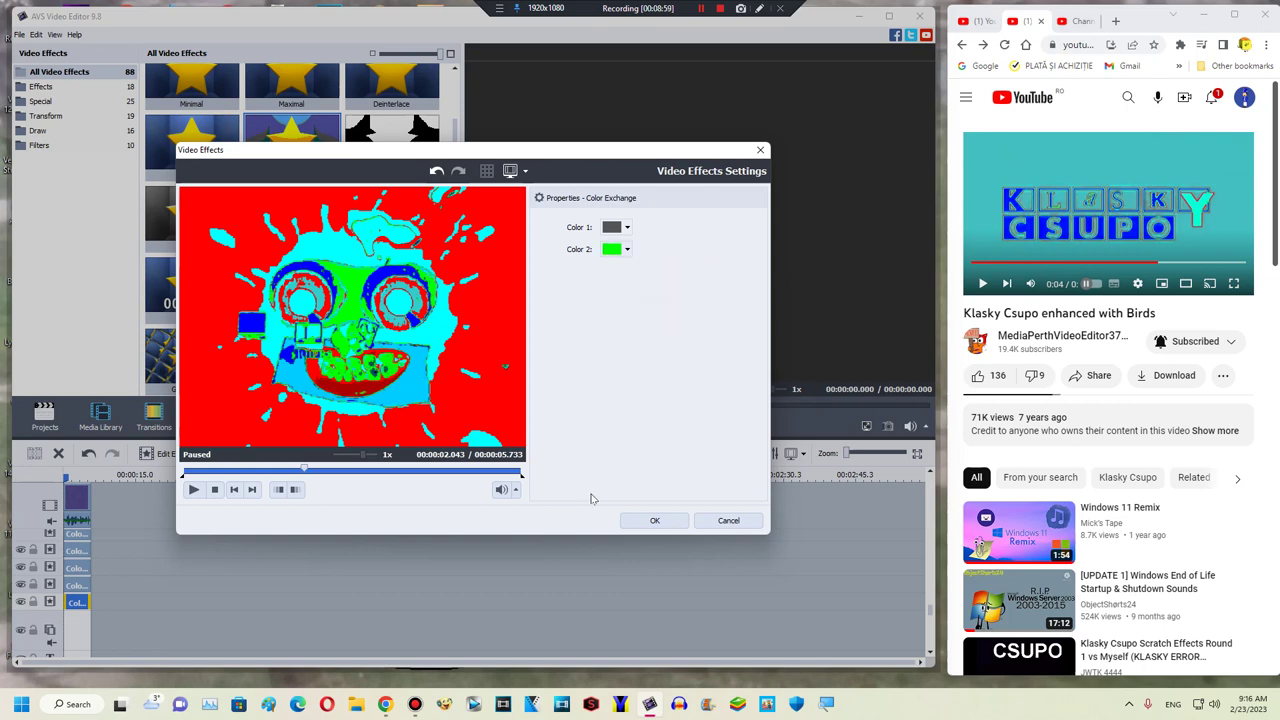
left_click(645, 515)
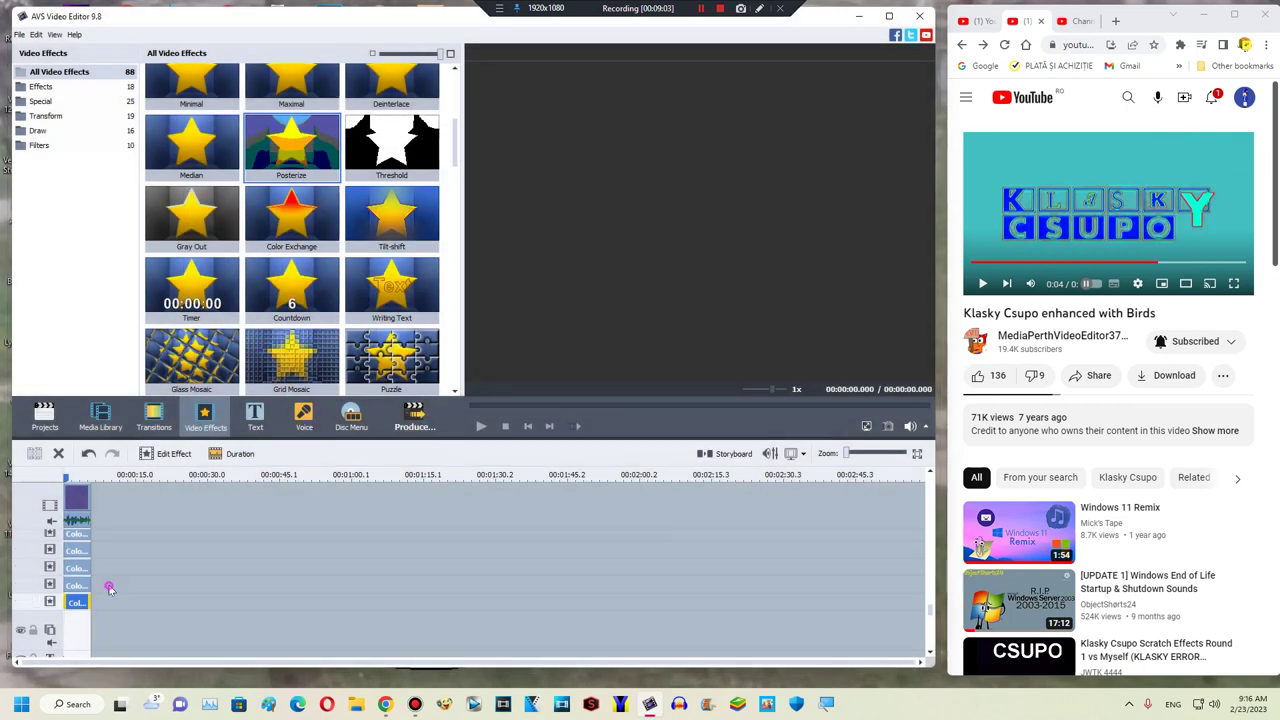
Step: Add another effects line at the end, duplicate the gray-to-green Color Exchange effect onto it, and open the copy's settings
right_click(107, 586)
left_click(117, 558)
right_click(86, 602)
left_click(109, 574)
left_click_drag(104, 603, 74, 619)
left_click(166, 453)
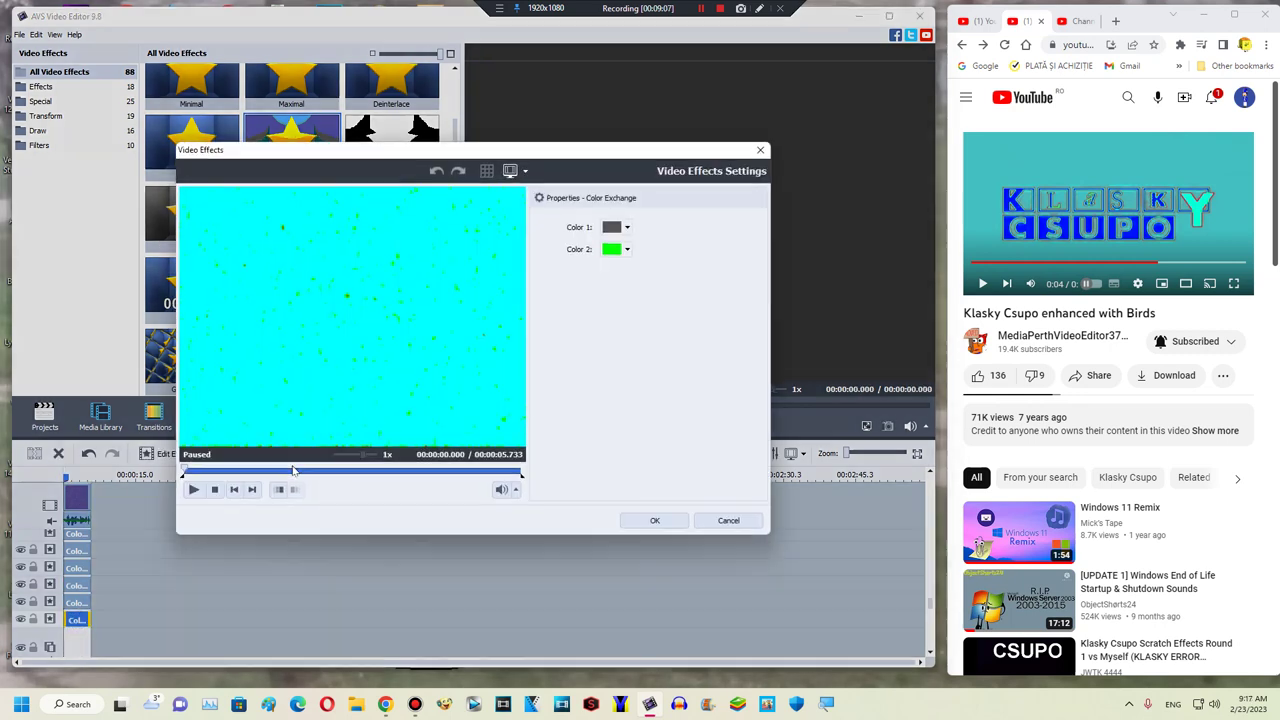
Step: Compare the face and mouth in the effect preview at about 1.68 seconds with the reference video at 0:01, enlarged to theater mode
left_click(281, 472)
left_click_drag(277, 467, 282, 470)
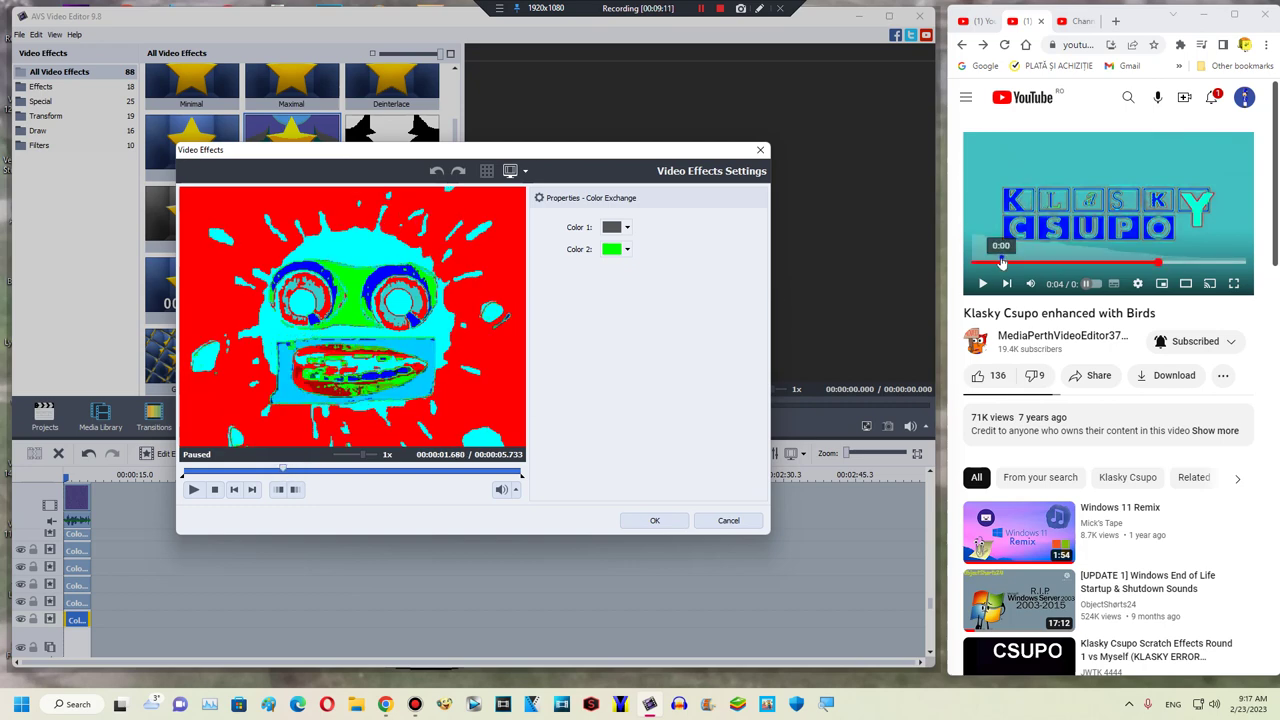
left_click(1048, 263)
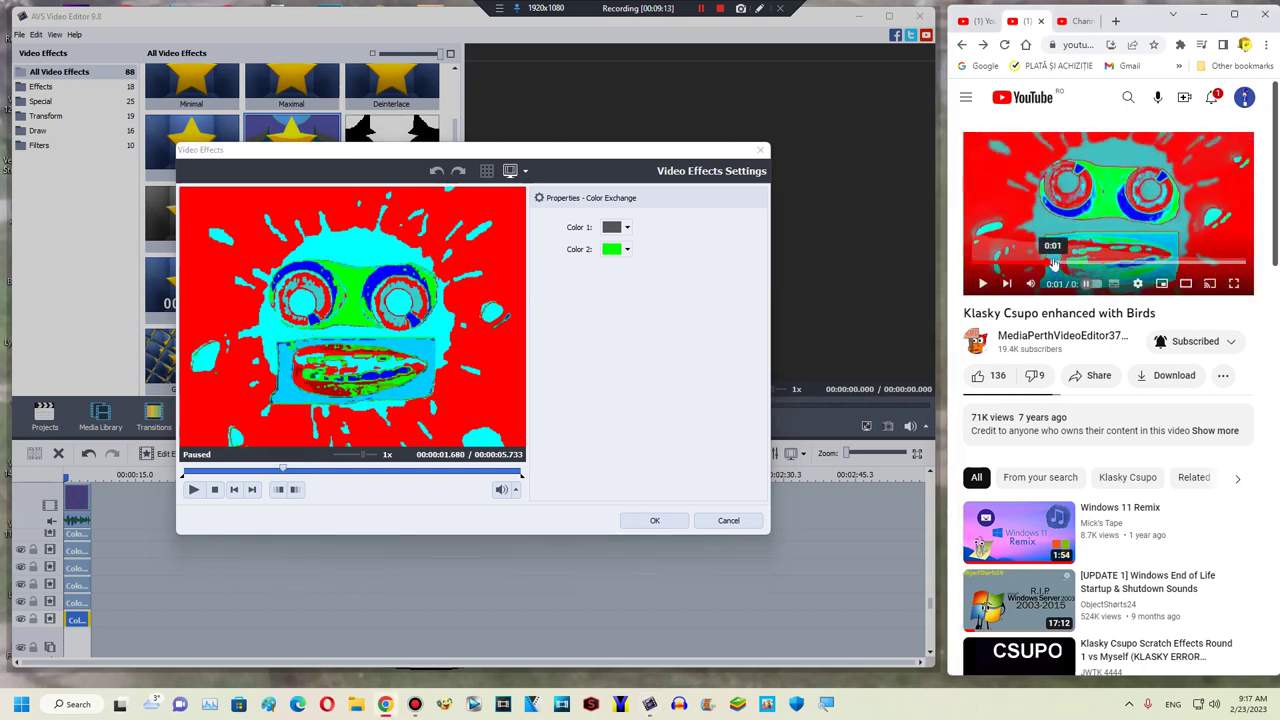
left_click(1056, 262)
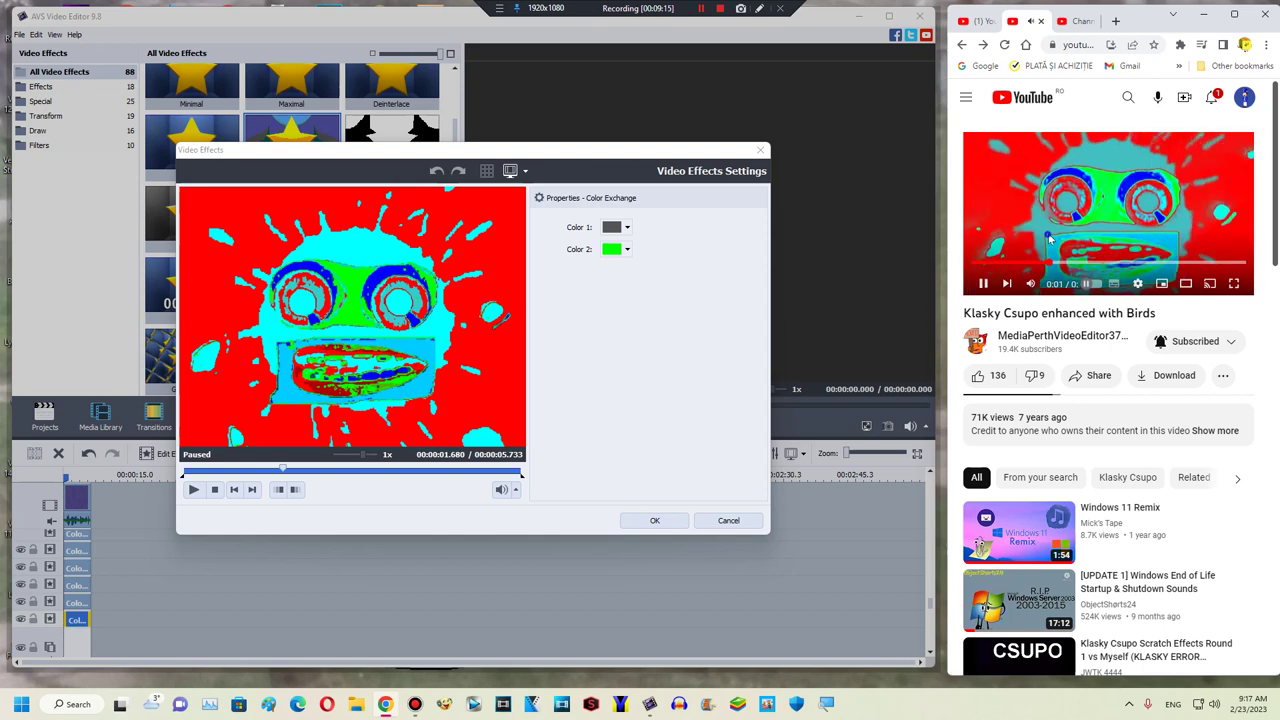
left_click(1045, 260)
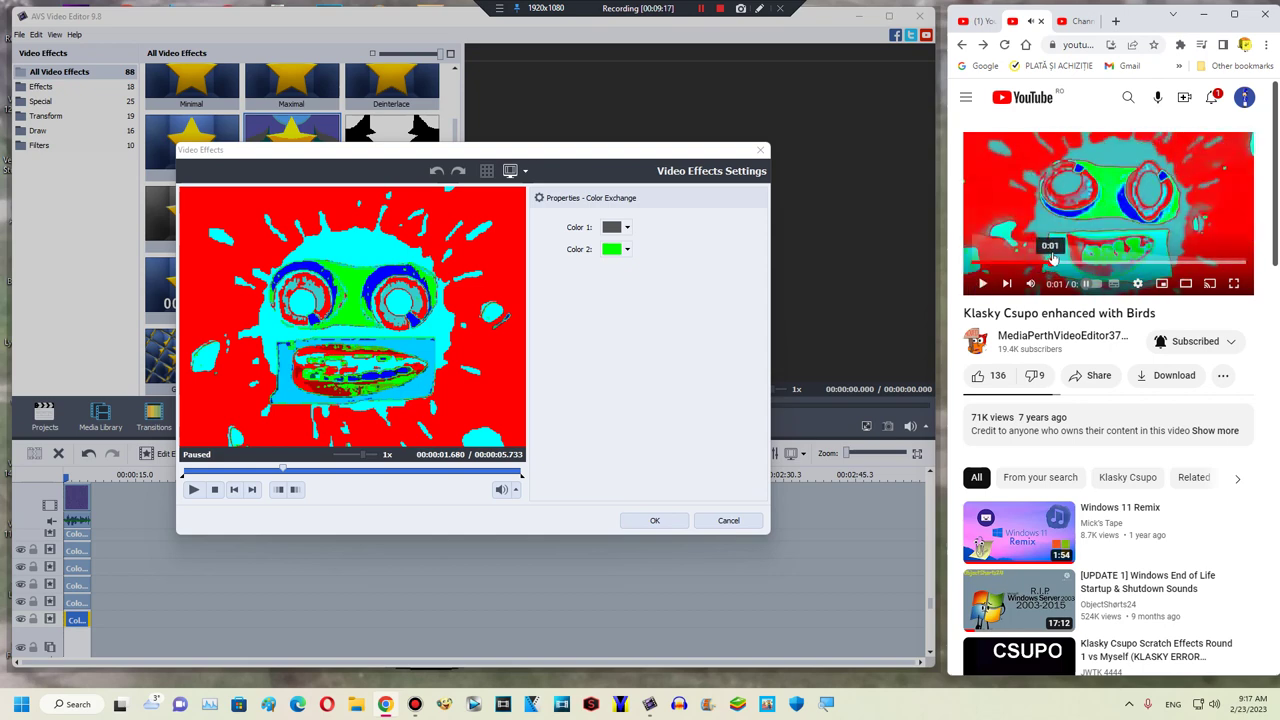
left_click(1060, 262)
left_click(1050, 263)
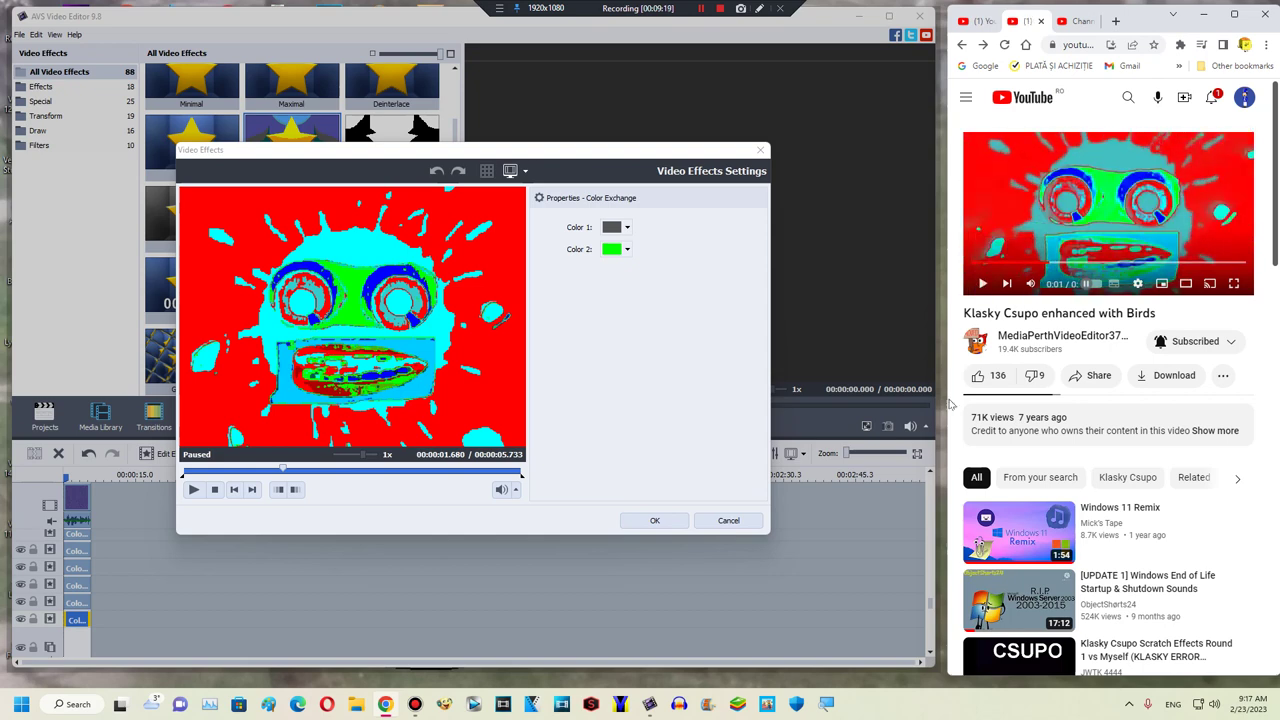
left_click(1185, 283)
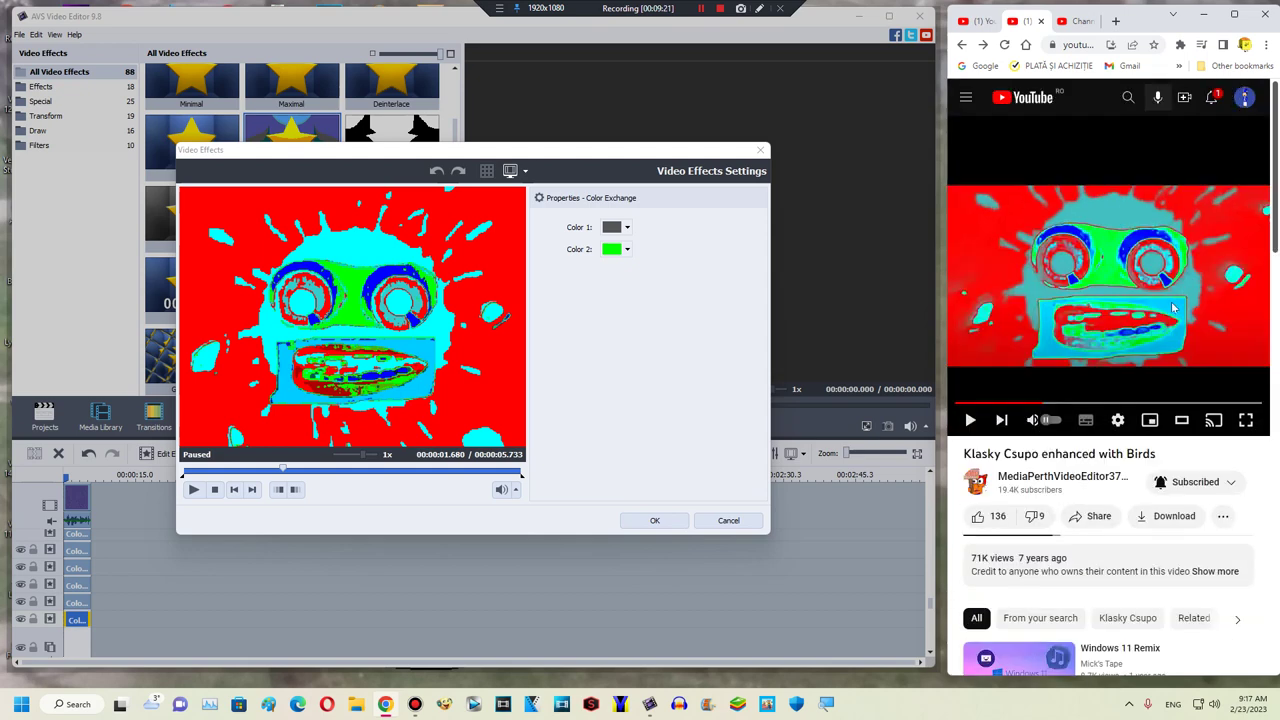
Step: Set Color 1 to dark red sampled from the mouth and Color 2 to bright cyan, and apply the settings
left_click(620, 233)
left_click(703, 371)
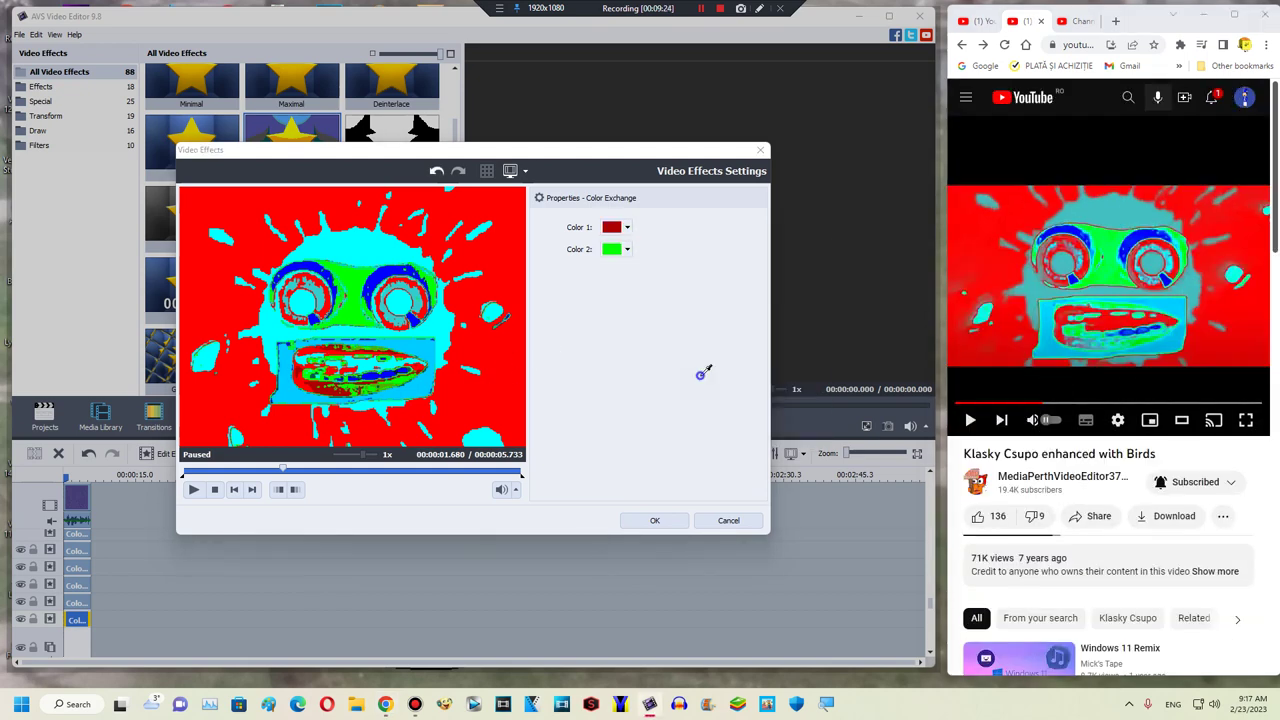
left_click(630, 250)
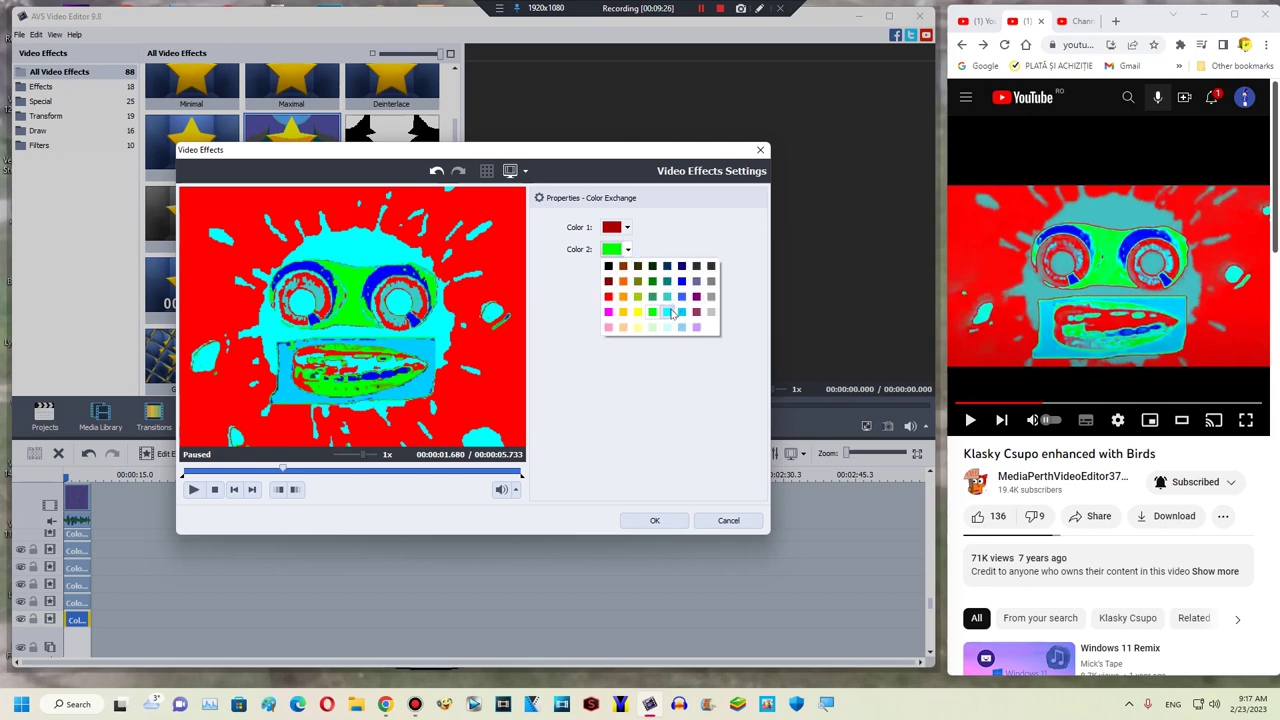
left_click(668, 312)
left_click(652, 520)
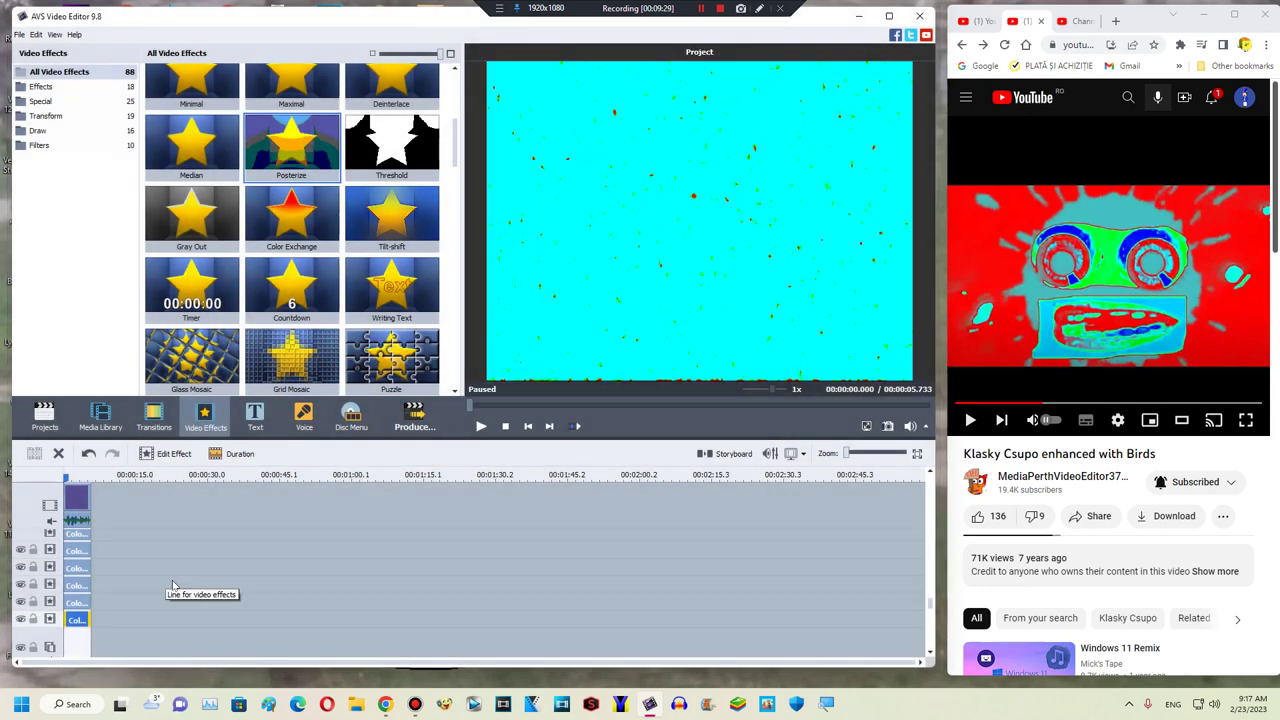
Step: Add an empty effects line below the last effect, and delete it after previewing the project at about 1.67 seconds
right_click(123, 598)
left_click(130, 566)
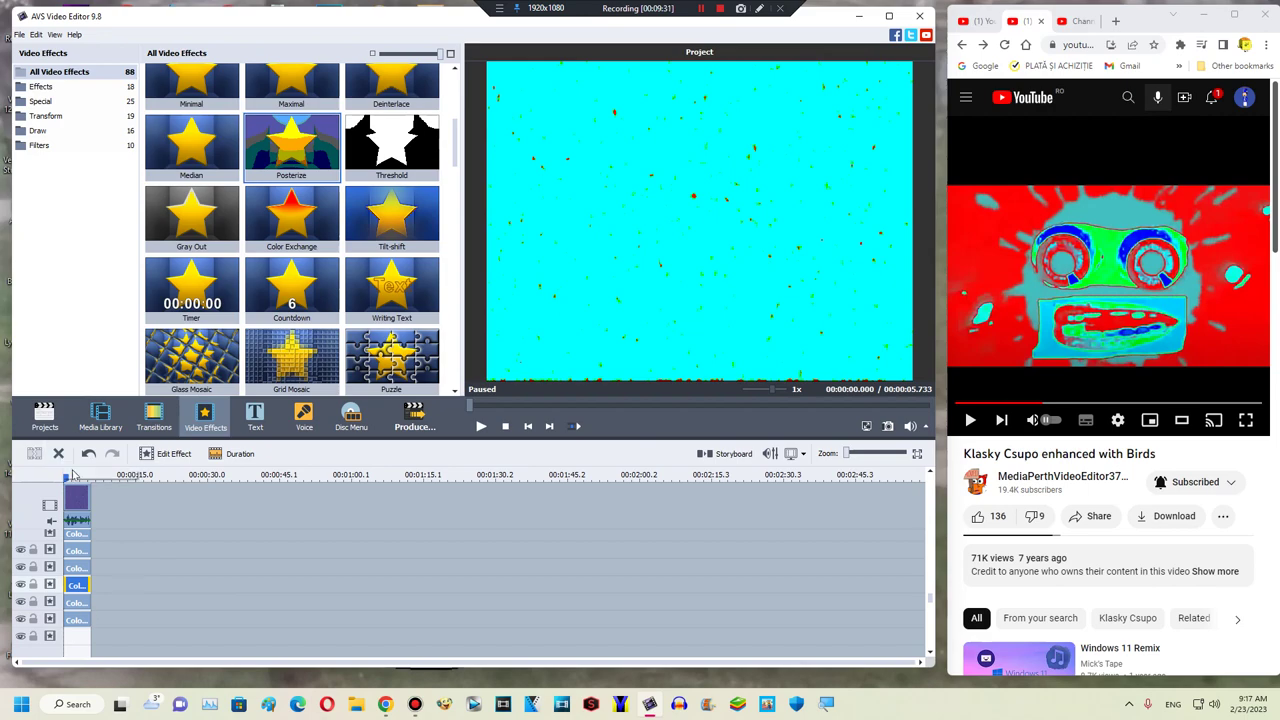
left_click_drag(72, 475, 70, 487)
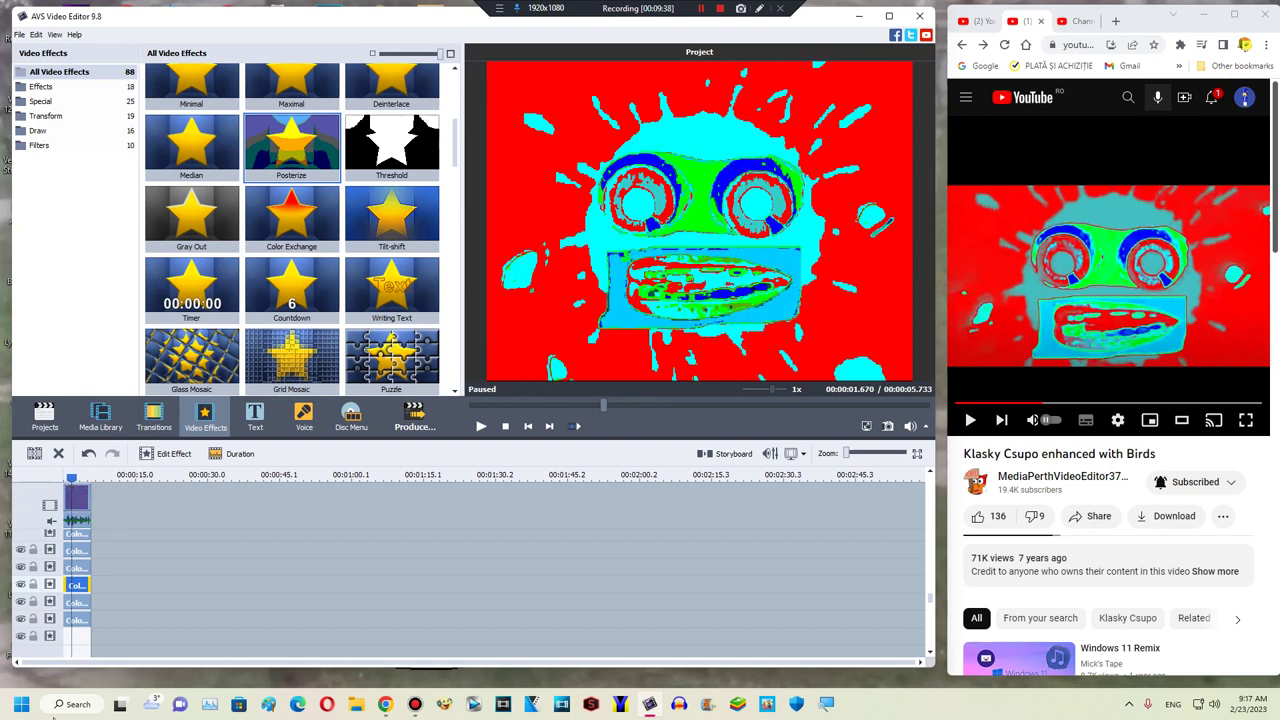
right_click(80, 648)
left_click(85, 622)
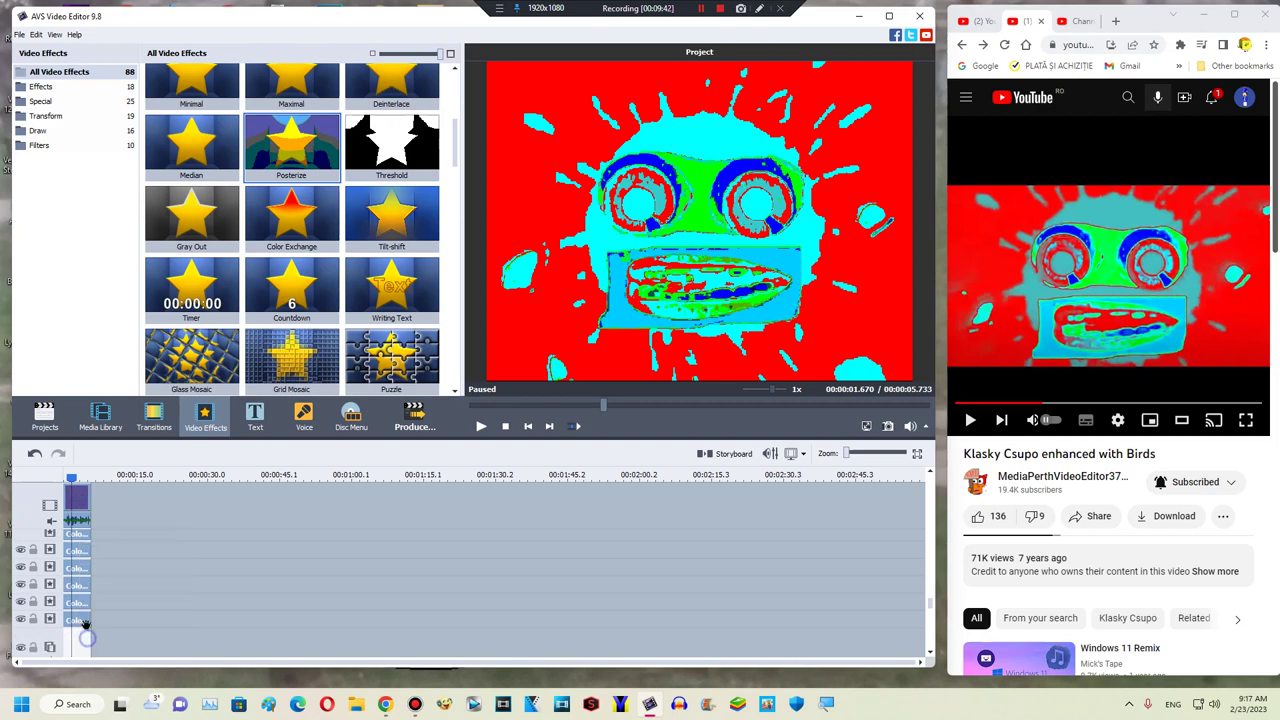
Step: Play the project from the start to review the stacked effects, and stop the playback
left_click(68, 479)
left_click(481, 426)
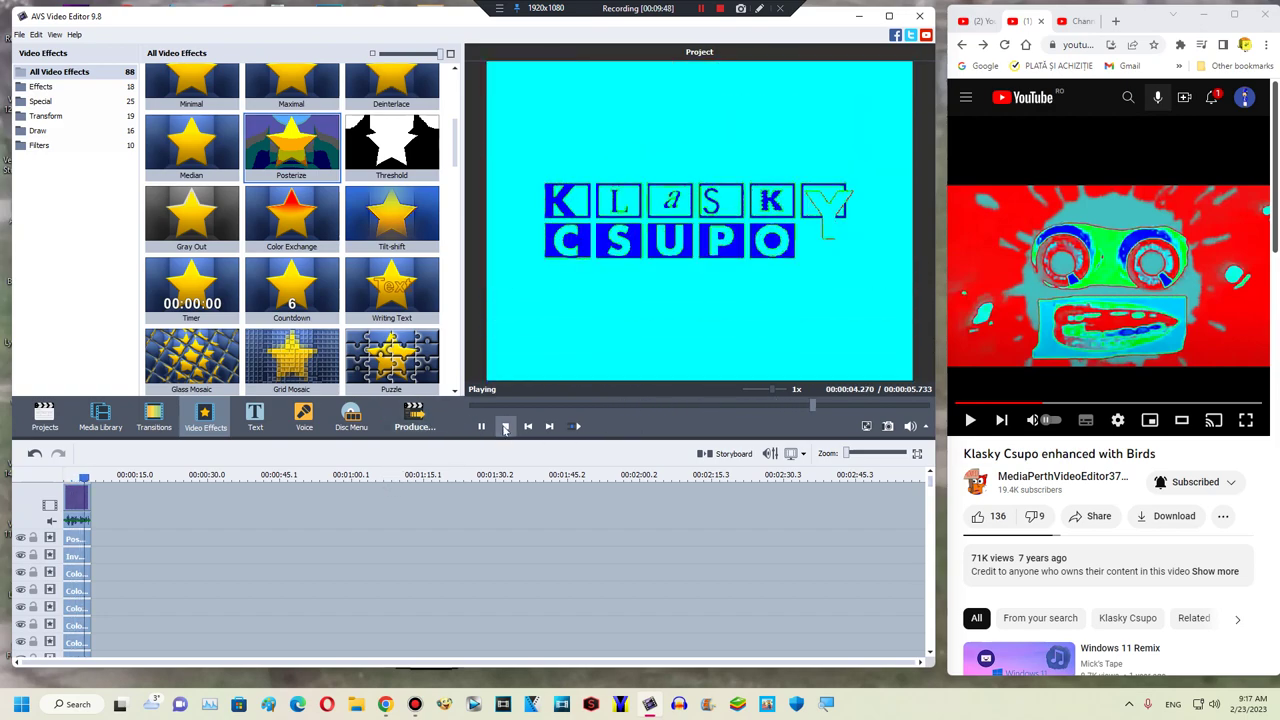
left_click(505, 426)
Step: Save the current project as Birds in the Replace Effects AVS Video Editor folder
left_click(44, 415)
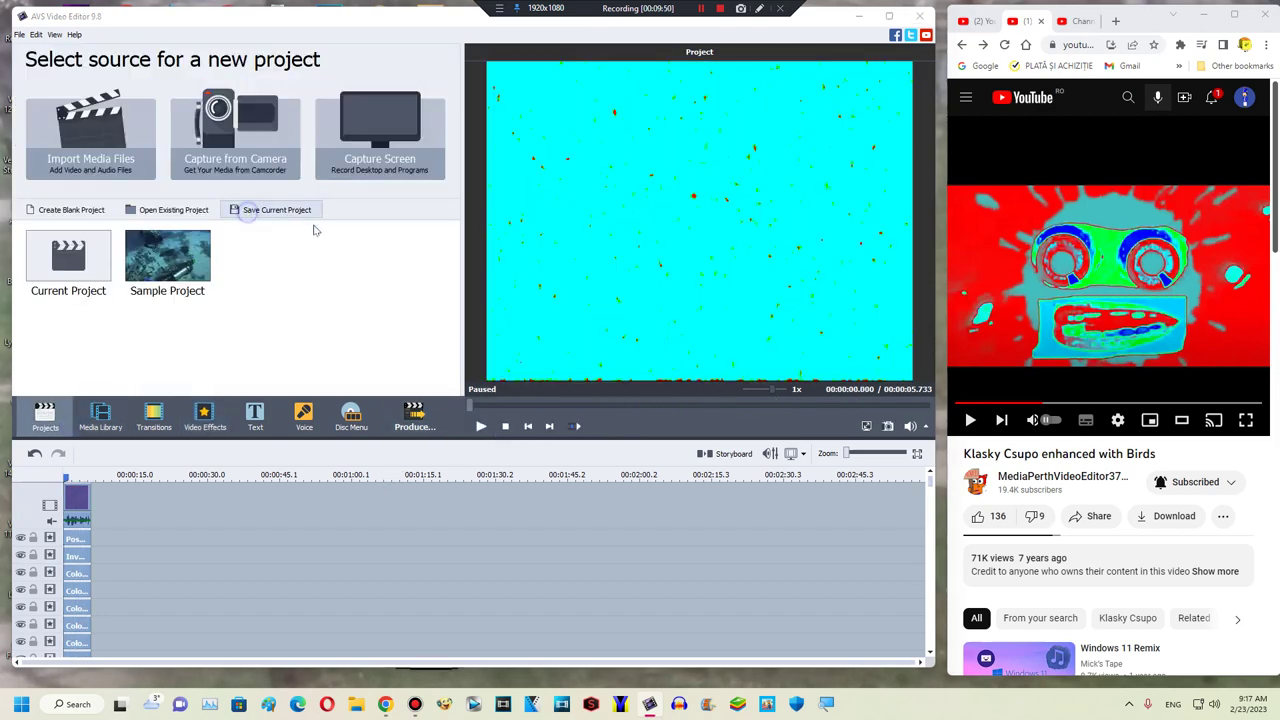
left_click(300, 211)
type("b")
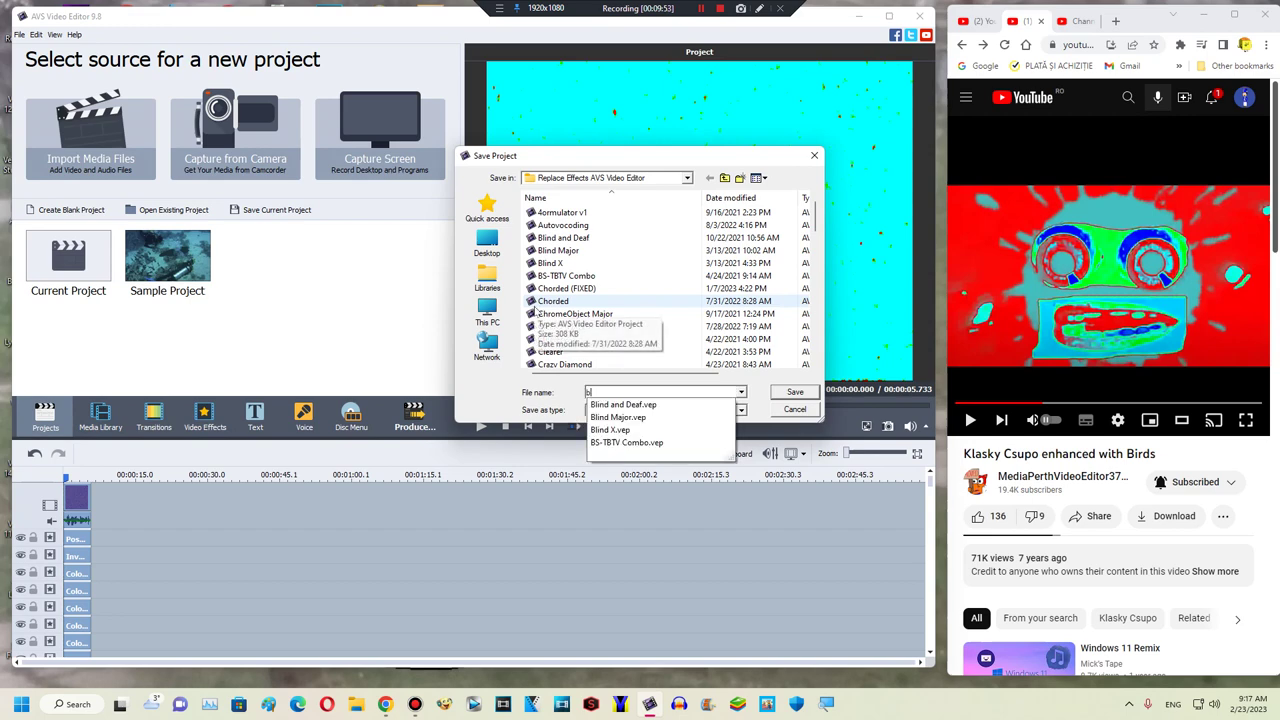
type("lIRD")
key("BackSpace")
key("BackSpace")
key("BackSpace")
key("BackSpace")
type("Birds")
key("Return")
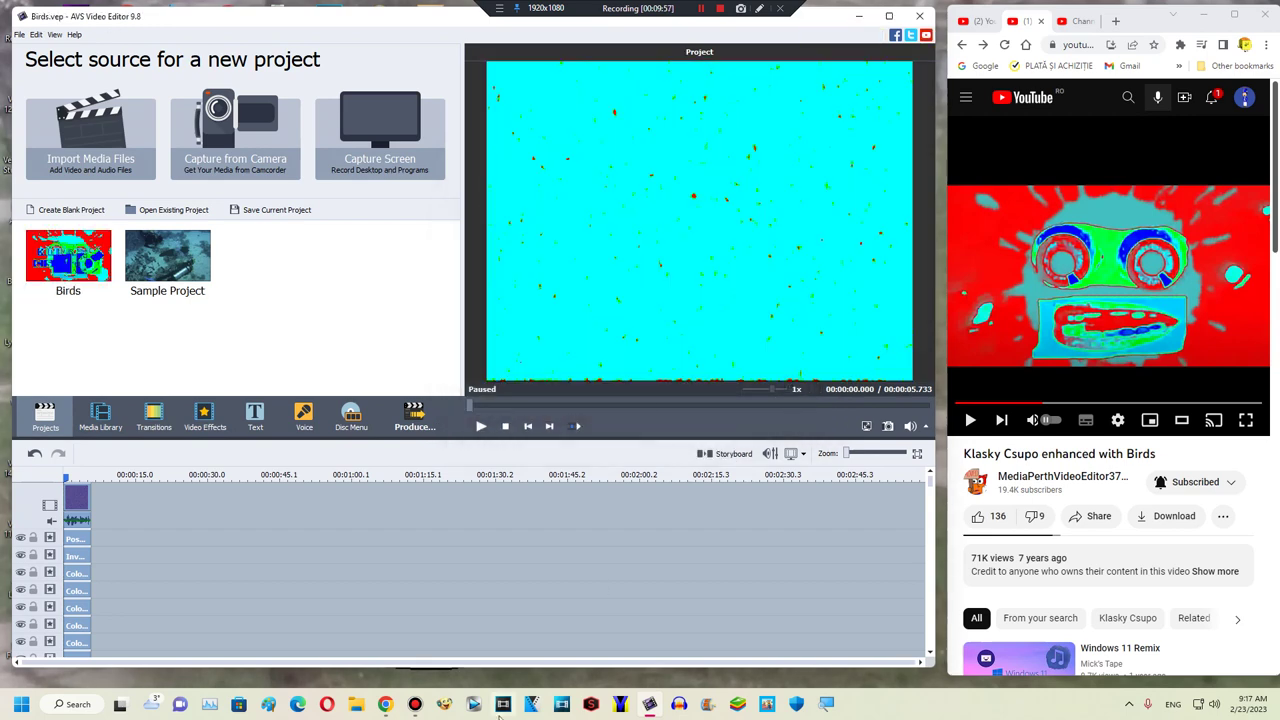